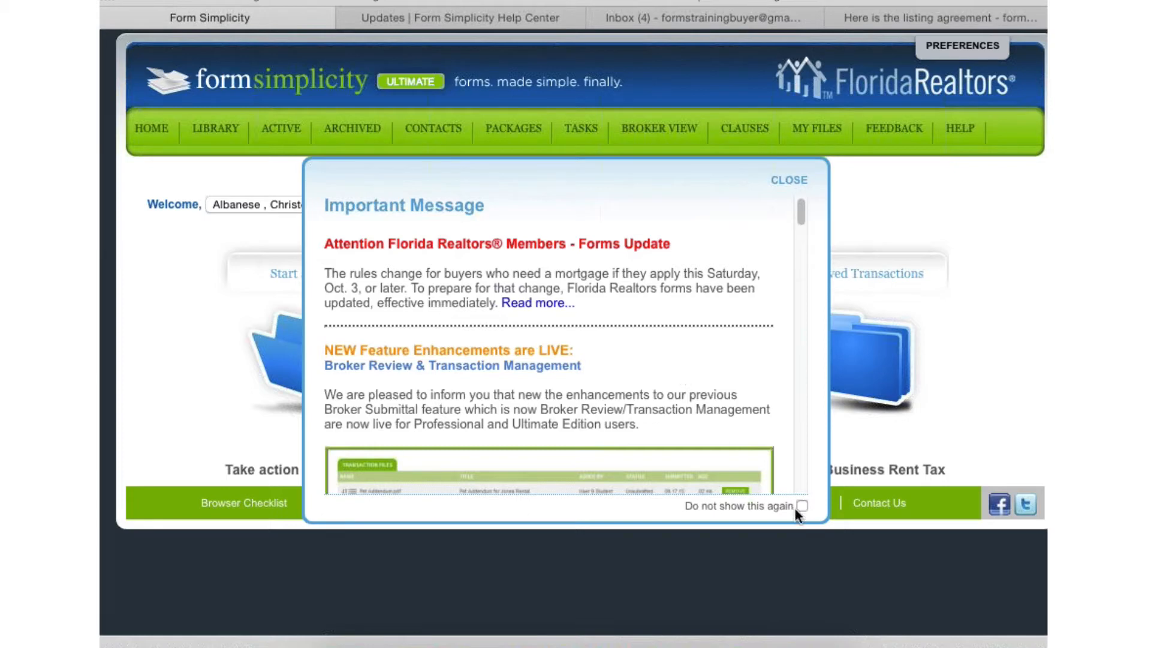
- Read through the Important Message announcements on forms updates, Broker Review, browser compatibility and the Help Center, and close the message
{"action": "scroll", "coordinate": [644, 346], "scroll_direction": "down", "scroll_amount": 3}
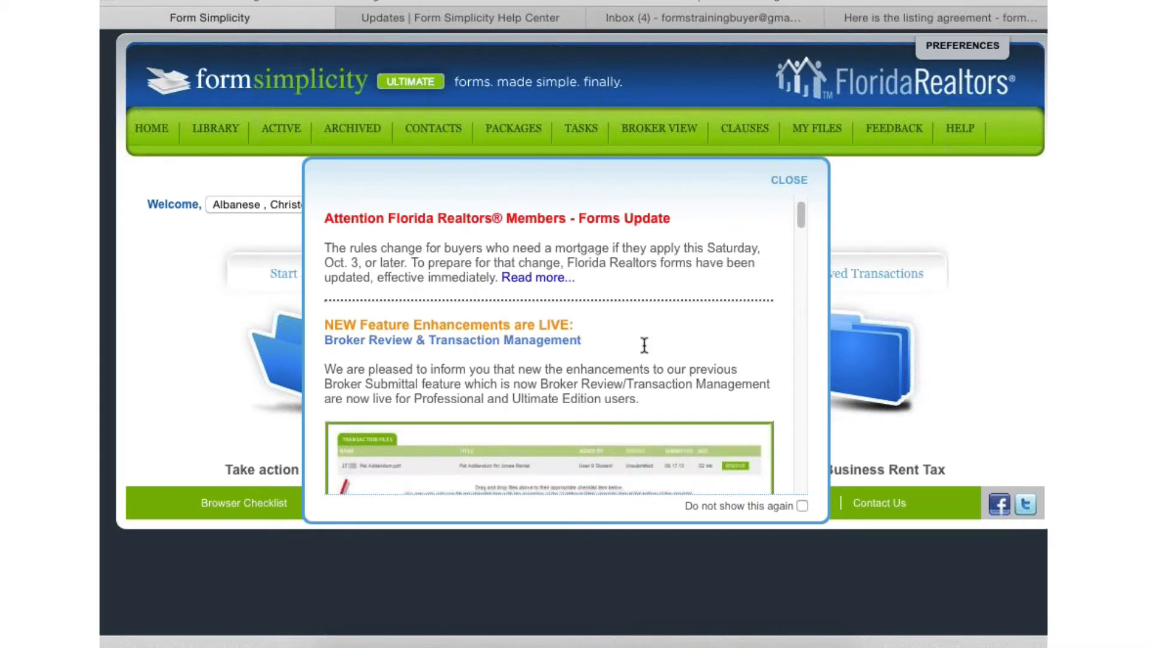
{"action": "scroll", "coordinate": [644, 351], "scroll_direction": "down", "scroll_amount": 1}
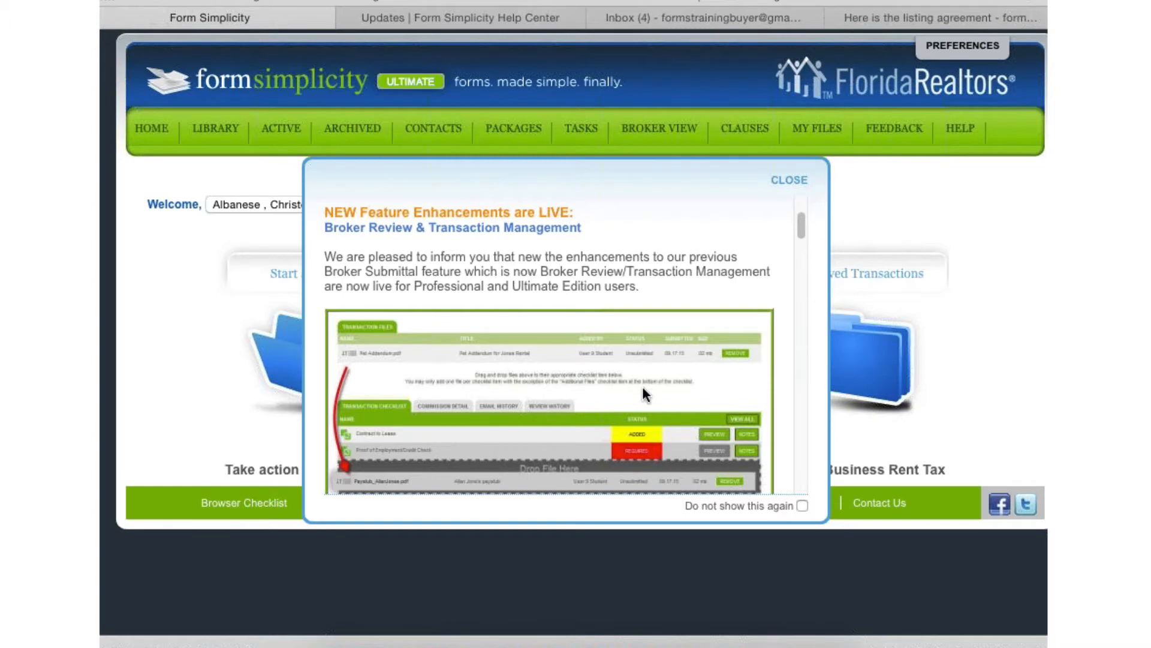
{"action": "scroll", "coordinate": [643, 394], "scroll_direction": "down", "scroll_amount": 1}
{"action": "scroll", "coordinate": [643, 389], "scroll_direction": "down", "scroll_amount": 6}
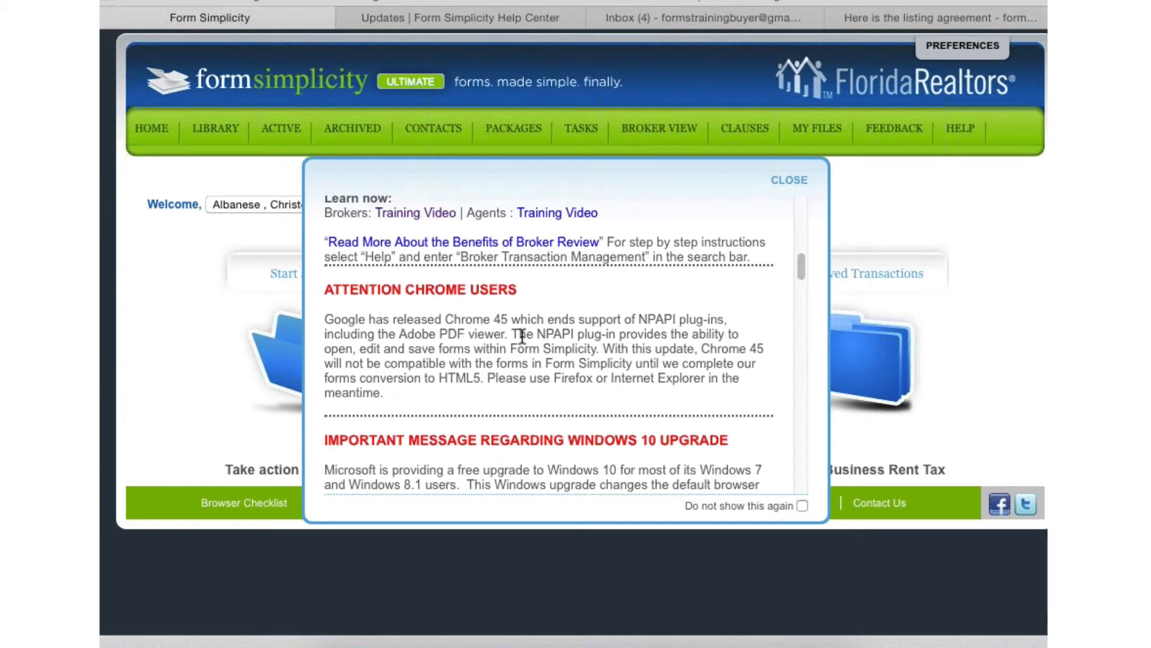
{"action": "scroll", "coordinate": [522, 337], "scroll_direction": "down", "scroll_amount": 3}
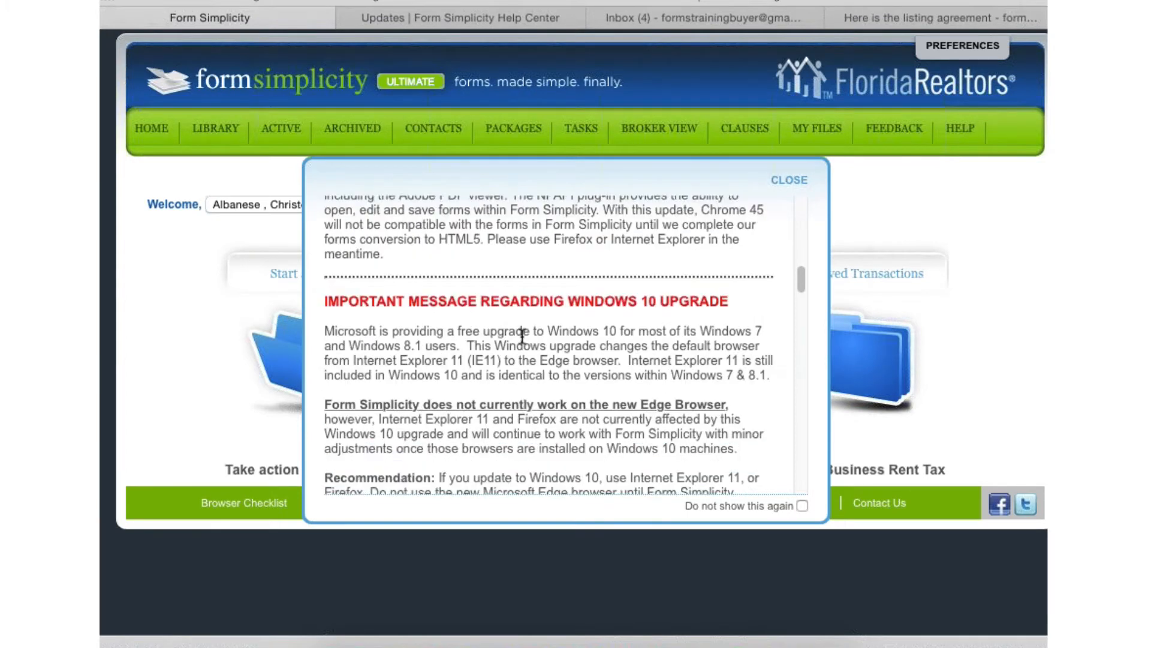
{"action": "scroll", "coordinate": [540, 344], "scroll_direction": "down", "scroll_amount": 1}
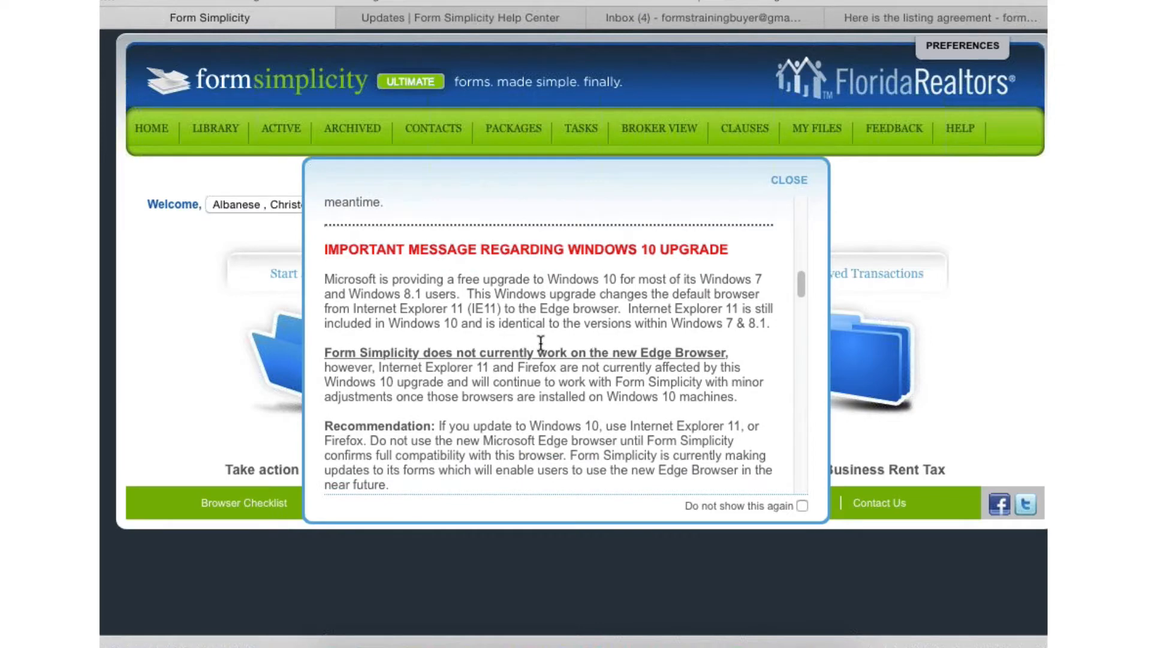
{"action": "scroll", "coordinate": [541, 343], "scroll_direction": "down", "scroll_amount": 1}
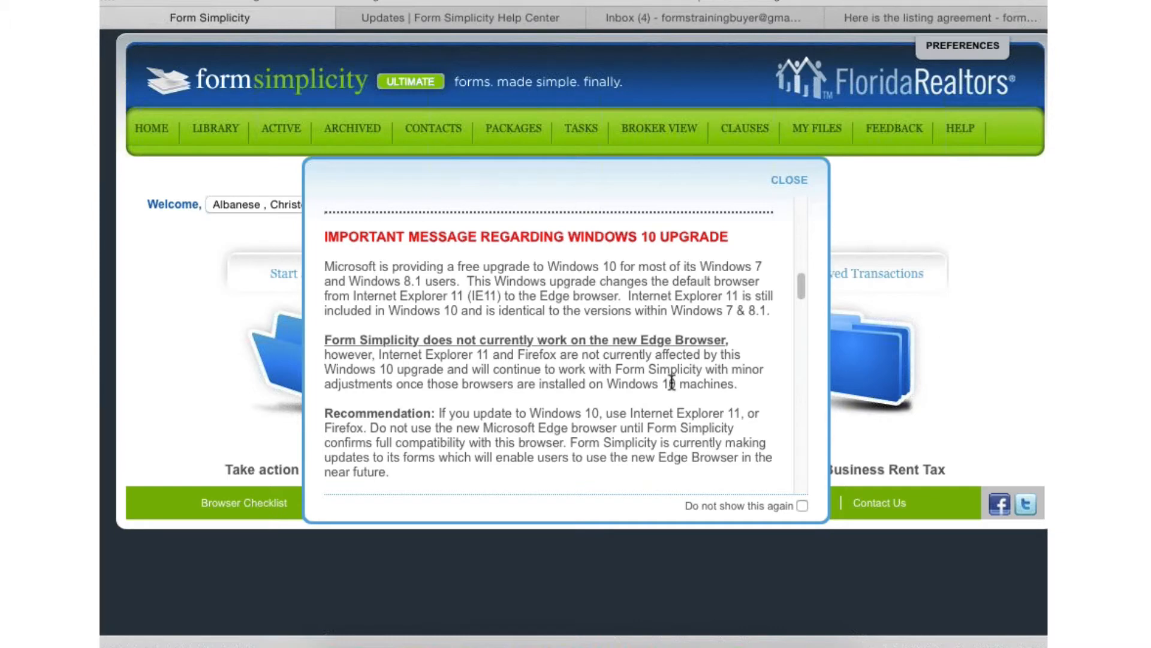
{"action": "scroll", "coordinate": [671, 385], "scroll_direction": "down", "scroll_amount": 5}
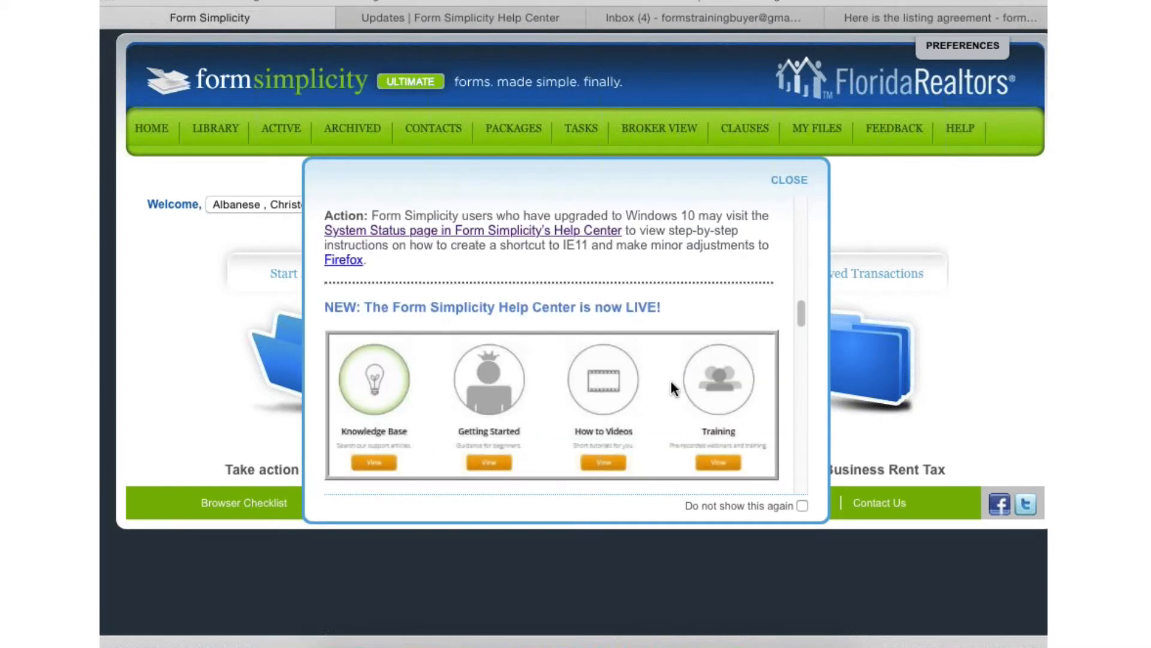
{"action": "scroll", "coordinate": [670, 386], "scroll_direction": "down", "scroll_amount": 3}
{"action": "scroll", "coordinate": [670, 386], "scroll_direction": "down", "scroll_amount": 4}
{"action": "scroll", "coordinate": [671, 382], "scroll_direction": "down", "scroll_amount": 5}
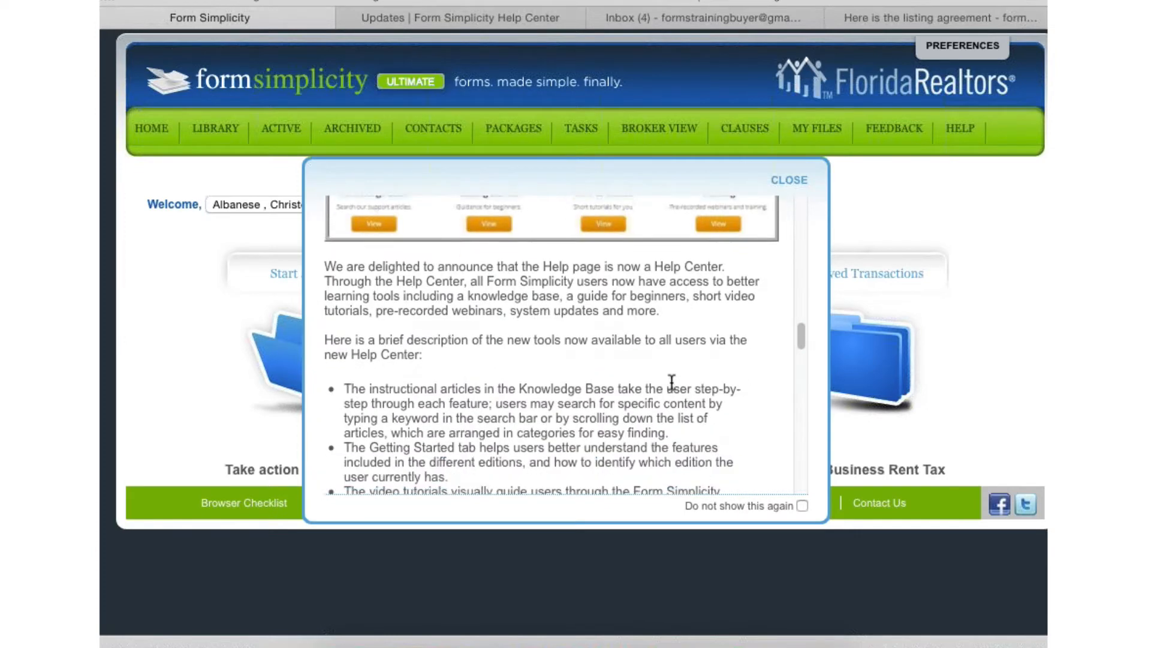
{"action": "left_click", "coordinate": [789, 181]}
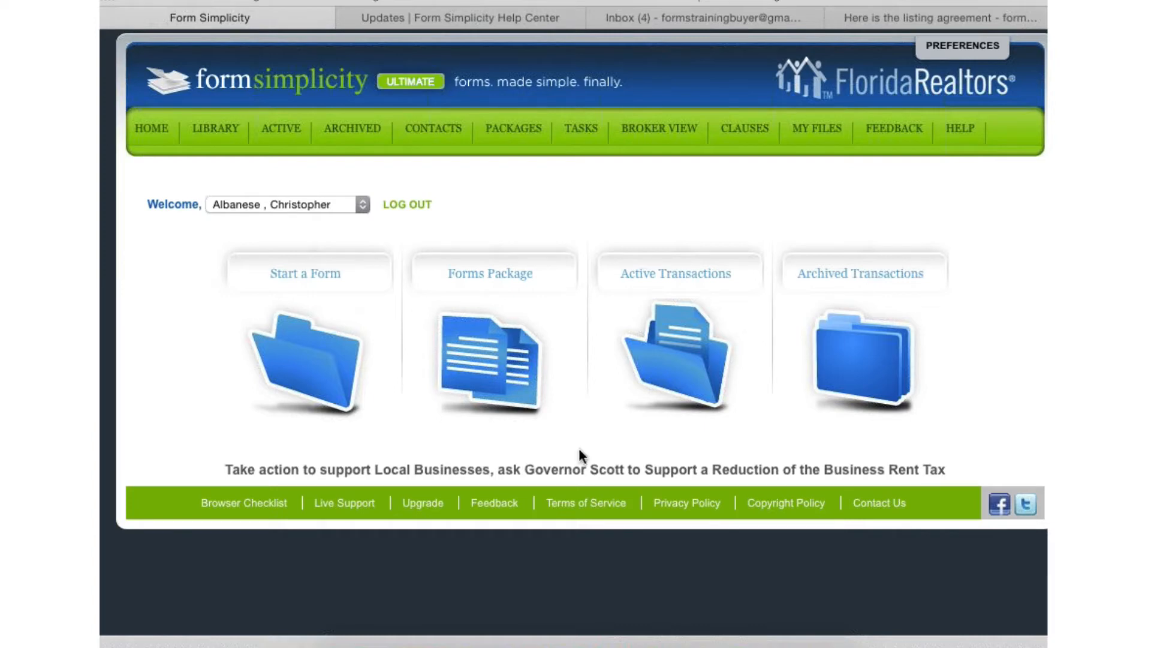
- Open the Main St Listing Training transaction from the active transactions and bring its forms and files into view
{"action": "left_click", "coordinate": [681, 266]}
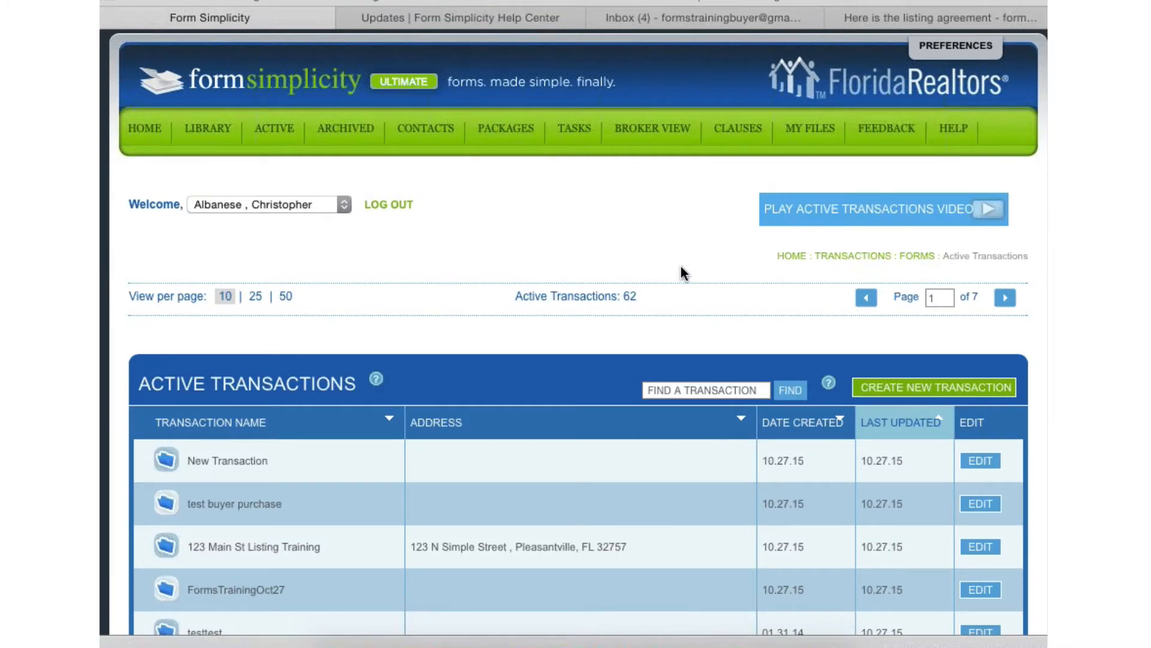
{"action": "scroll", "coordinate": [384, 418], "scroll_direction": "down", "scroll_amount": 3}
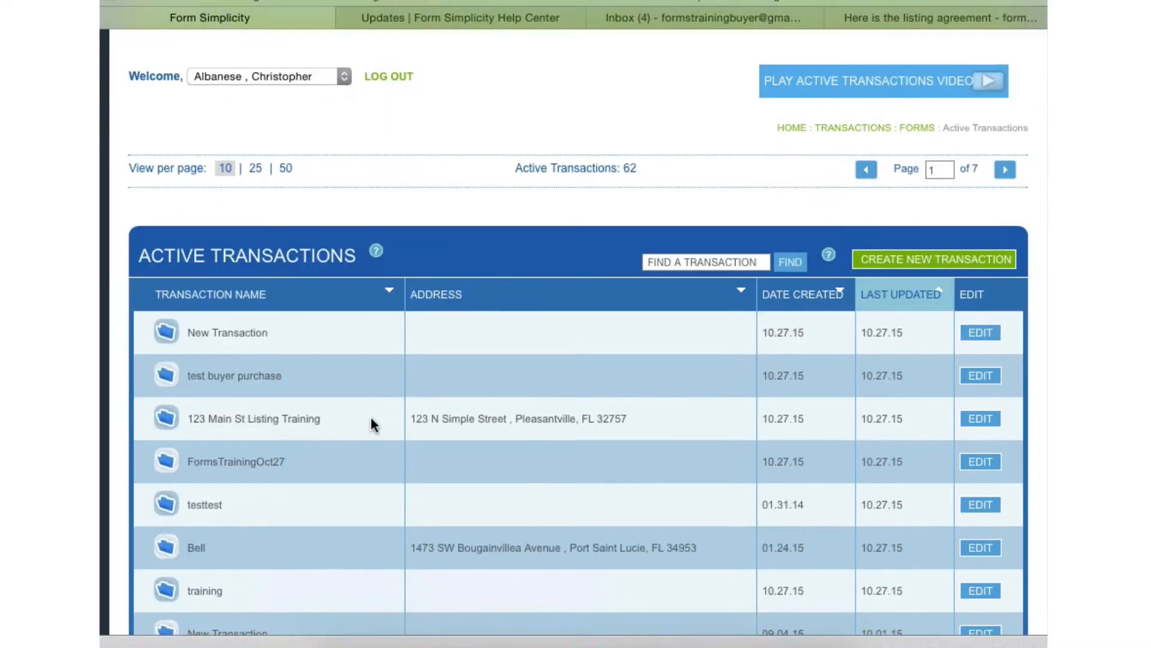
{"action": "left_click", "coordinate": [253, 422]}
{"action": "scroll", "coordinate": [546, 358], "scroll_direction": "down", "scroll_amount": 4}
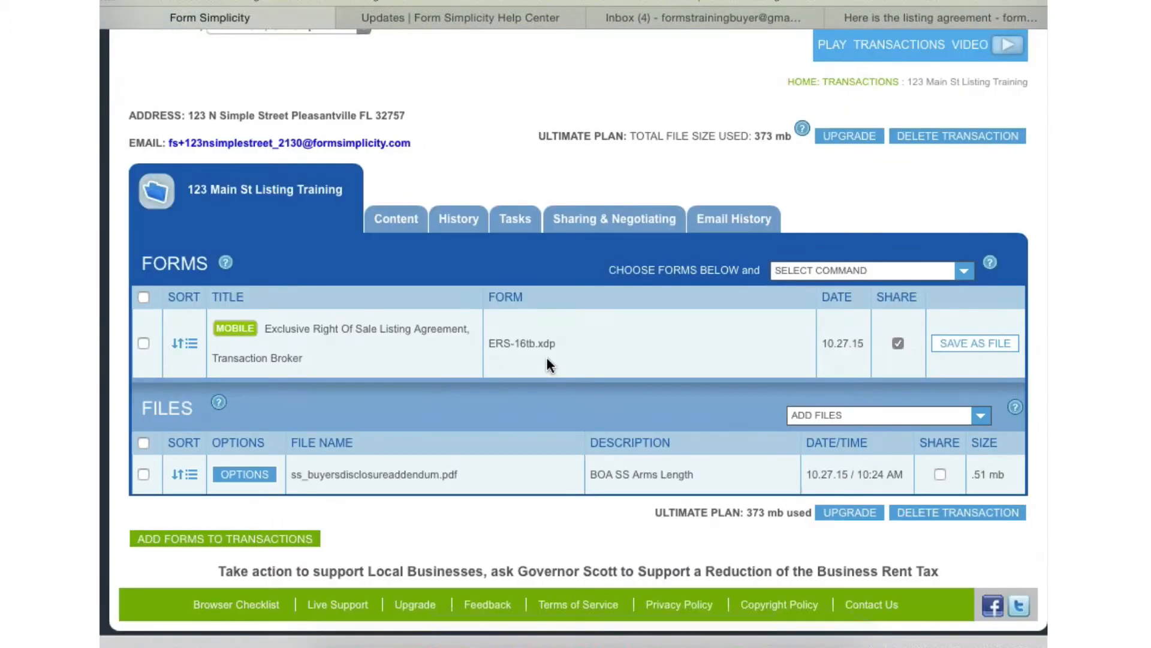
{"action": "scroll", "coordinate": [545, 357], "scroll_direction": "down", "scroll_amount": 1}
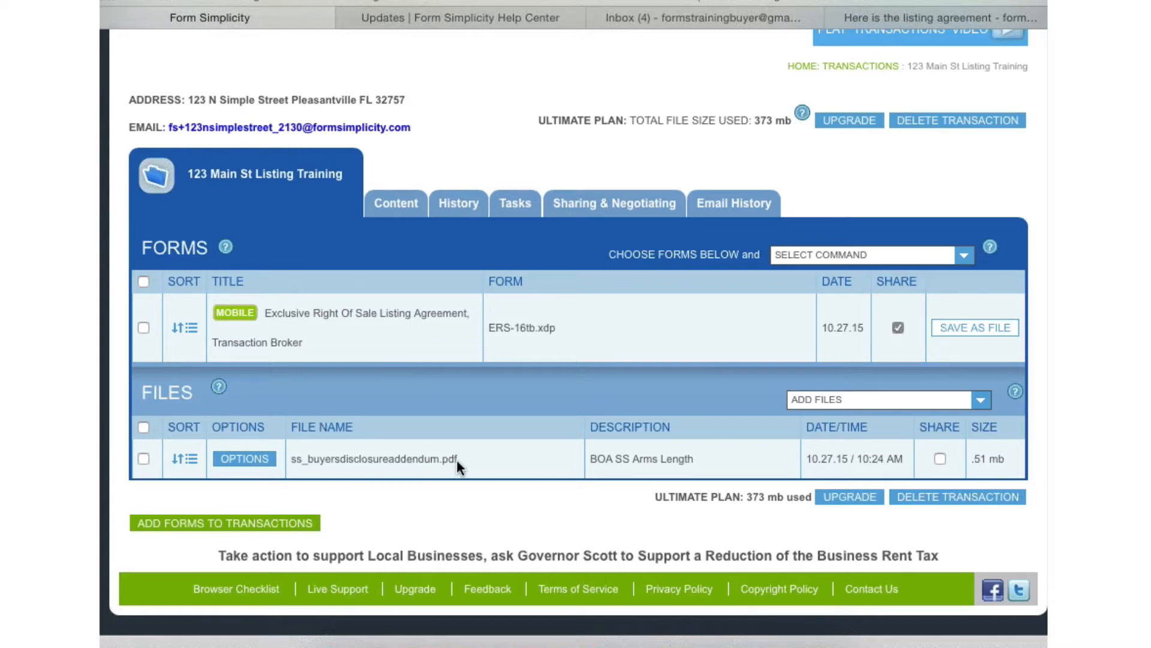
{"action": "left_click", "coordinate": [862, 403]}
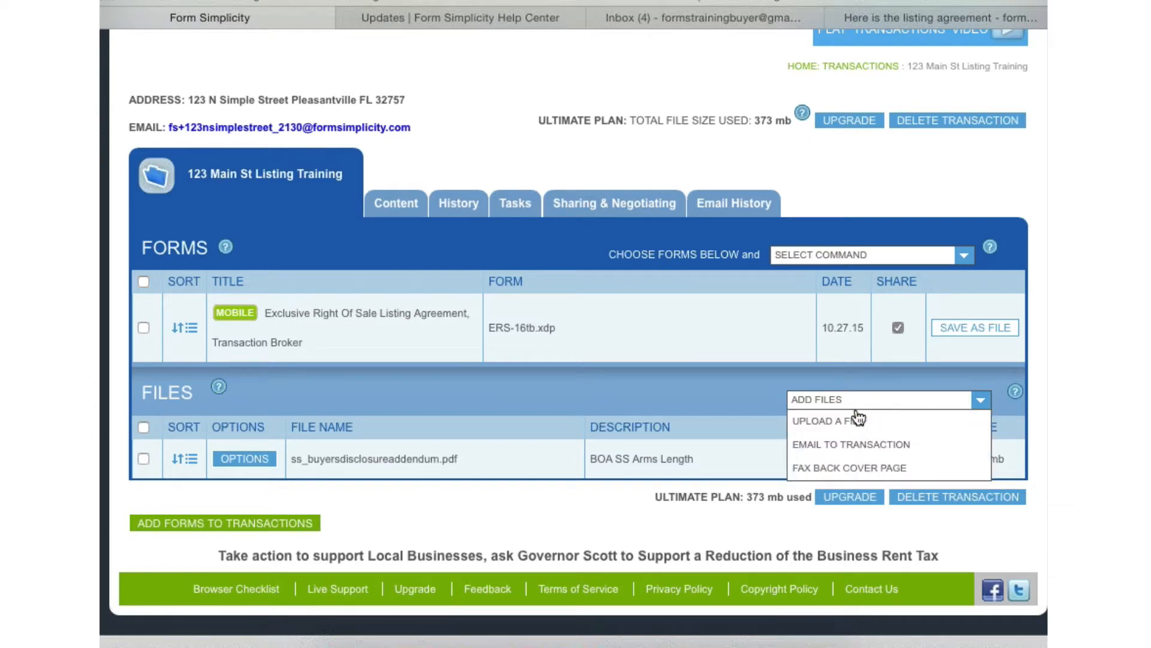
{"action": "left_click", "coordinate": [838, 423]}
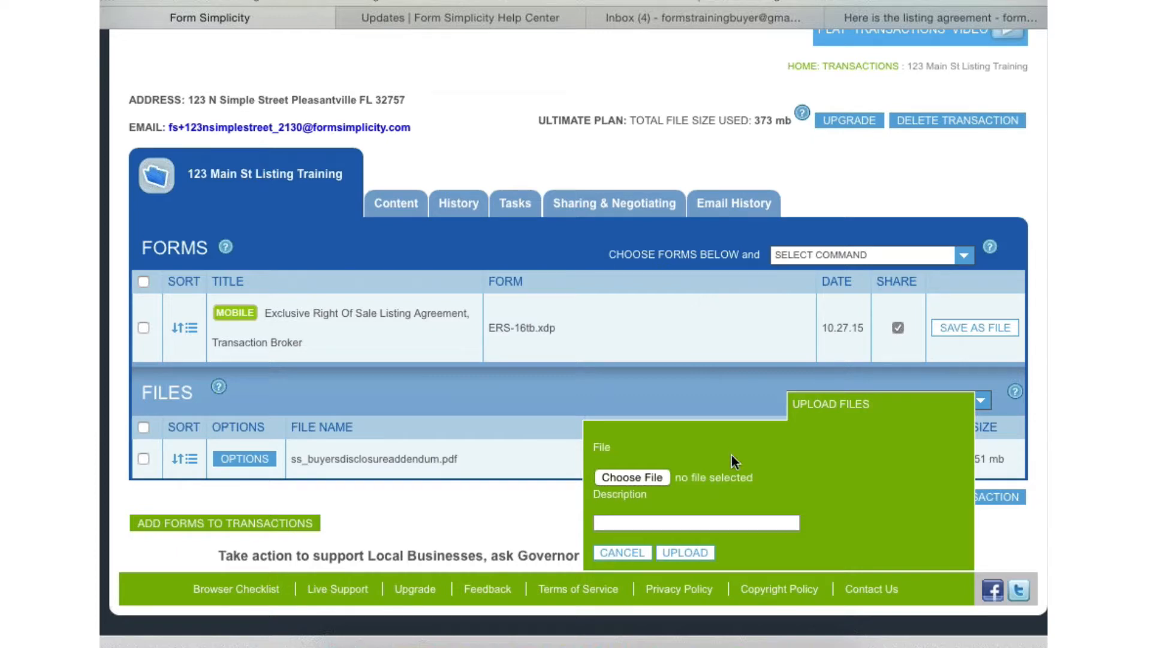
{"action": "left_click", "coordinate": [618, 552]}
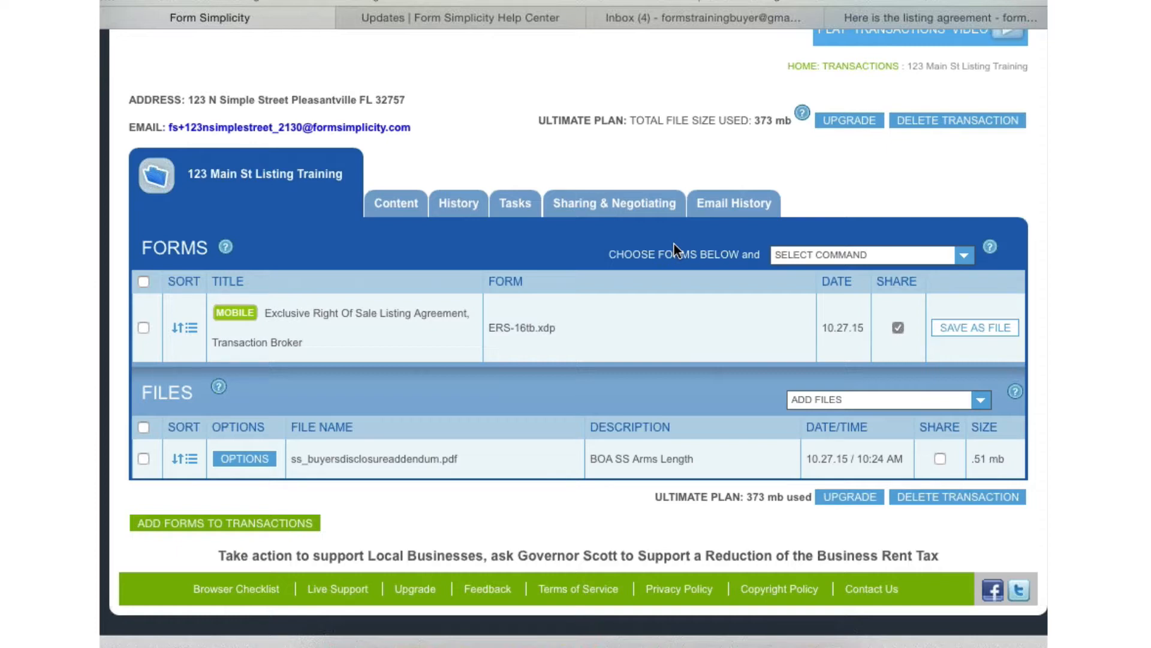
- Select all the transaction's forms and files and start an email addressed to the buyer's e-mail address
{"action": "left_click", "coordinate": [144, 283]}
{"action": "left_click", "coordinate": [965, 258]}
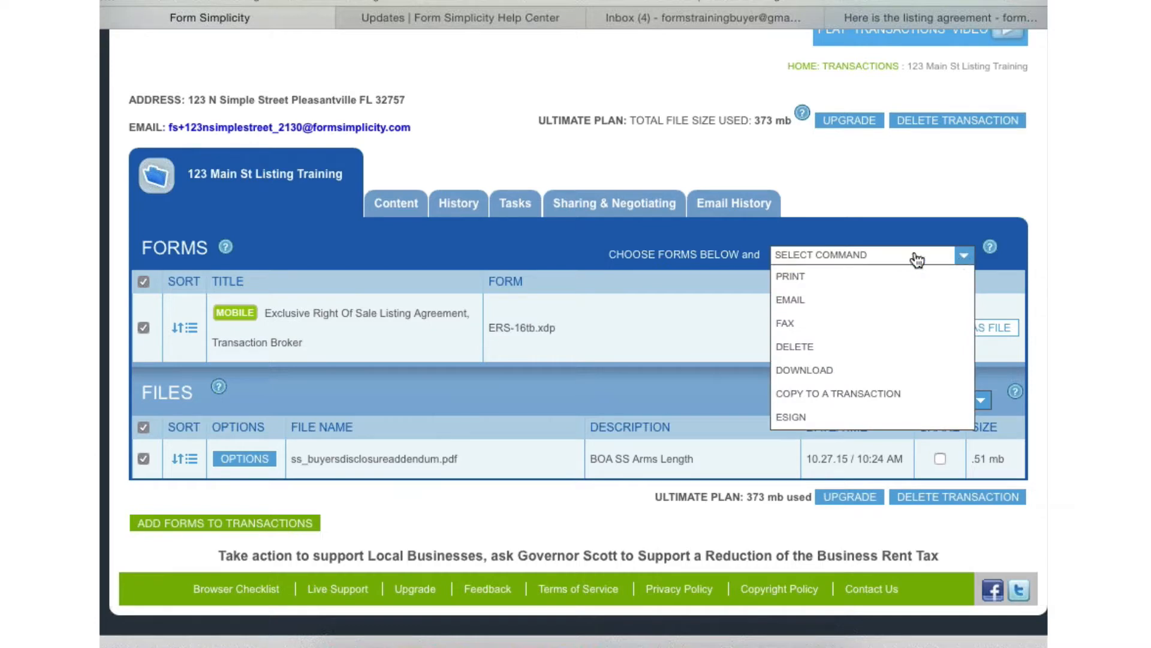
{"action": "left_click", "coordinate": [807, 309]}
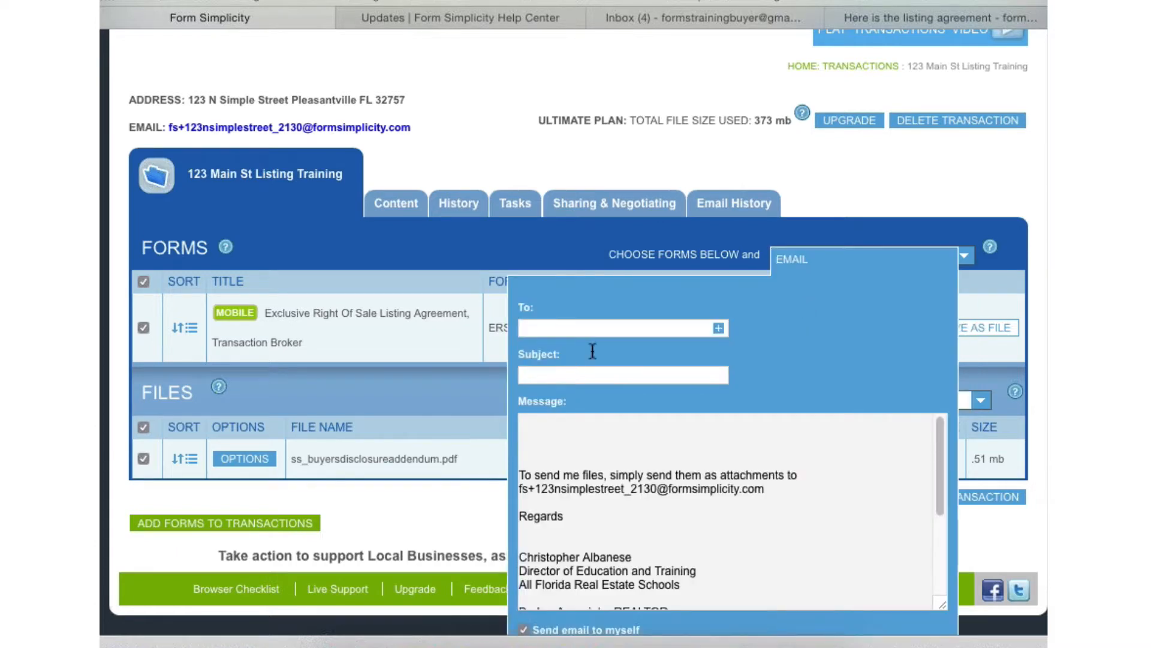
{"action": "left_click", "coordinate": [619, 330]}
{"action": "key", "text": "super+v"}
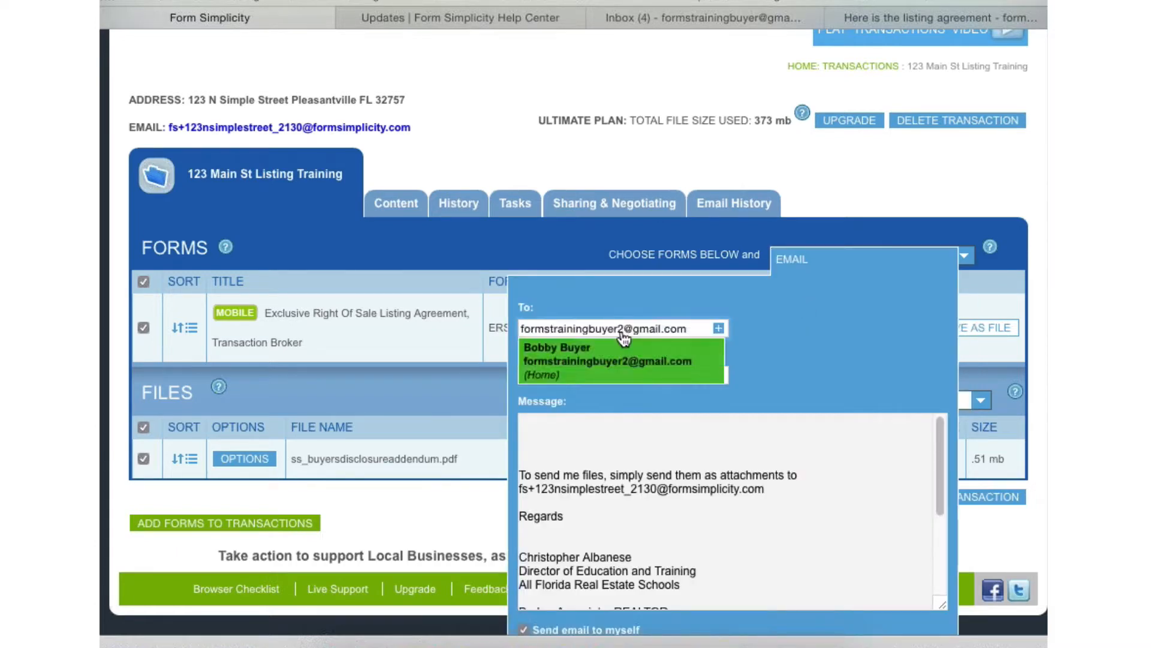
{"action": "left_click", "coordinate": [823, 369]}
- Set the email's subject to "Here is the Listing agreement"
{"action": "scroll", "coordinate": [823, 368], "scroll_direction": "down", "scroll_amount": 2}
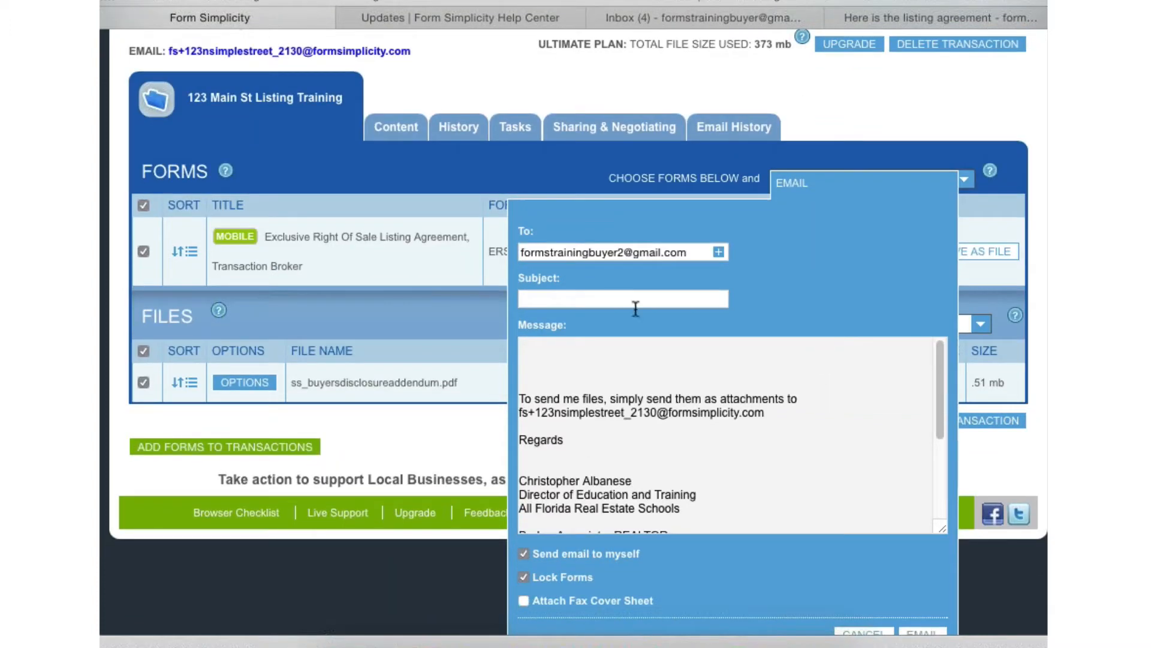
{"action": "left_click", "coordinate": [589, 299]}
{"action": "type", "text": "Here is the "}
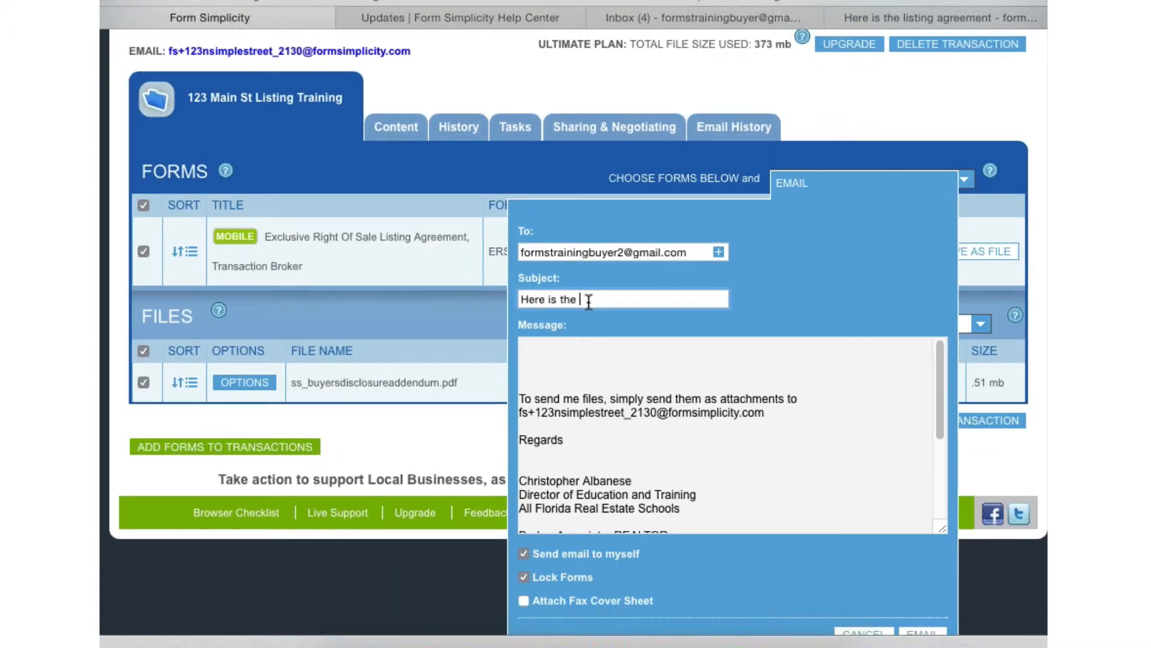
{"action": "type", "text": "Listing agreement"}
- Write "Please review and call with questions." as the message above the signature and send the email
{"action": "left_click", "coordinate": [558, 350]}
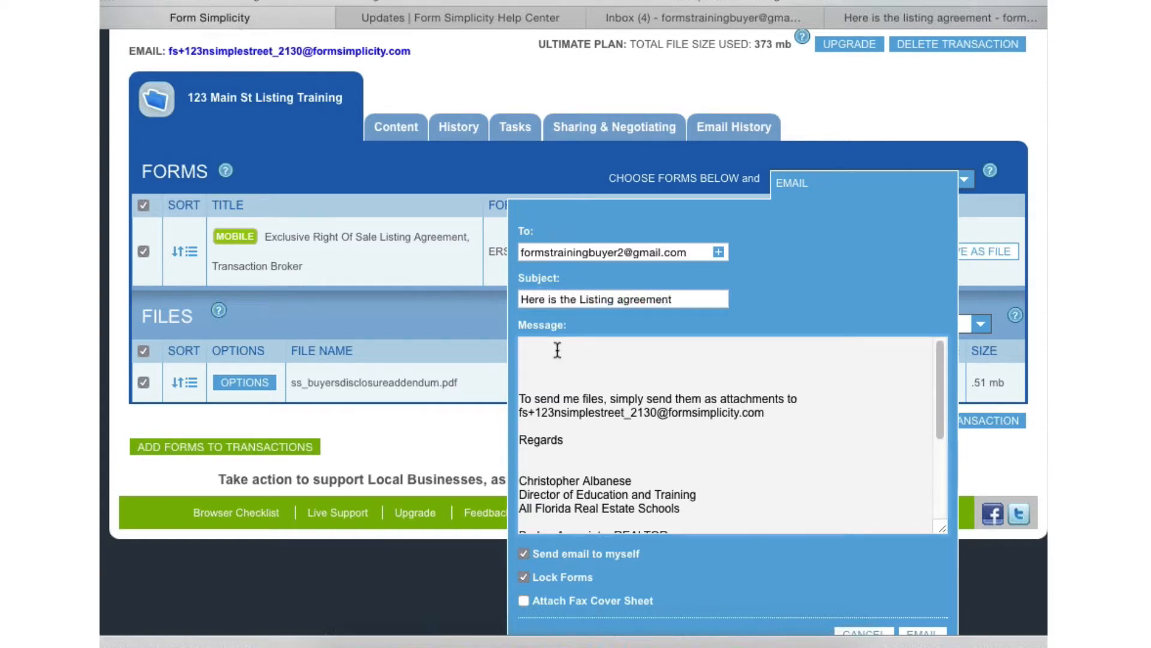
{"action": "type", "text": "Please review and call with question"}
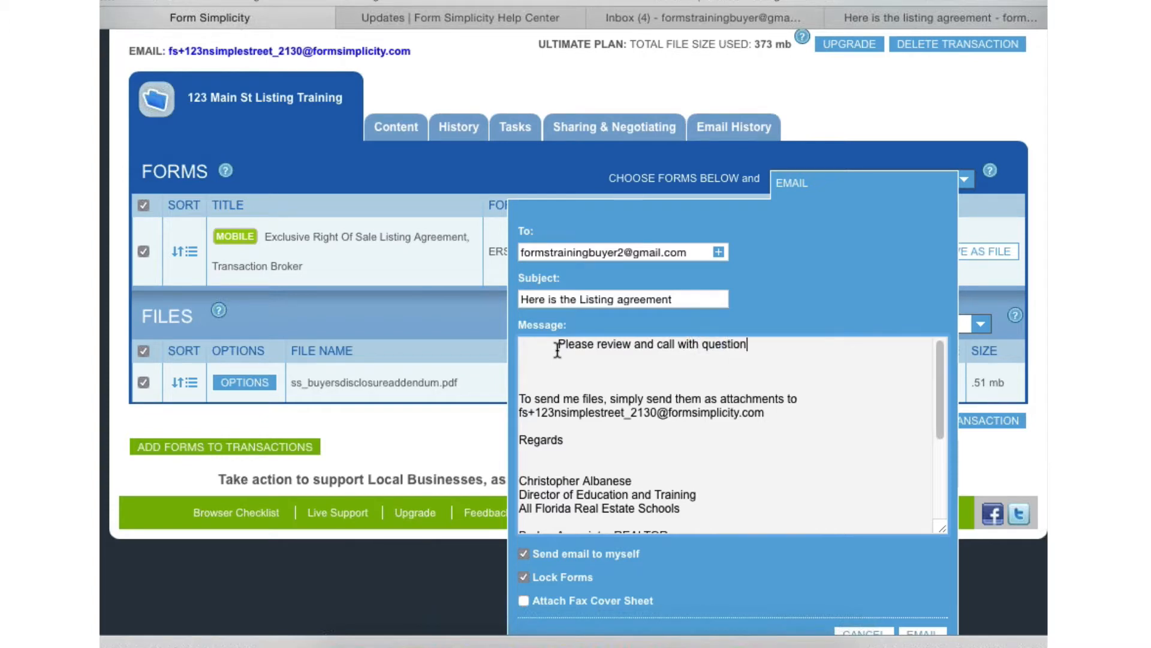
{"action": "type", "text": "s."}
{"action": "scroll", "coordinate": [932, 630], "scroll_direction": "down", "scroll_amount": 1}
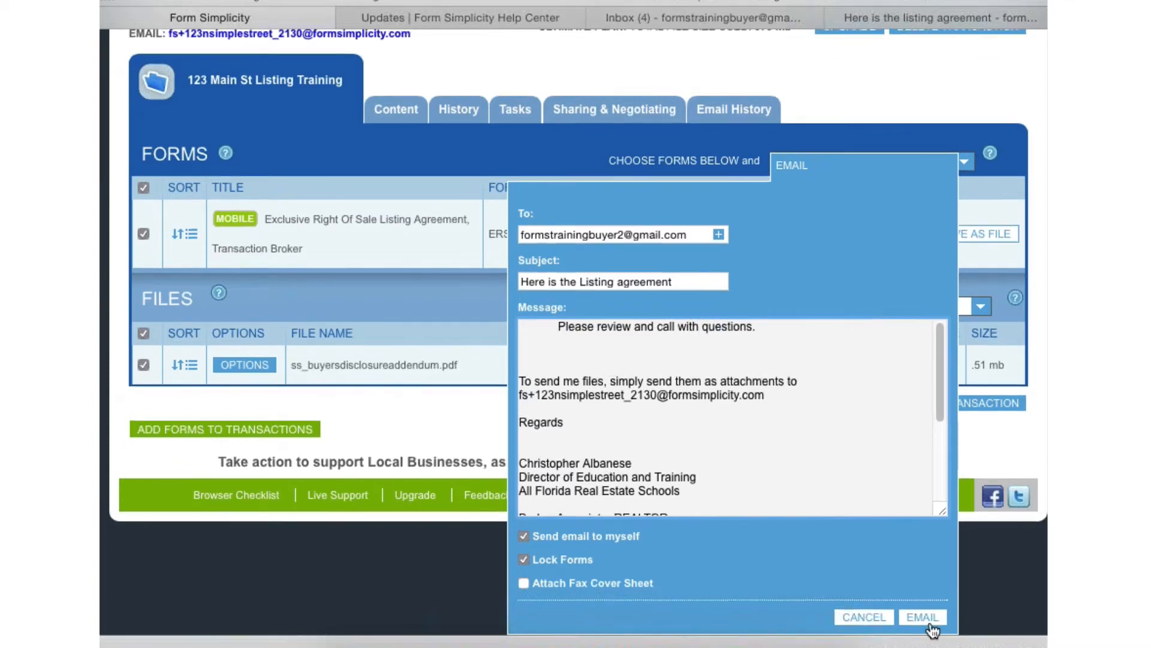
{"action": "left_click", "coordinate": [928, 616]}
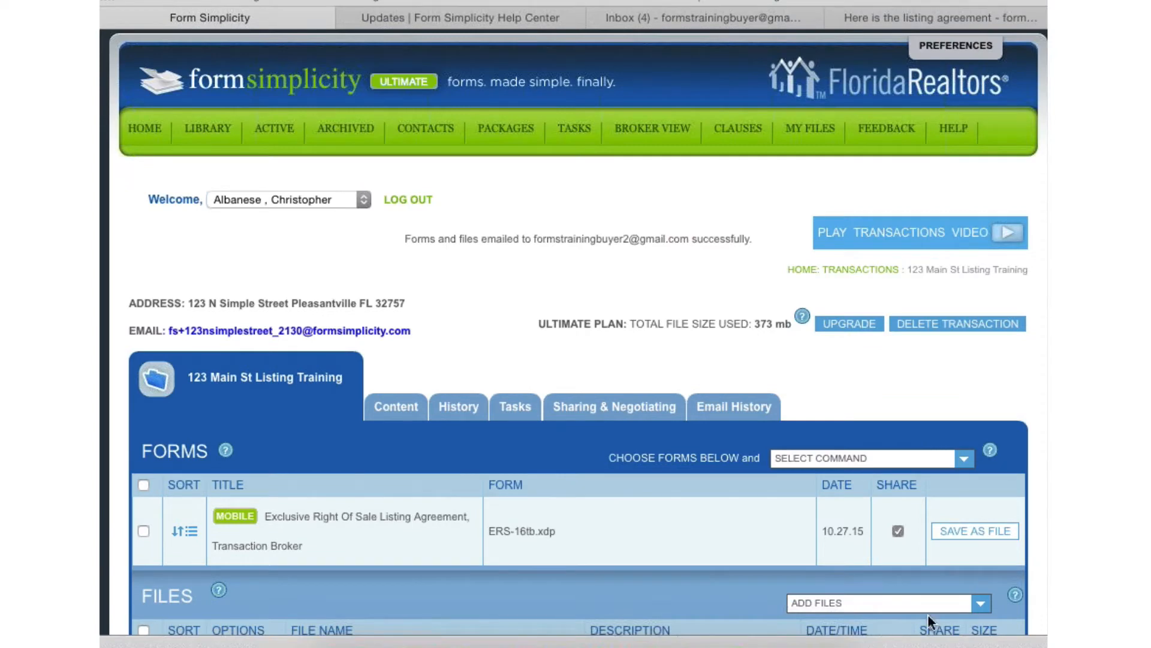
- Switch to the buyer's Gmail, refresh the inbox and open the new "Here is the Listing agreement" email to check its attachments
{"action": "left_click", "coordinate": [875, 18]}
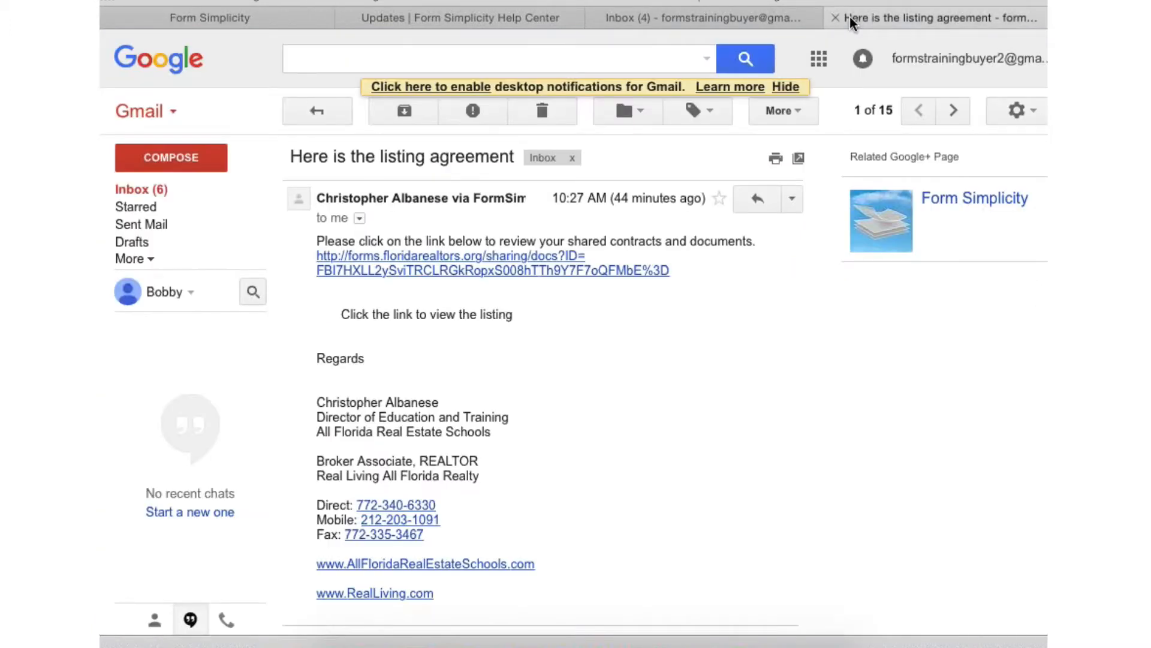
{"action": "left_click", "coordinate": [321, 111]}
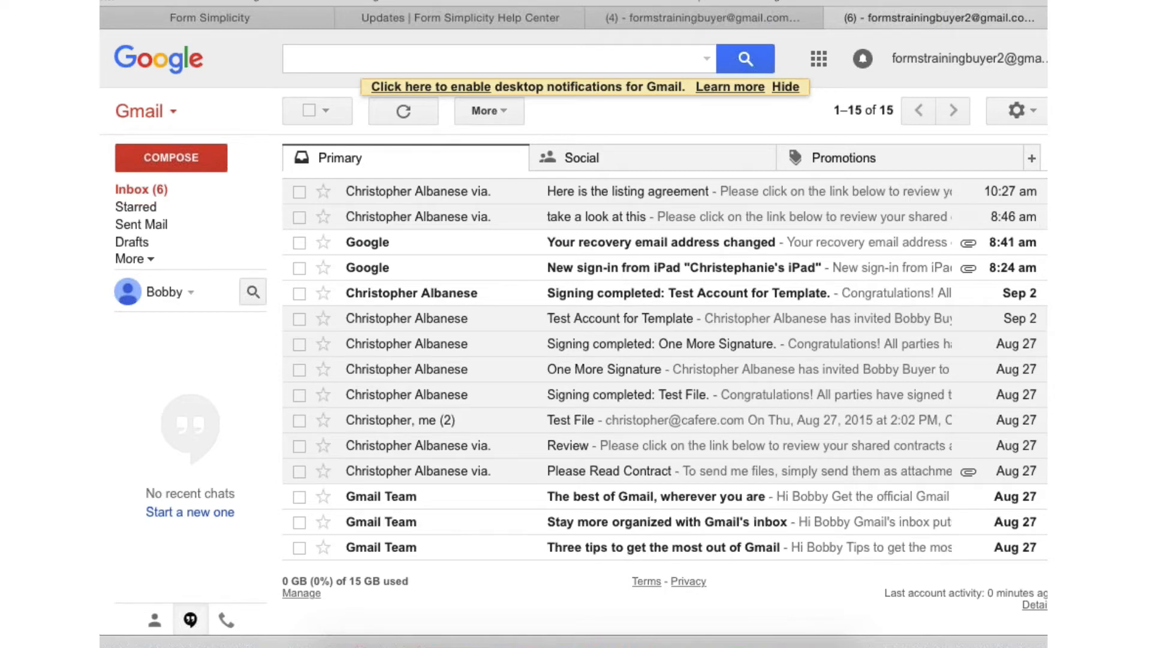
{"action": "key", "text": "super+r"}
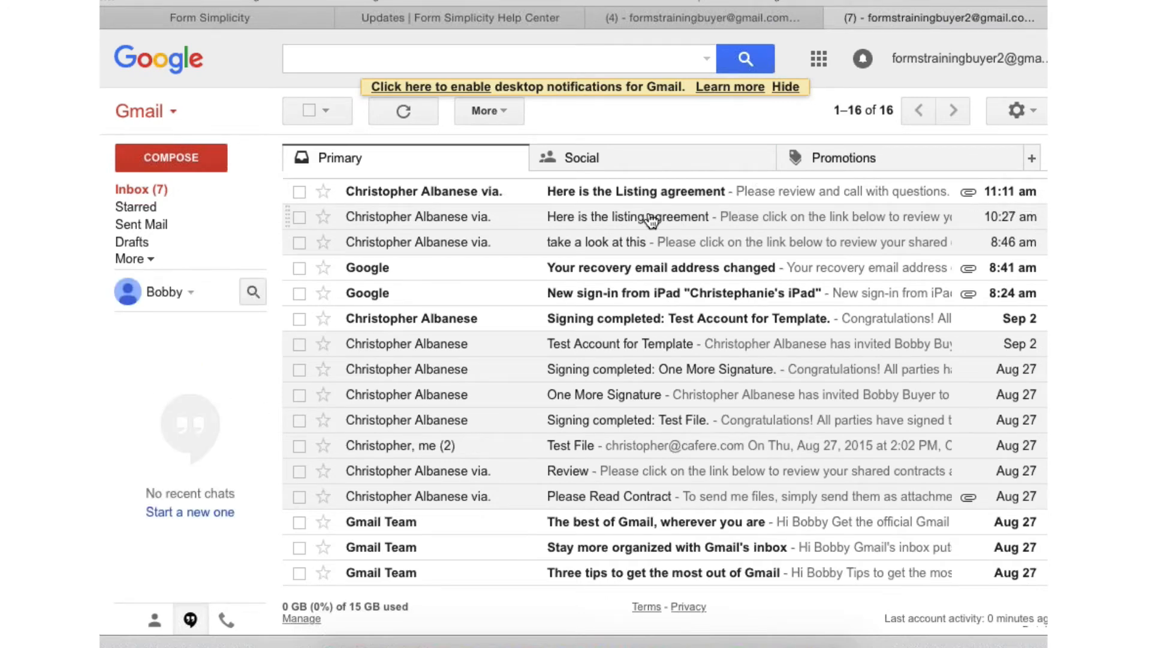
{"action": "left_click", "coordinate": [442, 192]}
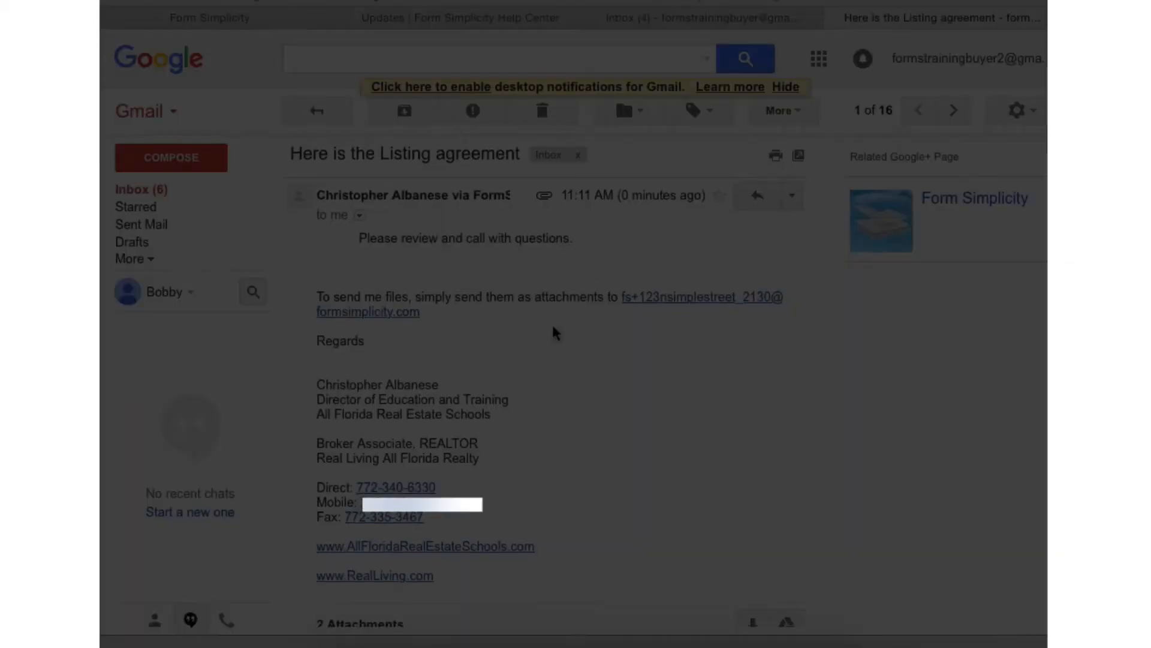
{"action": "scroll", "coordinate": [555, 333], "scroll_direction": "down", "scroll_amount": 5}
{"action": "mouse_move", "coordinate": [594, 448]}
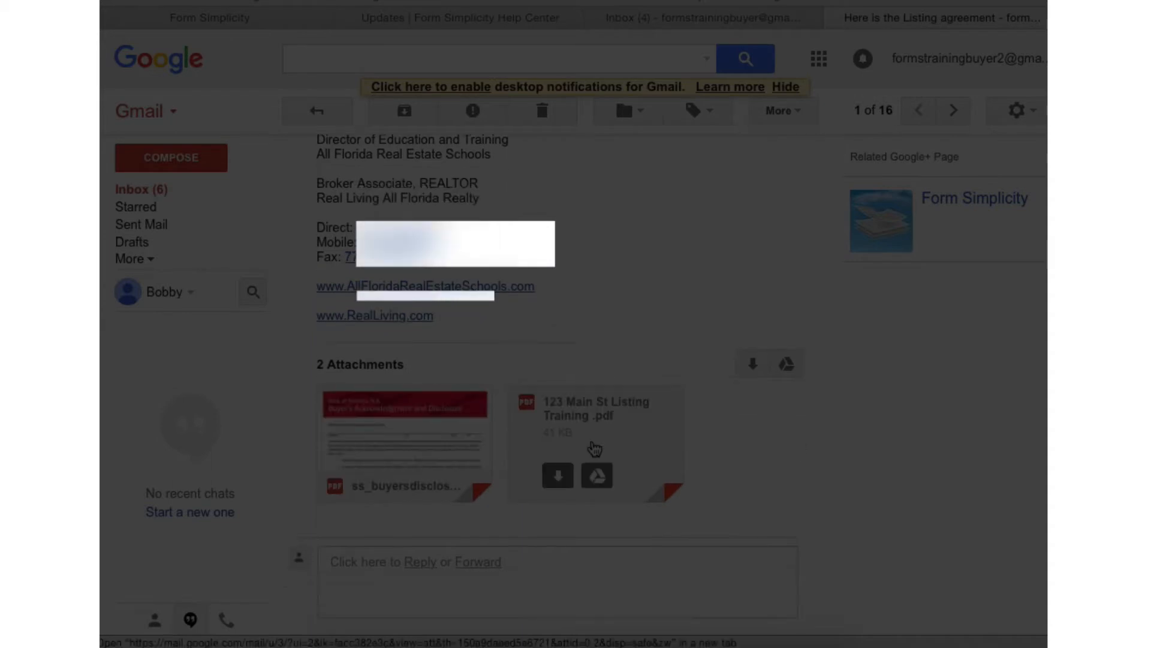
{"action": "mouse_move", "coordinate": [389, 455]}
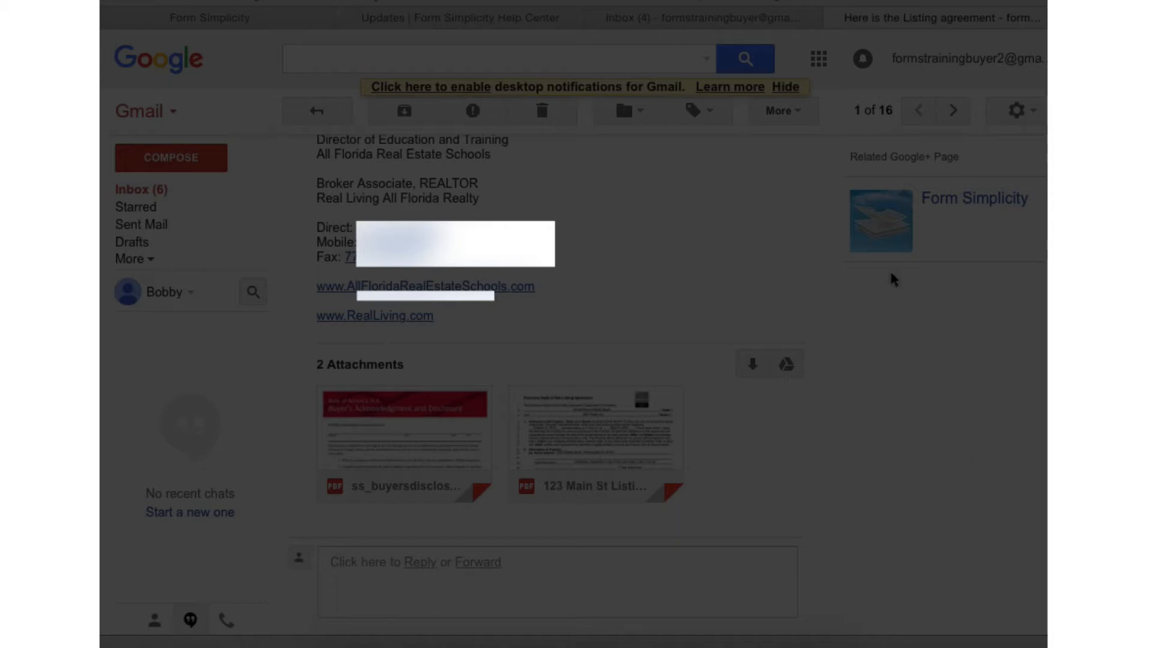
{"action": "scroll", "coordinate": [654, 324], "scroll_direction": "up", "scroll_amount": 5}
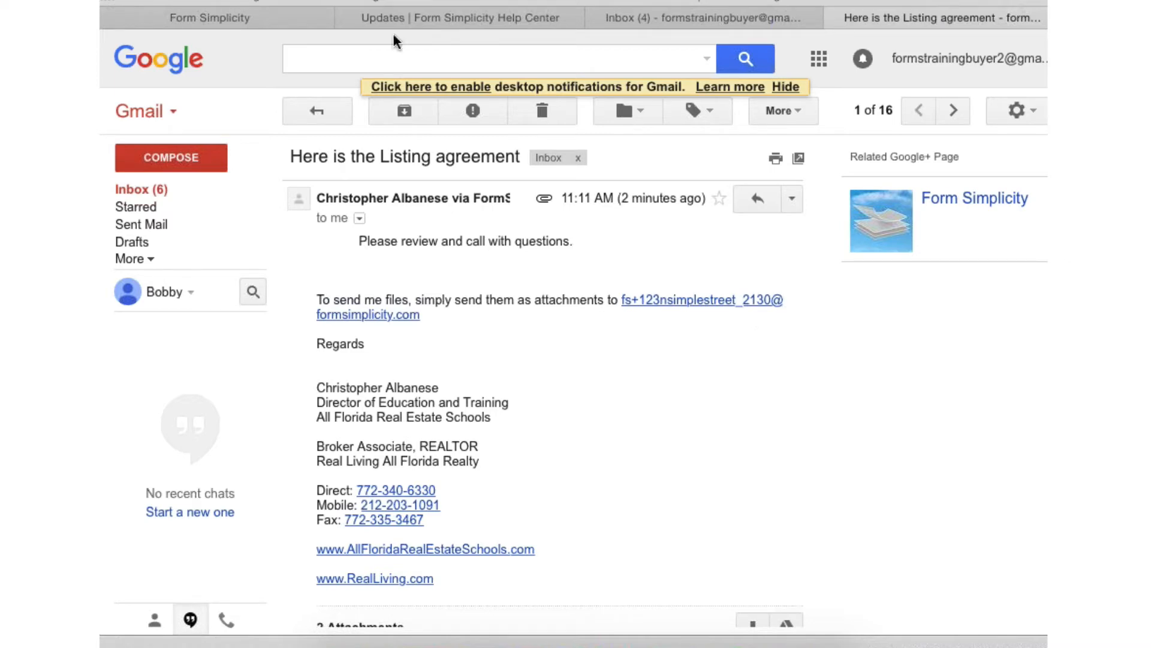
- Switch back to Form Simplicity and review the transaction's dedicated email address and its forms and files
{"action": "left_click", "coordinate": [244, 16]}
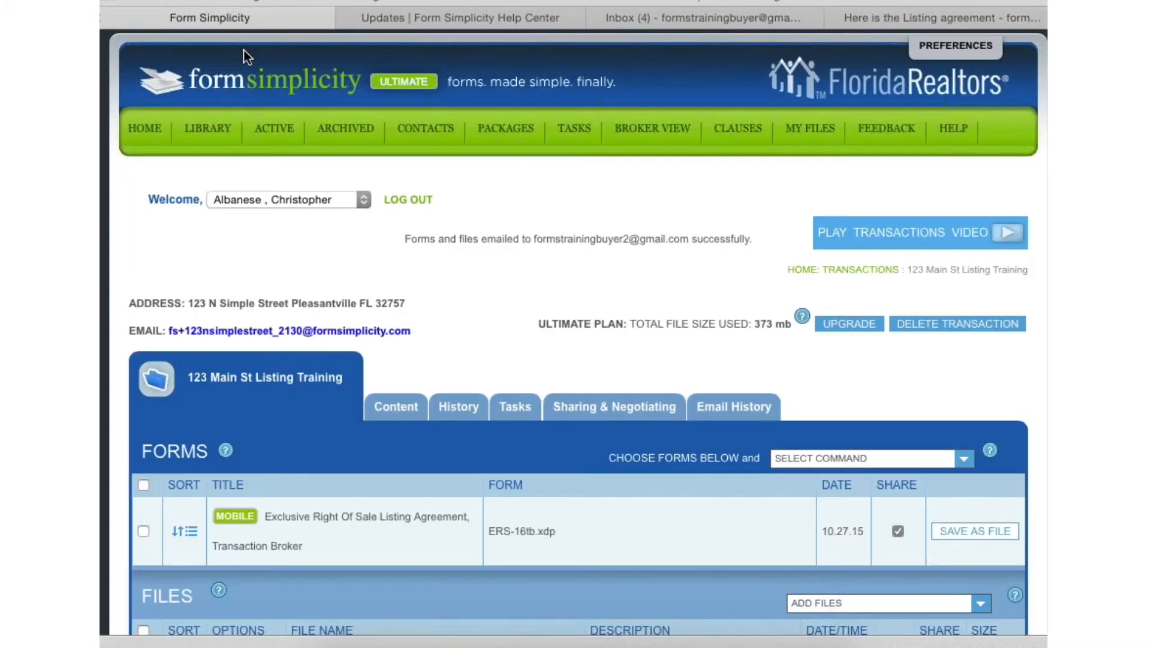
{"action": "scroll", "coordinate": [464, 316], "scroll_direction": "down", "scroll_amount": 1}
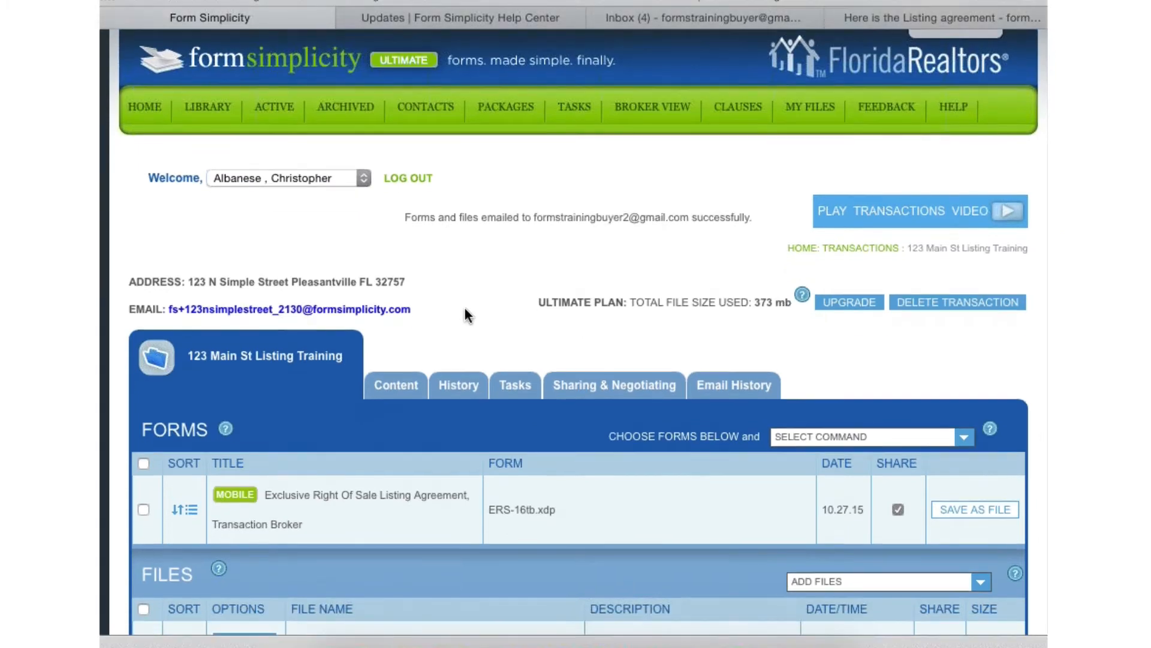
{"action": "mouse_move", "coordinate": [427, 310]}
{"action": "left_mouse_down"}
{"action": "mouse_move", "coordinate": [129, 309]}
{"action": "mouse_move", "coordinate": [434, 326]}
{"action": "mouse_move", "coordinate": [442, 310]}
{"action": "left_mouse_up"}
{"action": "scroll", "coordinate": [500, 314], "scroll_direction": "down", "scroll_amount": 3}
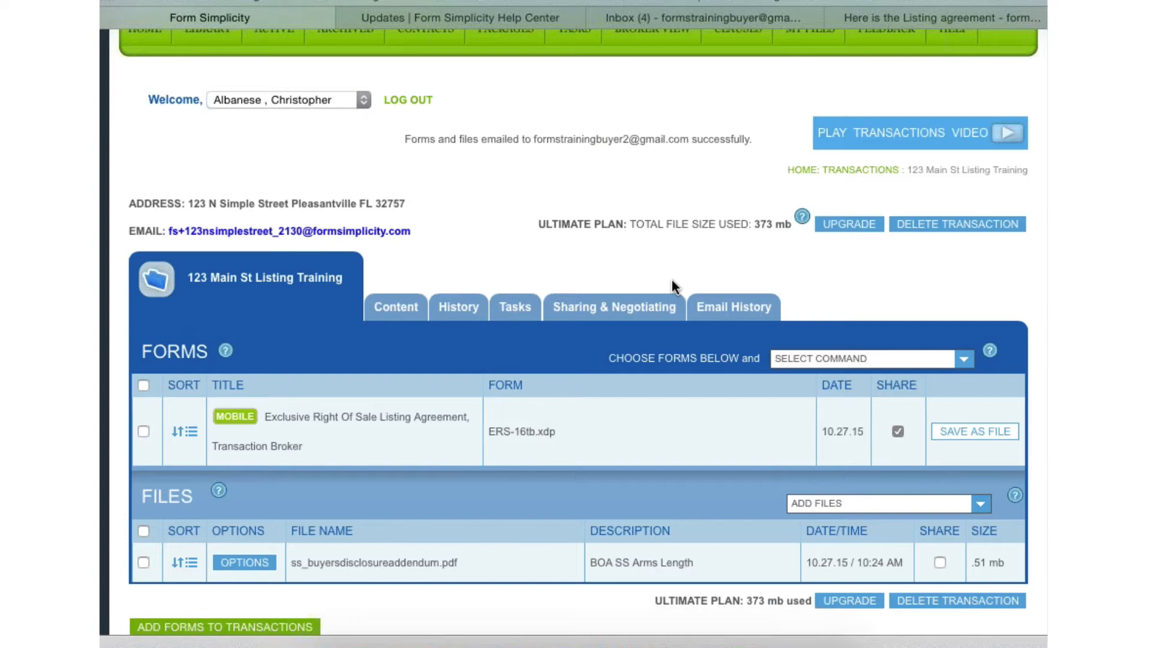
- Return the buyer's Gmail to the inbox list and switch back to the transaction in Form Simplicity
{"action": "left_click", "coordinate": [908, 16]}
{"action": "left_click", "coordinate": [315, 109]}
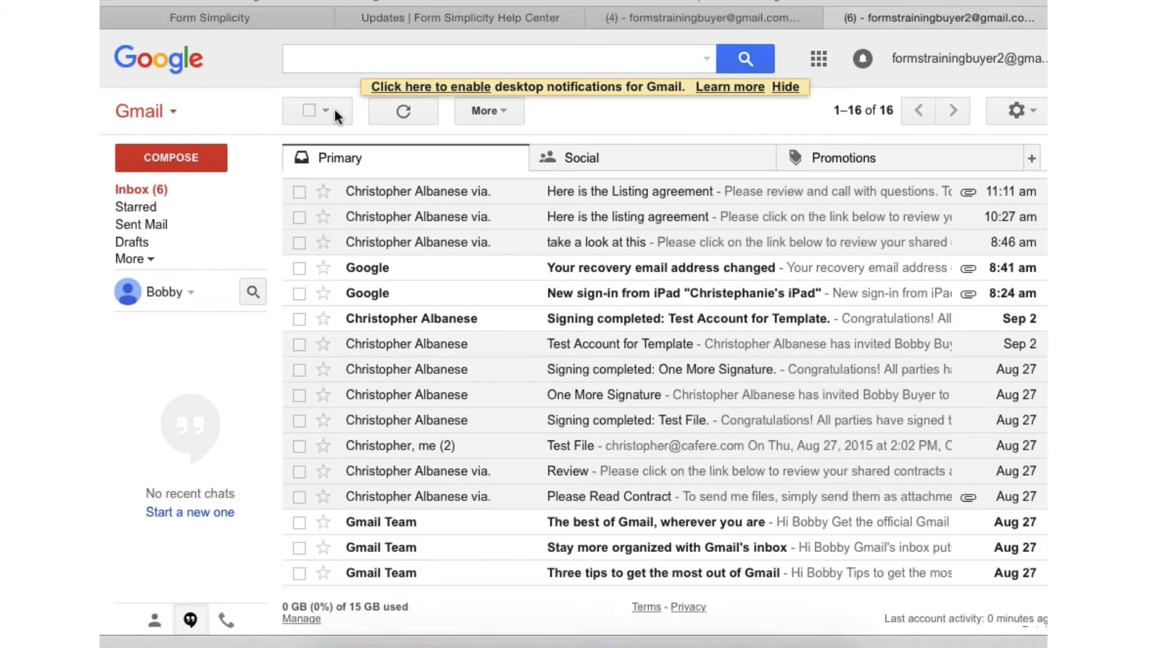
{"action": "left_click", "coordinate": [247, 9]}
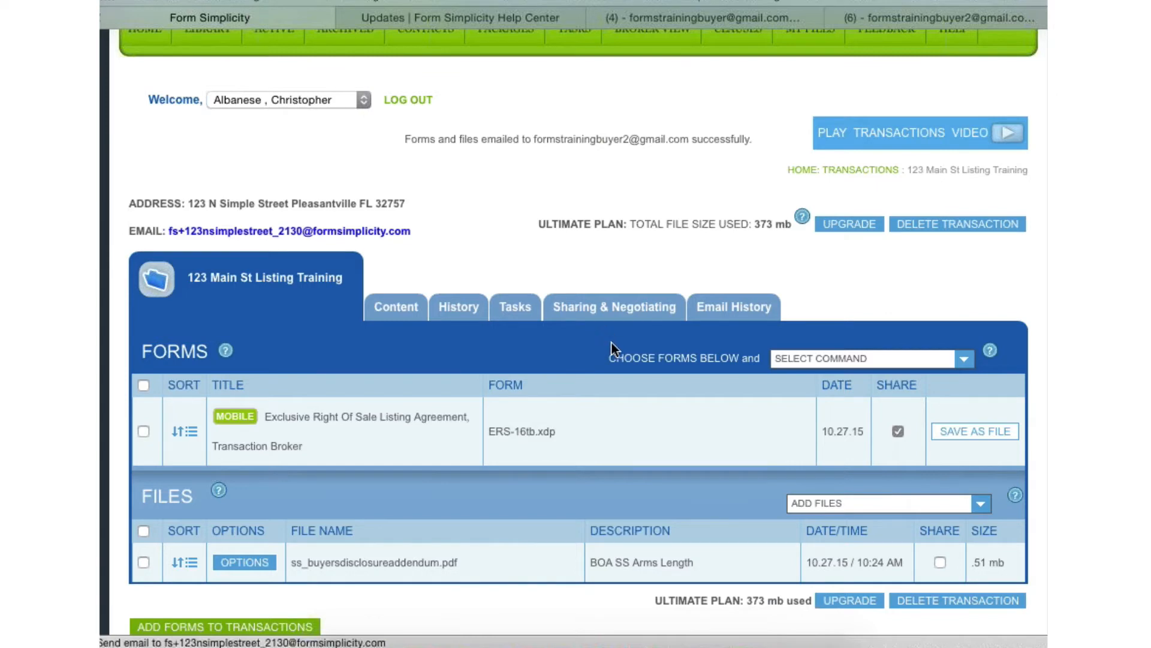
- Review the commands available for the transaction's forms, such as print, email, fax and eSign
{"action": "scroll", "coordinate": [730, 438], "scroll_direction": "down", "scroll_amount": 3}
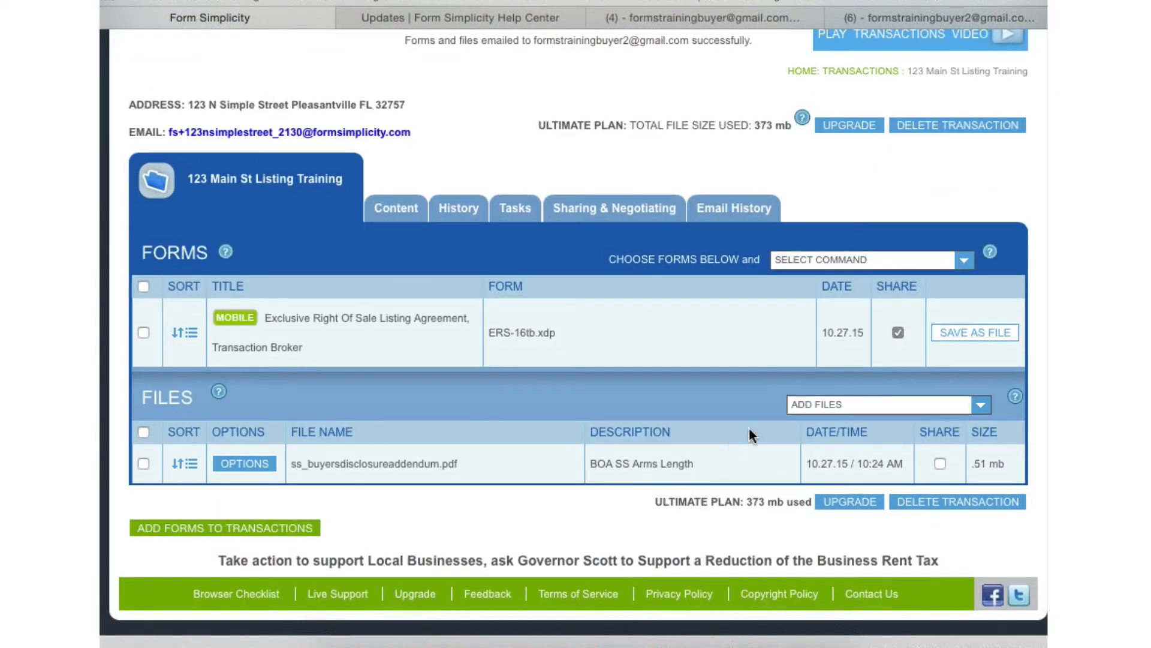
{"action": "left_click", "coordinate": [890, 266]}
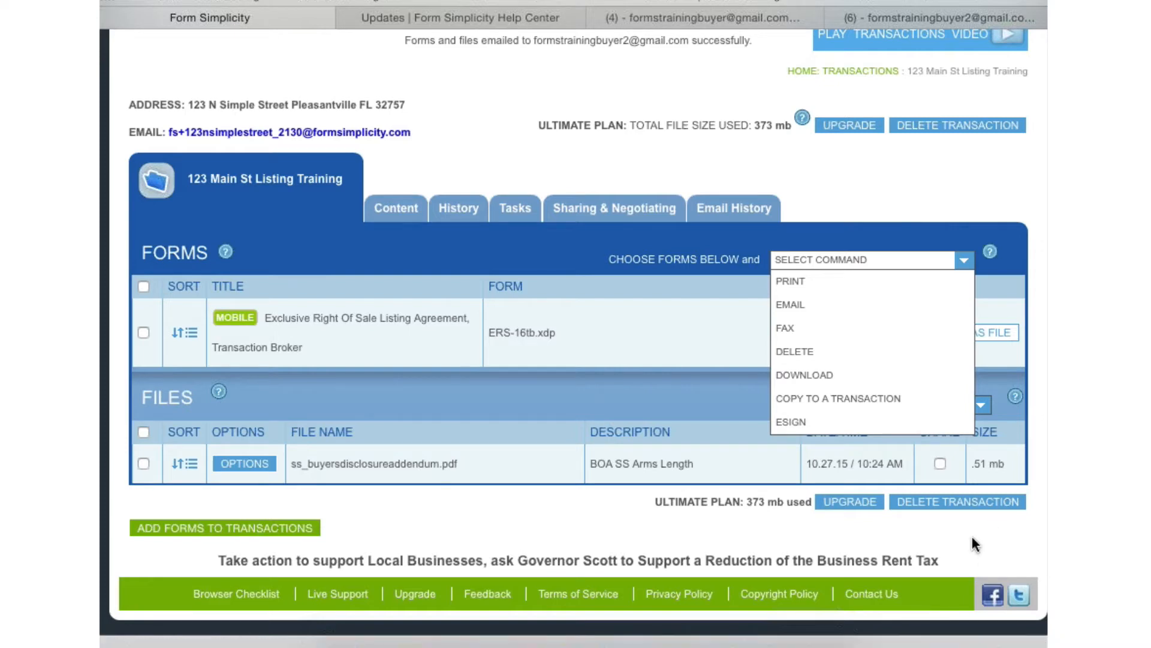
{"action": "left_click", "coordinate": [962, 260]}
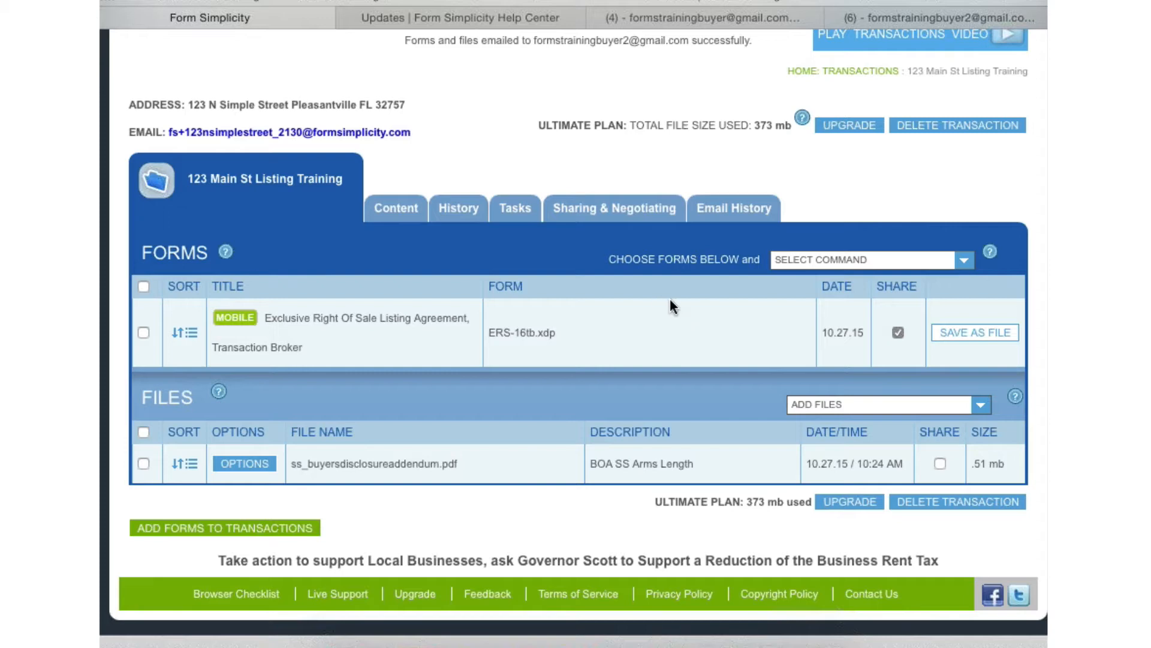
{"action": "scroll", "coordinate": [805, 300], "scroll_direction": "up", "scroll_amount": 1}
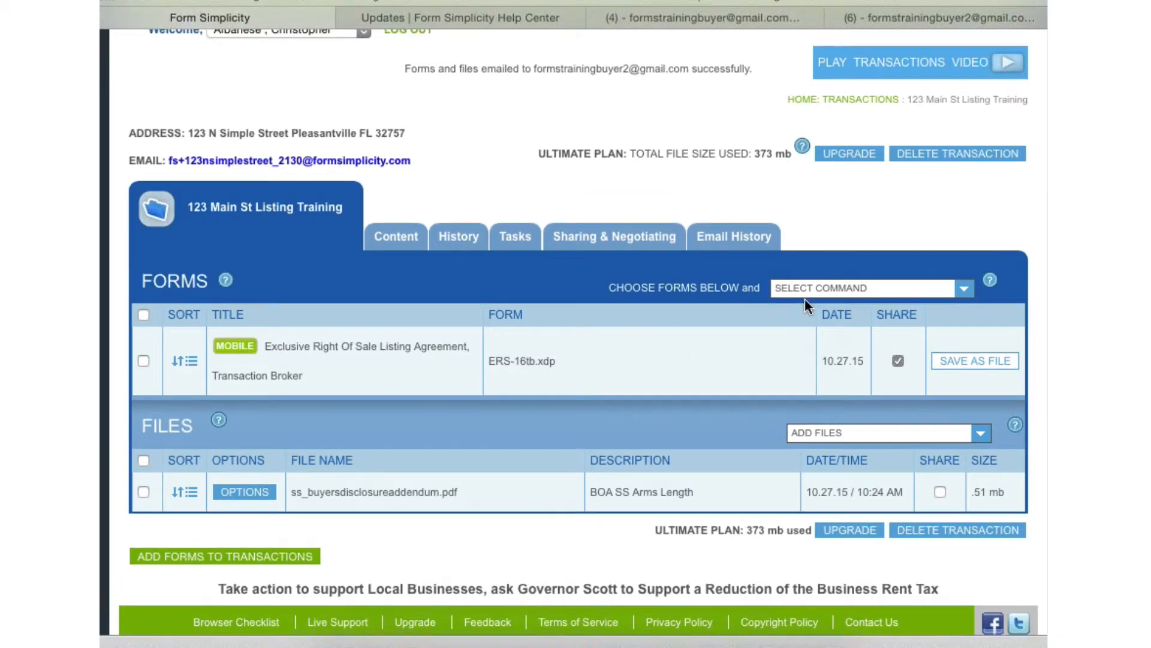
- Choose the eSign command for the transaction and try to continue with the parties included but no documents selected
{"action": "left_click", "coordinate": [870, 289]}
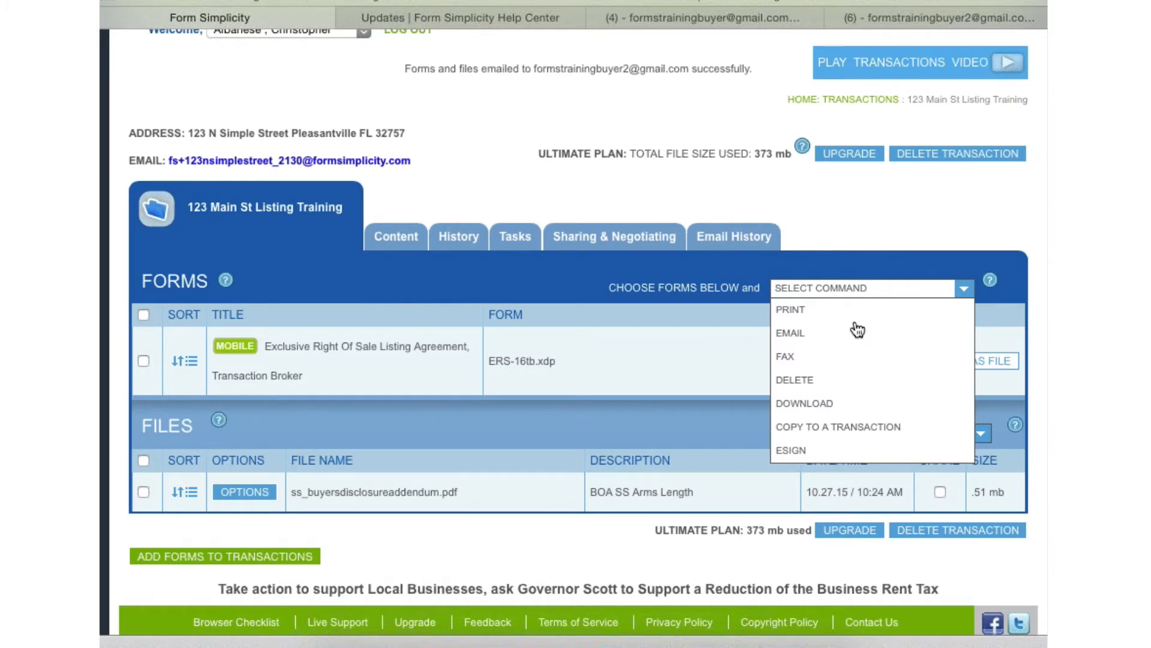
{"action": "left_click", "coordinate": [792, 450]}
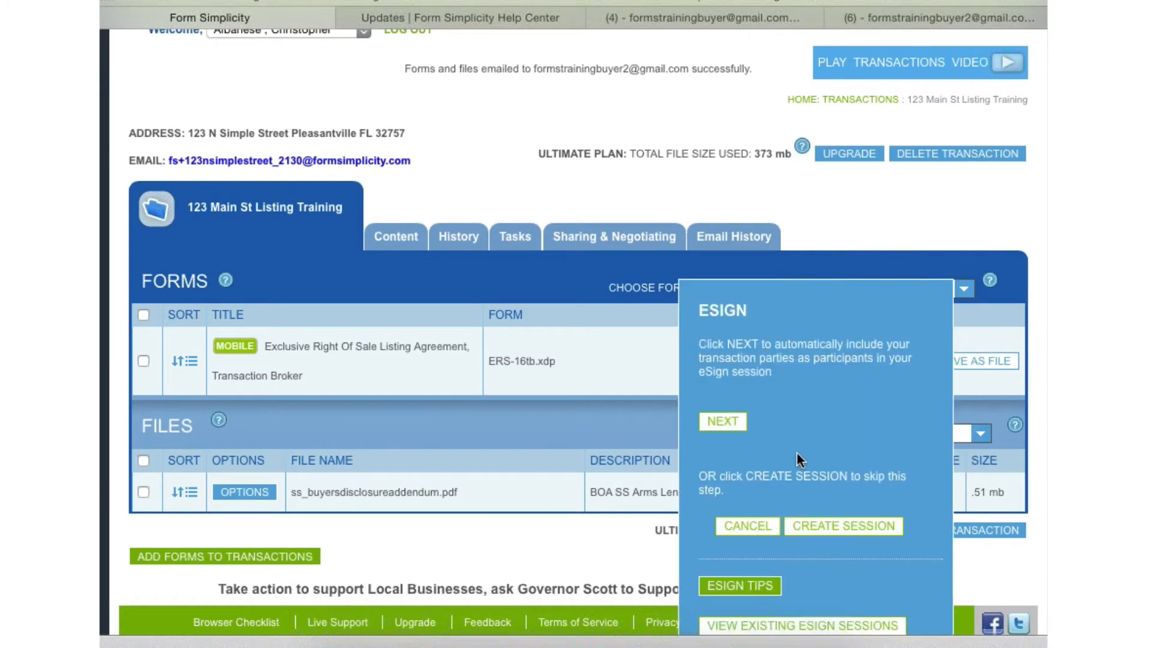
{"action": "scroll", "coordinate": [862, 197], "scroll_direction": "down", "scroll_amount": 3}
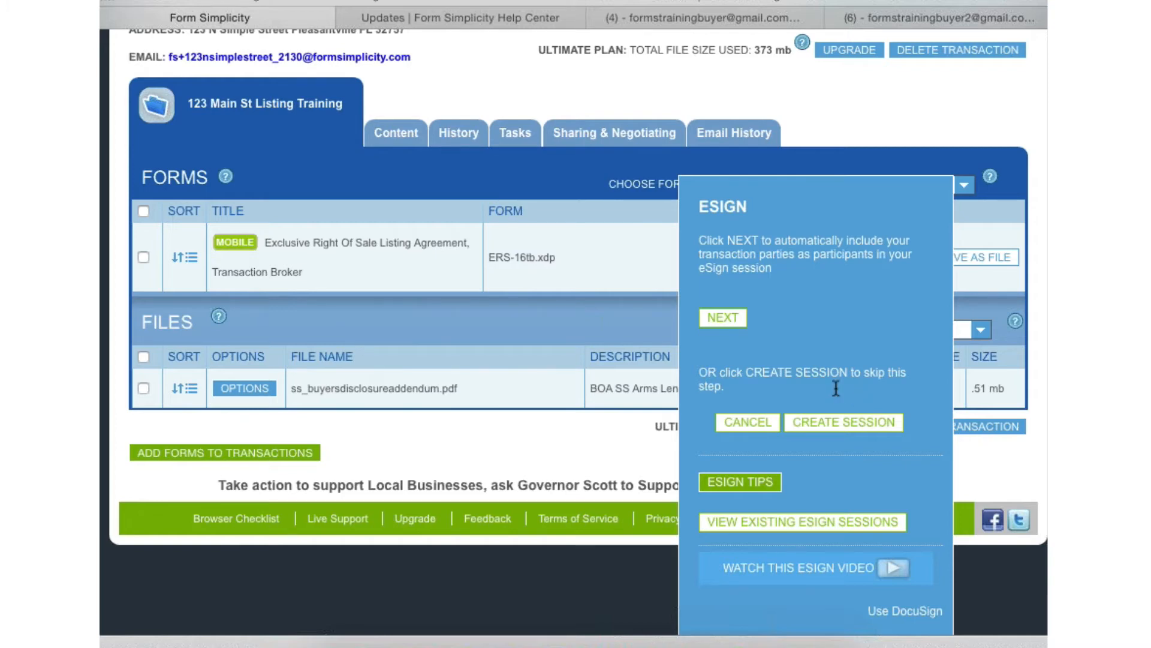
{"action": "left_click", "coordinate": [722, 319]}
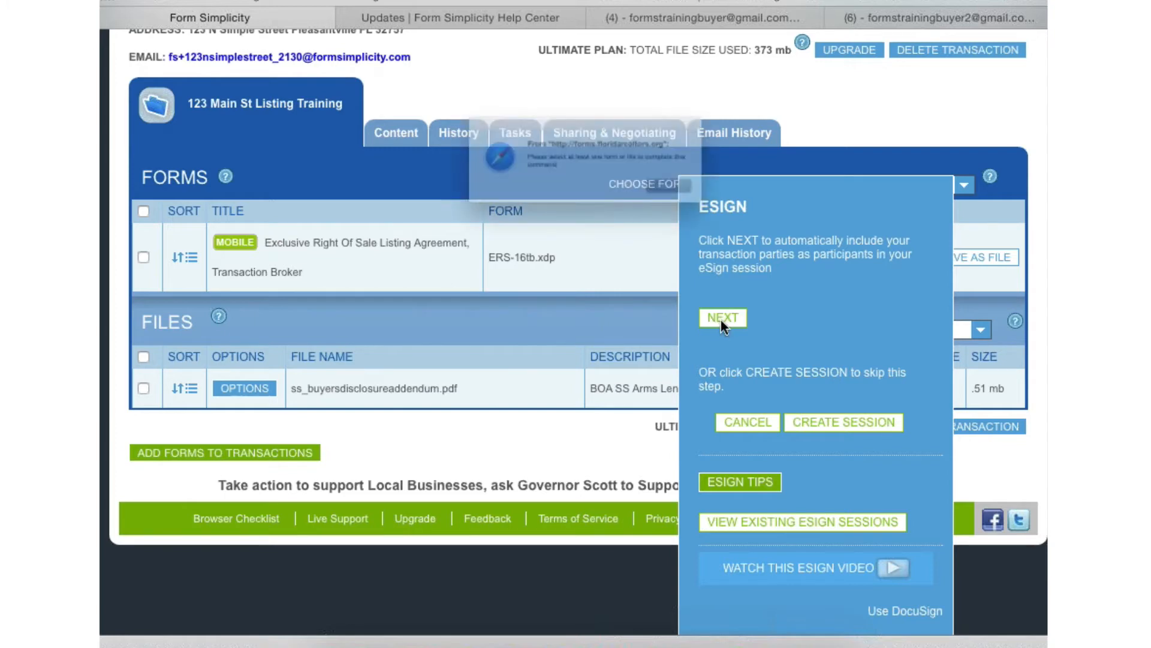
{"action": "left_click", "coordinate": [735, 205]}
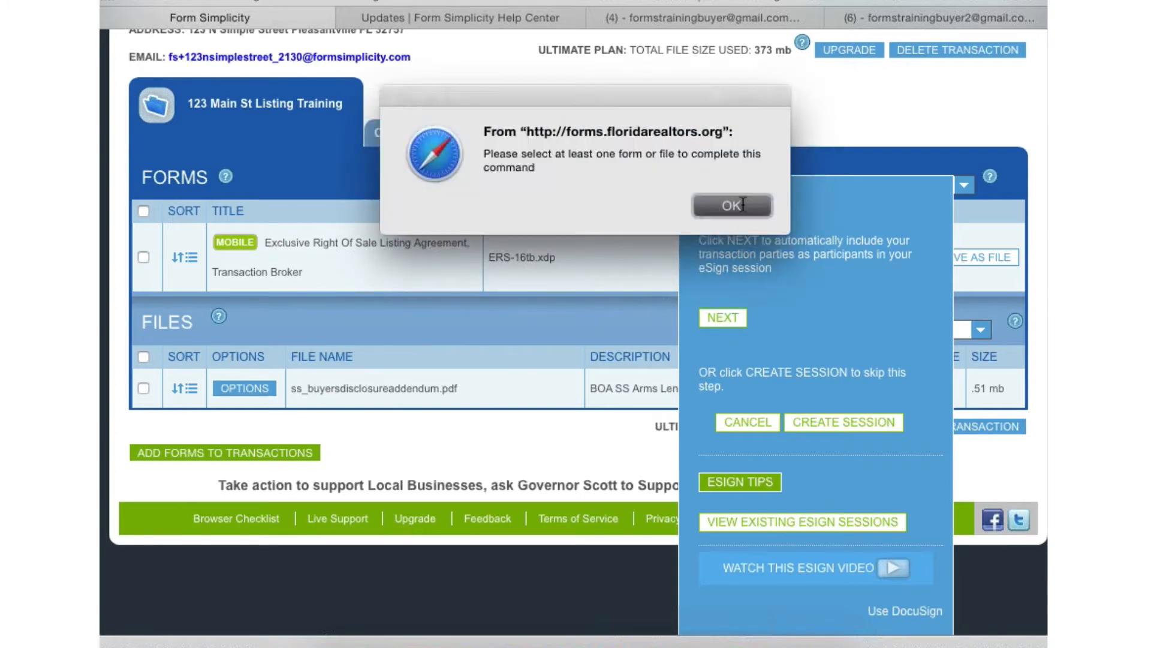
- Select all forms and files and create a new eSign session with both seller parties as participants
{"action": "left_click", "coordinate": [145, 216]}
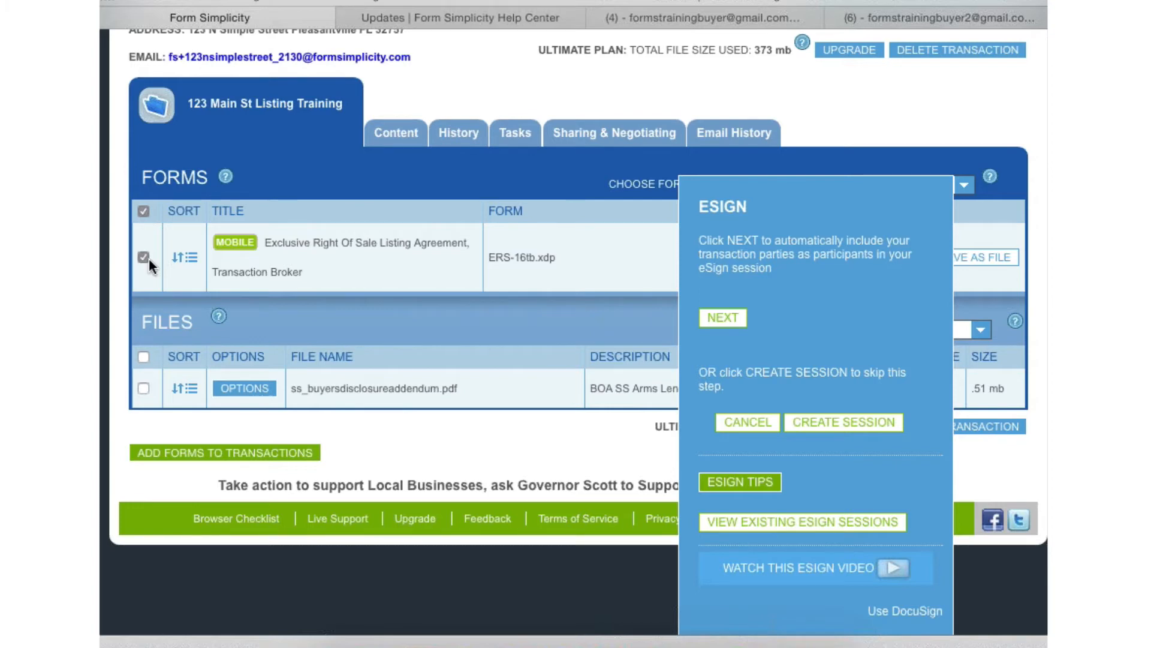
{"action": "left_click", "coordinate": [142, 357]}
{"action": "left_click", "coordinate": [723, 319]}
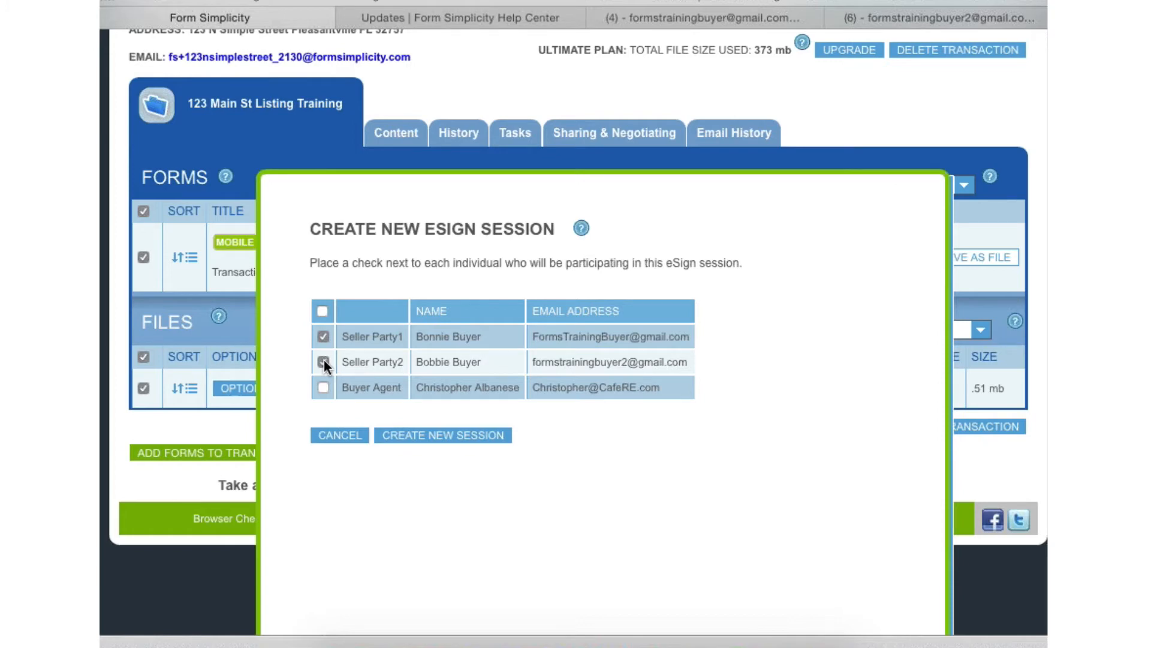
{"action": "left_click", "coordinate": [323, 362]}
{"action": "left_click", "coordinate": [485, 443]}
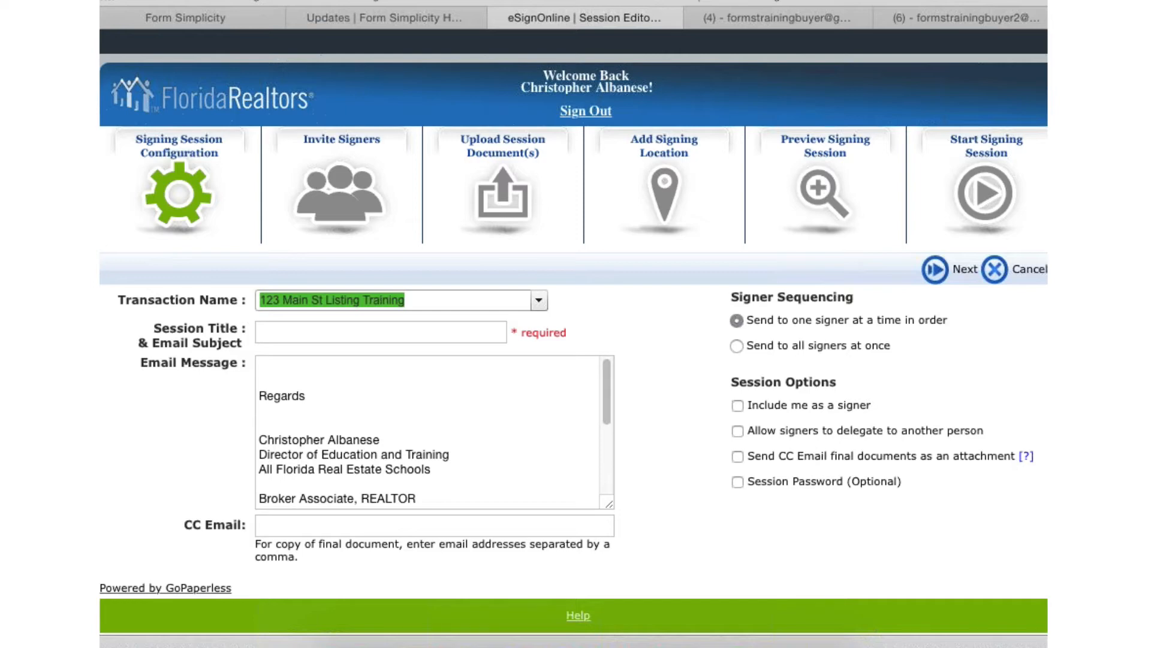
- Set the session title and email subject to "Listing Agreement for eSign"
{"action": "left_click", "coordinate": [304, 334]}
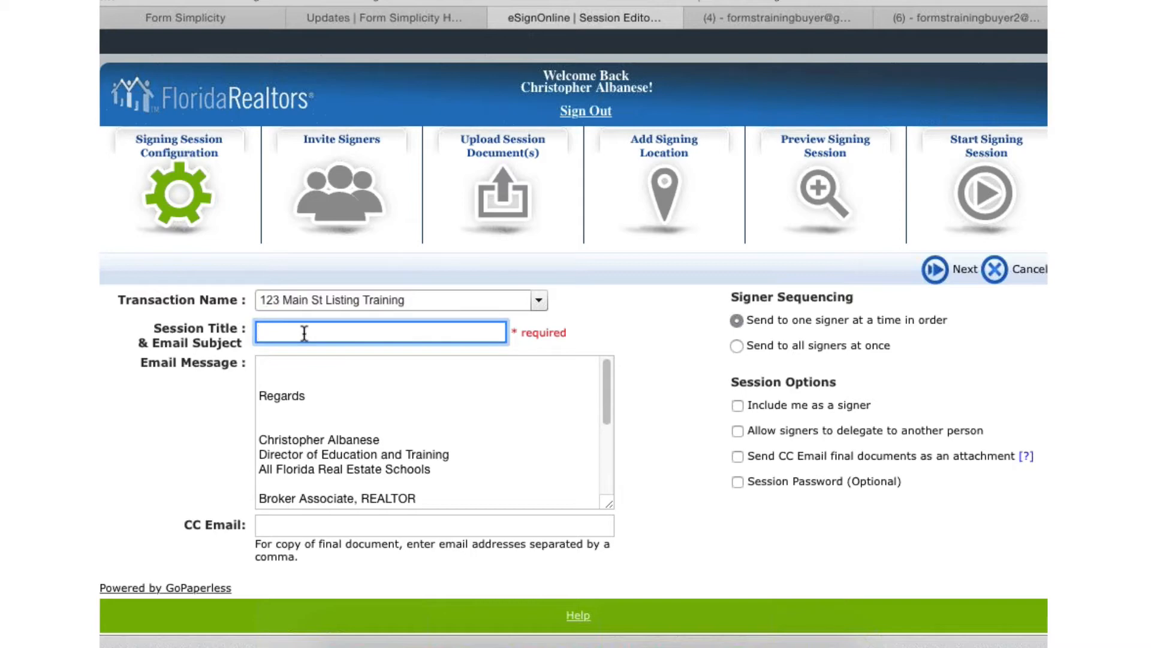
{"action": "type", "text": "Listing Agreement for eSi"}
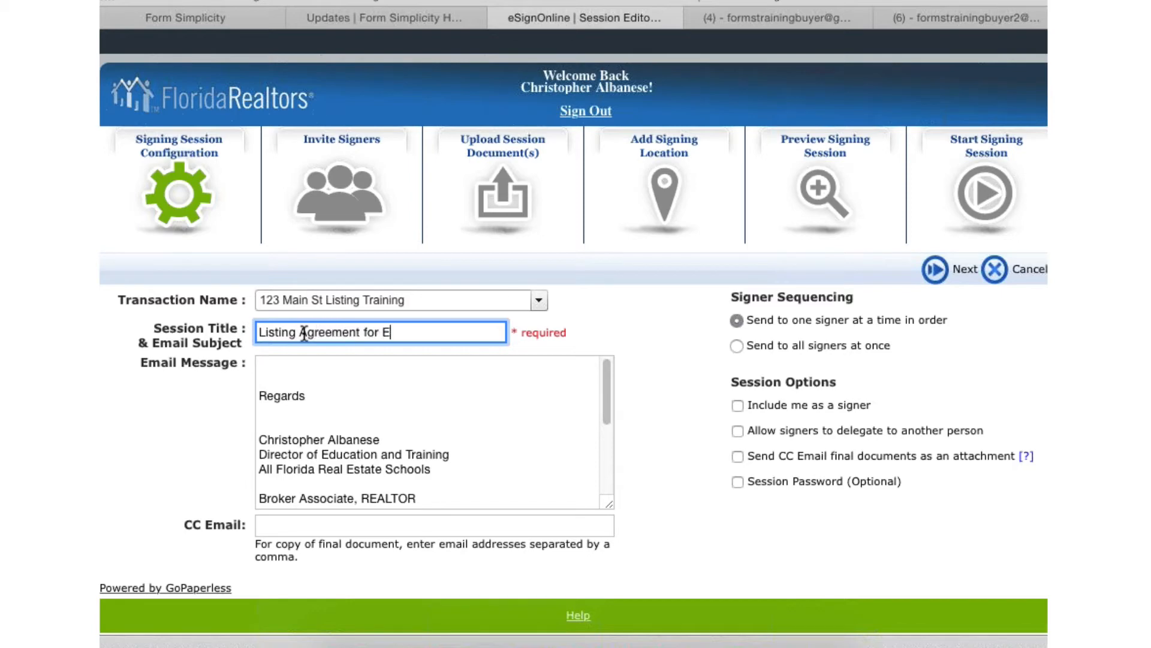
{"action": "type", "text": "gn"}
- Write "Here is the Listing agreement, please review and sign using the on screen instructions." above the signature in the email message
{"action": "left_click", "coordinate": [271, 375]}
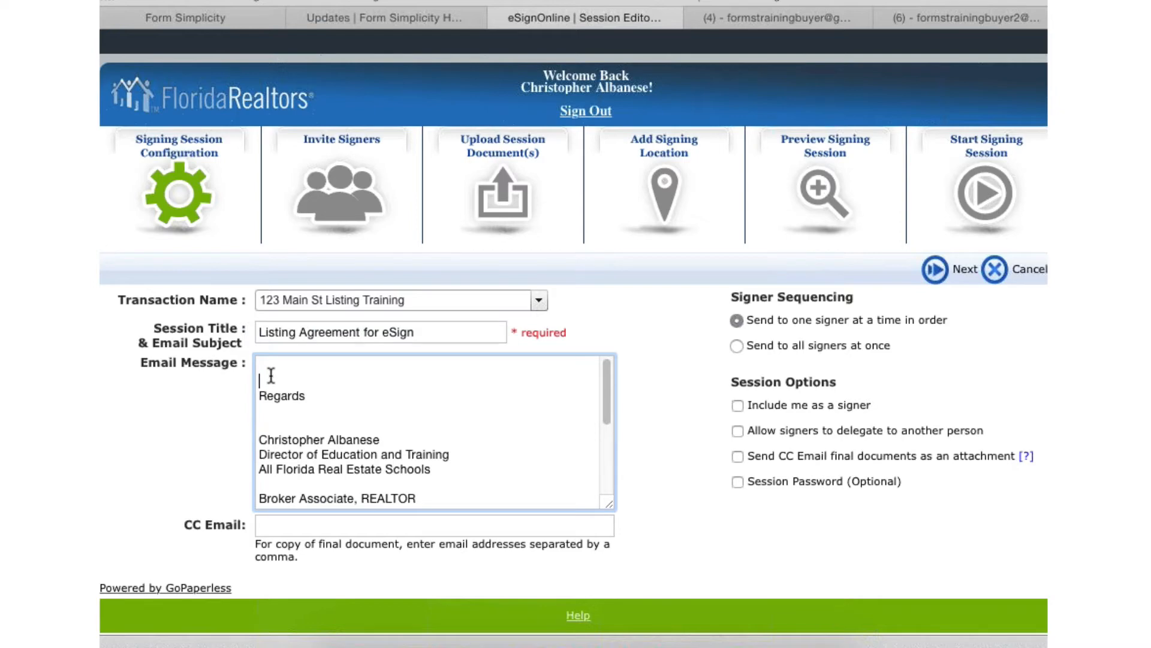
{"action": "type", "text": "Here is the Listing agreement, plea"}
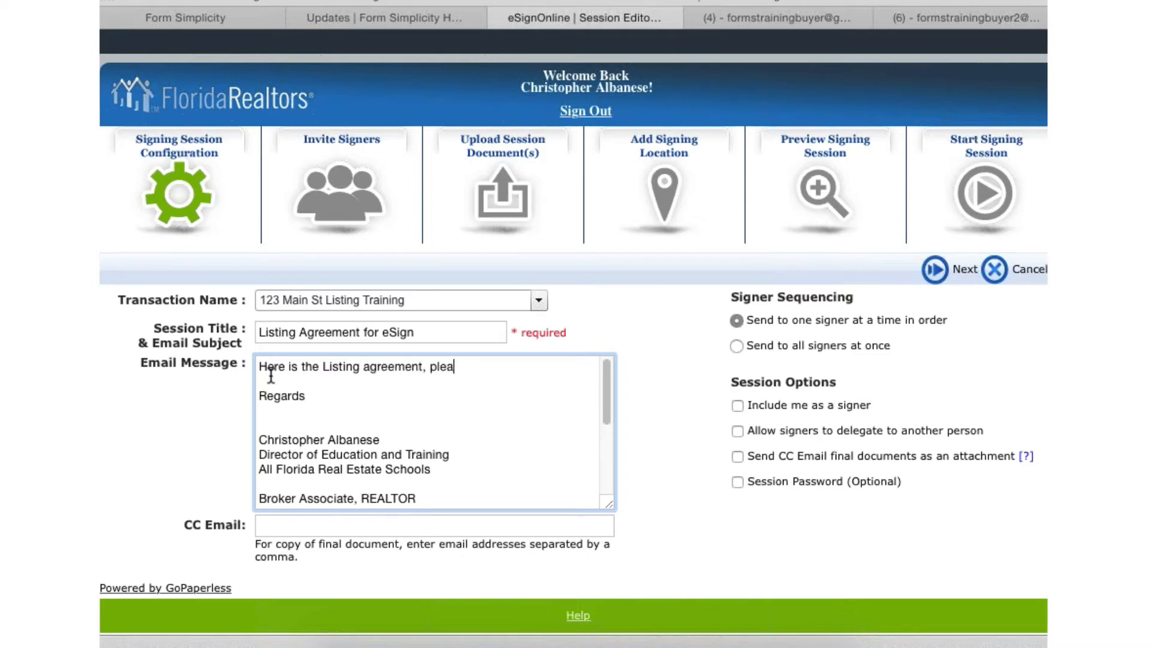
{"action": "type", "text": "se rev  Regards   Chri"}
{"action": "key", "text": "BackSpace"}
{"action": "key", "text": "BackSpace"}
{"action": "type", "text": "iew and sign using"}
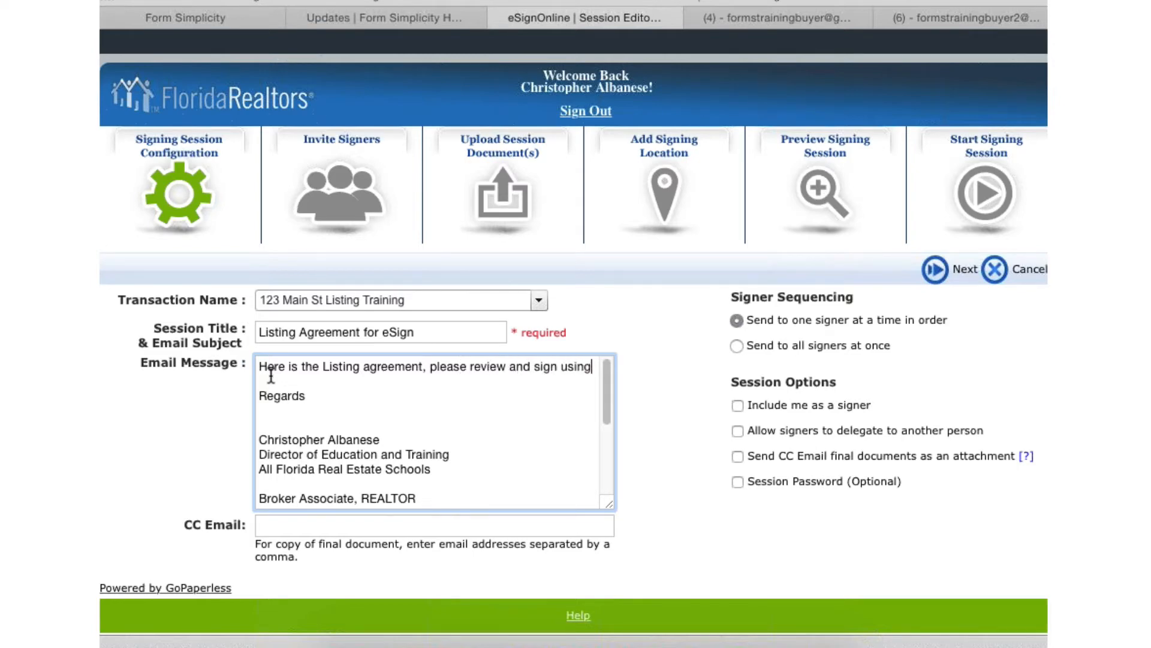
{"action": "type", "text": " the on scre"}
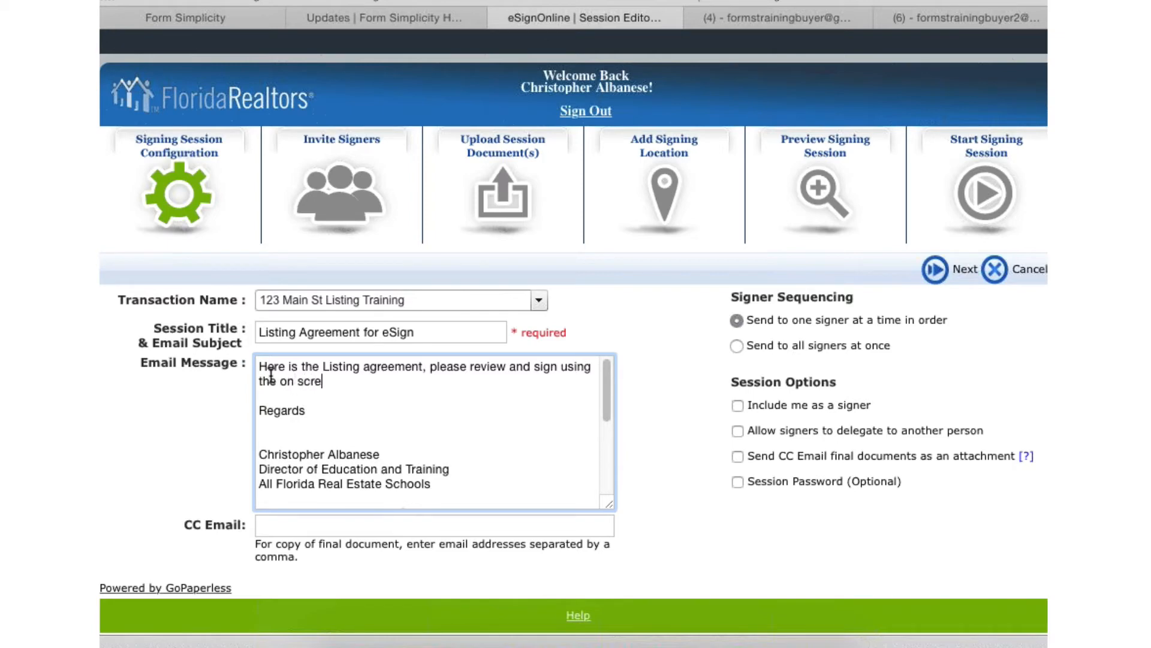
{"action": "type", "text": "en instructions."}
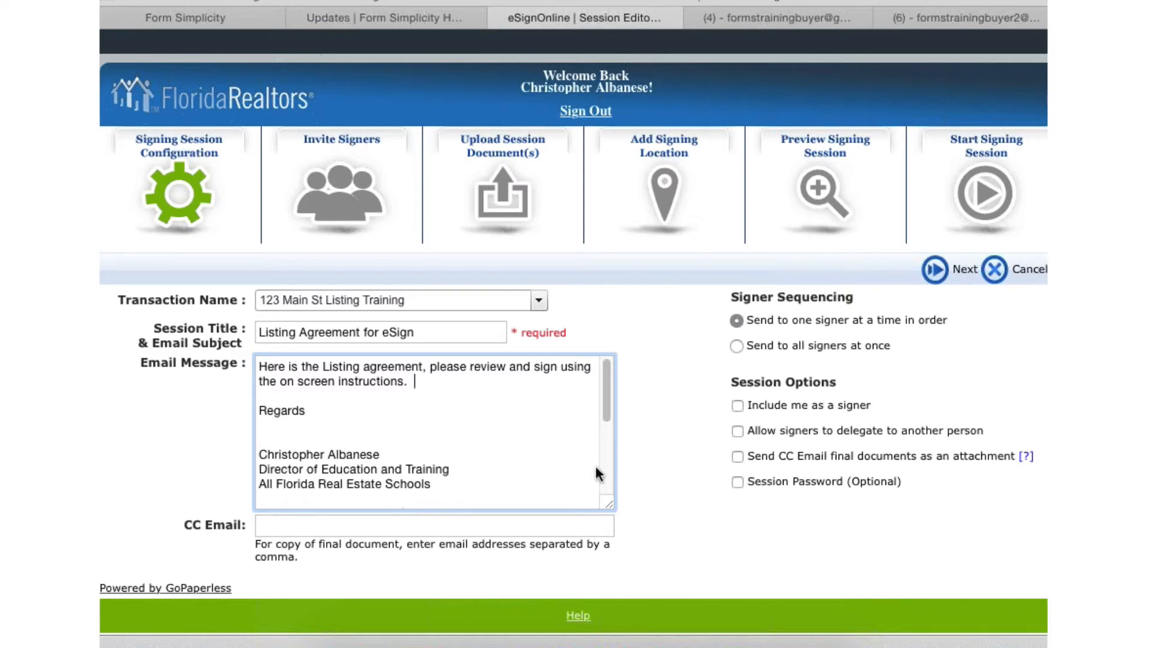
- Send the session to all signers at once, allow signers to delegate to another person, and proceed to inviting signers
{"action": "scroll", "coordinate": [672, 482], "scroll_direction": "down", "scroll_amount": 1}
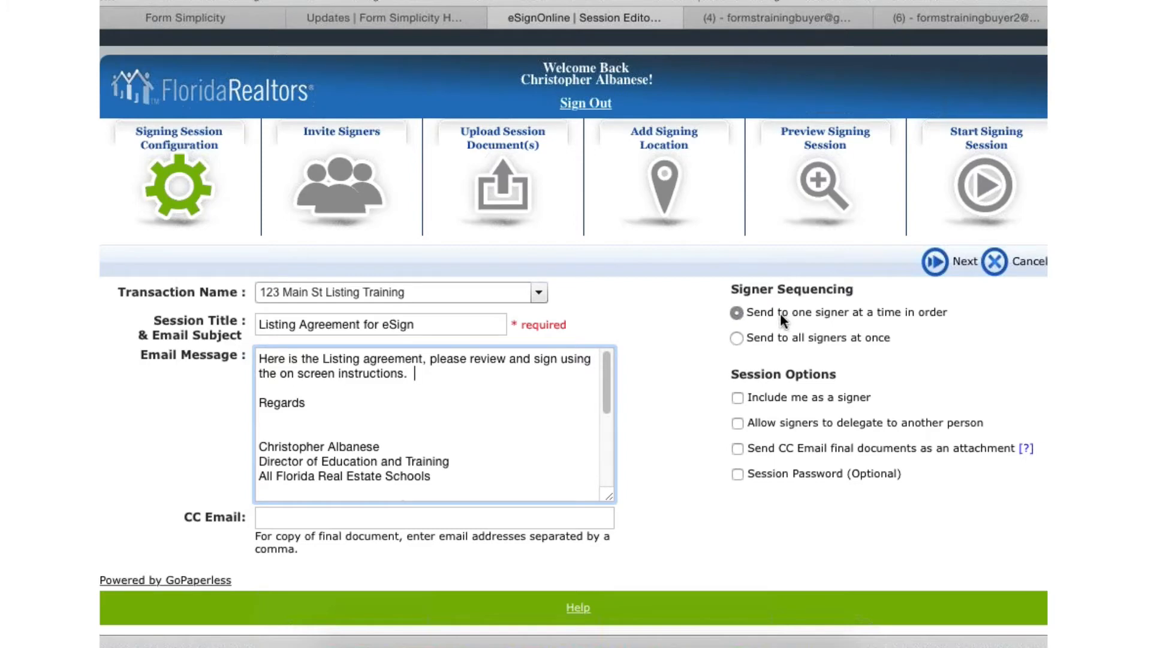
{"action": "left_click", "coordinate": [735, 339]}
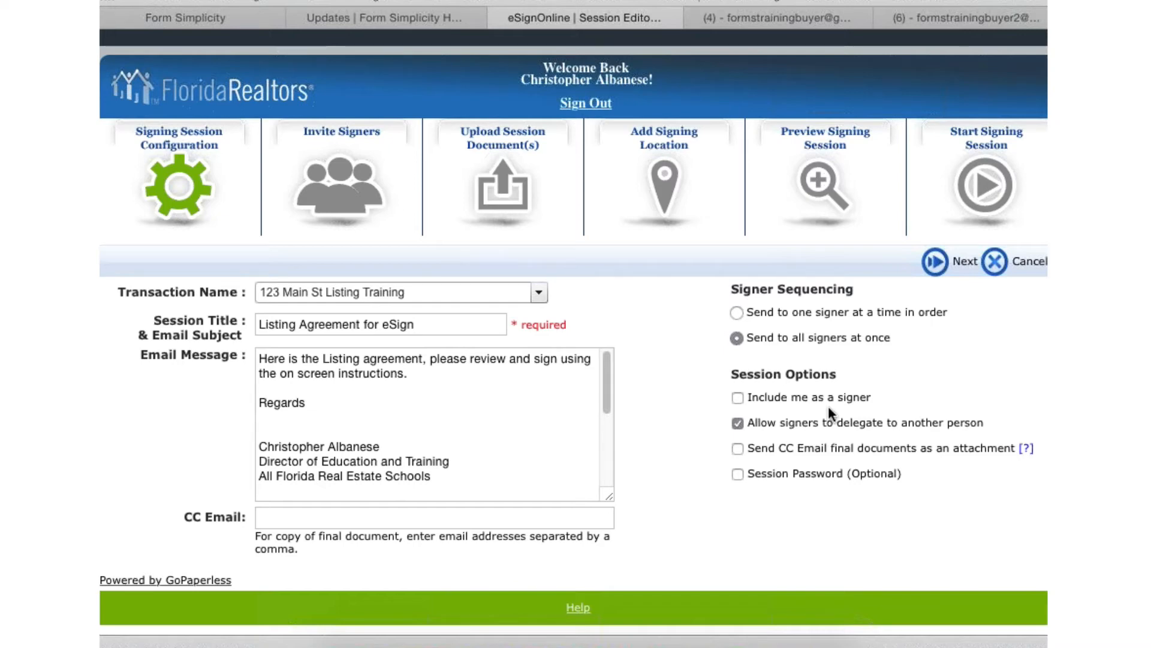
{"action": "left_click", "coordinate": [737, 423]}
{"action": "left_click", "coordinate": [952, 260]}
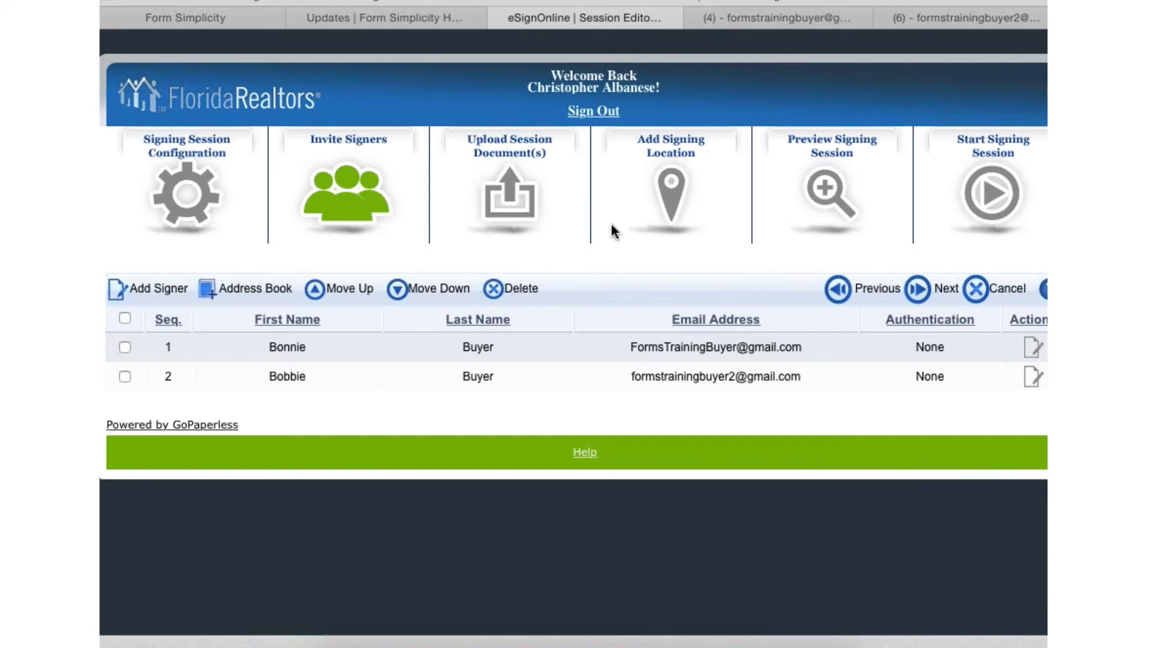
- Start adding a signer and fill in the signer's first name, last name and email address
{"action": "left_click", "coordinate": [156, 290]}
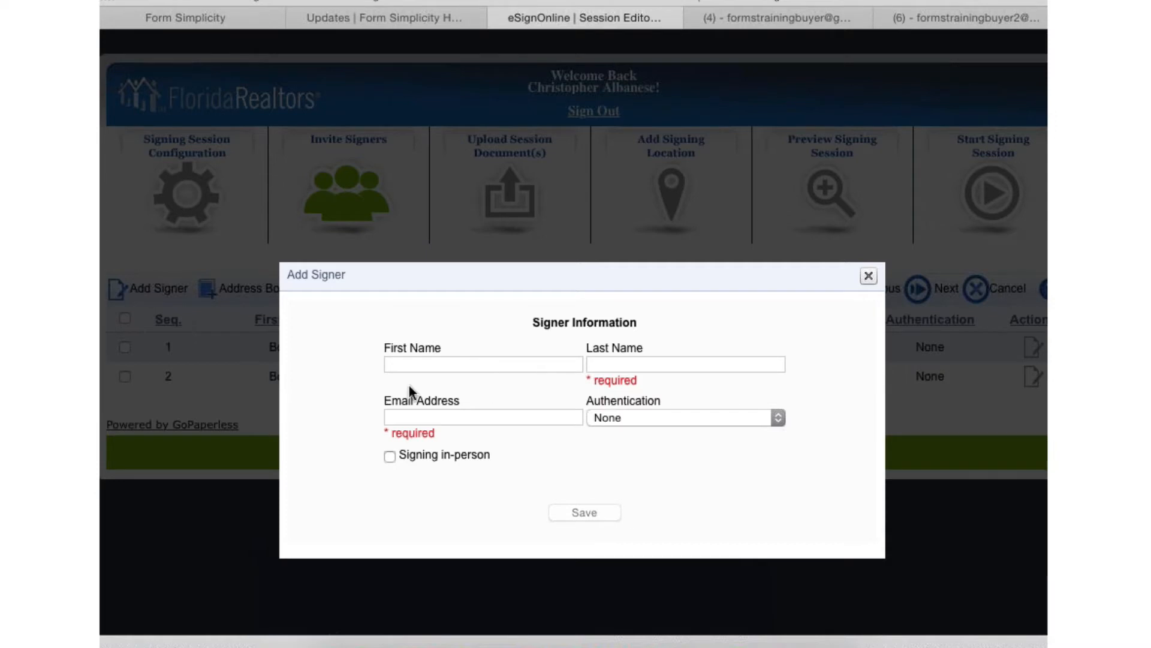
{"action": "left_click", "coordinate": [406, 364]}
{"action": "type", "text": "B"}
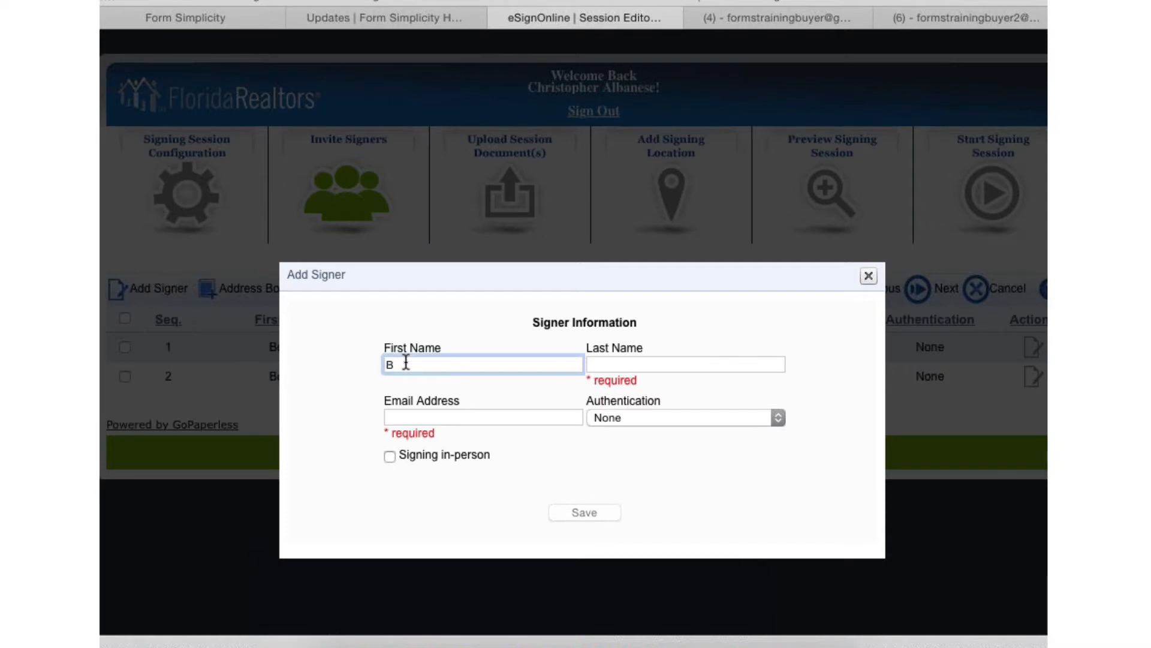
{"action": "type", "text": "obby"}
{"action": "key", "text": "Tab"}
{"action": "type", "text": "Buyer"}
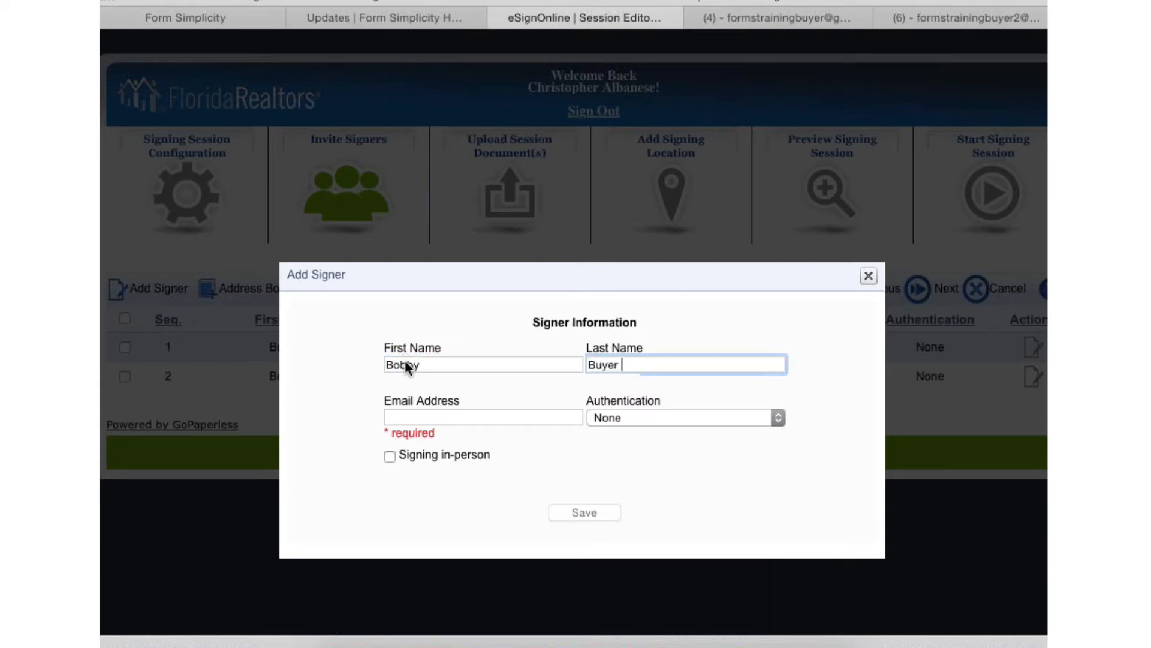
{"action": "left_click", "coordinate": [482, 410]}
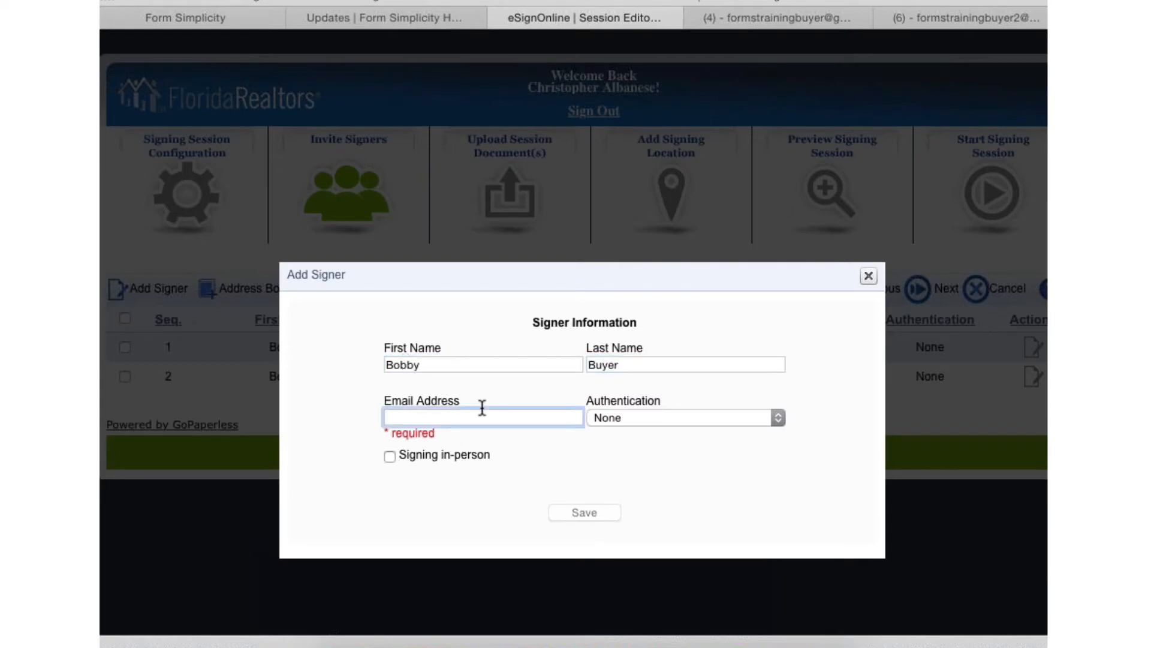
{"action": "key", "text": "super+v"}
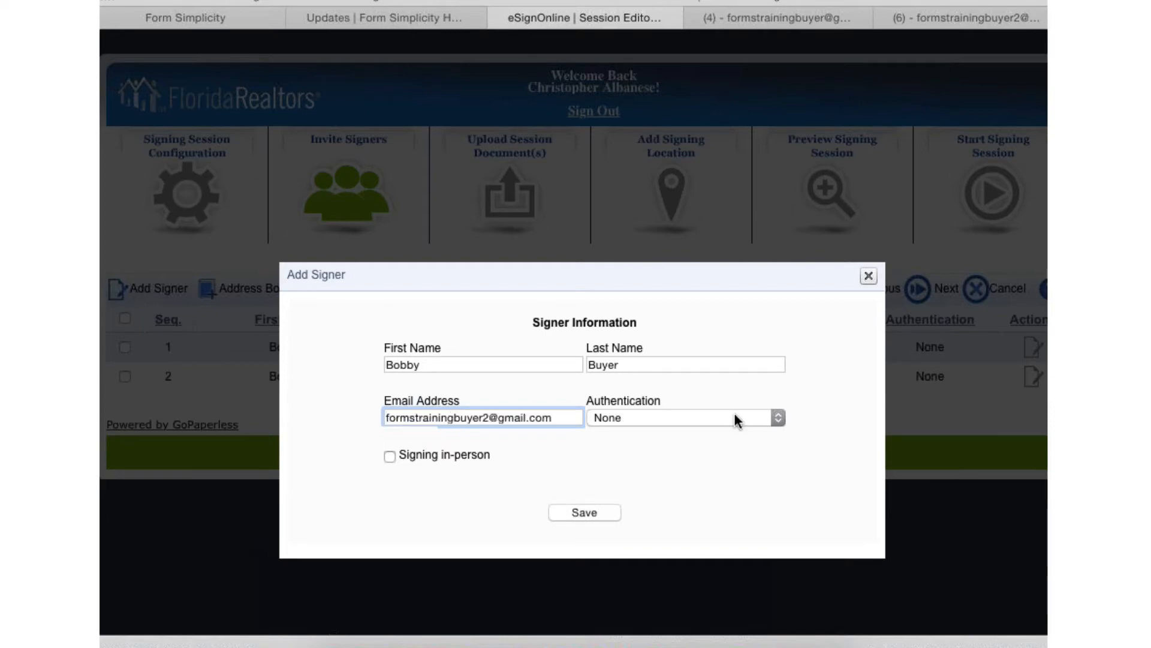
- Try the Password and SMS text authentication options for the new signer and close the signer form without saving
{"action": "left_click", "coordinate": [633, 421]}
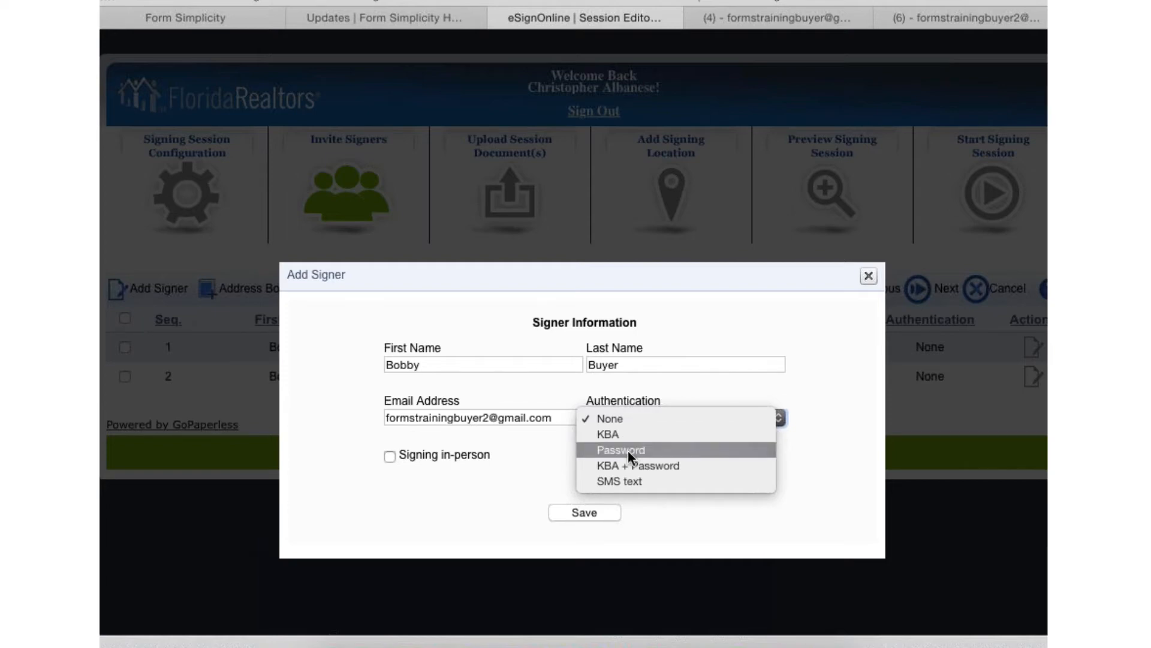
{"action": "left_click", "coordinate": [628, 450]}
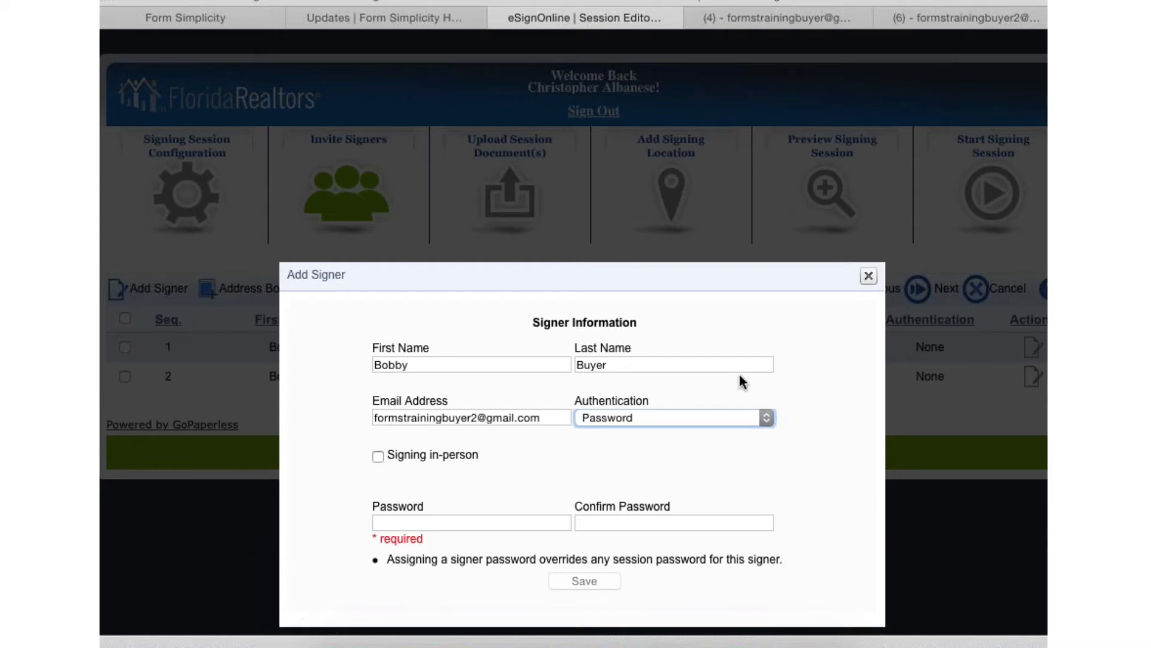
{"action": "left_click", "coordinate": [631, 416]}
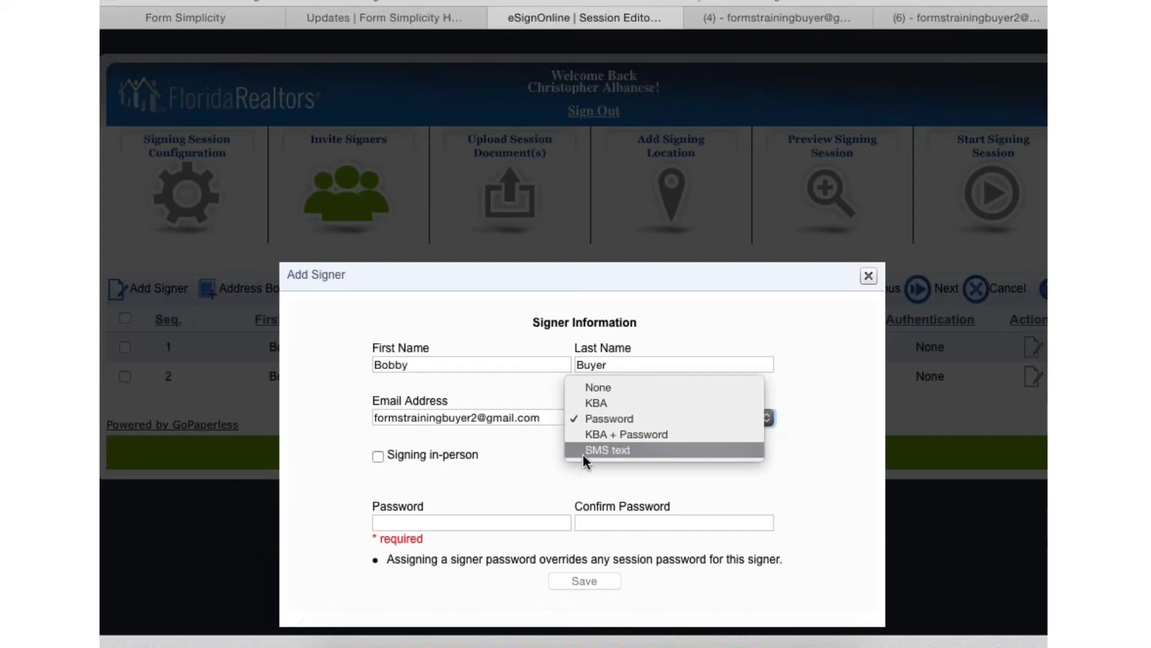
{"action": "left_click", "coordinate": [584, 453]}
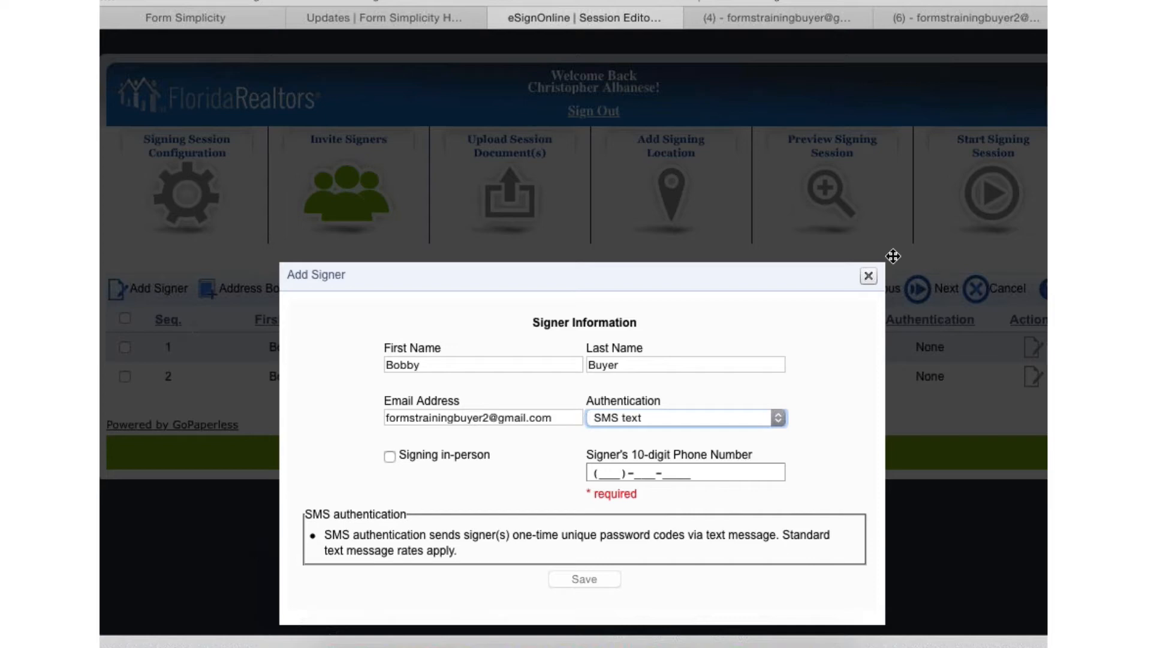
{"action": "left_click", "coordinate": [869, 278]}
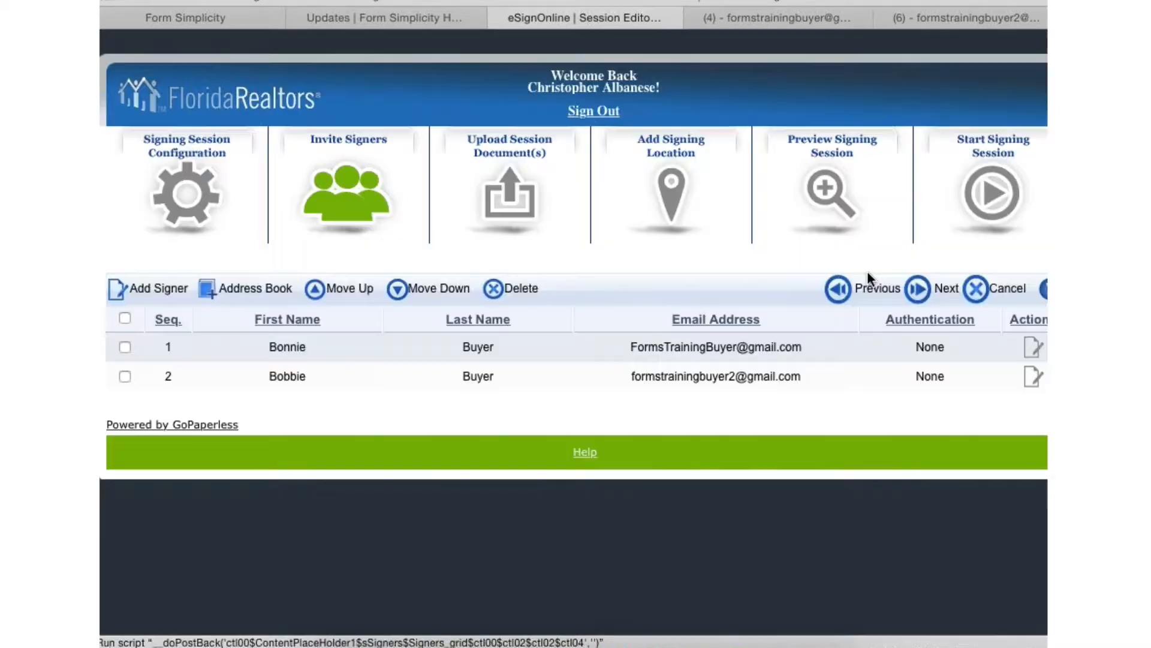
- Edit the first signer in the list and set that signer's authentication to SMS text
{"action": "left_click", "coordinate": [930, 343]}
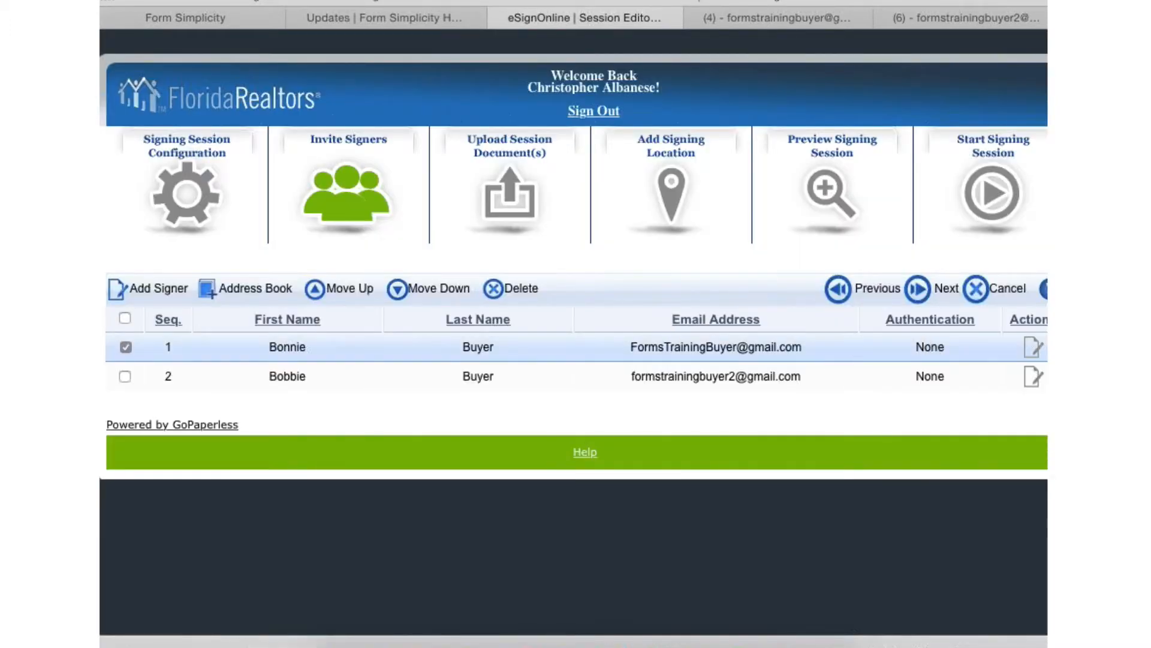
{"action": "left_click", "coordinate": [1032, 347]}
{"action": "left_click", "coordinate": [641, 414]}
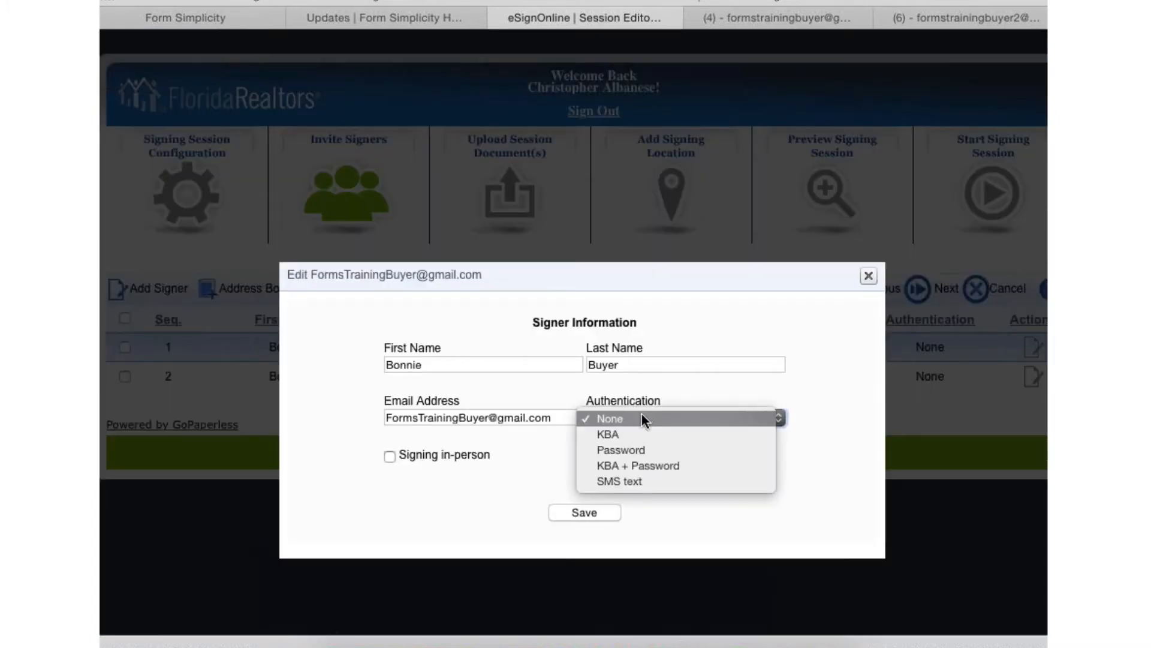
{"action": "left_click", "coordinate": [611, 480]}
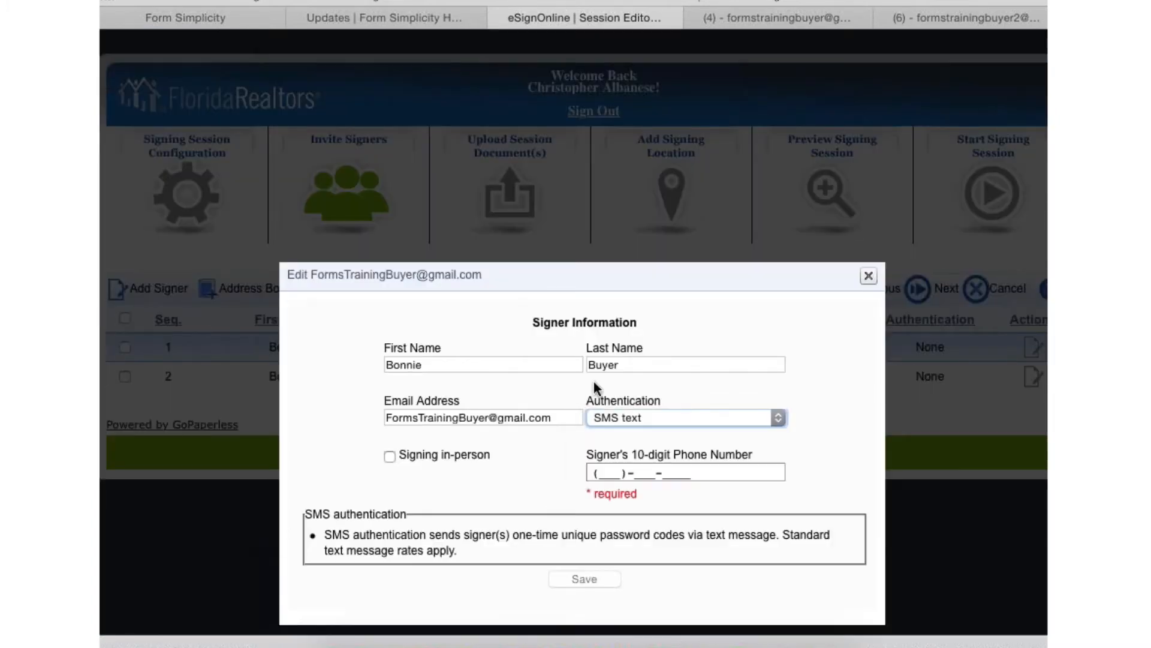
- Enter the signer's 10-digit phone number for SMS authentication, correcting misplaced digits, and save the signer information
{"action": "left_click", "coordinate": [607, 473]}
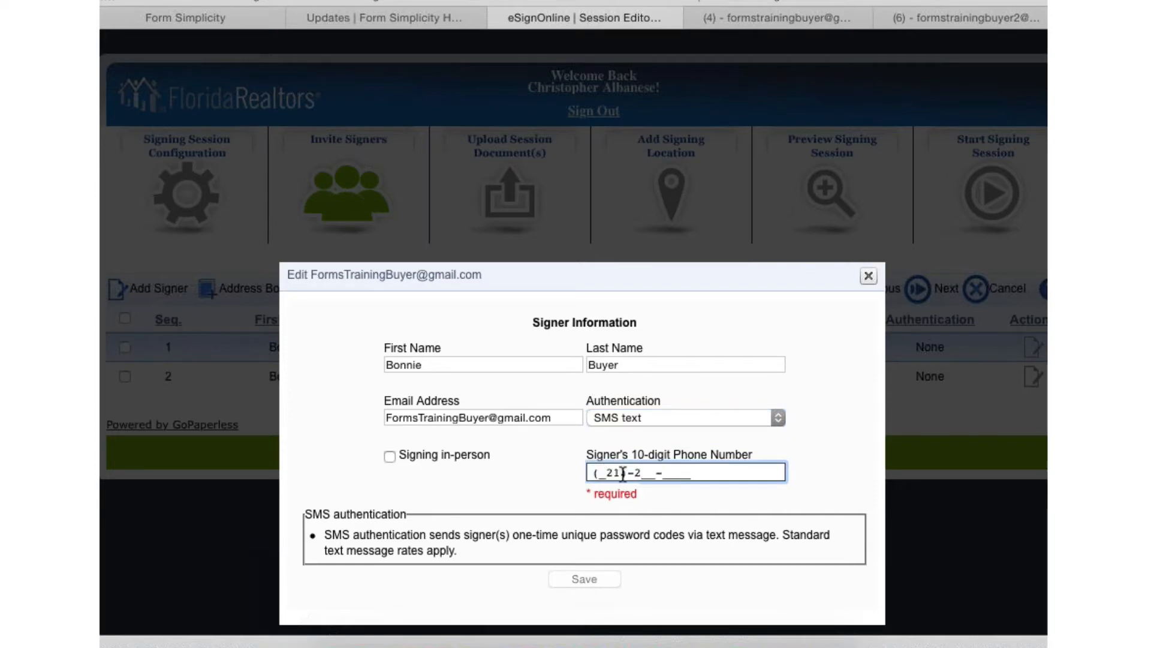
{"action": "left_click_drag", "start_coordinate": [621, 473], "coordinate": [581, 473]}
{"action": "key", "text": "BackSpace"}
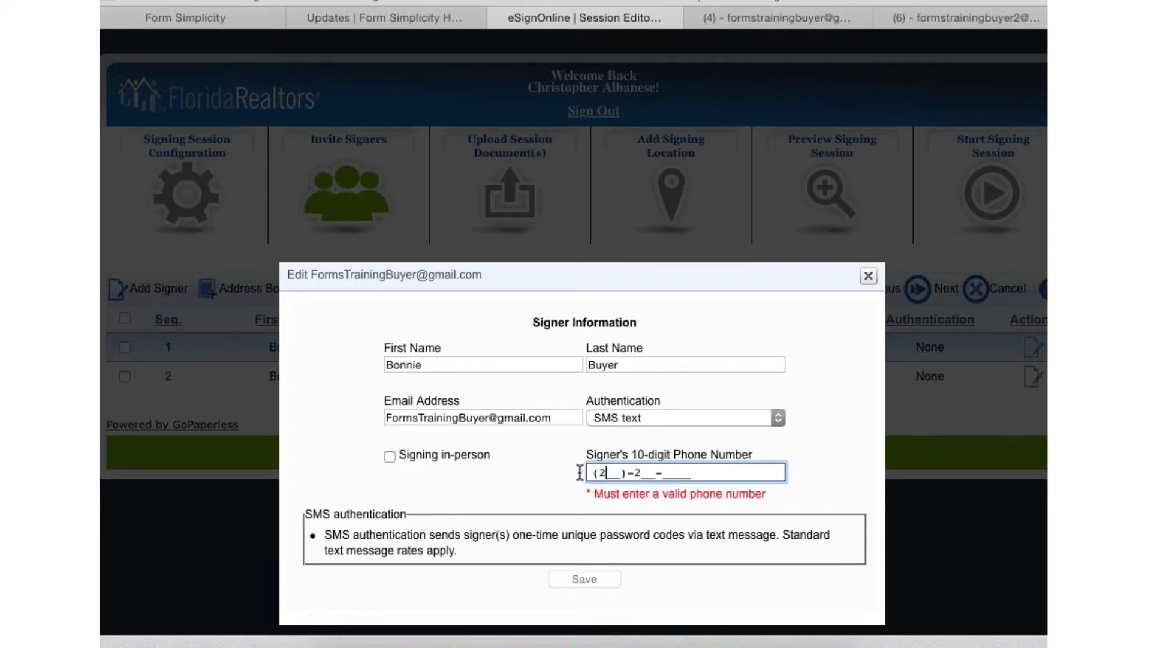
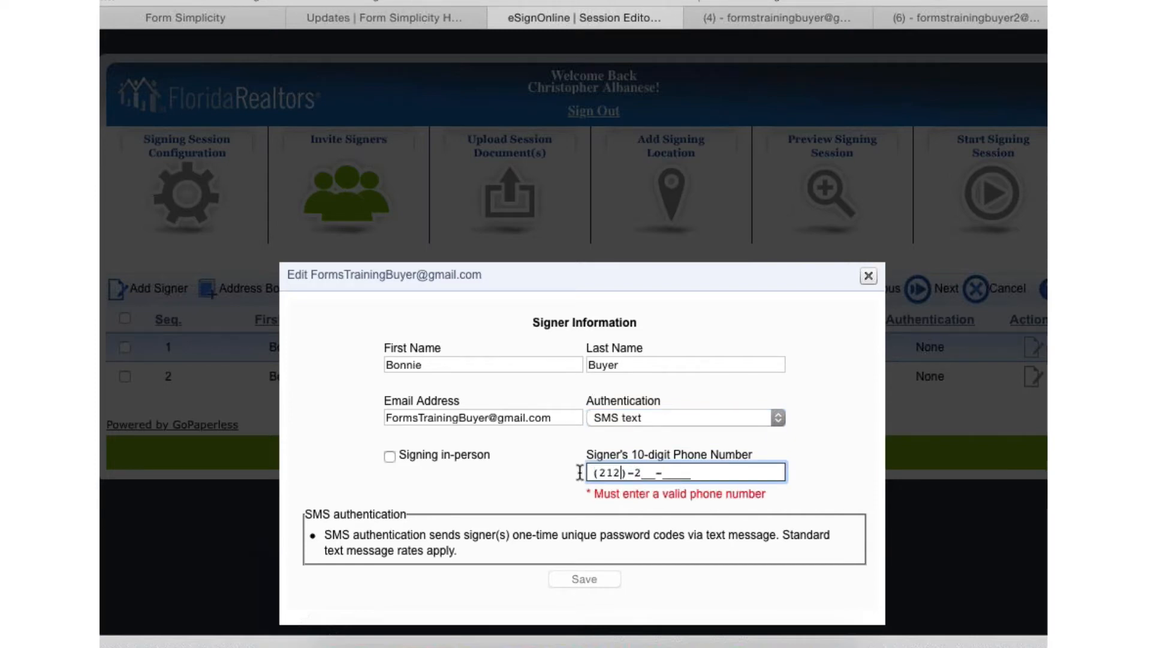
{"action": "left_click", "coordinate": [648, 473]}
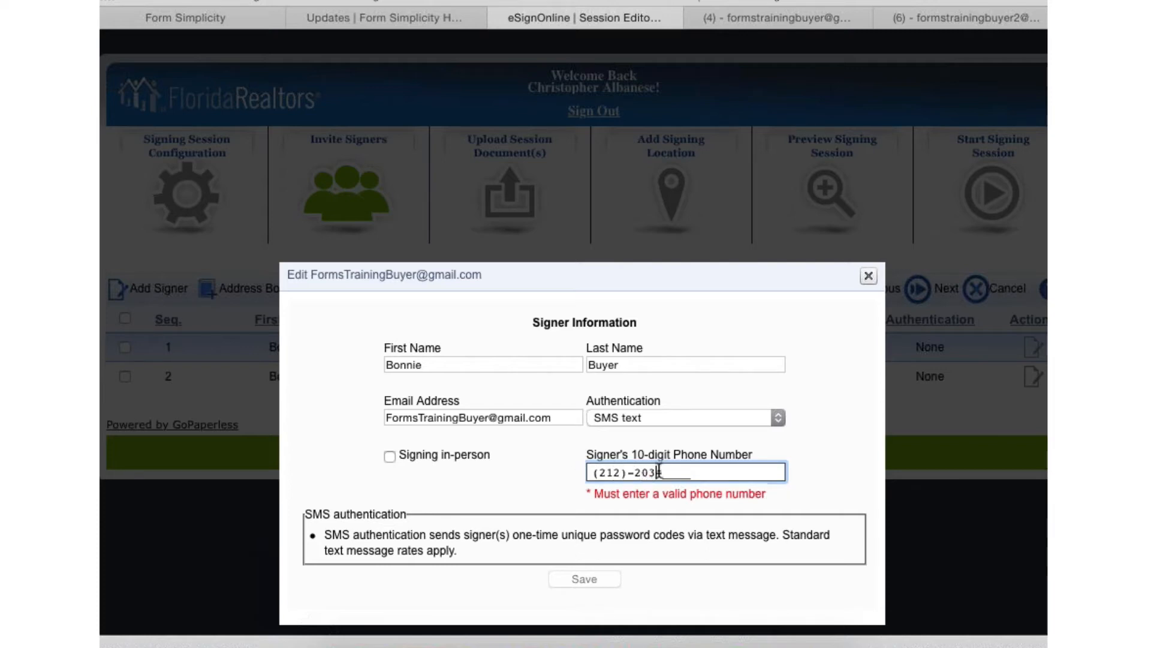
{"action": "left_click", "coordinate": [670, 470]}
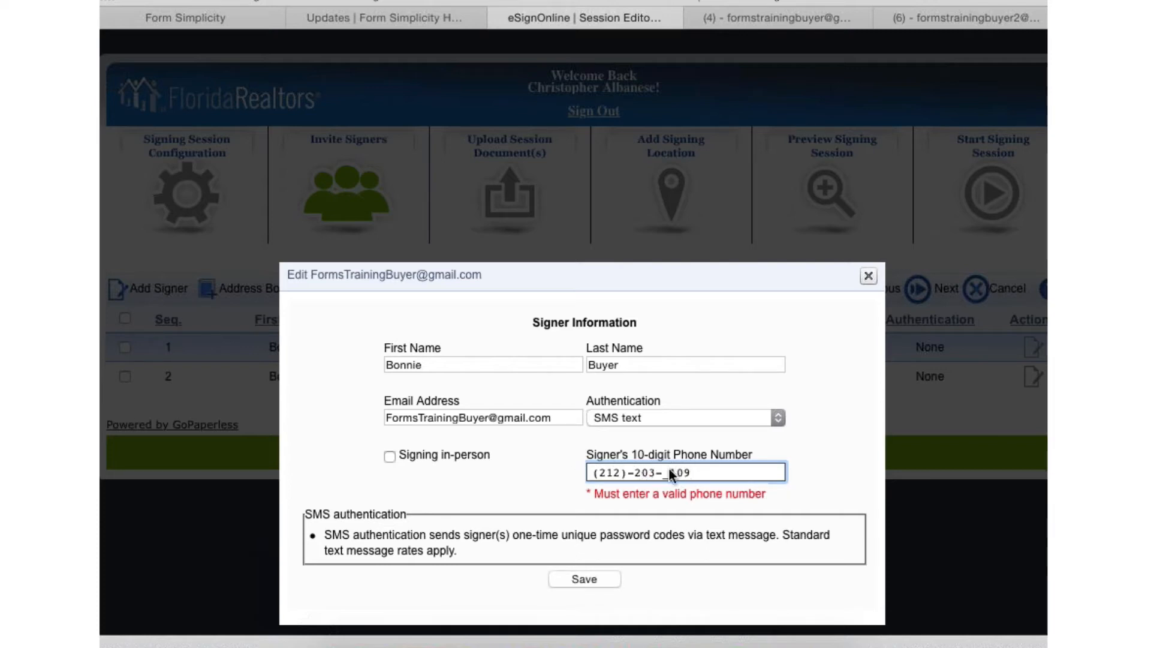
{"action": "left_click_drag", "start_coordinate": [674, 471], "coordinate": [663, 472]}
{"action": "left_click", "coordinate": [579, 580]}
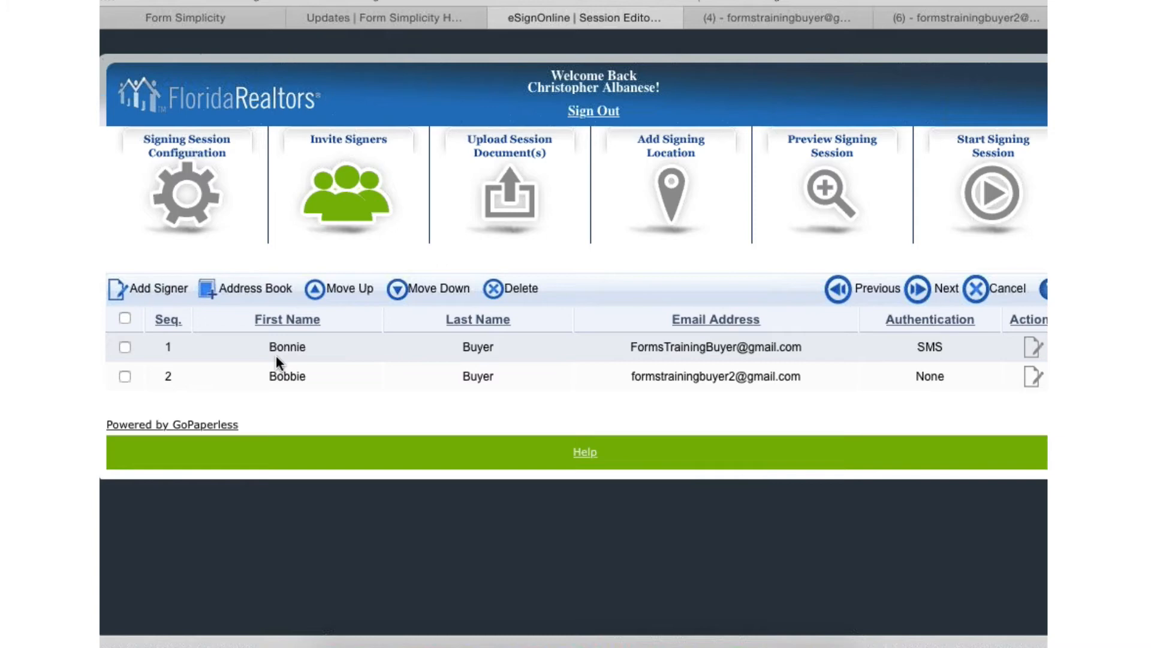
- Move the second signer up to first in the signing sequence and proceed to the session documents stage
{"action": "left_click", "coordinate": [125, 377]}
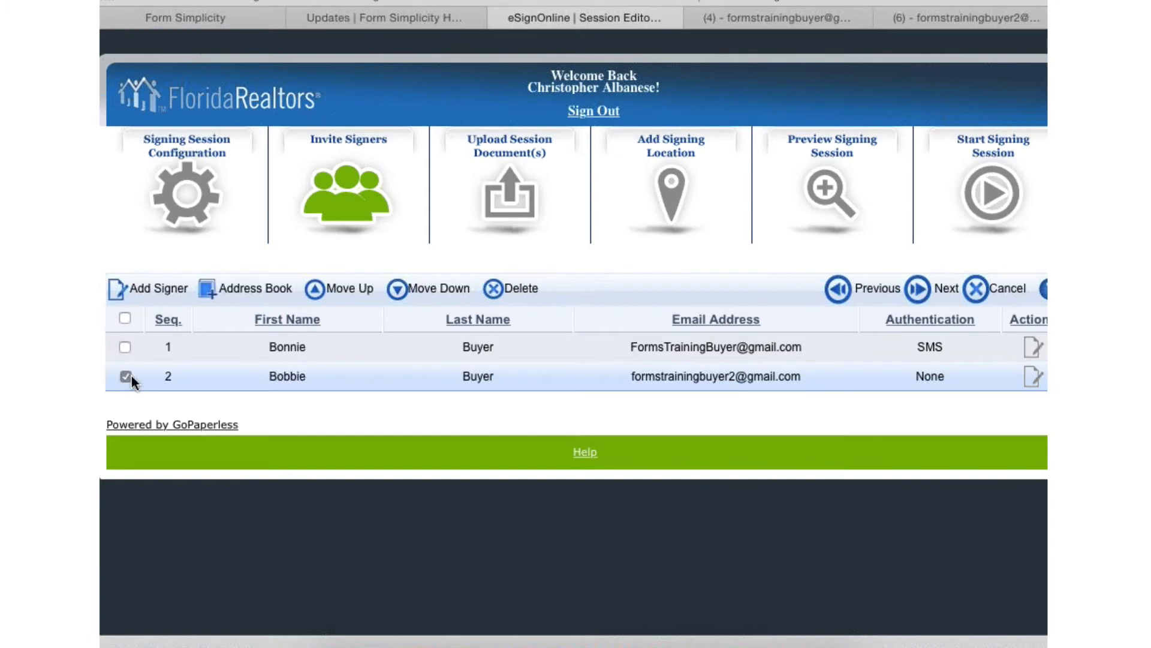
{"action": "left_click", "coordinate": [336, 290]}
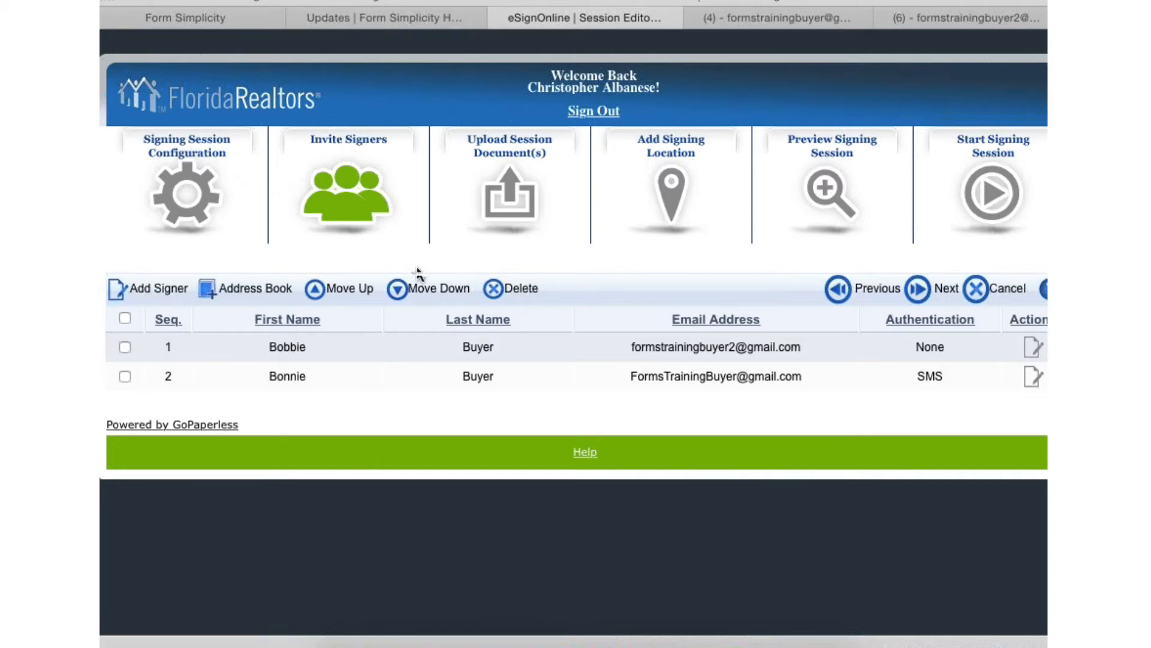
{"action": "left_click", "coordinate": [944, 291]}
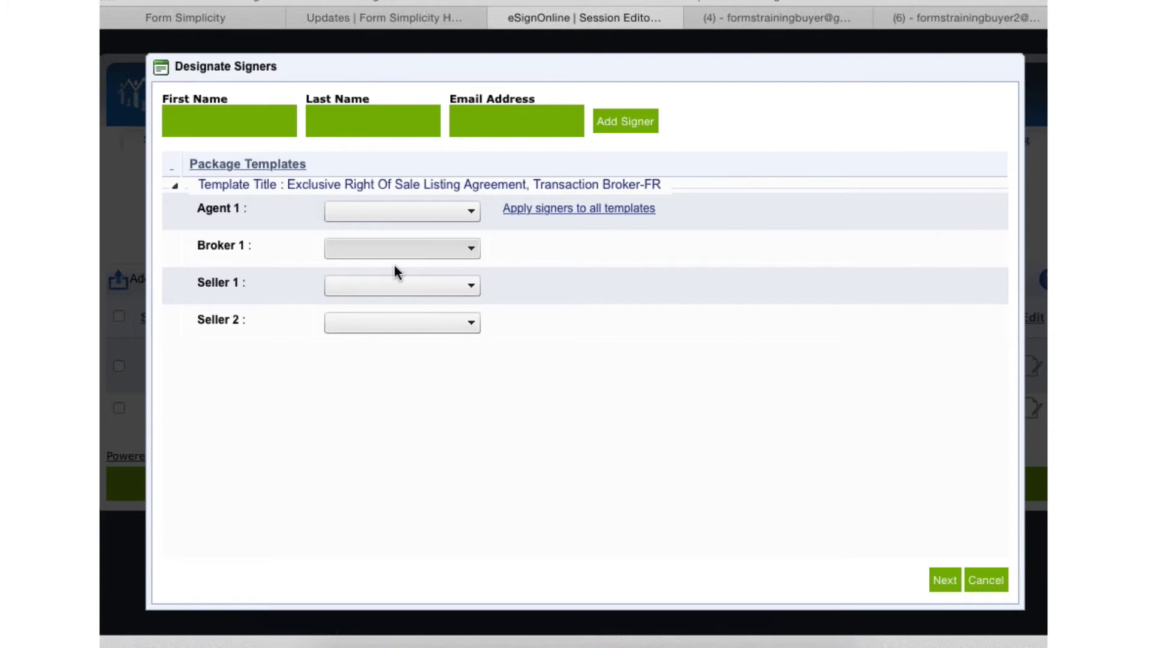
- Designate the second listed signer as Seller 1 and the first listed signer as Seller 2 on the Exclusive Right Of Sale Listing Agreement template
{"action": "left_click", "coordinate": [397, 286]}
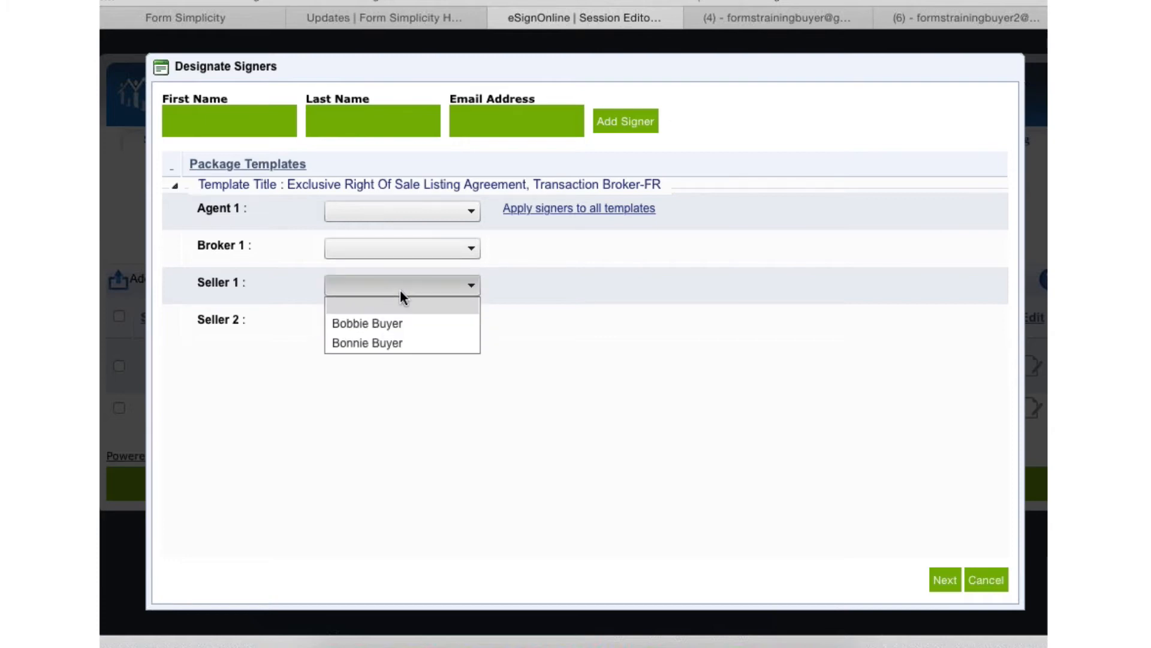
{"action": "left_click", "coordinate": [396, 342]}
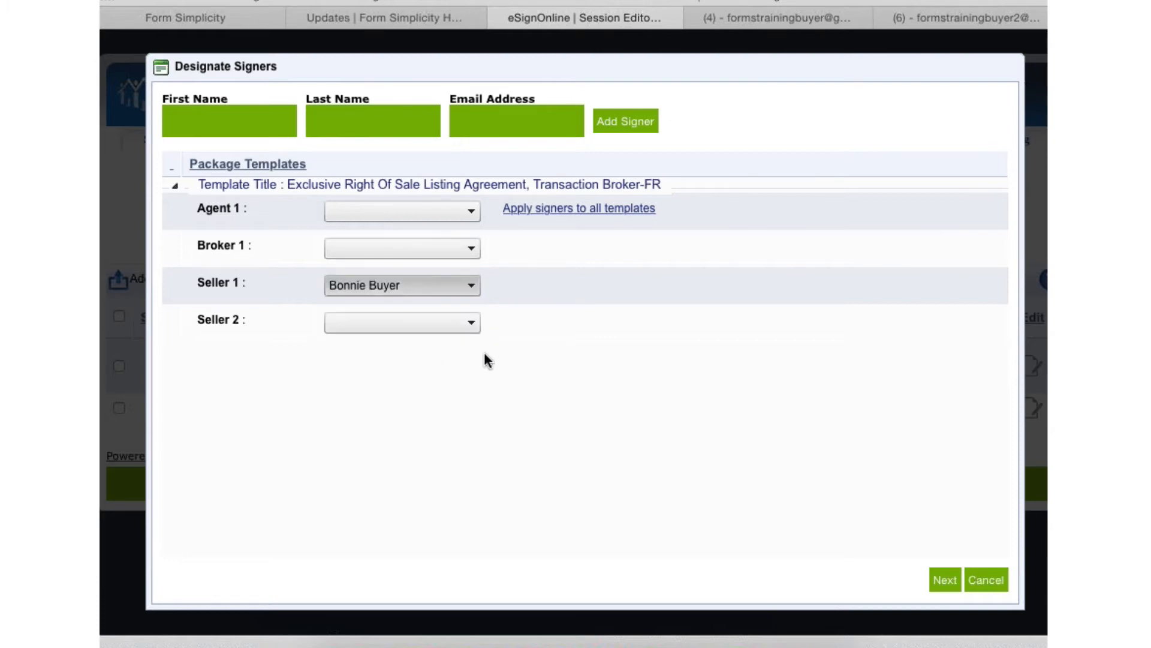
{"action": "left_click", "coordinate": [427, 327]}
{"action": "left_click", "coordinate": [375, 356]}
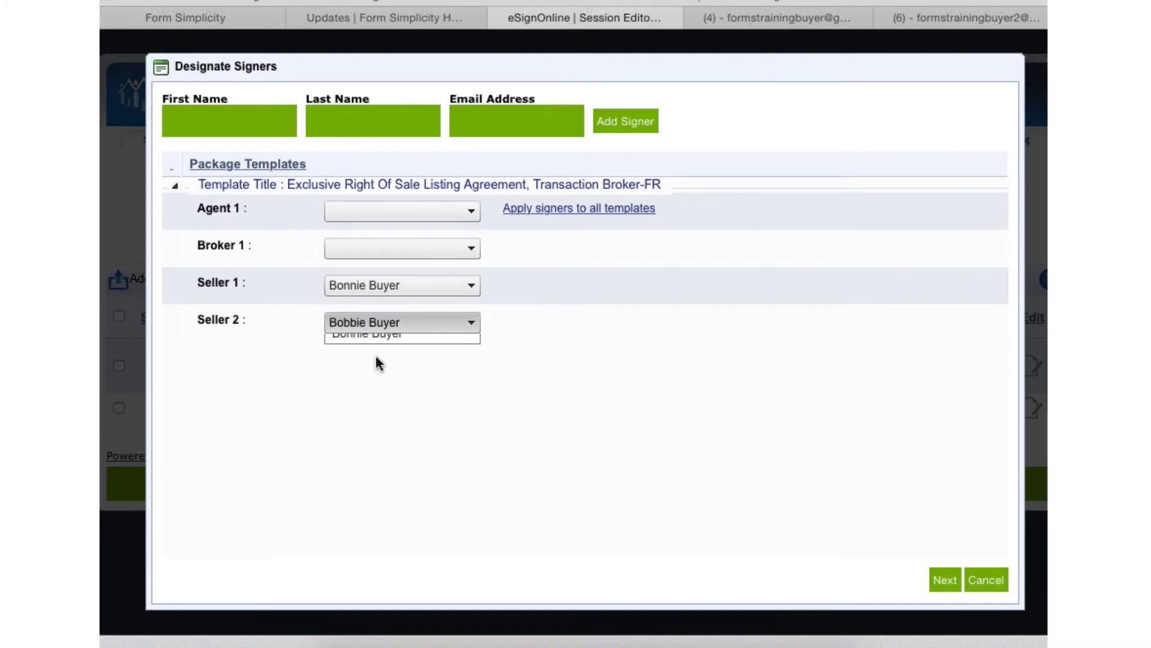
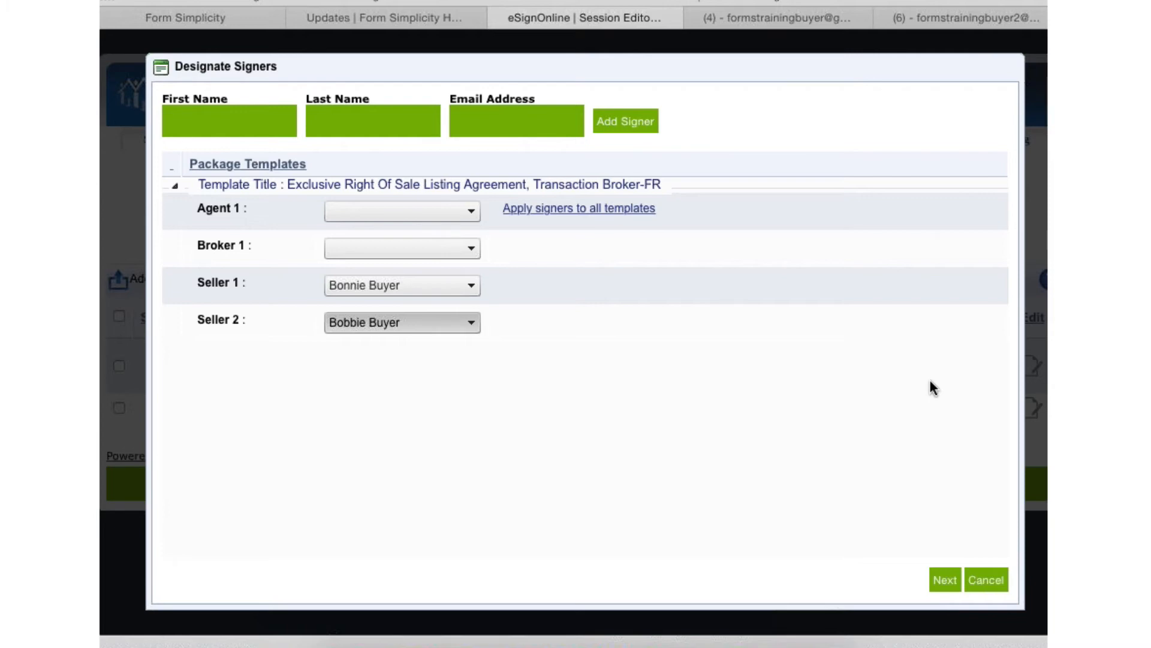
- Cancel the automatic application of signature locations for the session documents and confirm removing the auto-applied templates
{"action": "left_click", "coordinate": [984, 580]}
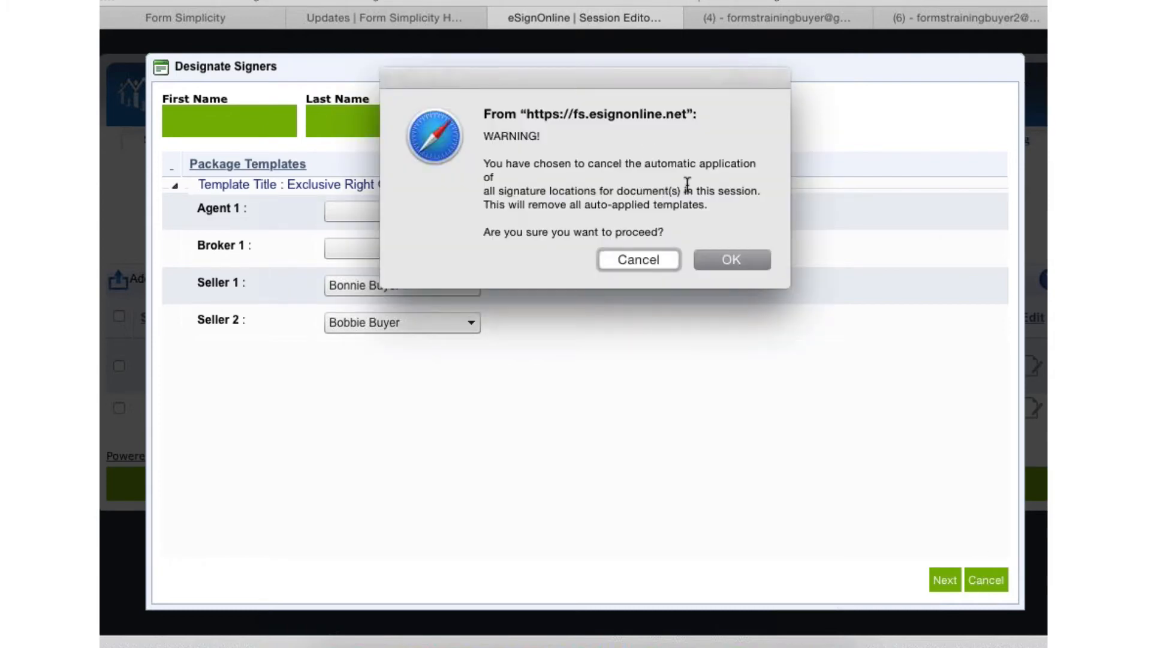
{"action": "left_click", "coordinate": [649, 259]}
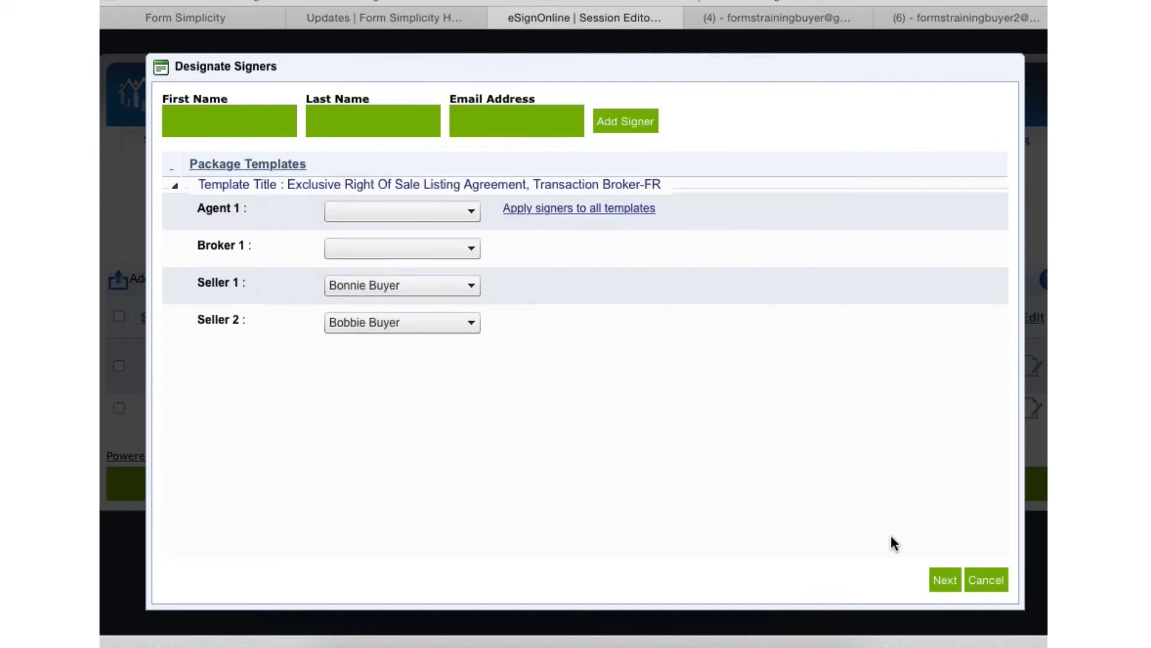
{"action": "left_click", "coordinate": [946, 579]}
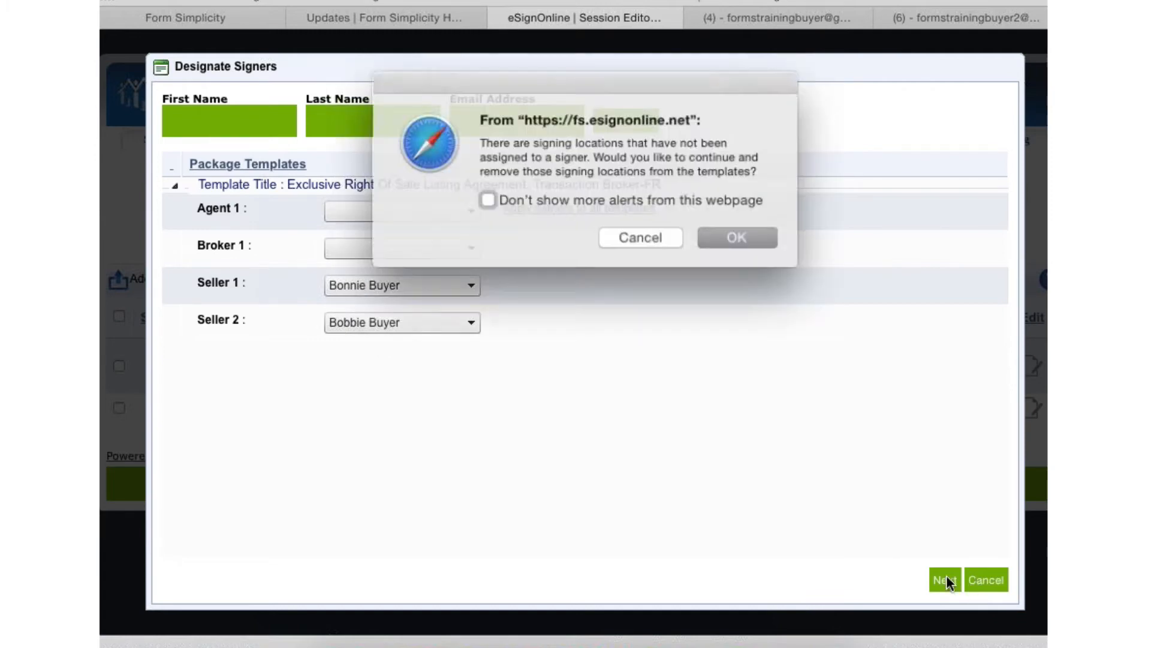
{"action": "left_click", "coordinate": [639, 234]}
{"action": "left_click", "coordinate": [996, 579]}
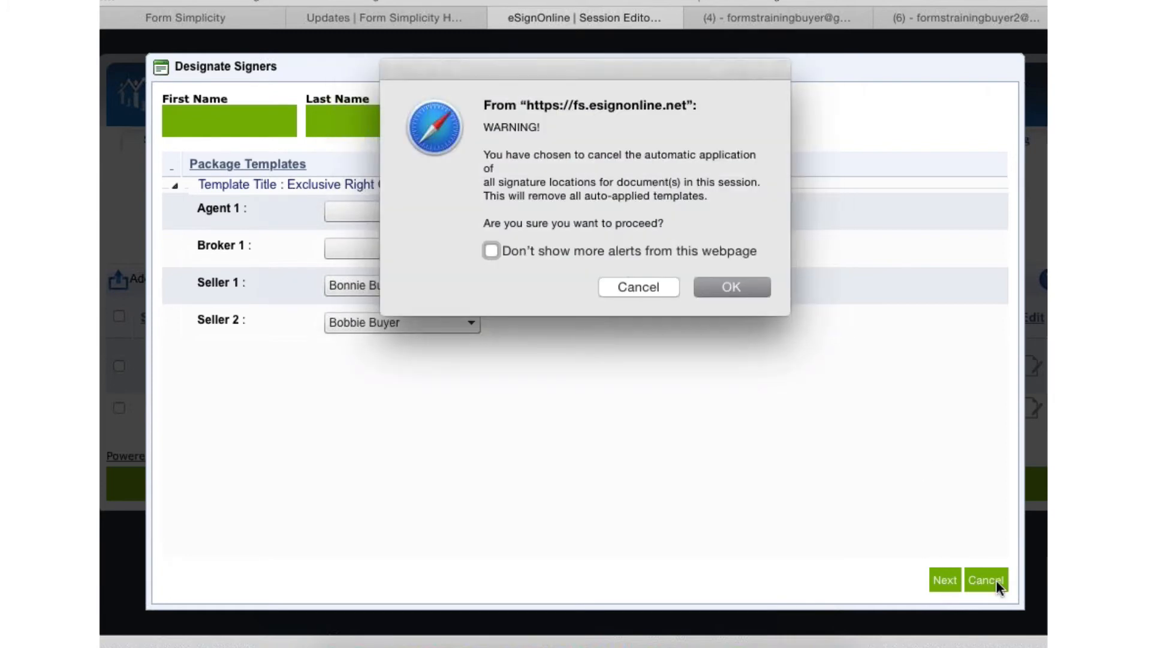
{"action": "left_click", "coordinate": [734, 286]}
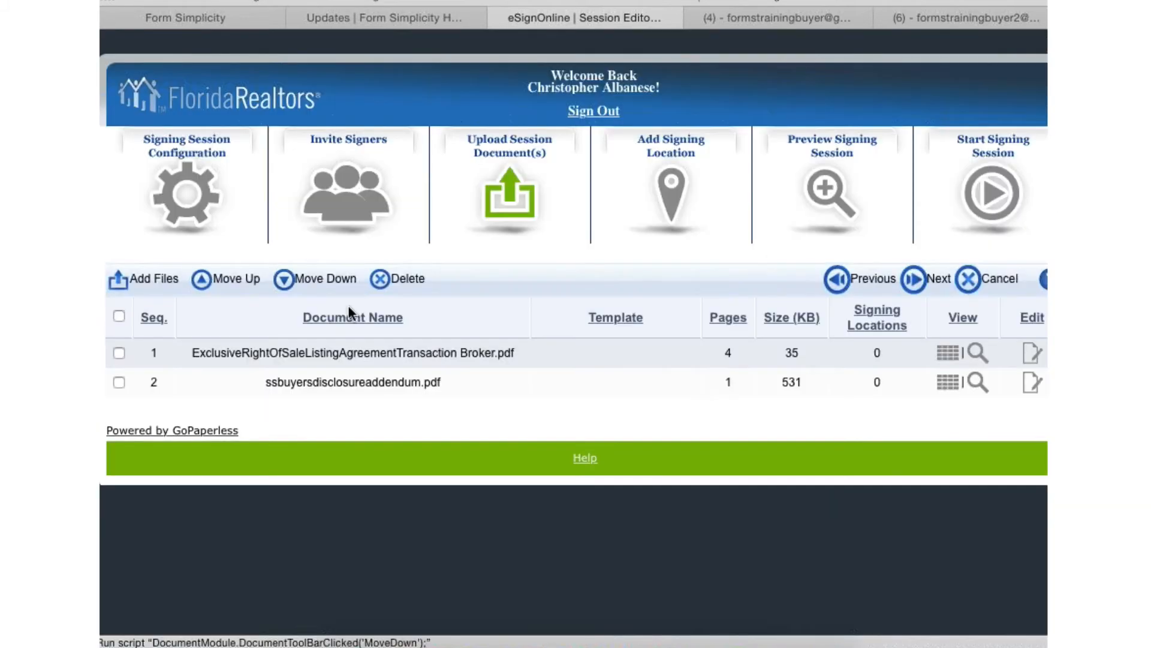
- Return to the invited signers, correct the spelling of the first-listed signer's first name, and save the signer information
{"action": "left_click", "coordinate": [345, 175]}
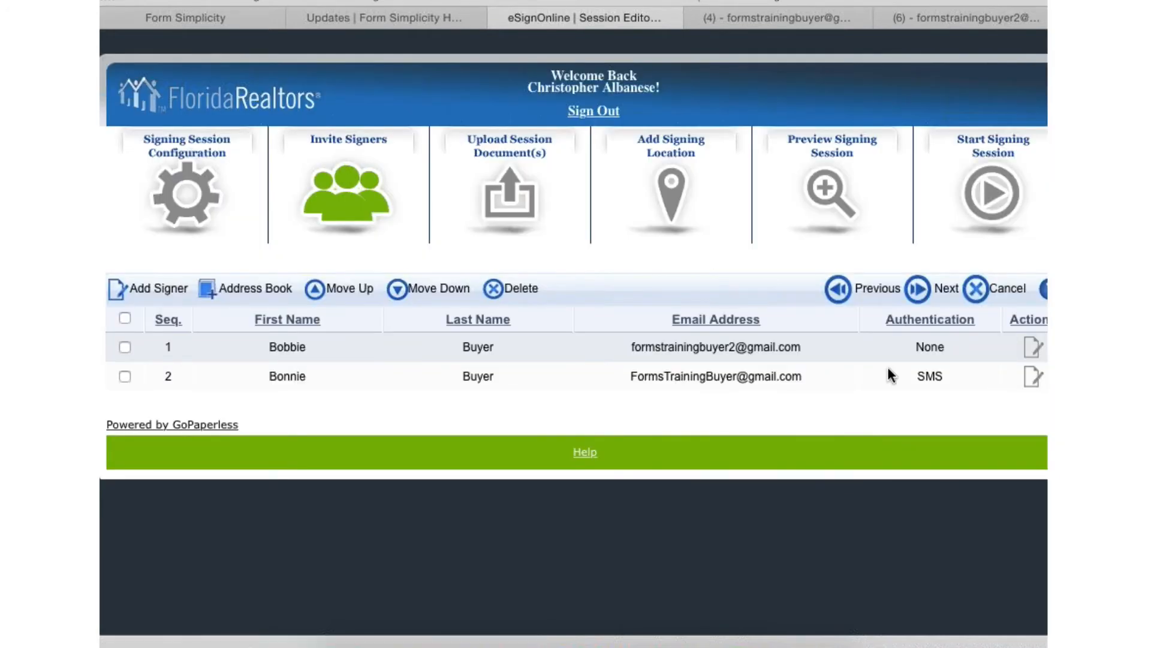
{"action": "left_click", "coordinate": [791, 354]}
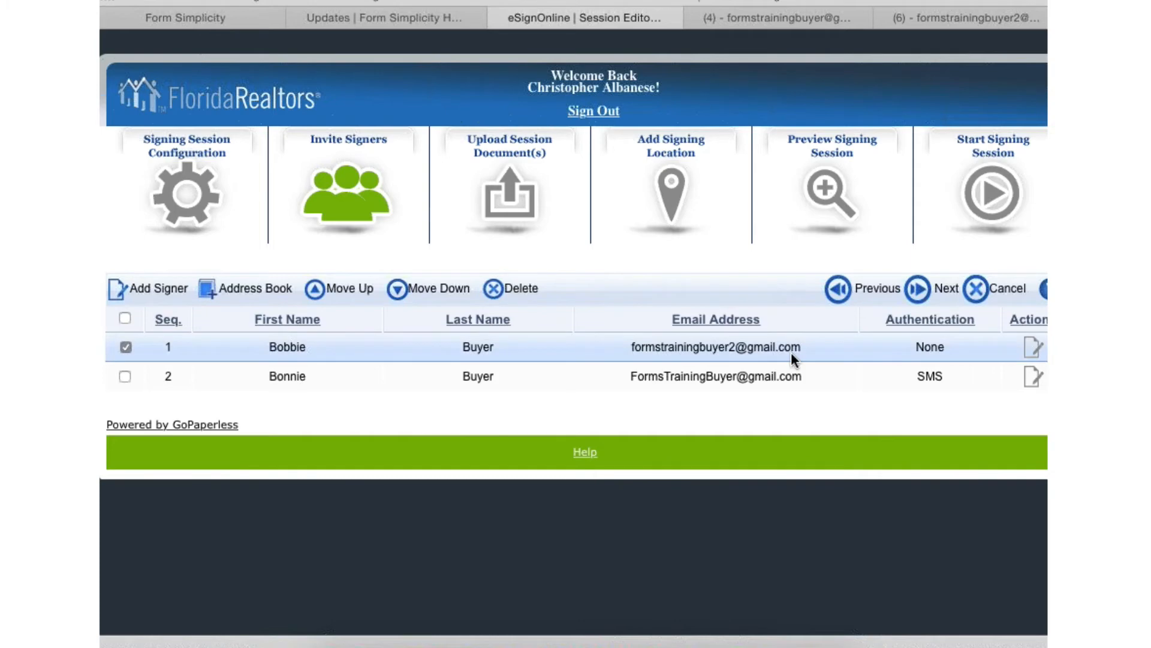
{"action": "left_click", "coordinate": [1029, 346]}
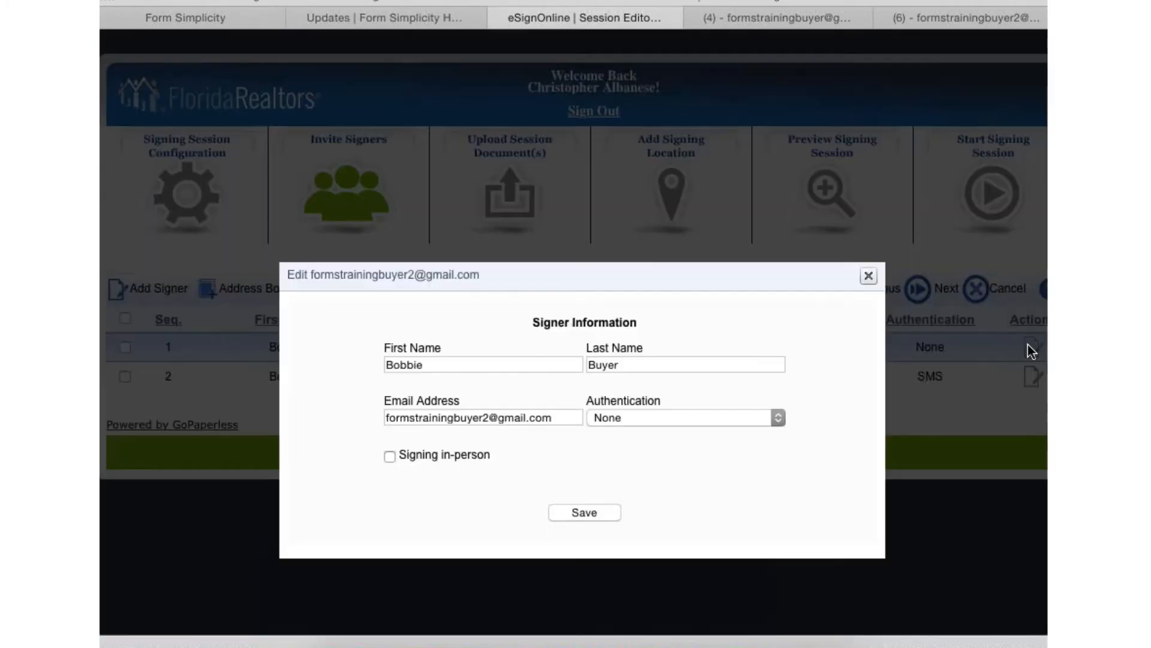
{"action": "left_click", "coordinate": [425, 364]}
{"action": "key", "text": "BackSpace"}
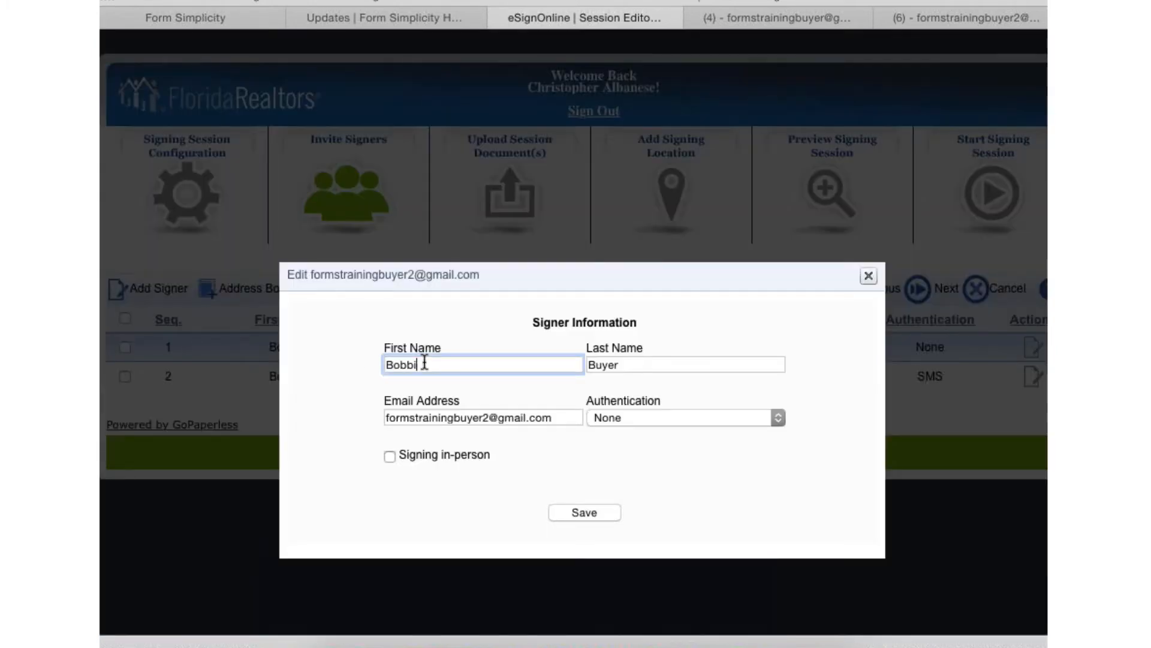
{"action": "left_click", "coordinate": [585, 512]}
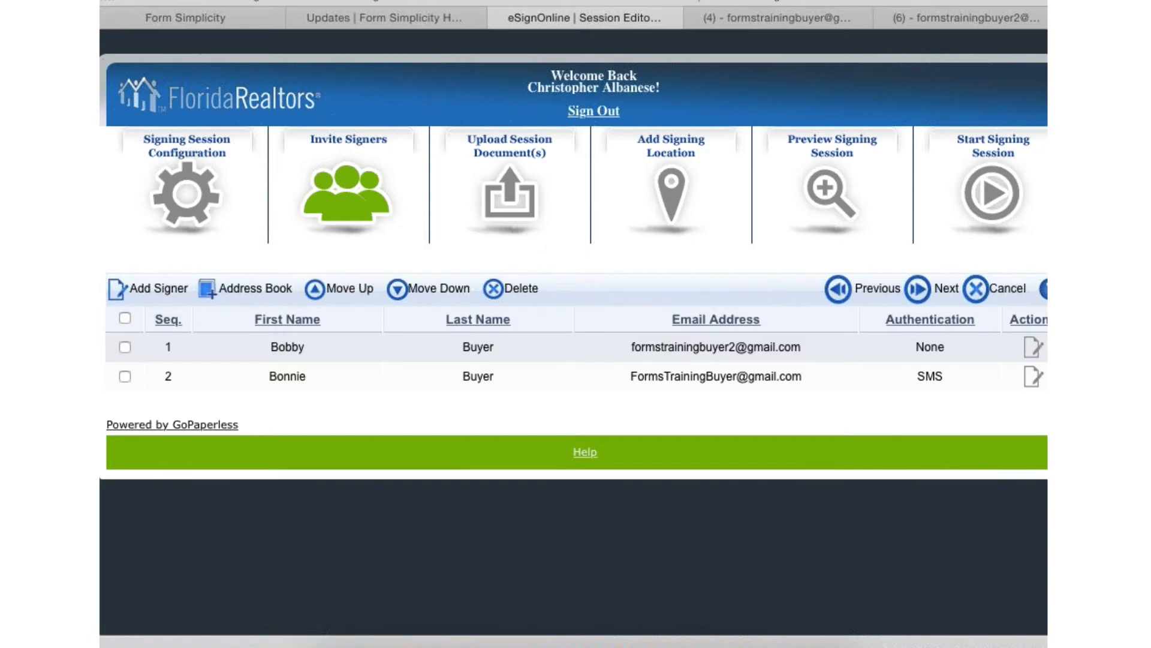
{"action": "left_click", "coordinate": [1035, 353]}
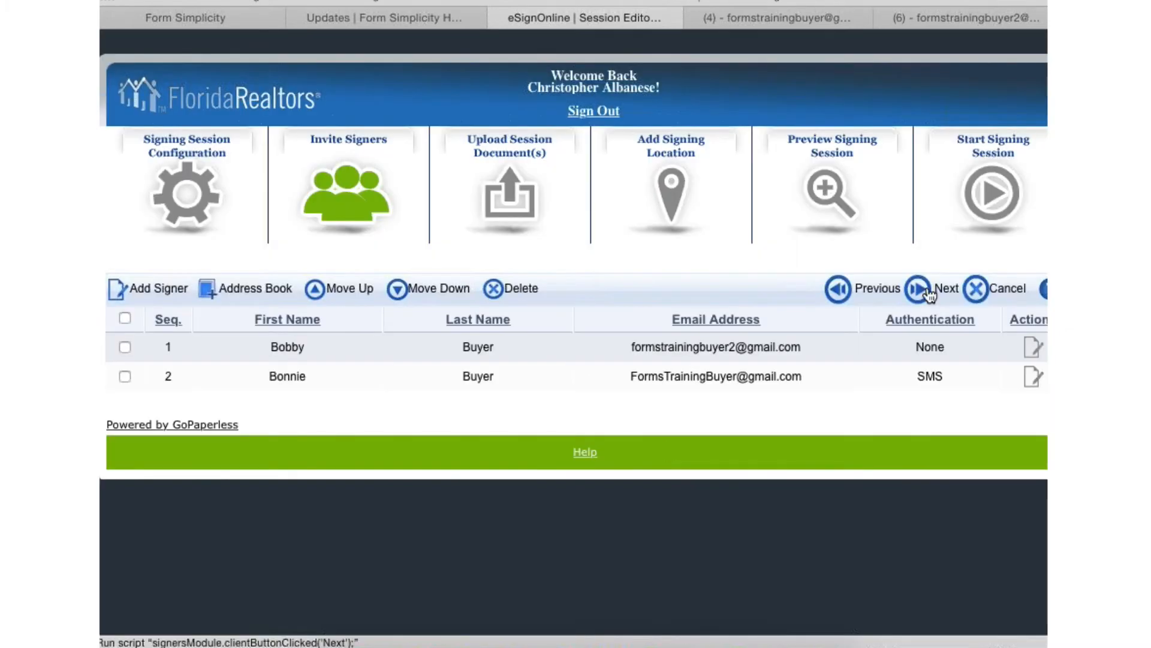
- Go to the session documents stage and check which sources are available for uploading more files
{"action": "left_click", "coordinate": [928, 289]}
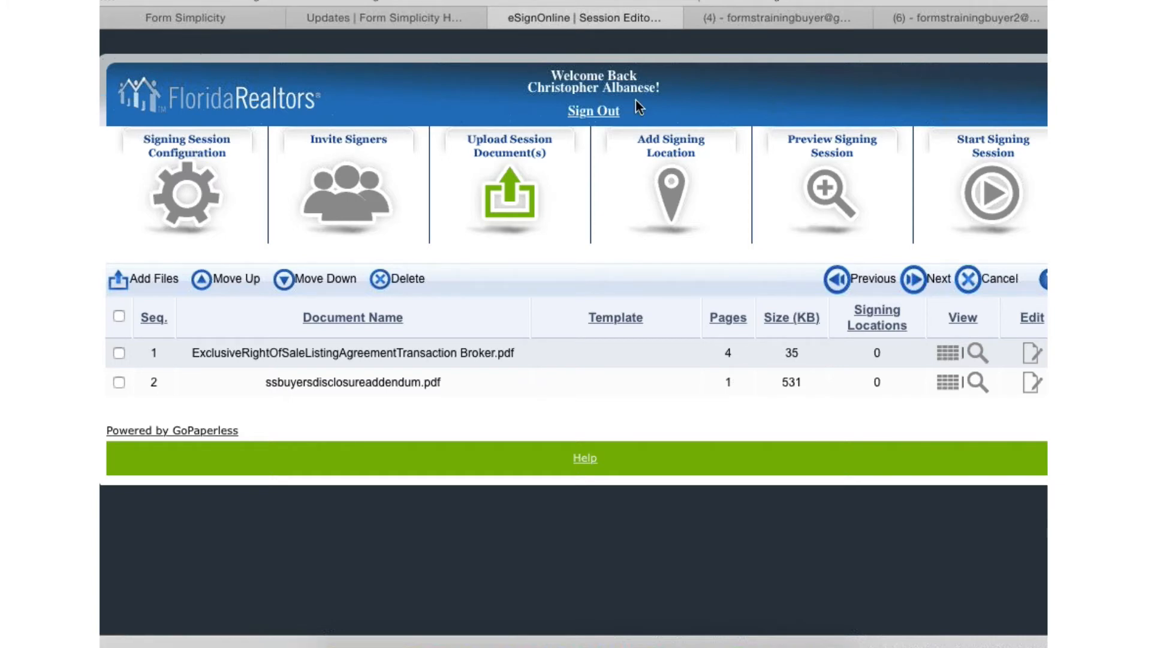
{"action": "left_click", "coordinate": [155, 280]}
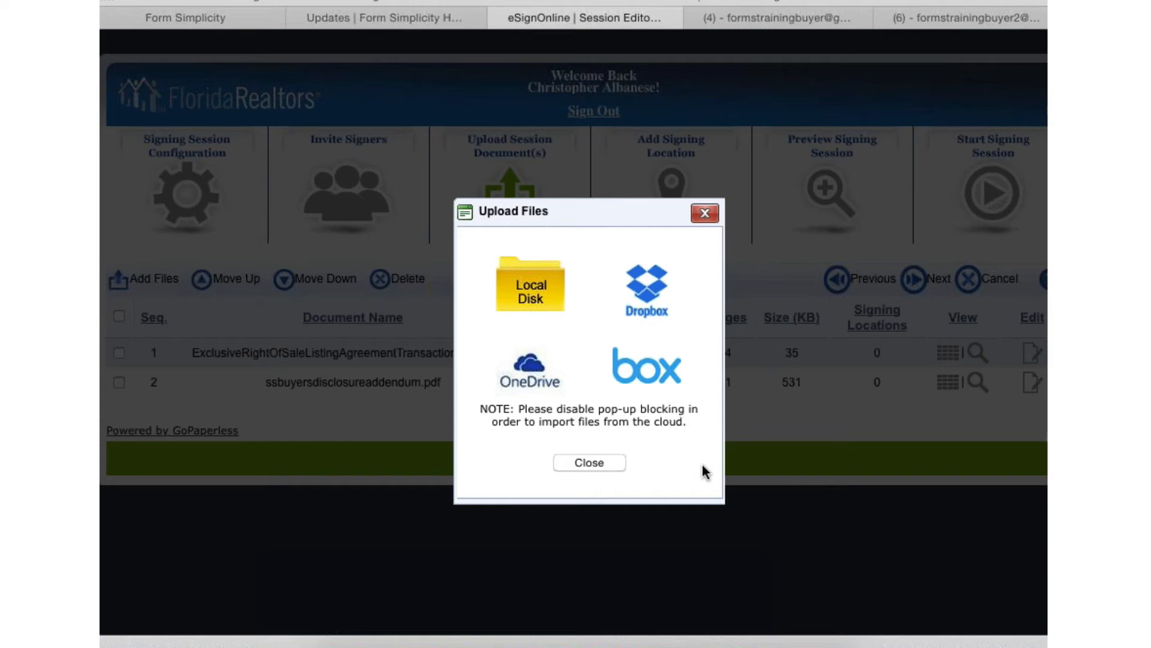
{"action": "left_click", "coordinate": [589, 463]}
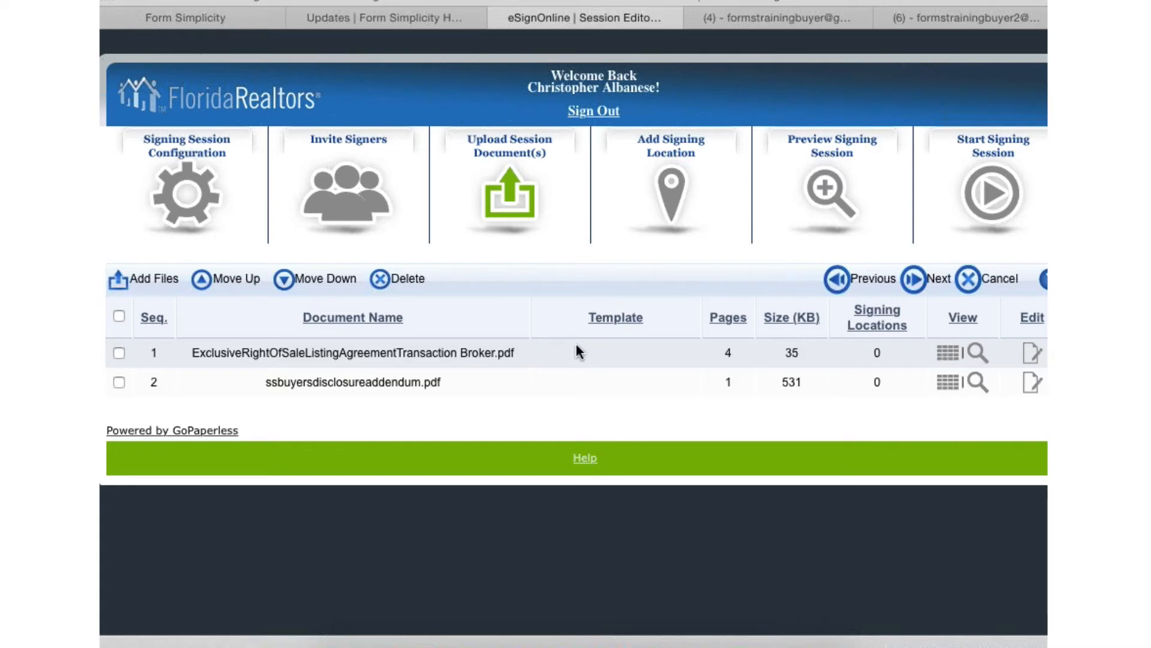
- Proceed to the signing locations stage and examine the listing agreement's pages for seller signature and initials placements
{"action": "left_click", "coordinate": [936, 285]}
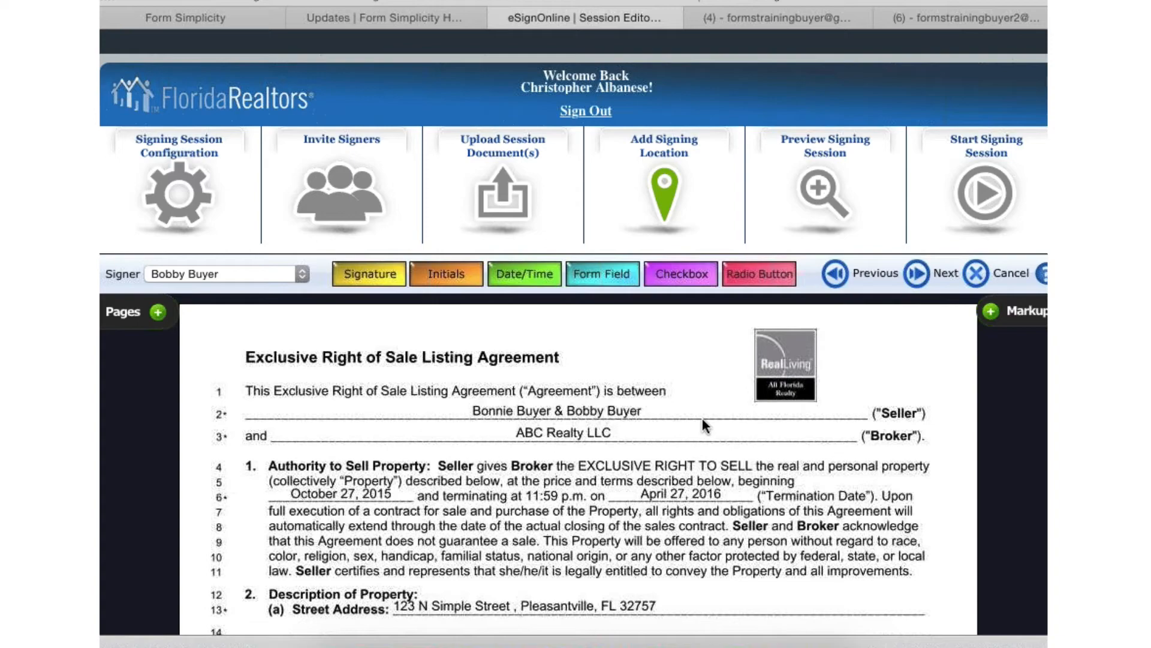
{"action": "scroll", "coordinate": [703, 418], "scroll_direction": "down", "scroll_amount": 10}
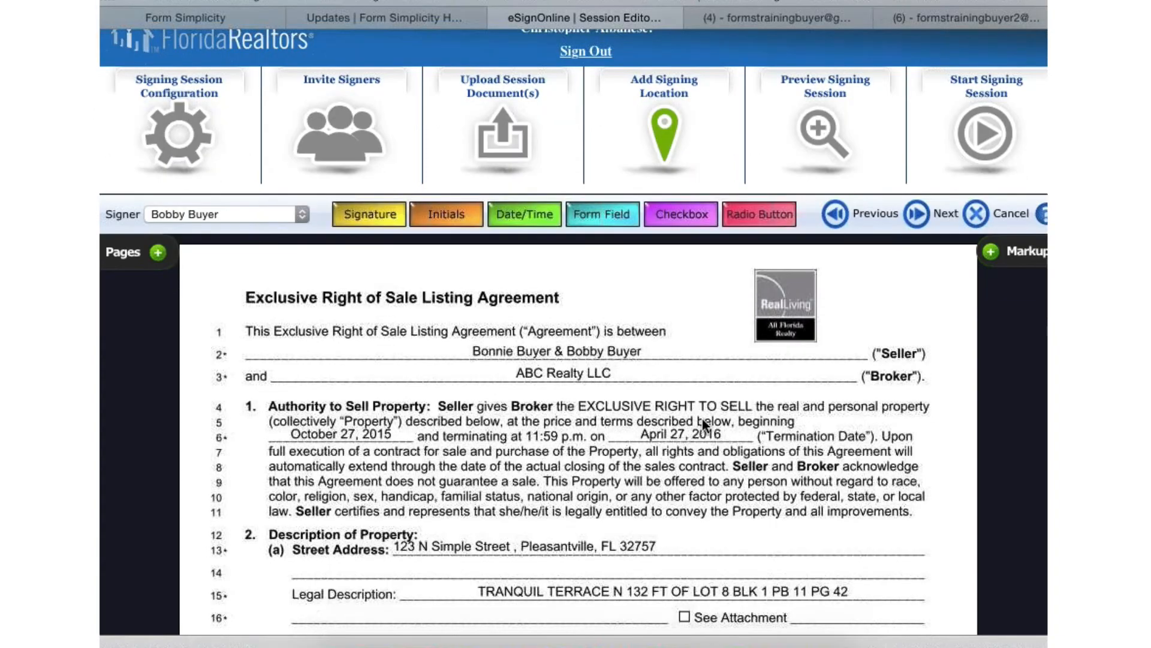
{"action": "scroll", "coordinate": [702, 419], "scroll_direction": "down", "scroll_amount": 8}
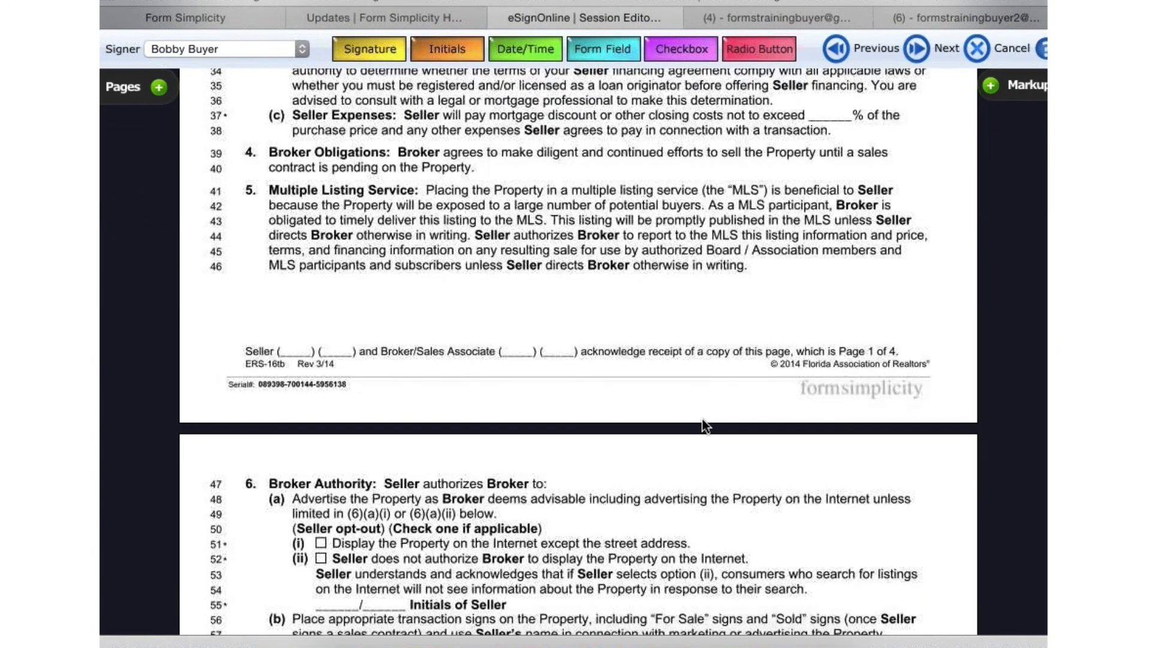
{"action": "scroll", "coordinate": [702, 419], "scroll_direction": "down", "scroll_amount": 10}
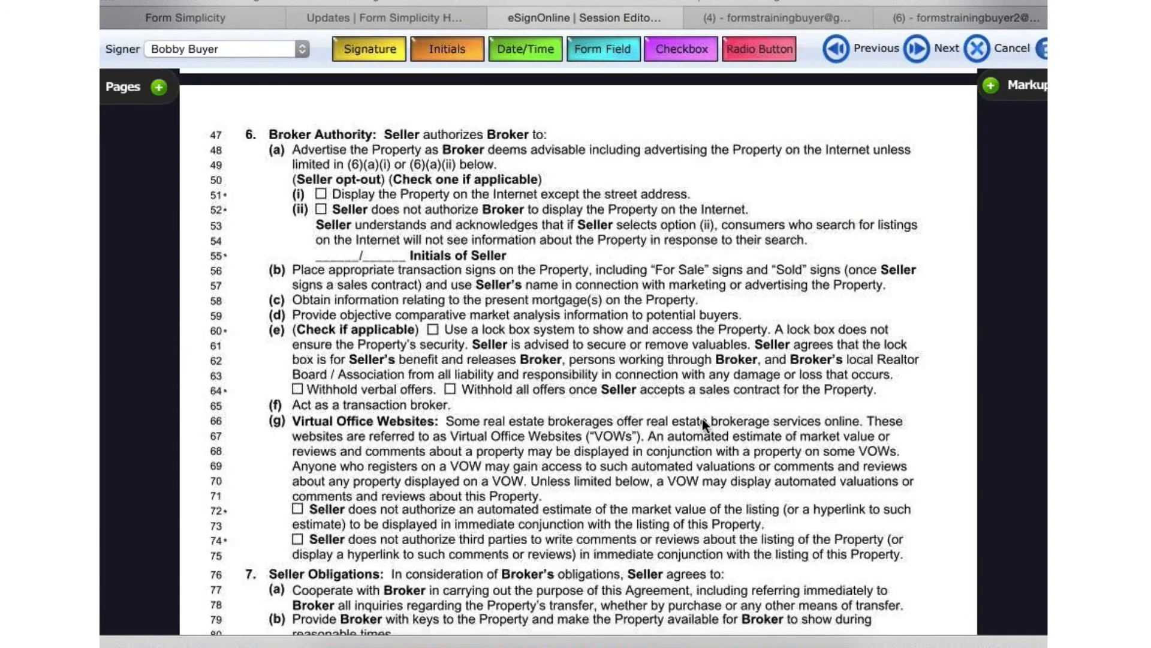
{"action": "scroll", "coordinate": [702, 418], "scroll_direction": "down", "scroll_amount": 15}
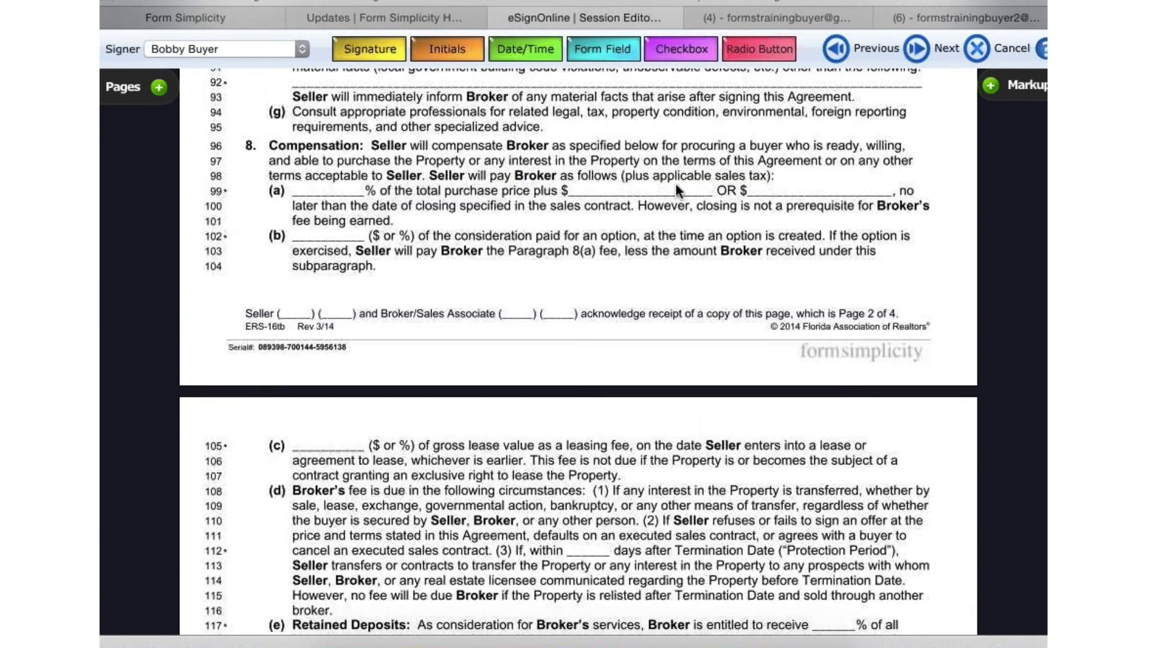
{"action": "scroll", "coordinate": [663, 315], "scroll_direction": "down", "scroll_amount": 12}
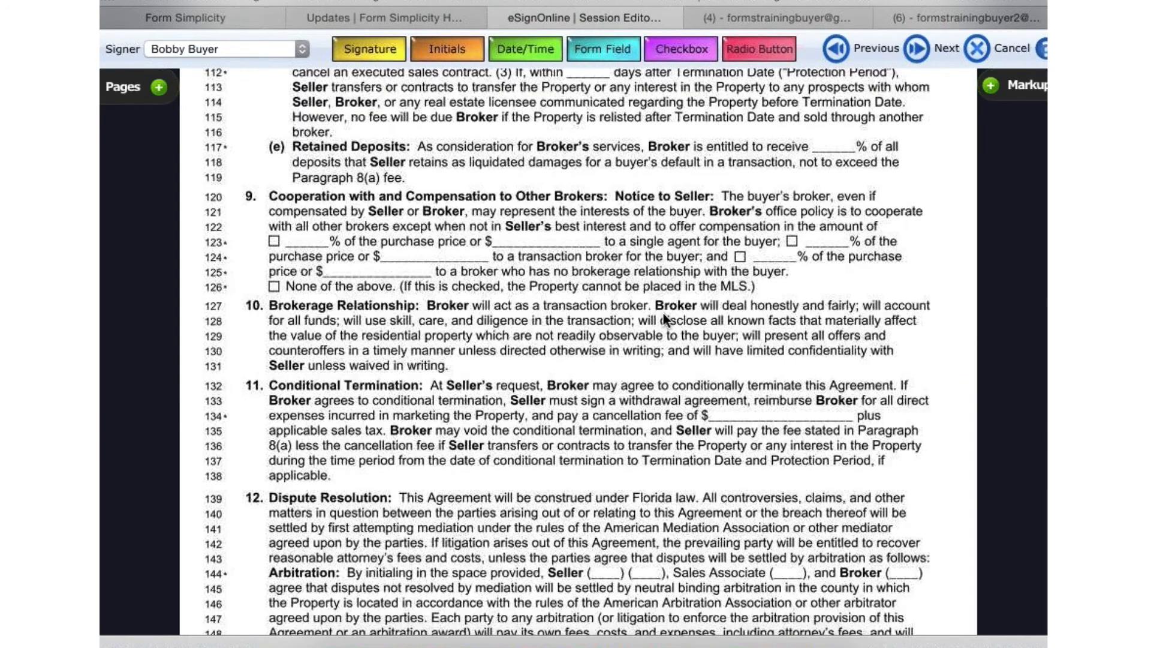
{"action": "scroll", "coordinate": [663, 313], "scroll_direction": "down", "scroll_amount": 2}
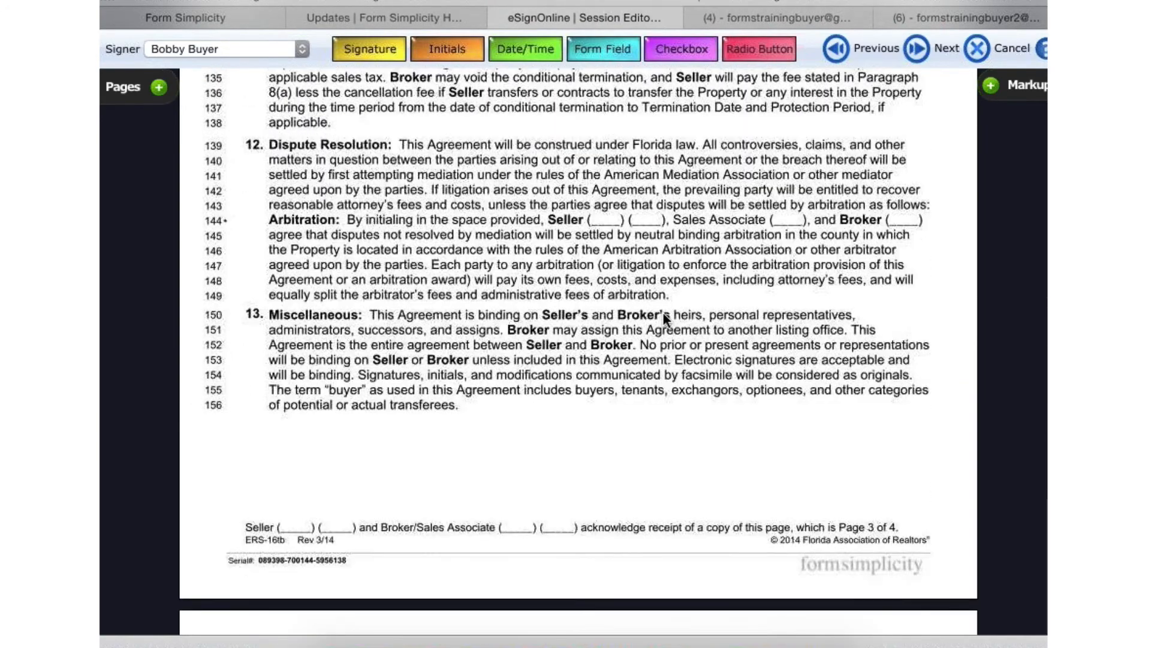
{"action": "scroll", "coordinate": [663, 313], "scroll_direction": "up", "scroll_amount": 20}
{"action": "scroll", "coordinate": [663, 318], "scroll_direction": "up", "scroll_amount": 10}
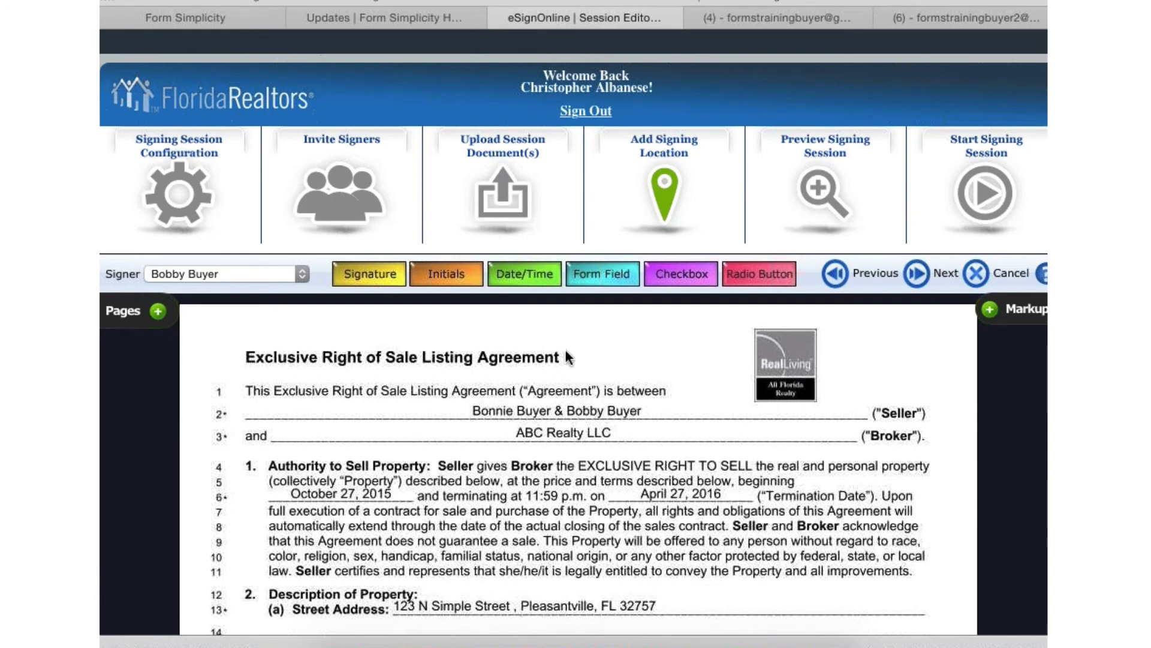
- Return to the session documents and select only the Exclusive Right Of Sale Listing Agreement file
{"action": "left_click", "coordinate": [854, 275]}
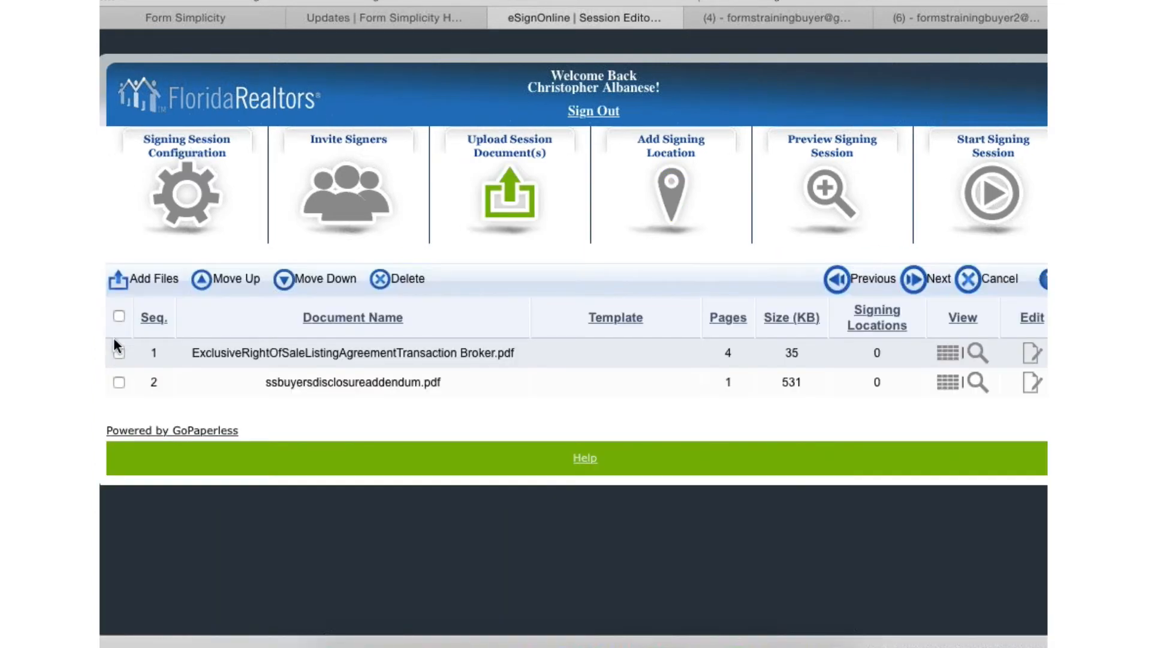
{"action": "left_click", "coordinate": [119, 317]}
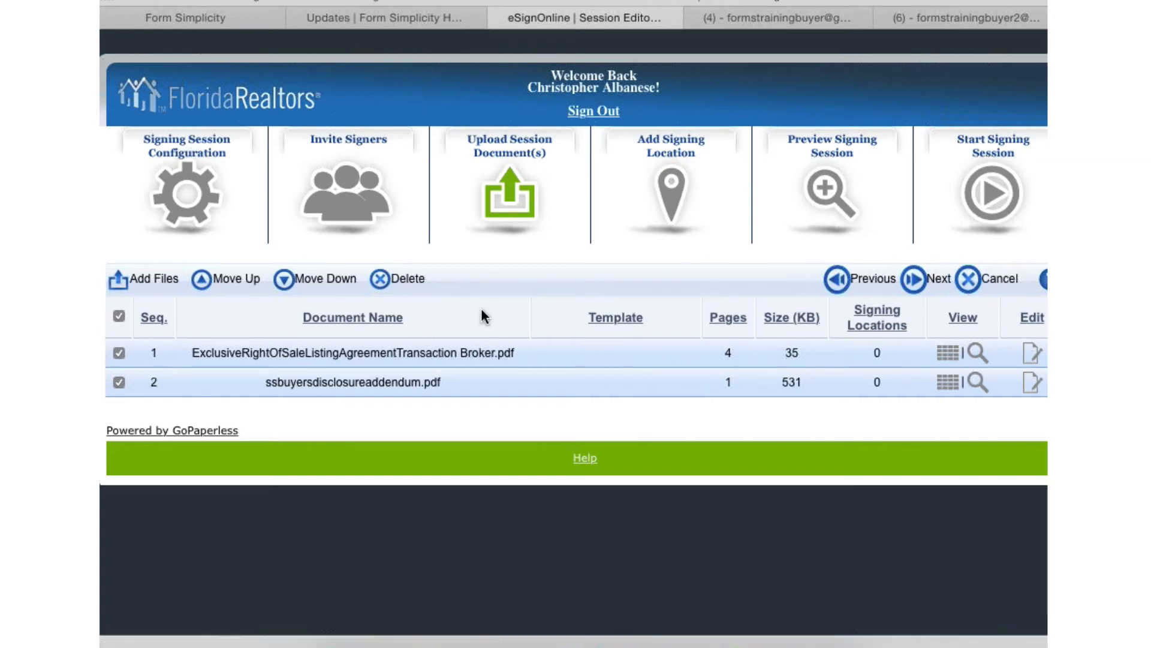
{"action": "left_click", "coordinate": [617, 350]}
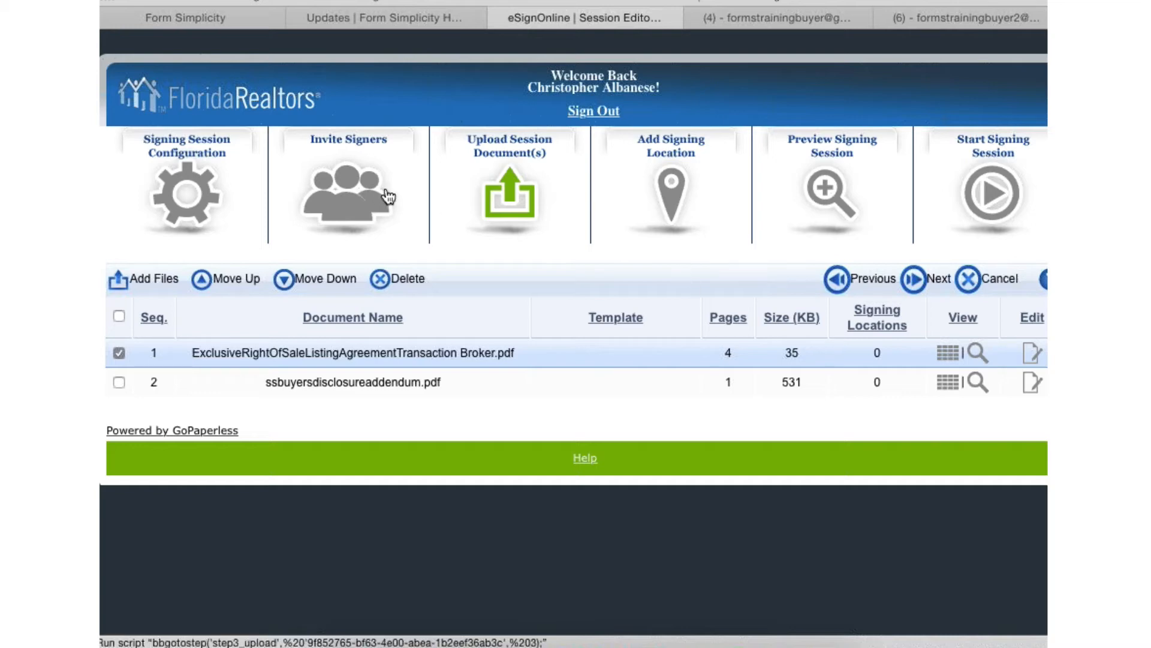
- Go back to the signer list, cancel the signing session, and close its browser page
{"action": "left_click", "coordinate": [360, 192]}
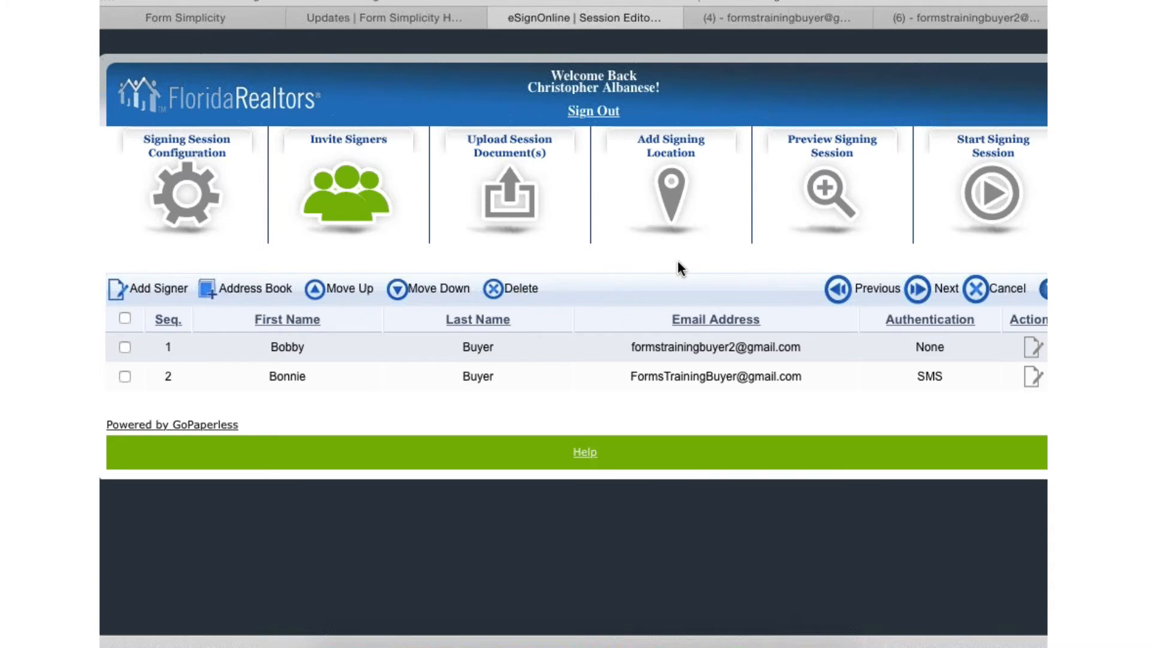
{"action": "left_click", "coordinate": [976, 290]}
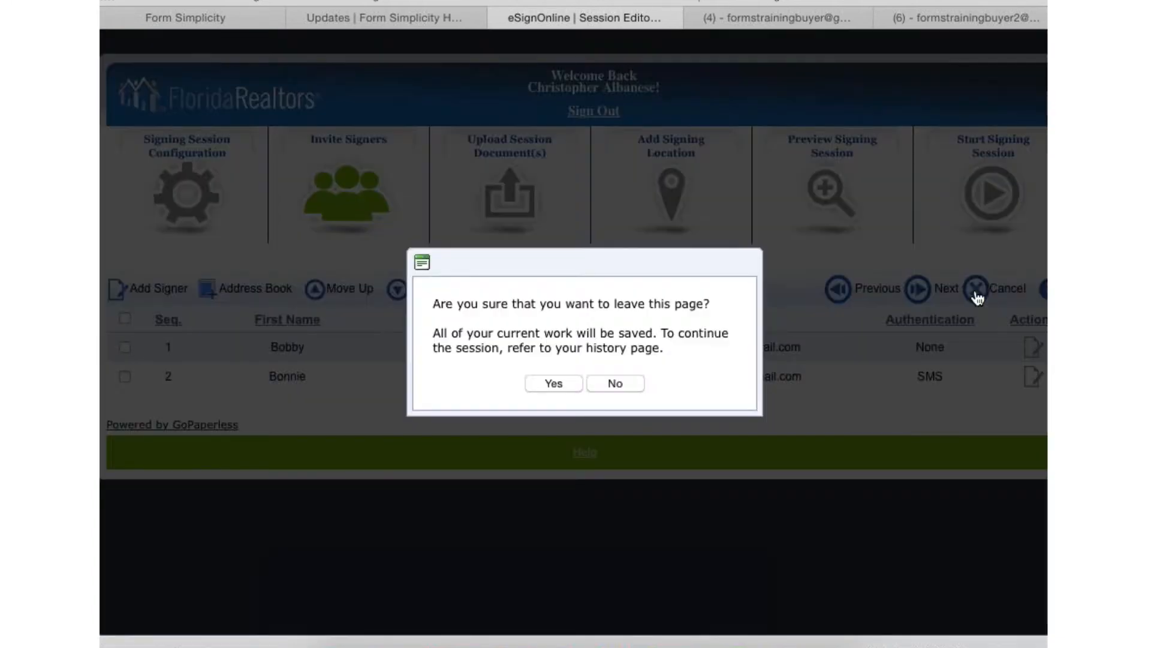
{"action": "left_click", "coordinate": [556, 383]}
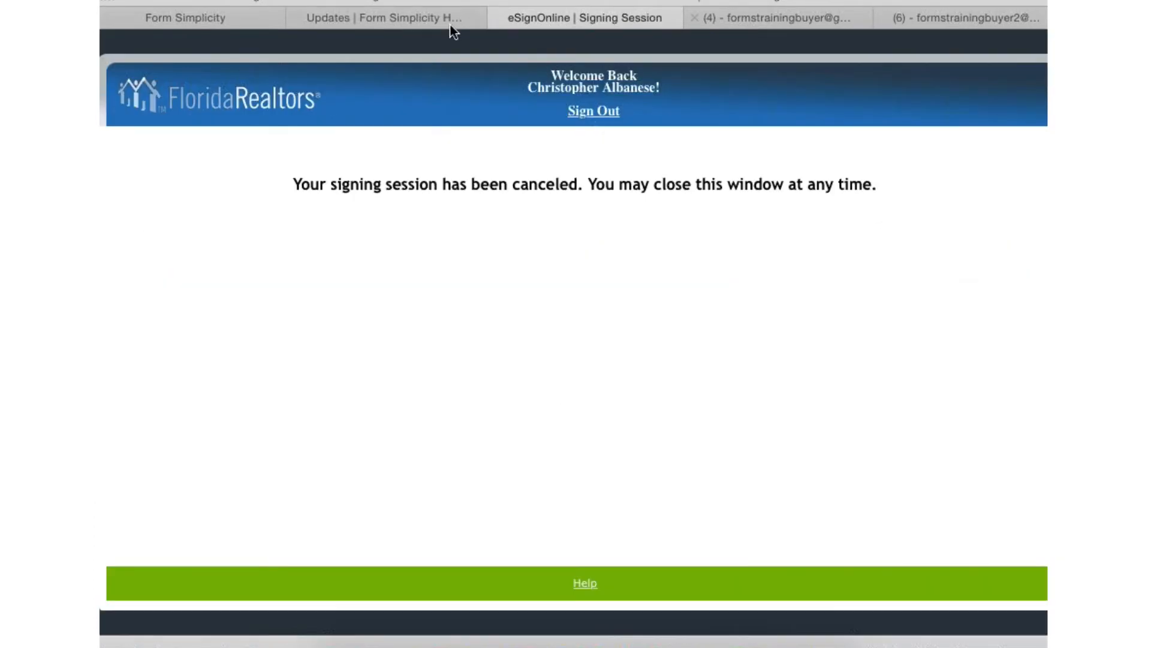
{"action": "left_click", "coordinate": [497, 17]}
- Return to the 123 Main St Listing Training transaction in Form Simplicity, select all forms and files, and start eSign for them
{"action": "left_click", "coordinate": [231, 15]}
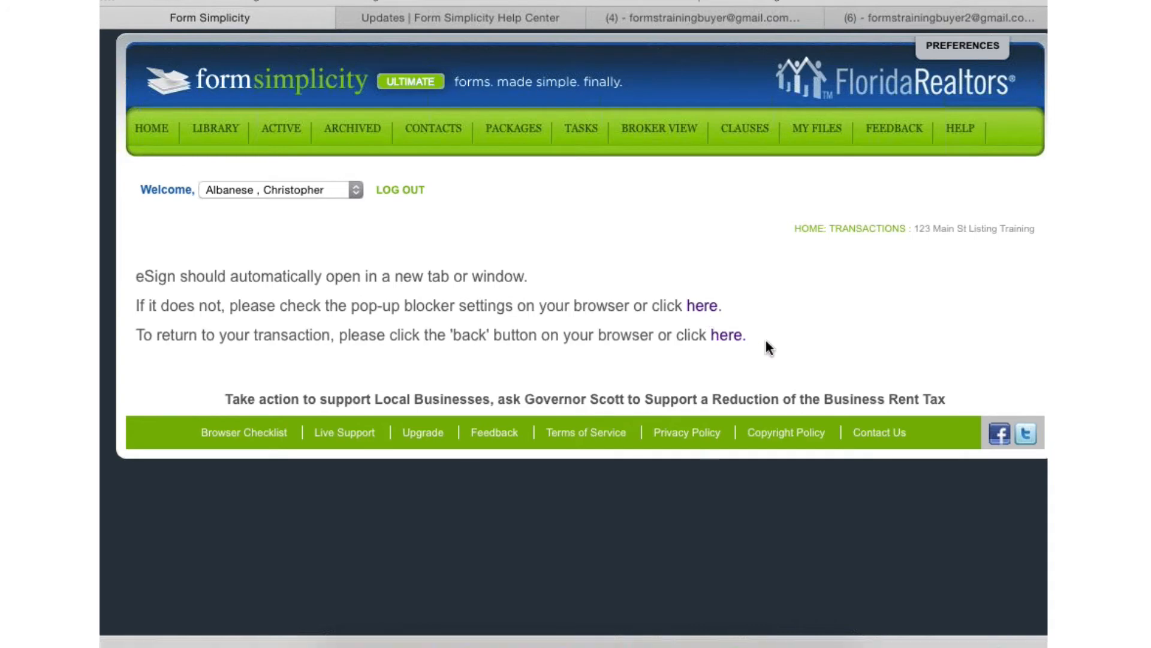
{"action": "left_click", "coordinate": [726, 335]}
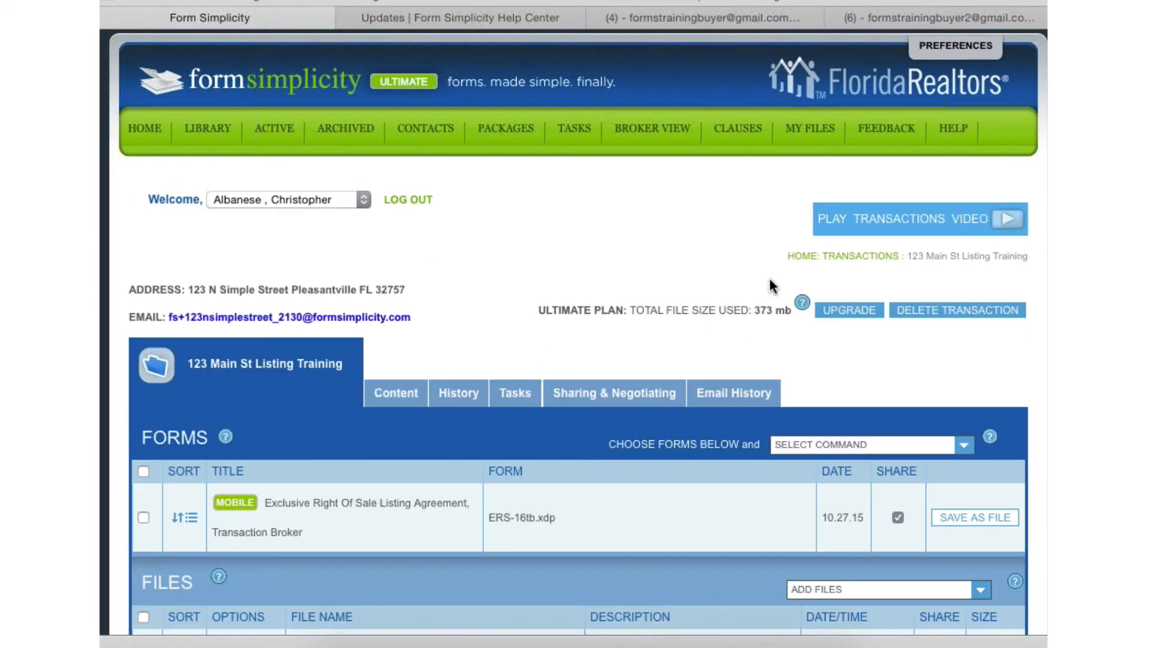
{"action": "scroll", "coordinate": [131, 279], "scroll_direction": "down", "scroll_amount": 5}
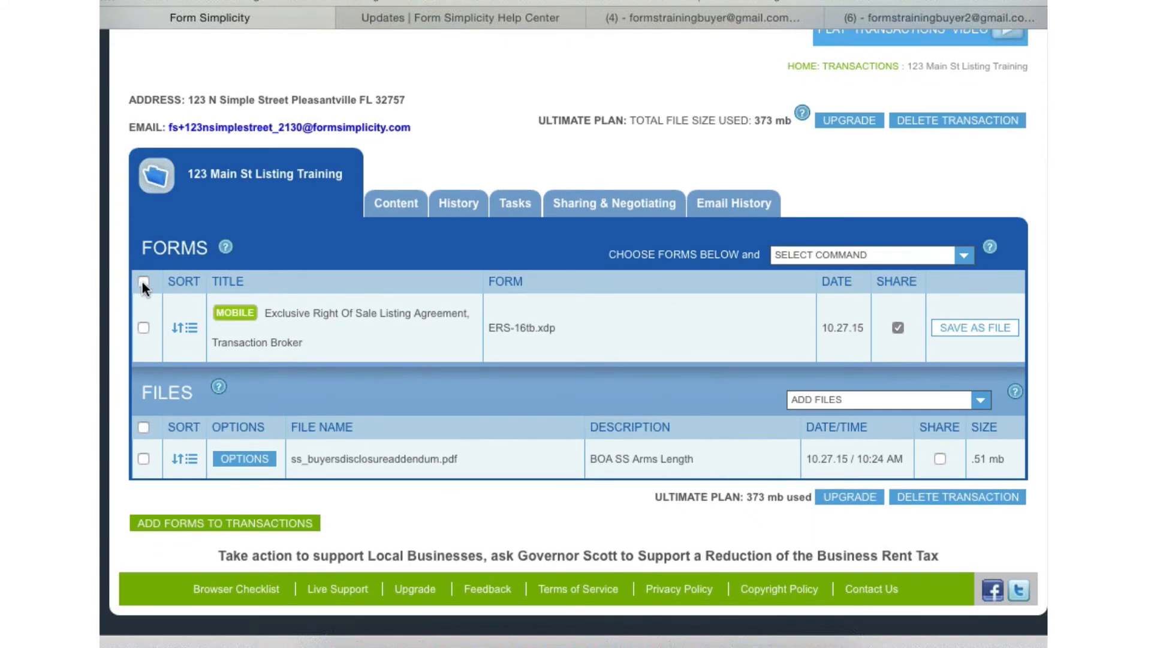
{"action": "left_click", "coordinate": [143, 282]}
{"action": "left_click", "coordinate": [143, 427]}
{"action": "left_click", "coordinate": [879, 255]}
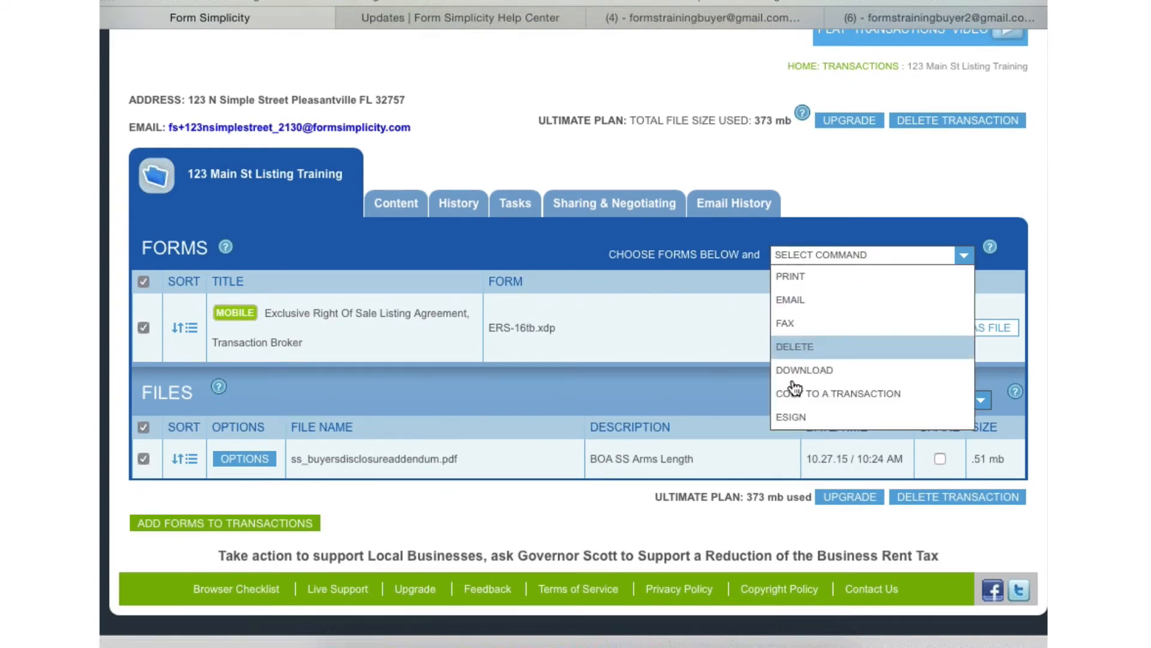
{"action": "left_click", "coordinate": [790, 423]}
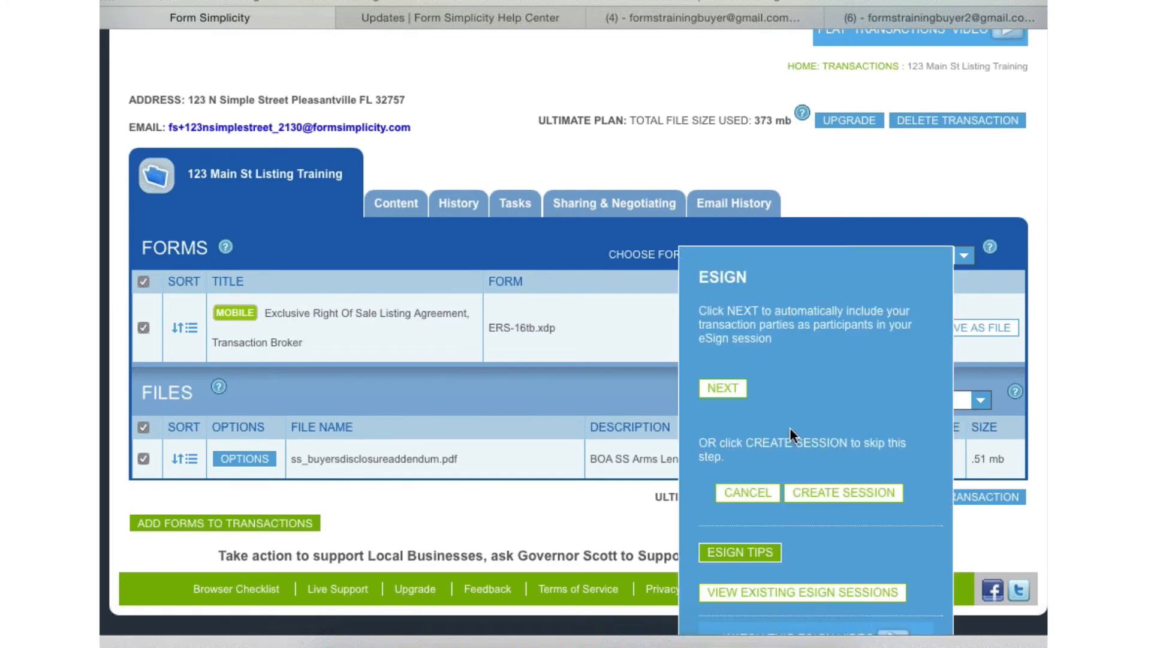
- Include both seller parties but not the buyer agent as participants and create the new eSign session
{"action": "left_click", "coordinate": [724, 388]}
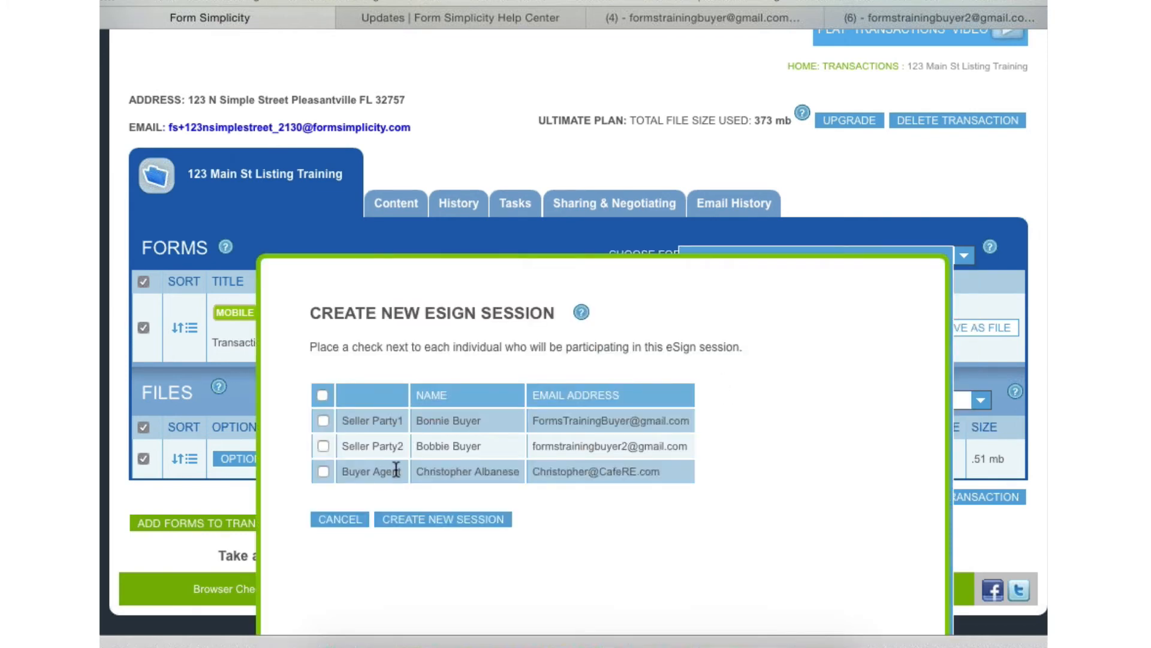
{"action": "left_click", "coordinate": [321, 394]}
{"action": "left_click", "coordinate": [323, 470]}
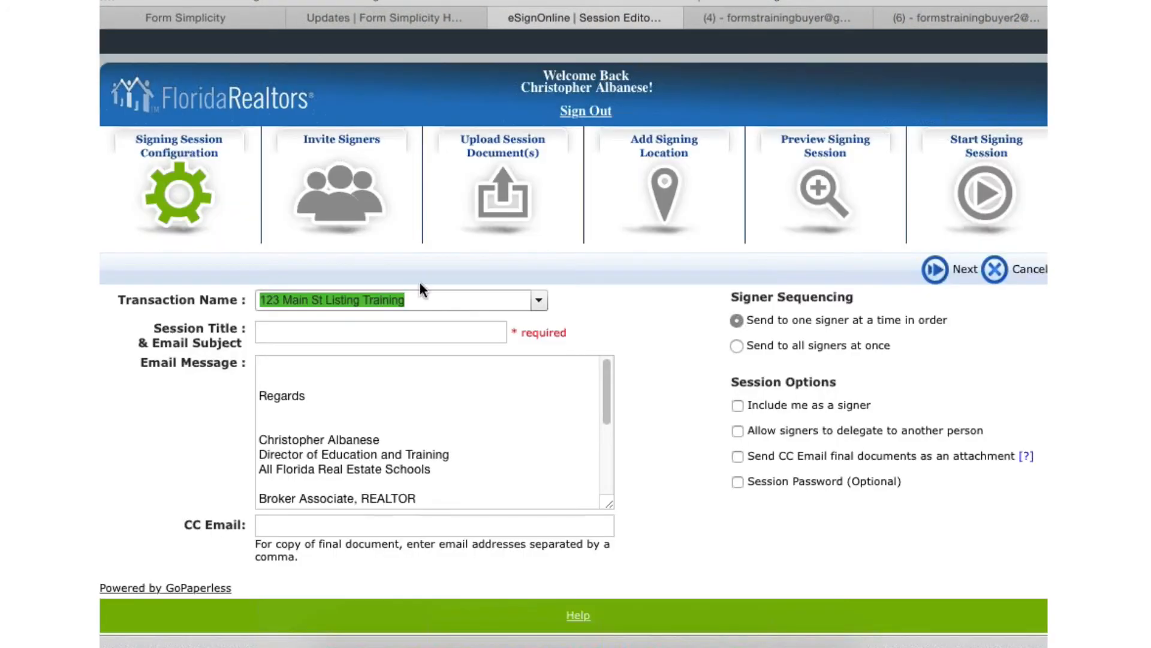
- Title the signing session Listing Agreement, have it sent to all signers at once, and proceed past the invited signers
{"action": "left_click", "coordinate": [355, 330]}
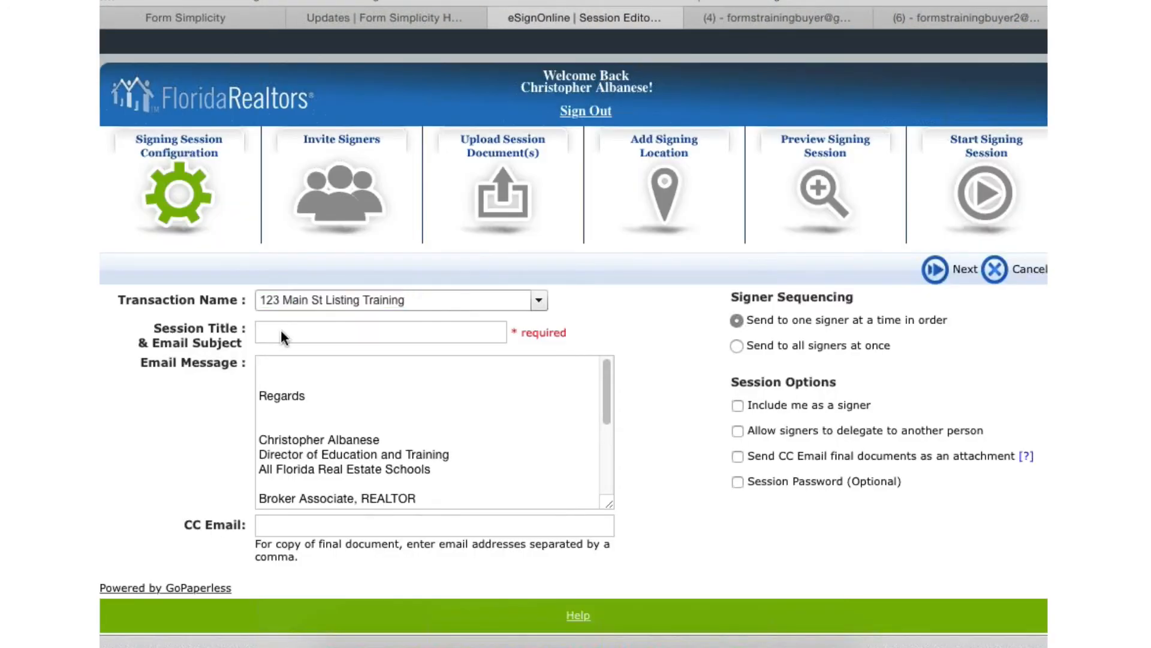
{"action": "left_click", "coordinate": [328, 334]}
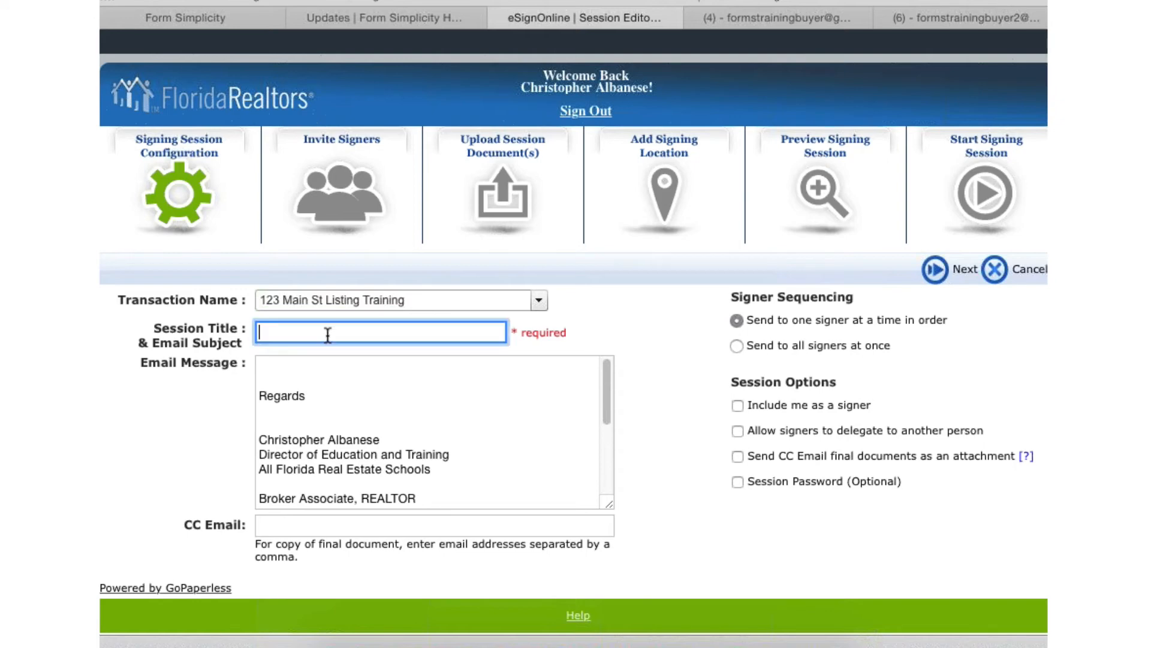
{"action": "type", "text": "Listing Agreement"}
{"action": "left_click", "coordinate": [308, 365]}
{"action": "left_click", "coordinate": [736, 346]}
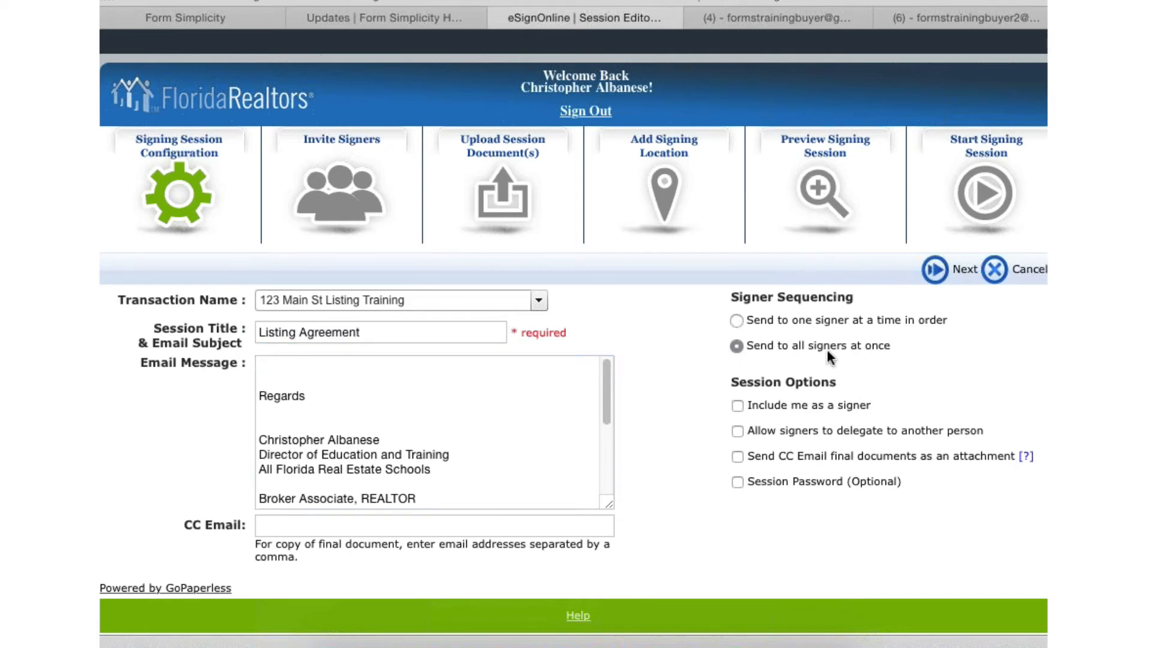
{"action": "scroll", "coordinate": [826, 349], "scroll_direction": "down", "scroll_amount": 1}
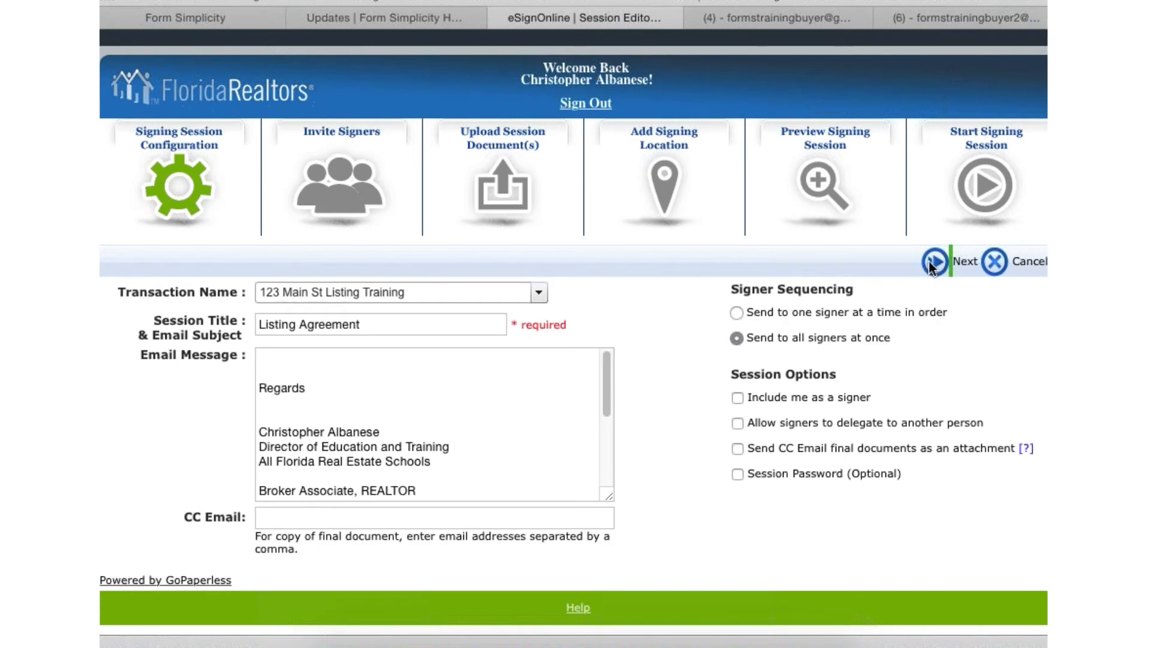
{"action": "left_click", "coordinate": [933, 262]}
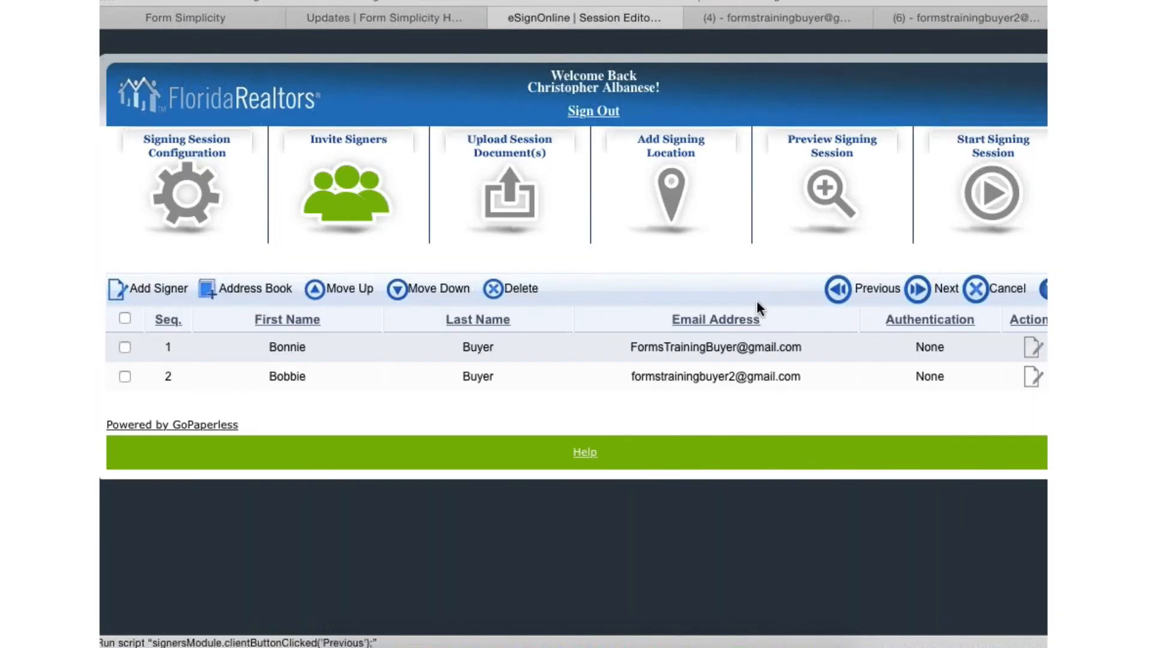
{"action": "left_click", "coordinate": [937, 294]}
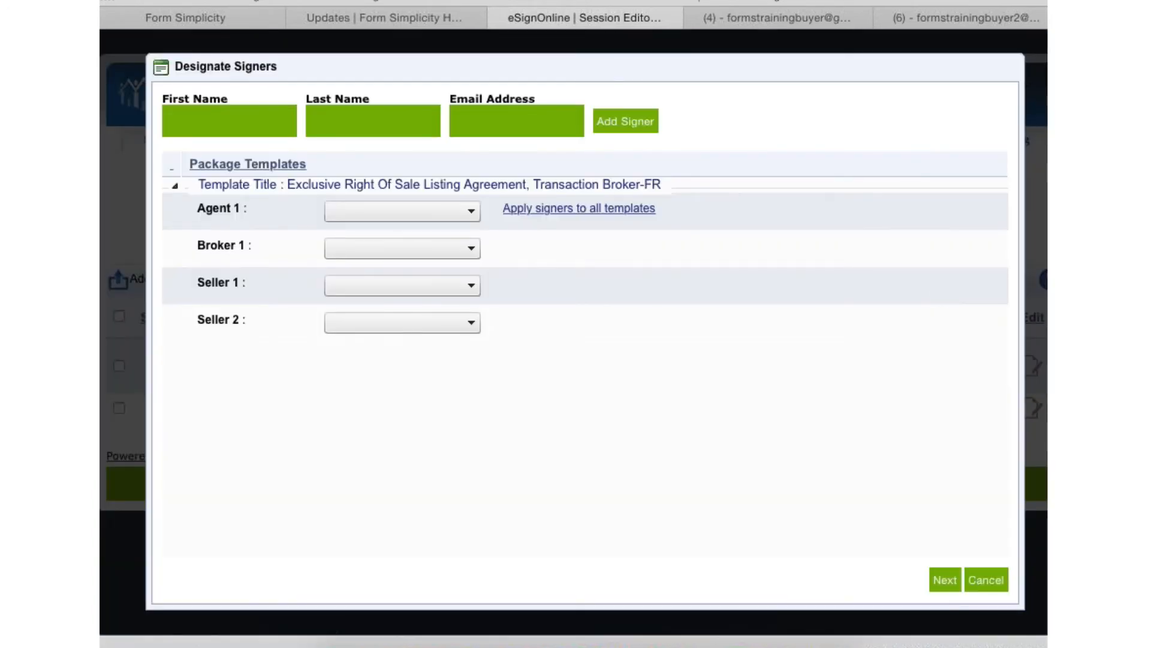
{"action": "left_click", "coordinate": [387, 207]}
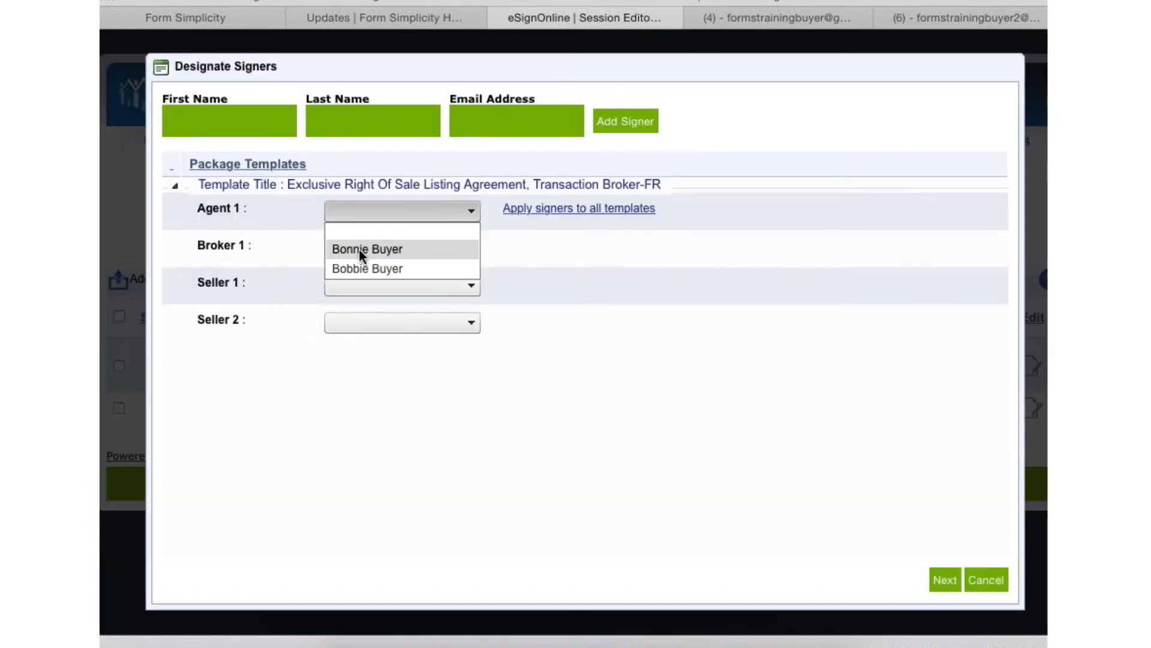
{"action": "left_click", "coordinate": [359, 249]}
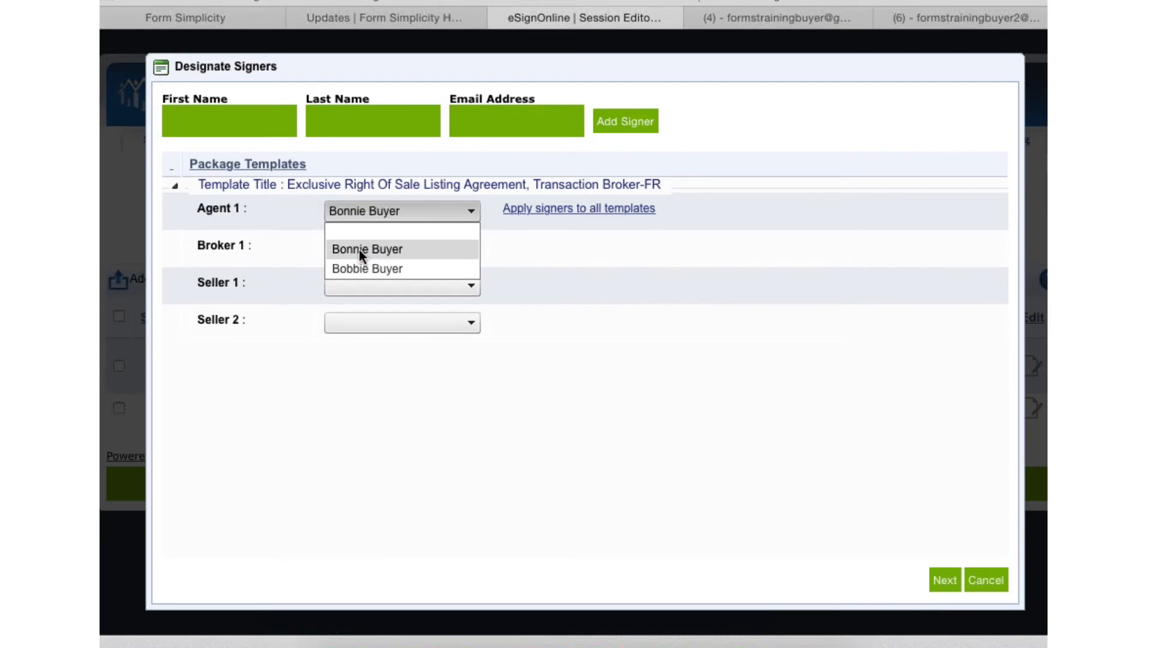
{"action": "left_click", "coordinate": [363, 211]}
{"action": "left_click", "coordinate": [354, 204]}
- Assign the first signer as Seller 1 and the second as Seller 2, and accept removal of the unassigned signing locations
{"action": "left_click", "coordinate": [393, 278]}
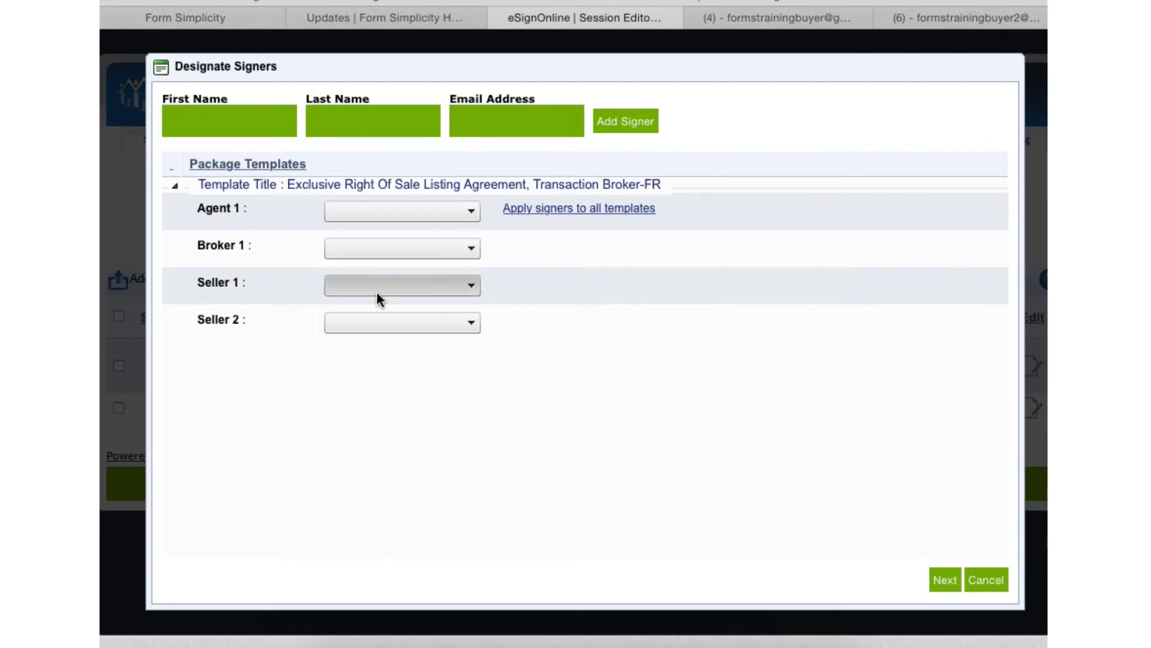
{"action": "left_click", "coordinate": [376, 325]}
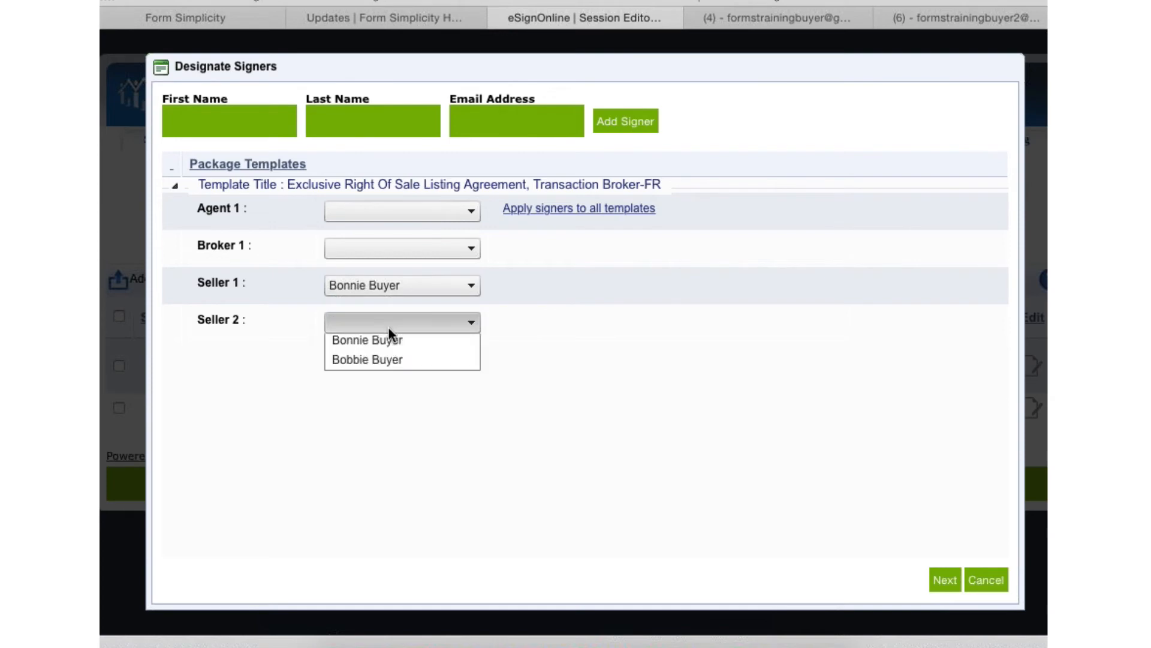
{"action": "left_click", "coordinate": [376, 378]}
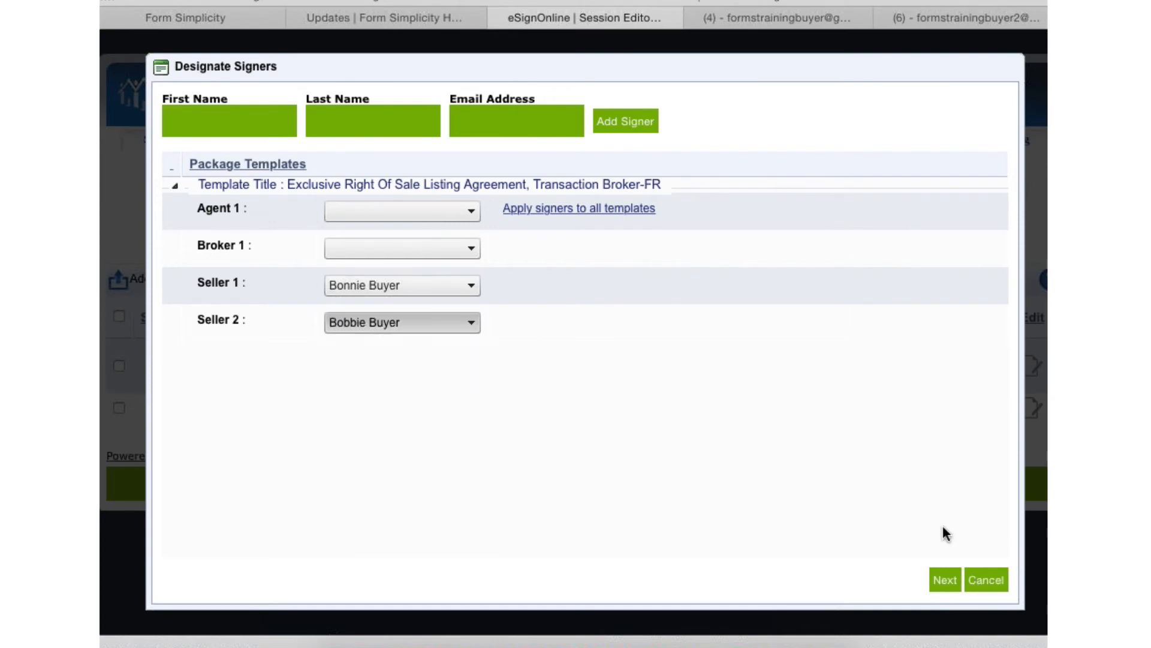
{"action": "left_click", "coordinate": [946, 579]}
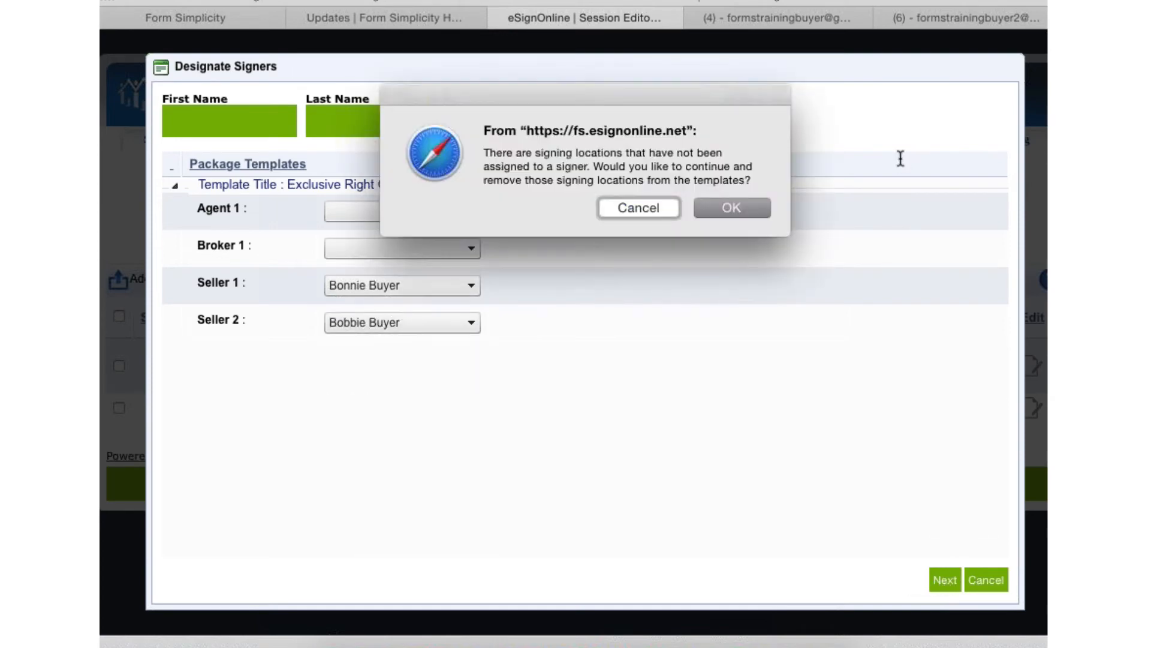
{"action": "left_click", "coordinate": [725, 210]}
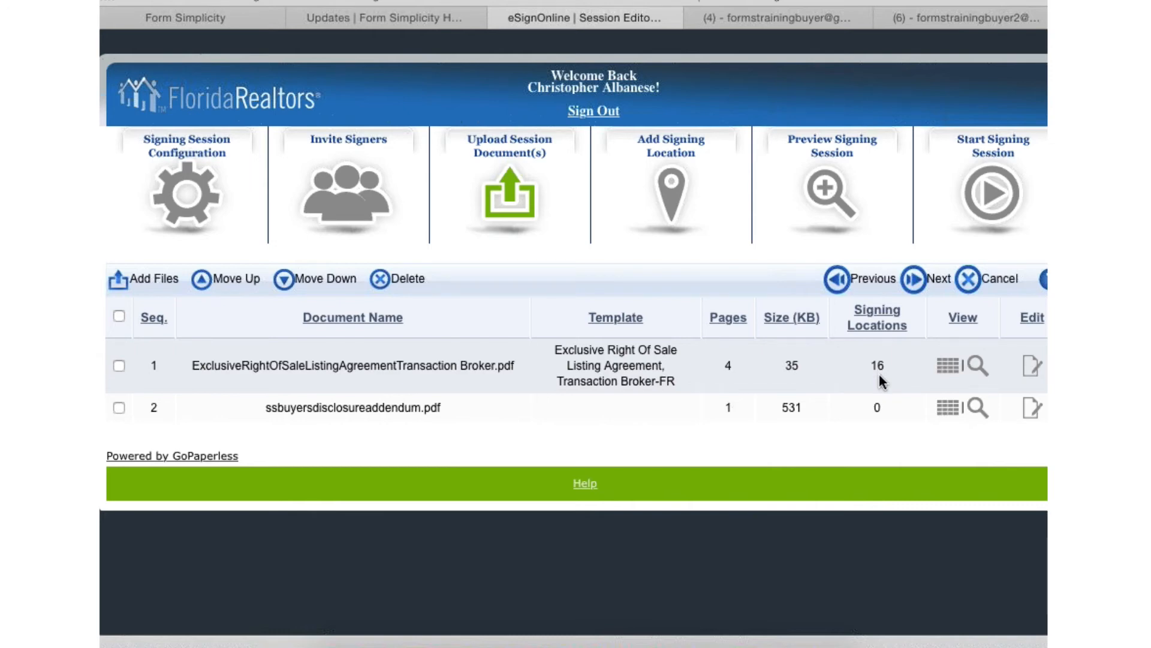
- Proceed to adding signing locations and check which signer each seller initials field on page 1 belongs to
{"action": "left_click", "coordinate": [932, 276]}
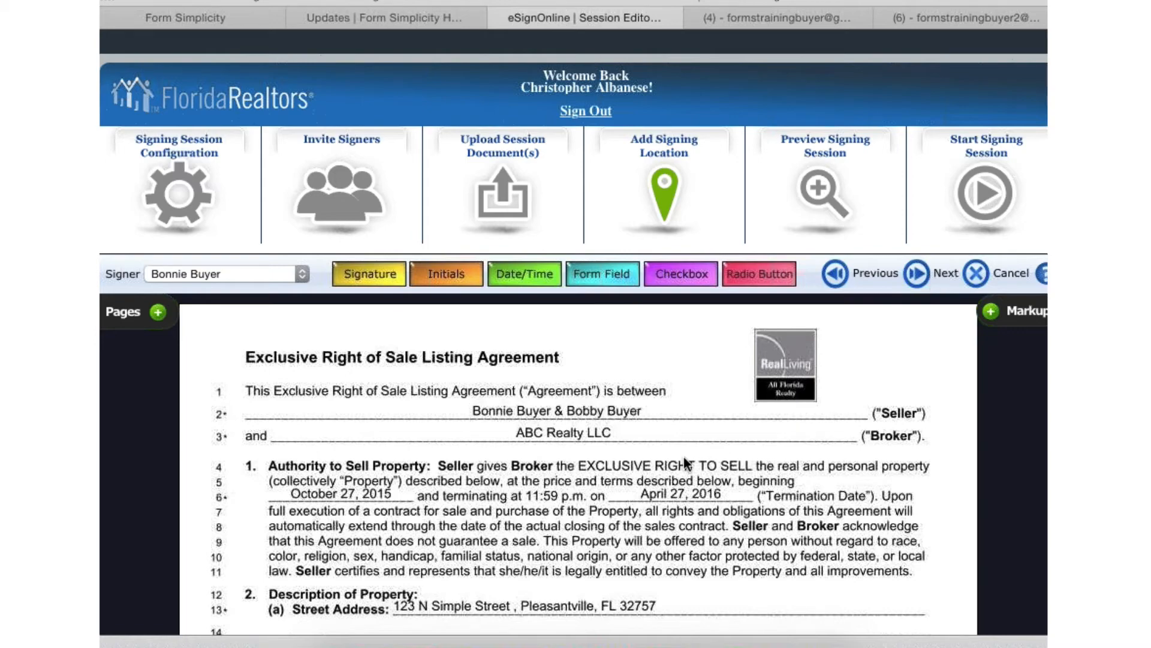
{"action": "scroll", "coordinate": [685, 462], "scroll_direction": "down", "scroll_amount": 10}
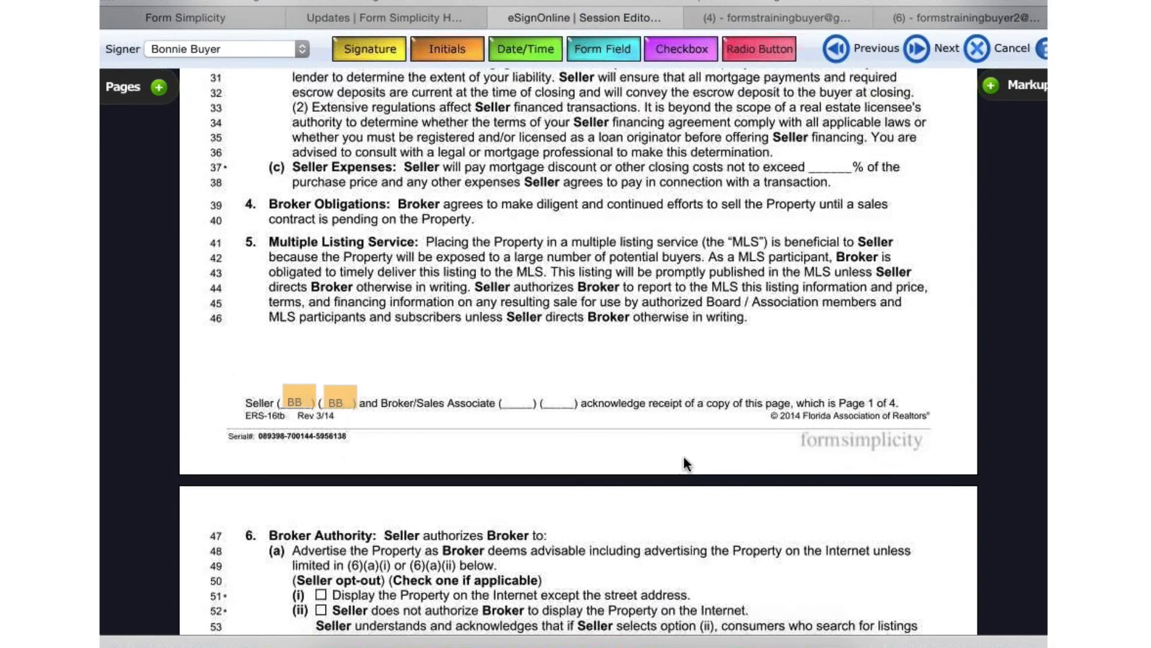
{"action": "mouse_move", "coordinate": [294, 398]}
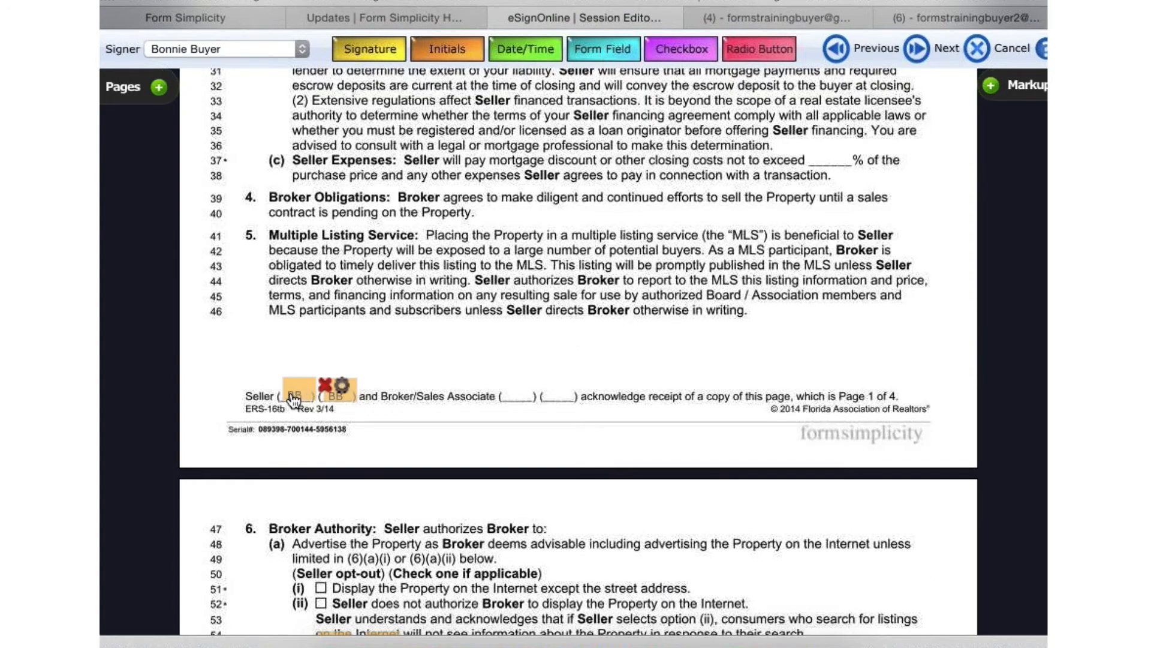
{"action": "mouse_move", "coordinate": [336, 406]}
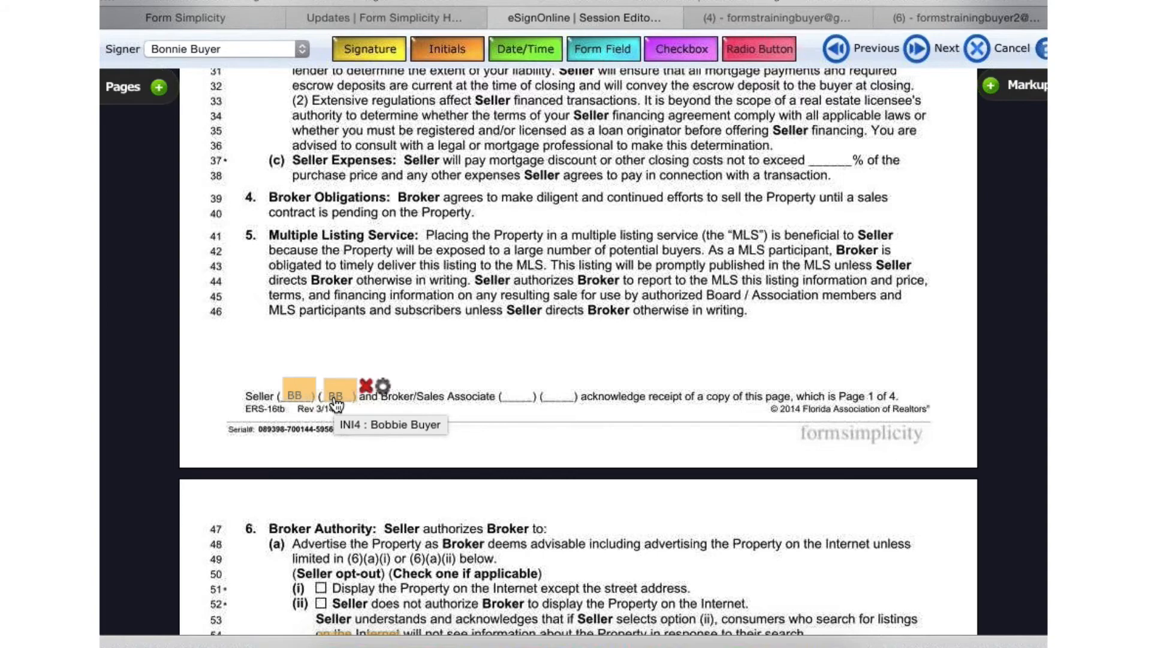
{"action": "scroll", "coordinate": [788, 81], "scroll_direction": "up", "scroll_amount": 7}
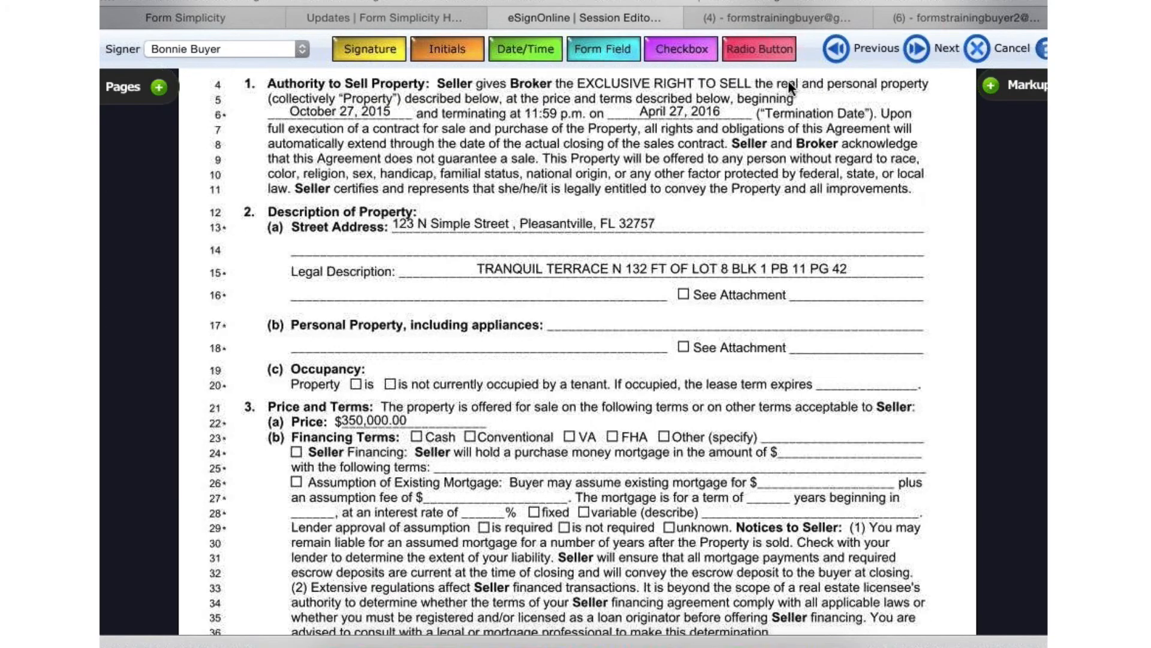
- Place checkbox locations for the first seller over Cash, Conventional, VA and FHA in the Financing Terms line
{"action": "scroll", "coordinate": [788, 80], "scroll_direction": "down", "scroll_amount": 2}
{"action": "scroll", "coordinate": [788, 80], "scroll_direction": "up", "scroll_amount": 1}
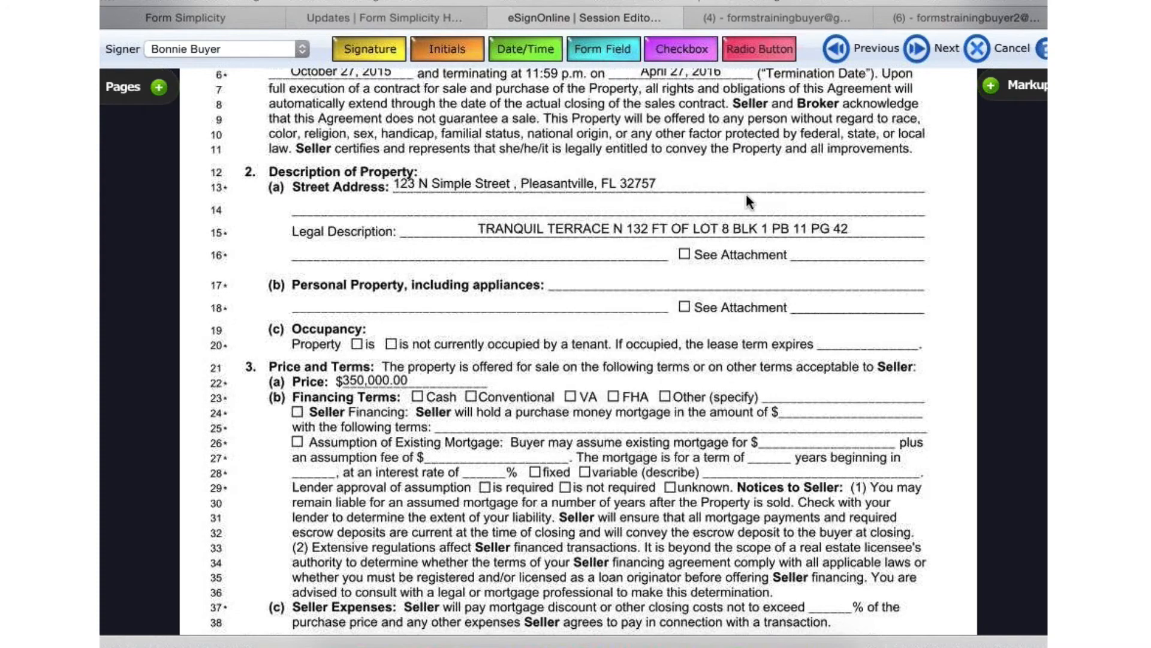
{"action": "scroll", "coordinate": [746, 193], "scroll_direction": "up", "scroll_amount": 2}
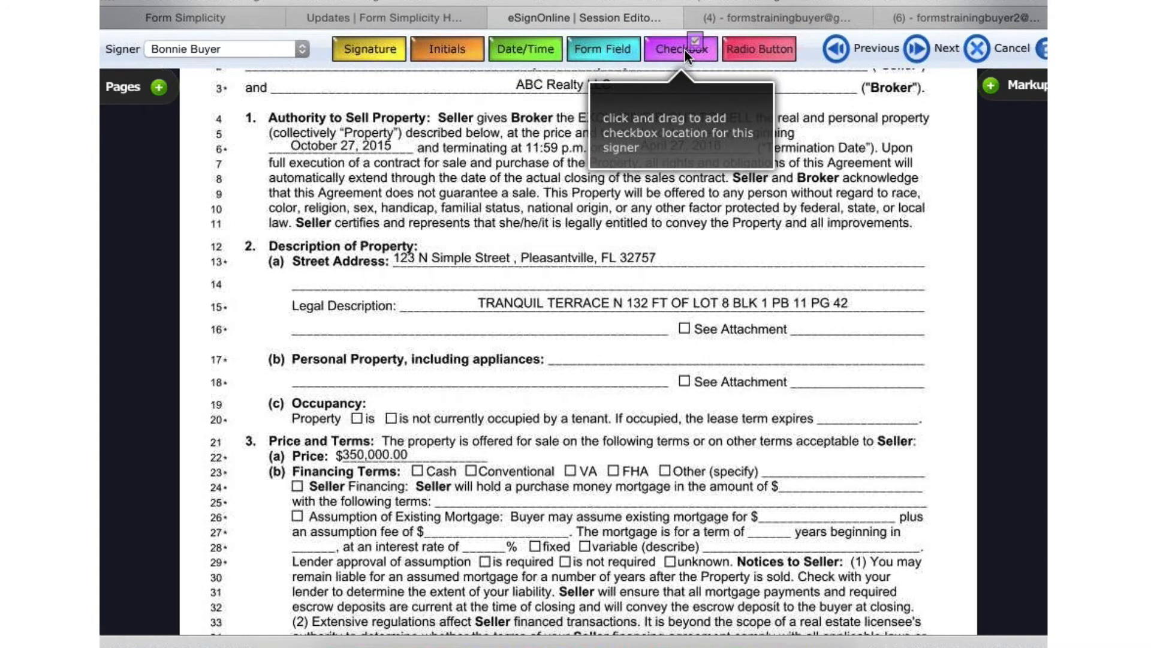
{"action": "left_click_drag", "start_coordinate": [684, 48], "coordinate": [413, 477]}
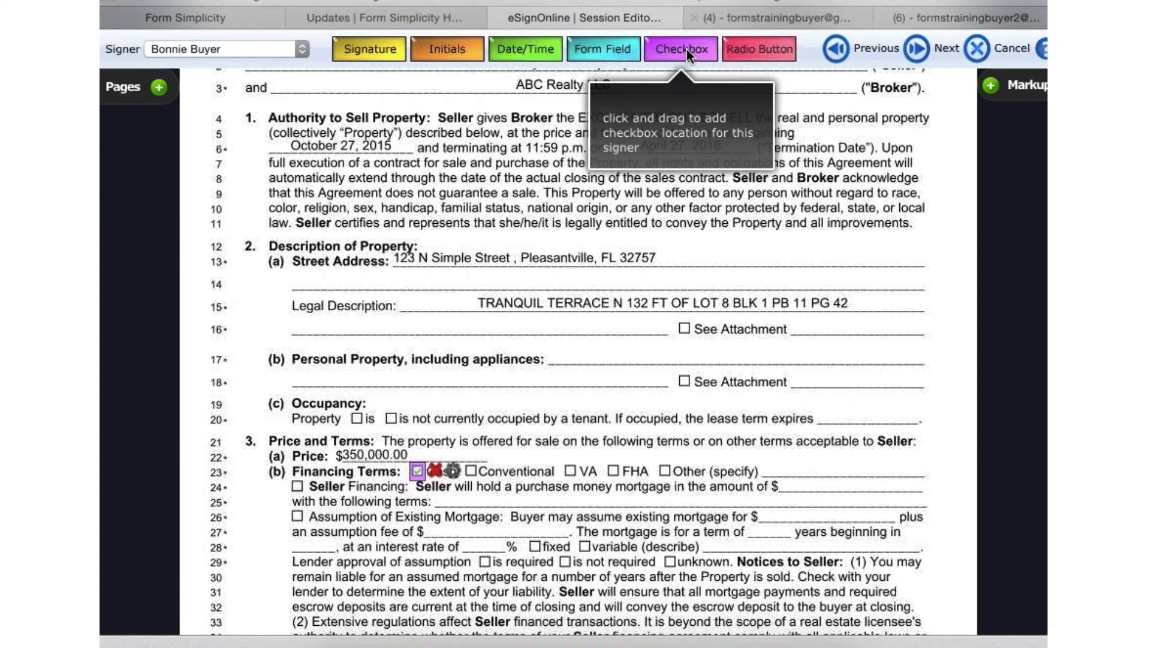
{"action": "left_click_drag", "start_coordinate": [686, 49], "coordinate": [467, 486]}
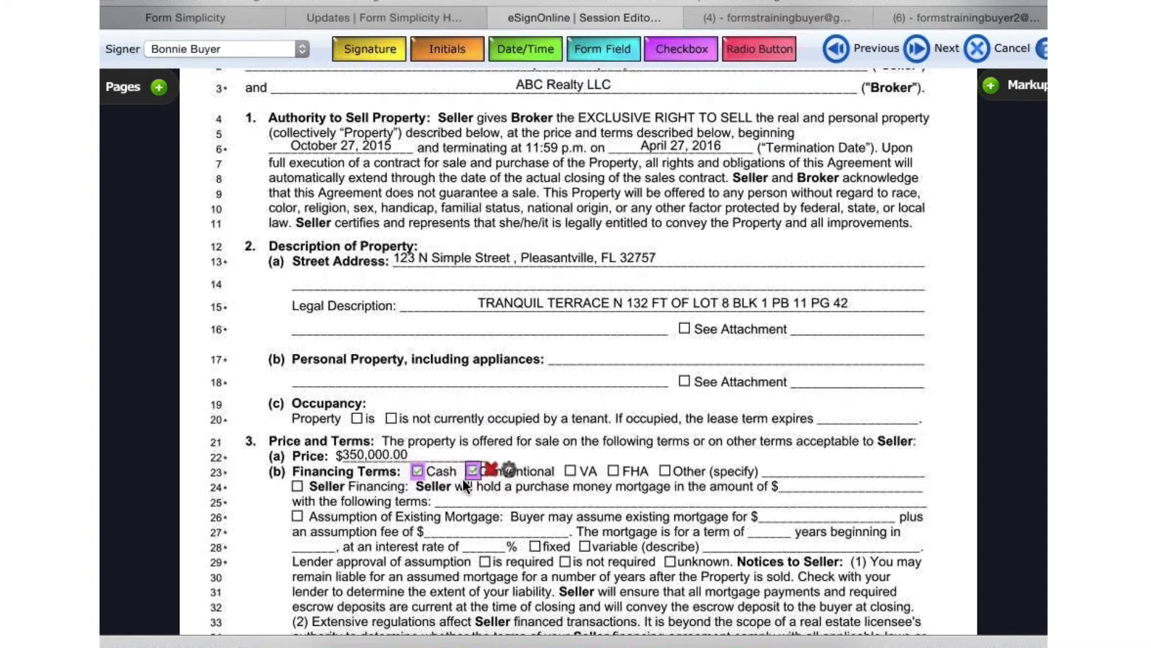
{"action": "left_click_drag", "start_coordinate": [686, 52], "coordinate": [604, 364]}
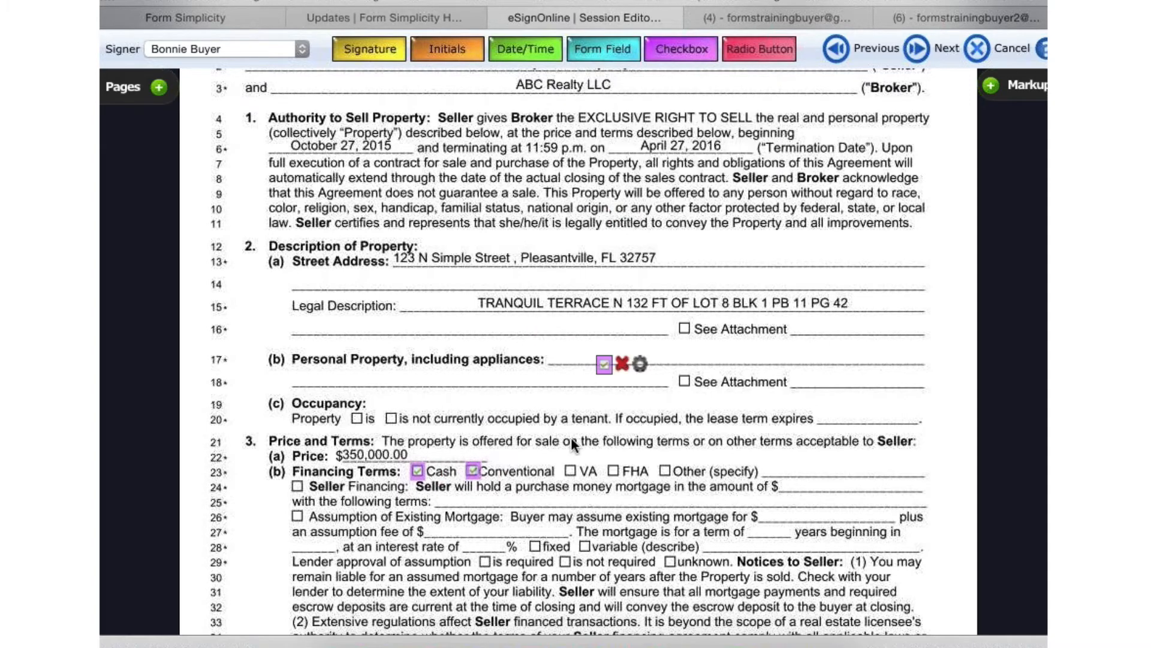
{"action": "left_click_drag", "start_coordinate": [573, 444], "coordinate": [563, 476]}
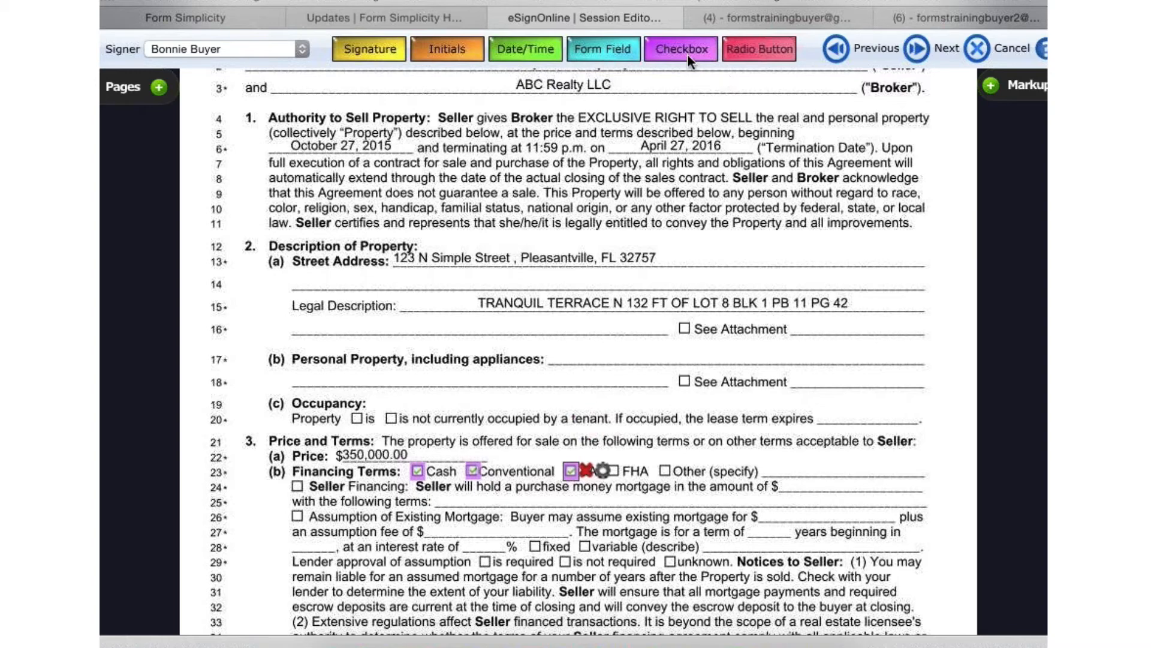
{"action": "left_click_drag", "start_coordinate": [687, 53], "coordinate": [613, 476]}
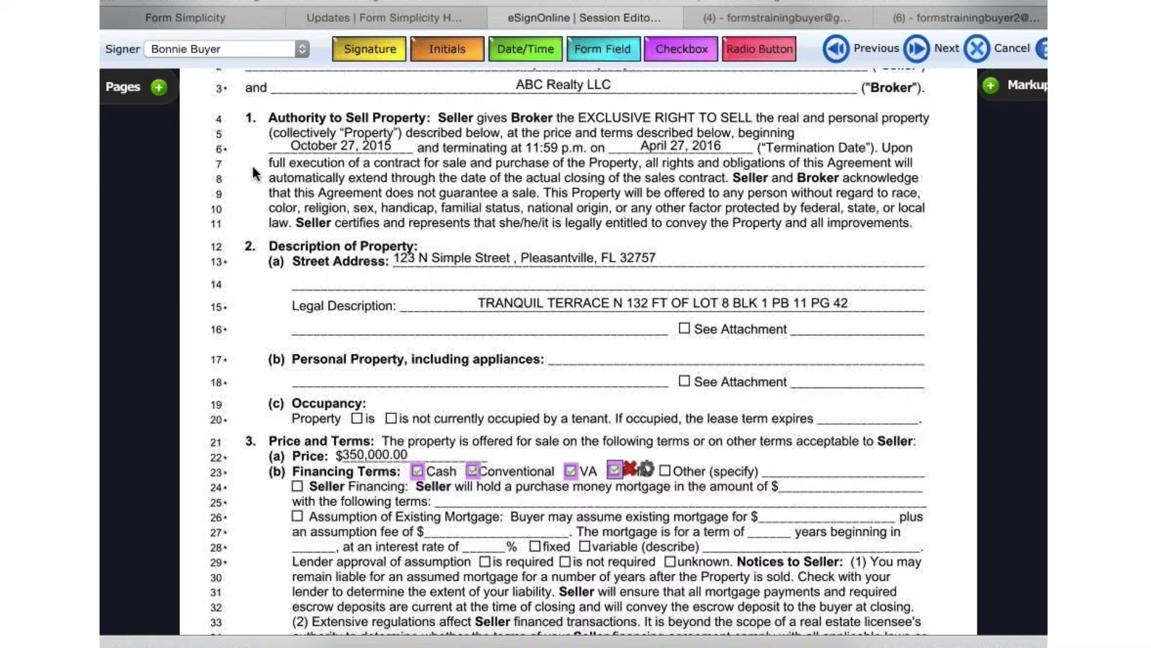
- Keep the first seller as signer and save the FHA checkbox's properties as Optional
{"action": "left_click", "coordinate": [190, 49]}
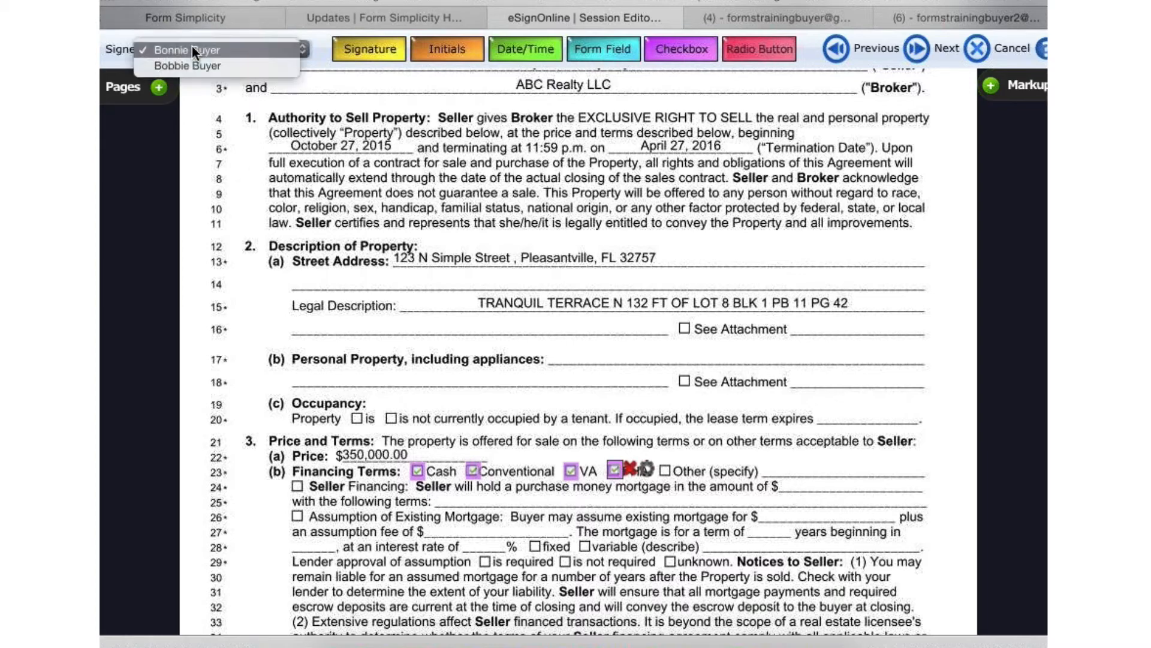
{"action": "left_click", "coordinate": [229, 46]}
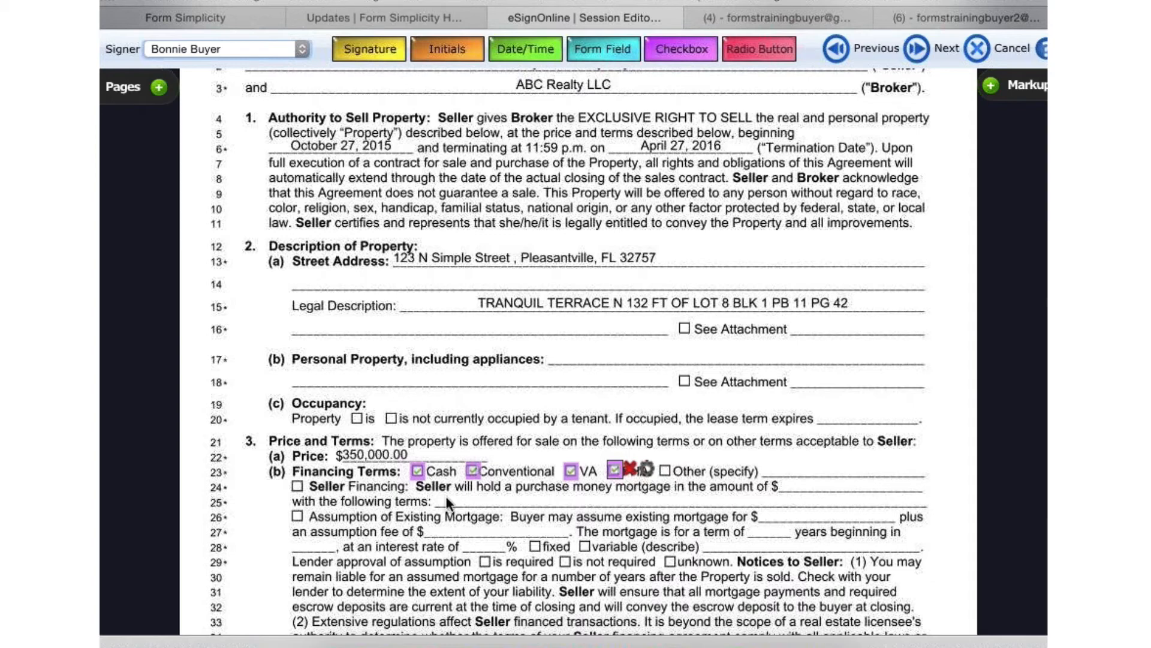
{"action": "left_click", "coordinate": [647, 469]}
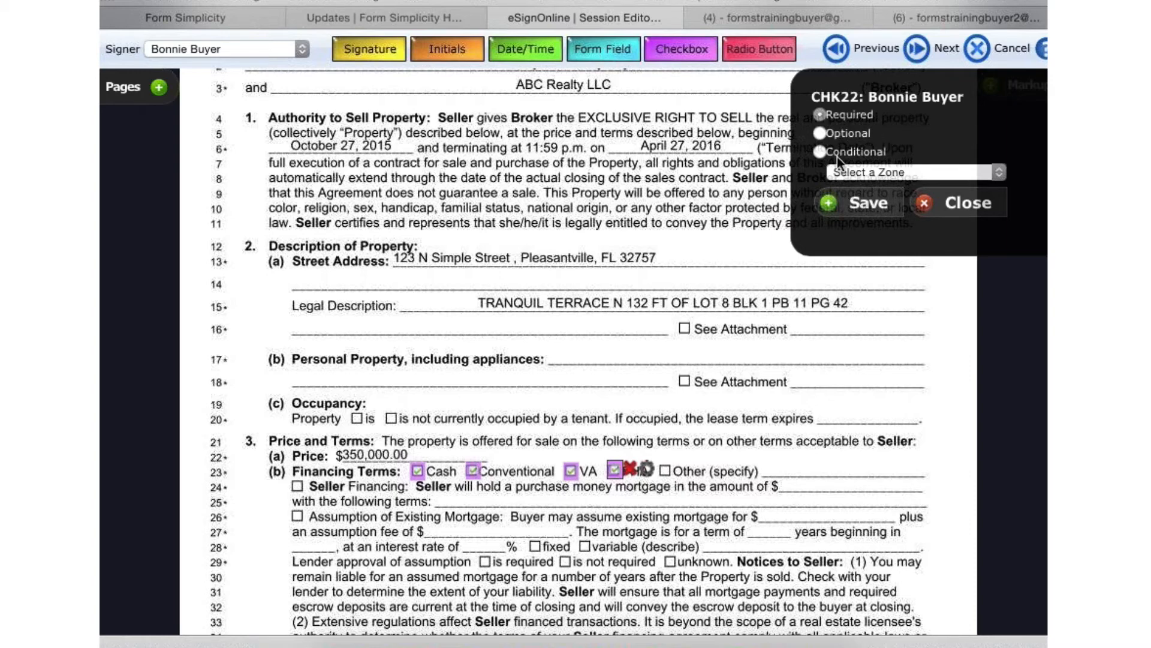
{"action": "left_click", "coordinate": [819, 154]}
{"action": "left_click", "coordinate": [820, 133]}
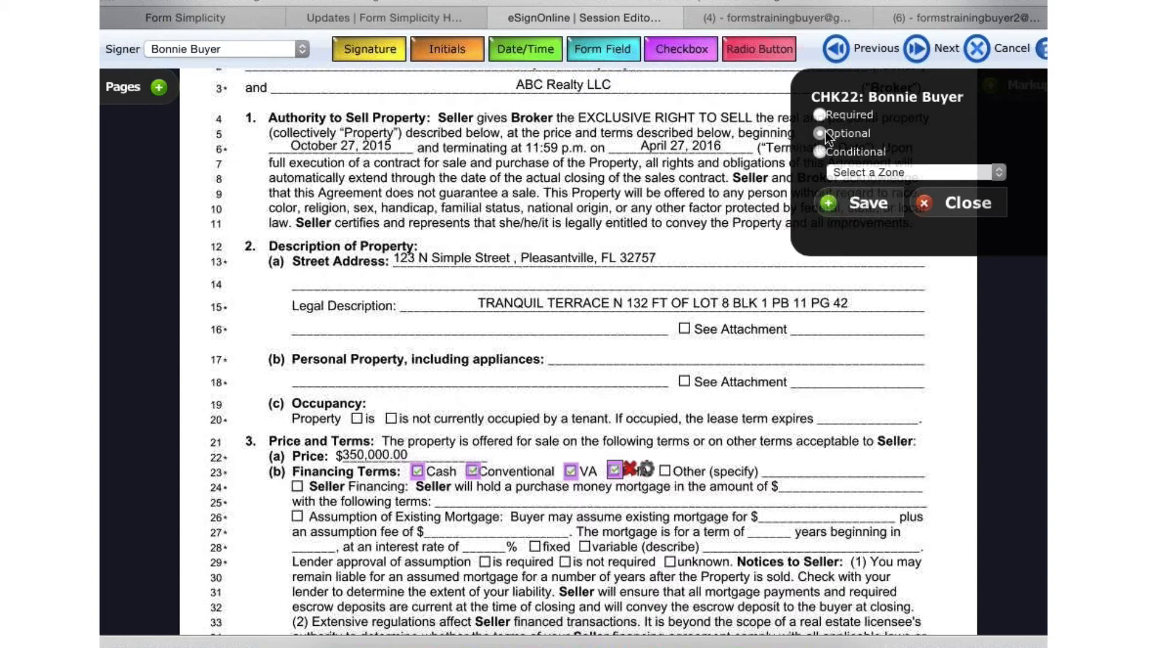
{"action": "left_click", "coordinate": [866, 203]}
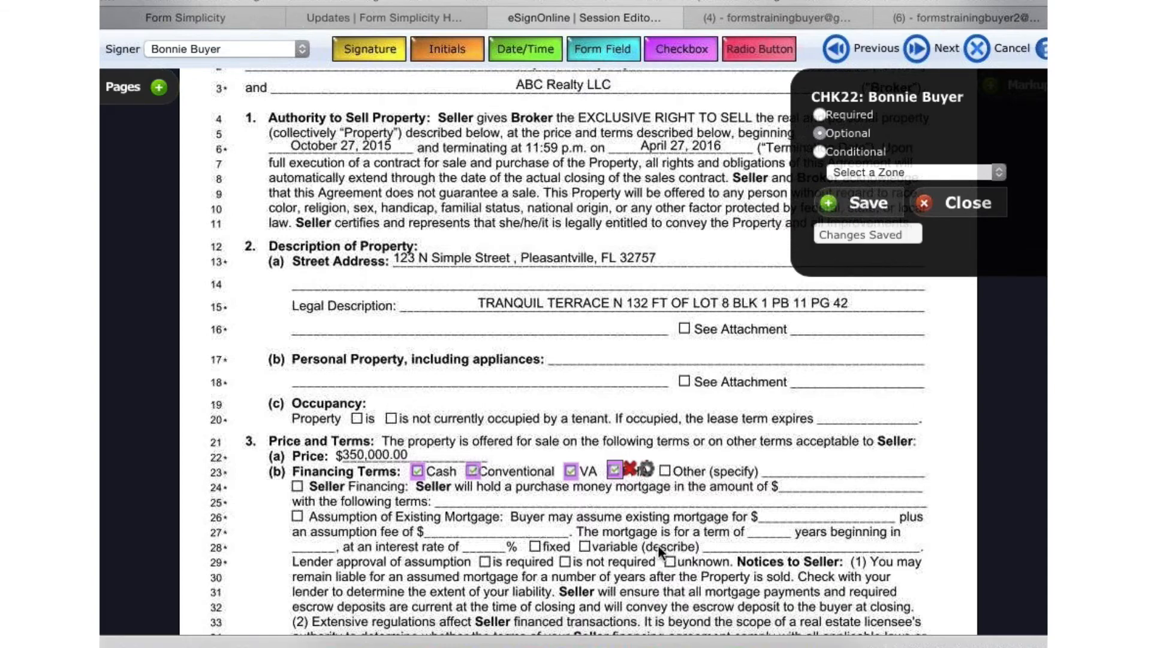
{"action": "scroll", "coordinate": [657, 545], "scroll_direction": "down", "scroll_amount": 3}
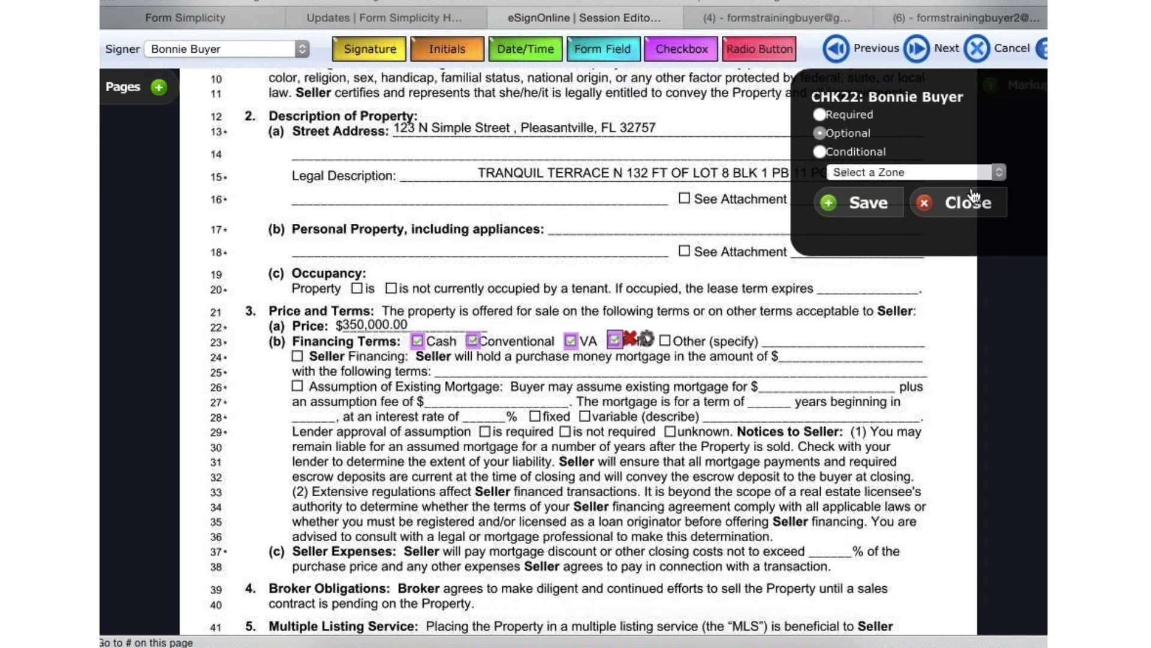
{"action": "left_click", "coordinate": [966, 202]}
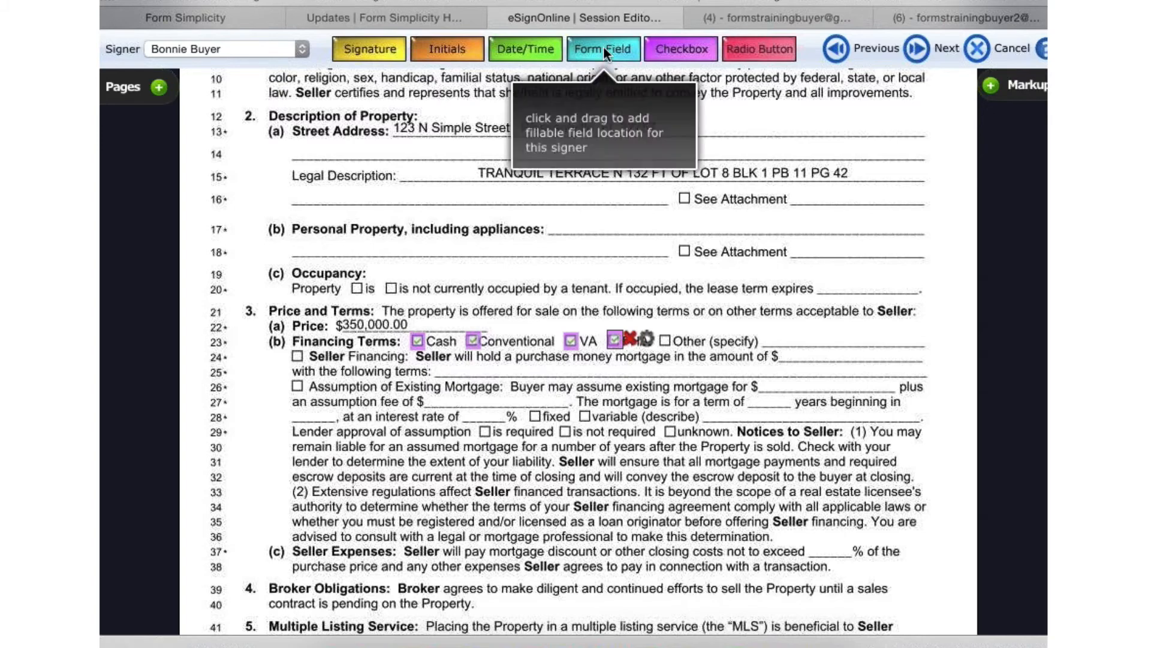
- Add a fillable form field for the first seller on the Personal Property line, and switch the active signer to the second seller
{"action": "left_click_drag", "start_coordinate": [603, 45], "coordinate": [542, 231]}
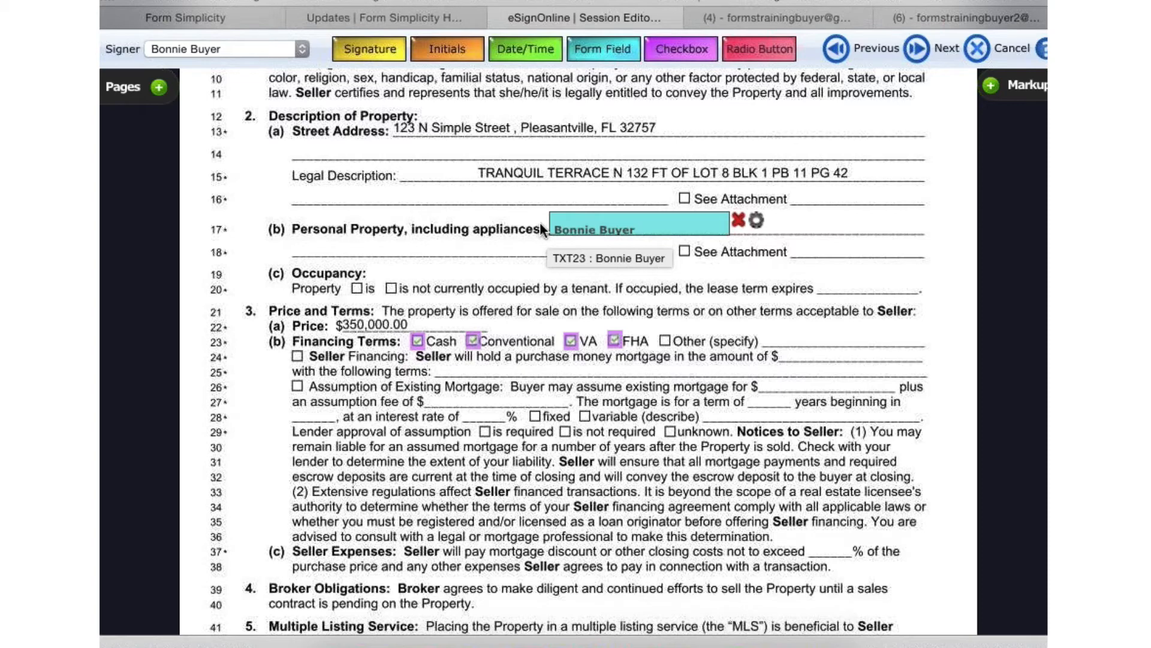
{"action": "left_click", "coordinate": [235, 50]}
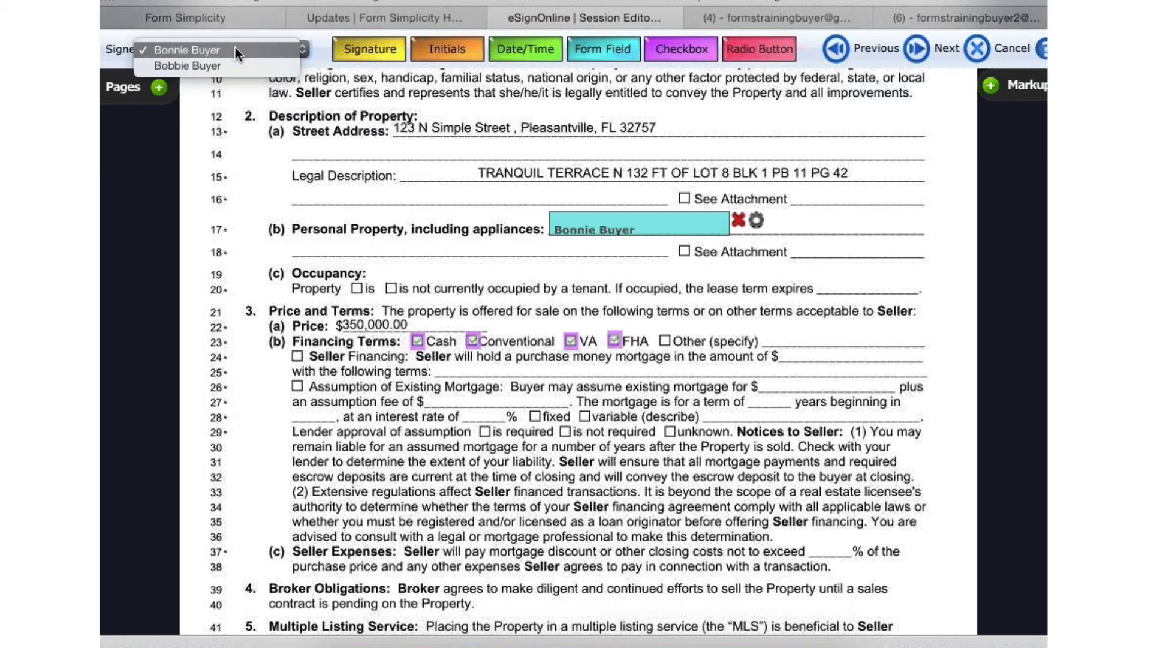
{"action": "left_click", "coordinate": [217, 66]}
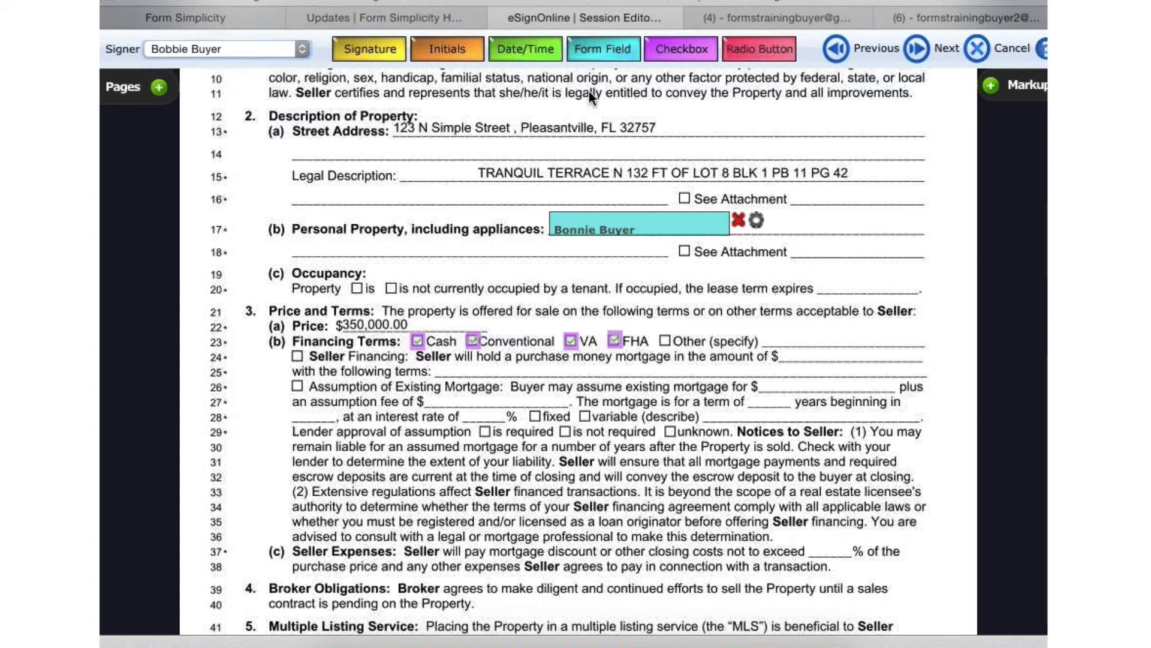
- Try adding a radio button option group on the See Attachment line under Personal Property, and cancel its creation
{"action": "left_click_drag", "start_coordinate": [695, 48], "coordinate": [613, 353]}
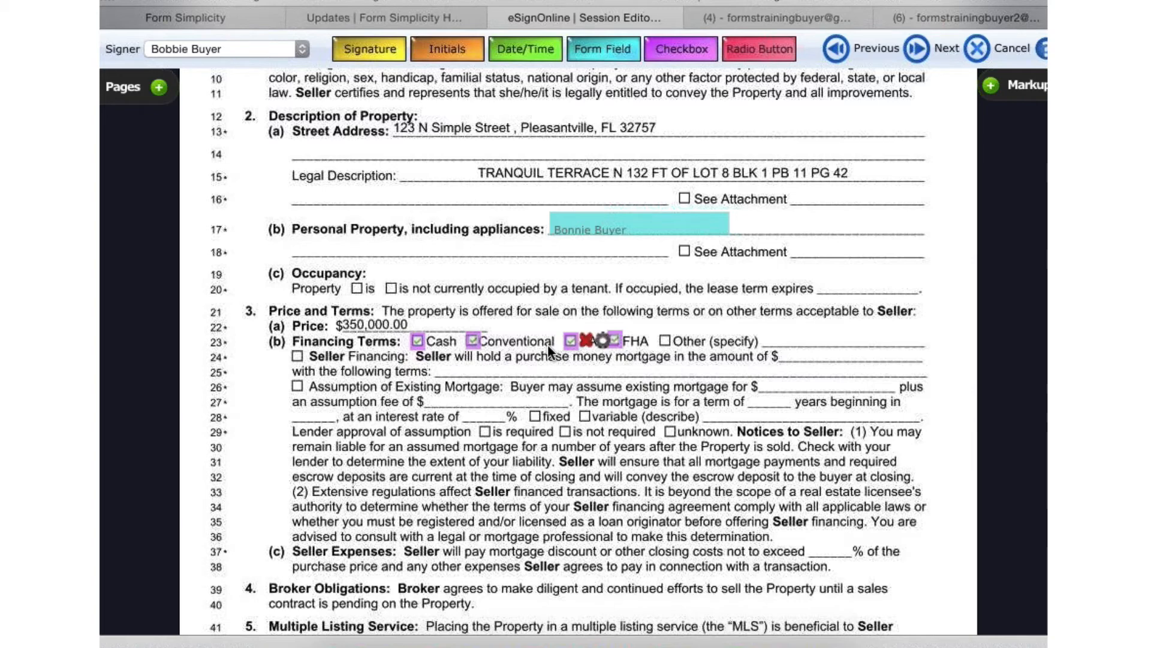
{"action": "mouse_move", "coordinate": [603, 343]}
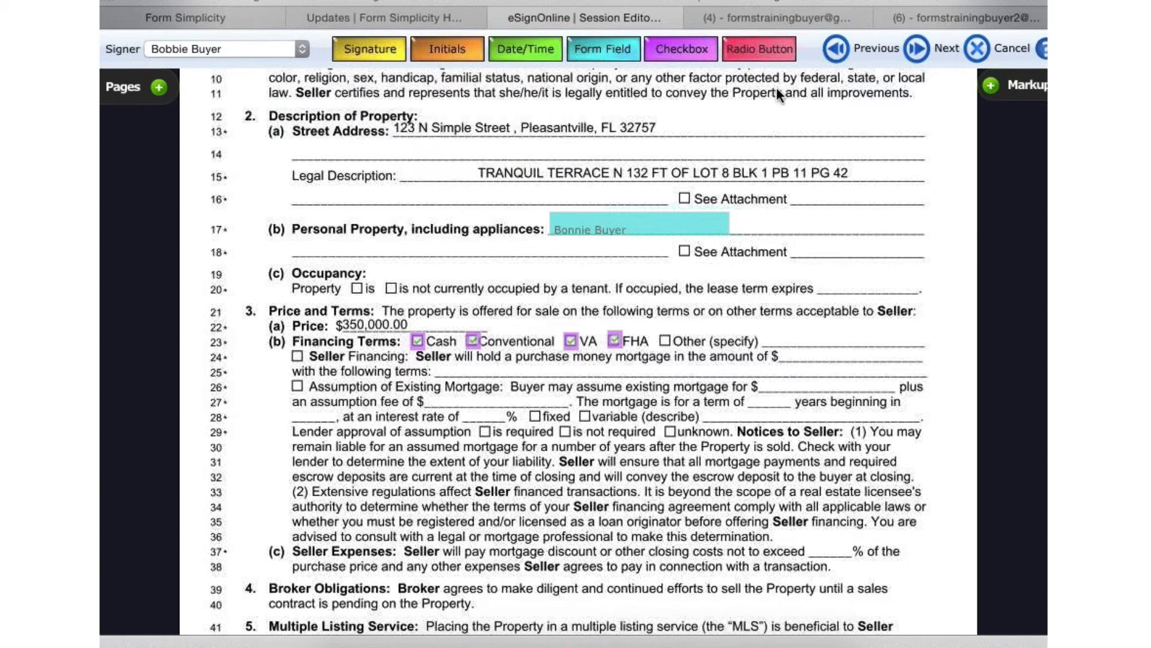
{"action": "left_click_drag", "start_coordinate": [756, 45], "coordinate": [842, 260]}
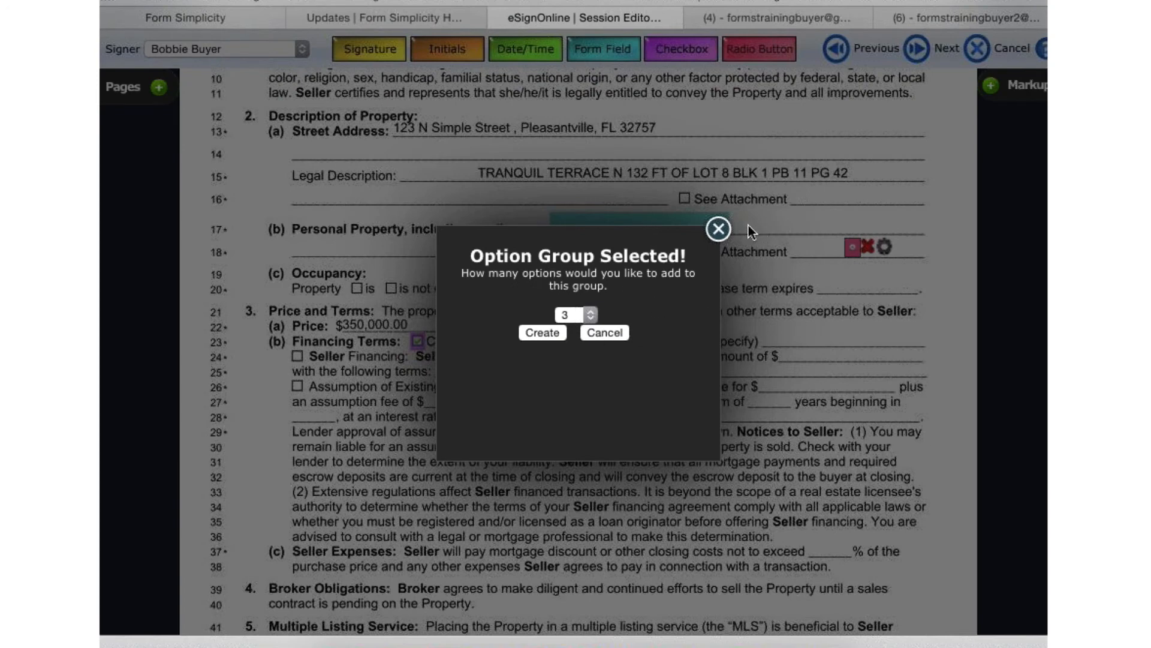
{"action": "left_click", "coordinate": [615, 336]}
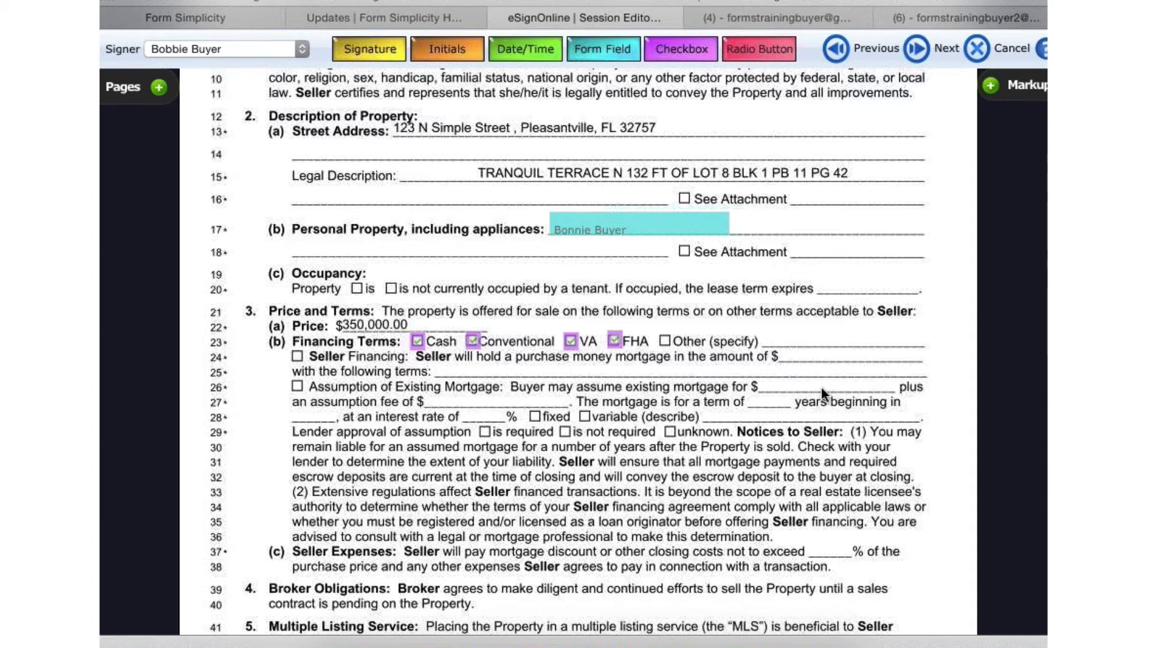
- Highlight lines 31 and 32 of the Notices to Seller text with the markup tools, and delete the highlight
{"action": "scroll", "coordinate": [821, 388], "scroll_direction": "down", "scroll_amount": 5}
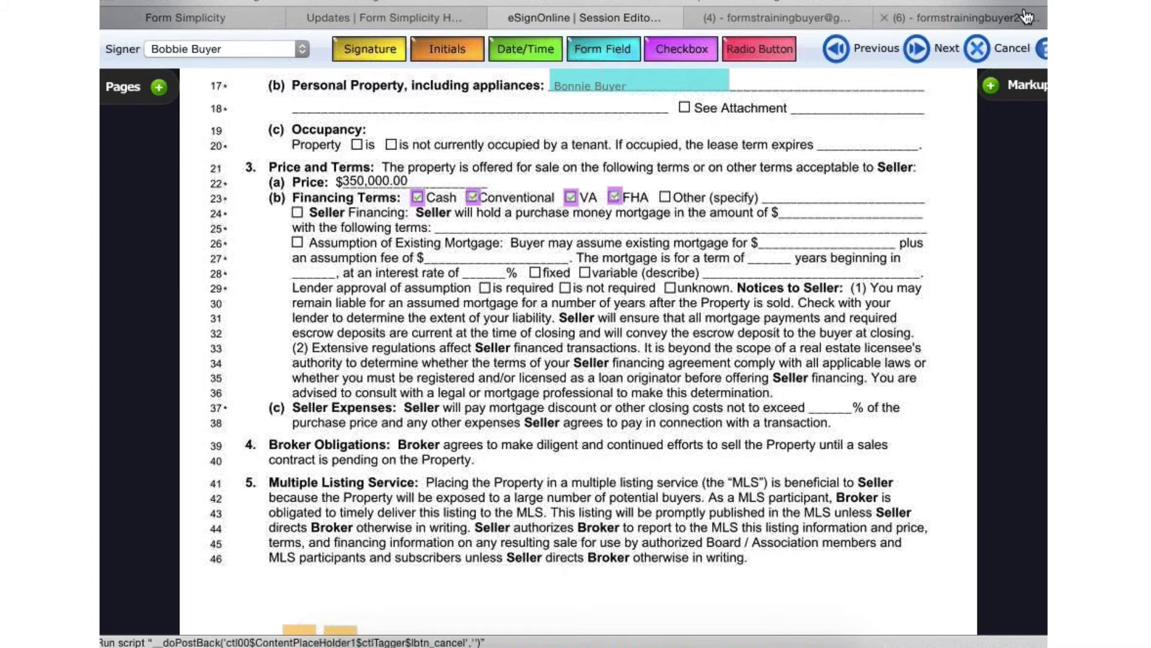
{"action": "left_click", "coordinate": [992, 87]}
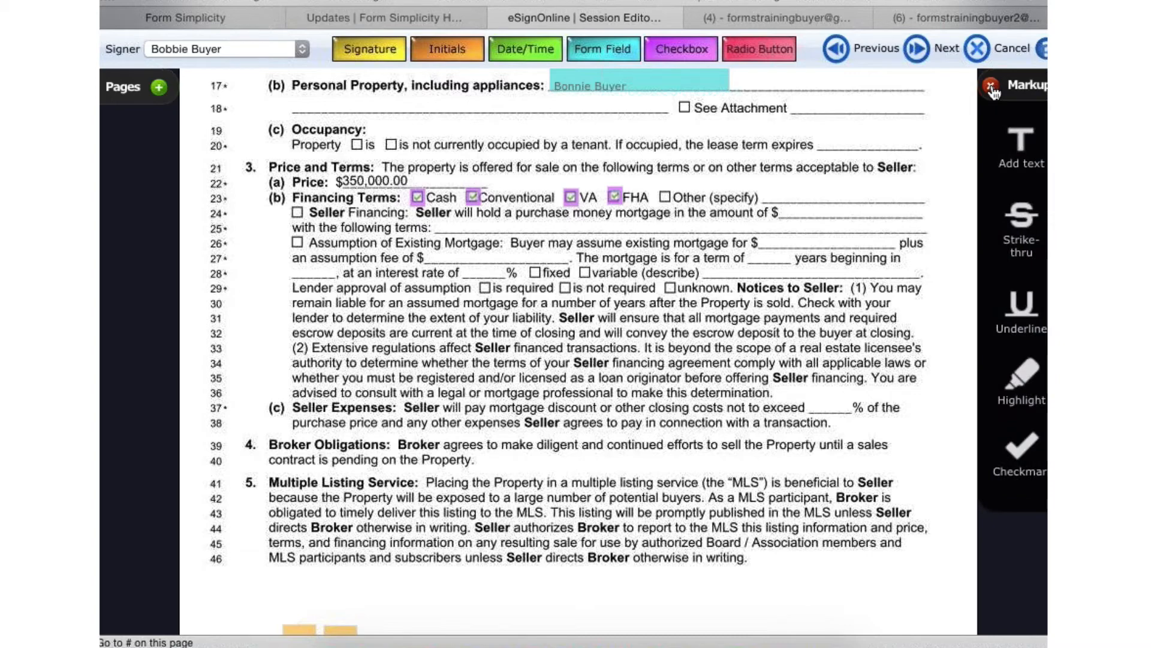
{"action": "left_click", "coordinate": [1029, 393]}
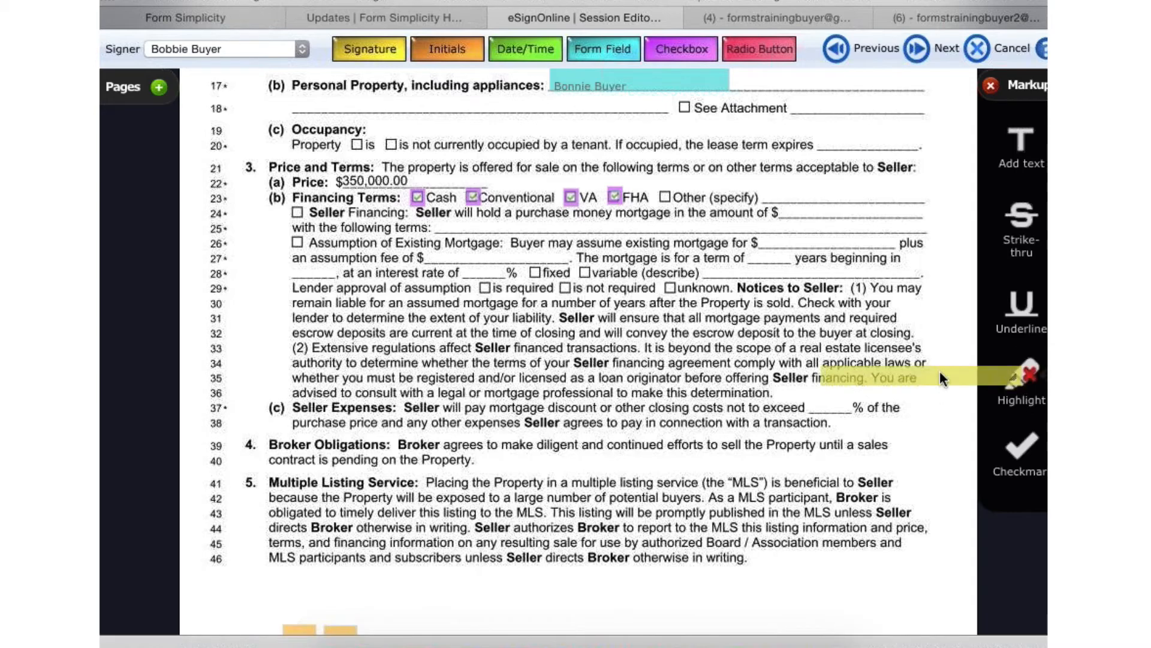
{"action": "mouse_move", "coordinate": [940, 371]}
{"action": "left_mouse_down"}
{"action": "mouse_move", "coordinate": [572, 371]}
{"action": "mouse_move", "coordinate": [570, 355]}
{"action": "mouse_move", "coordinate": [423, 313]}
{"action": "left_mouse_up"}
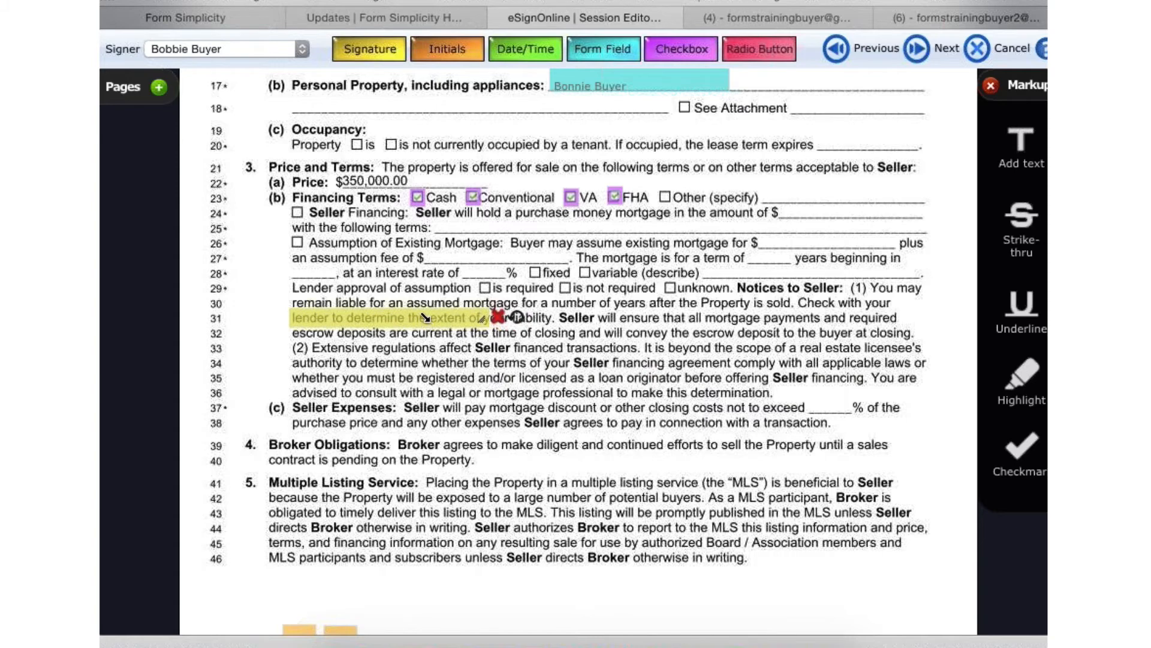
{"action": "left_click_drag", "start_coordinate": [489, 325], "coordinate": [895, 330]}
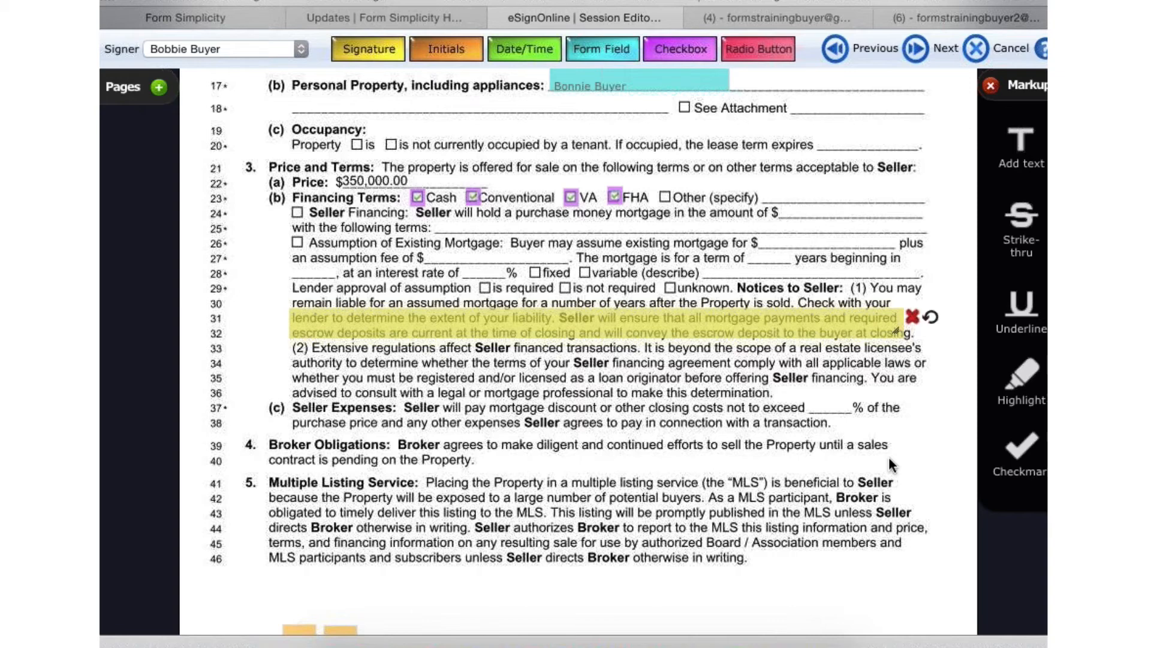
{"action": "left_click", "coordinate": [912, 318]}
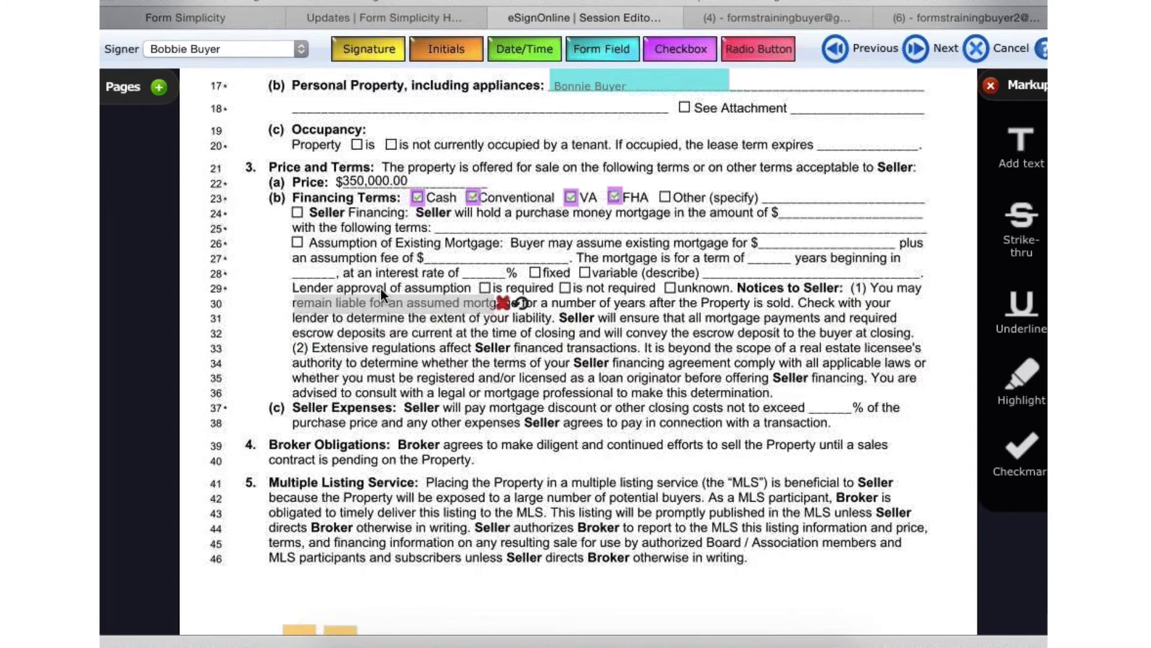
- Underline the full width of line 30 and strike through the escrow deposits text on line 32
{"action": "left_click", "coordinate": [517, 305]}
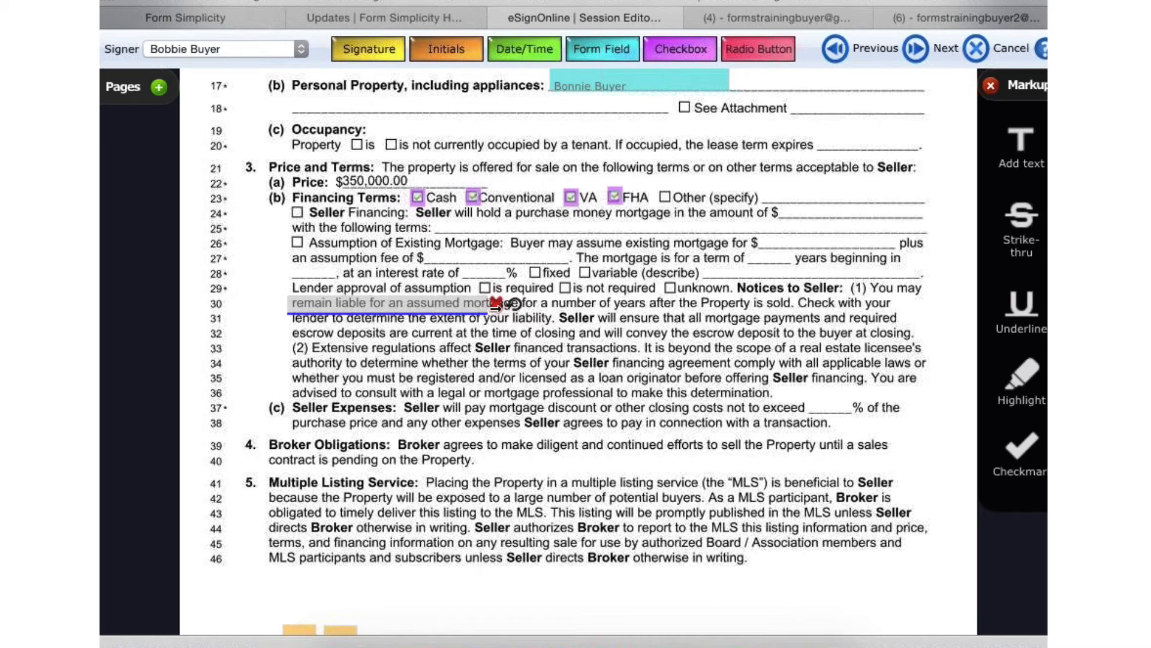
{"action": "left_click_drag", "start_coordinate": [486, 312], "coordinate": [974, 319]}
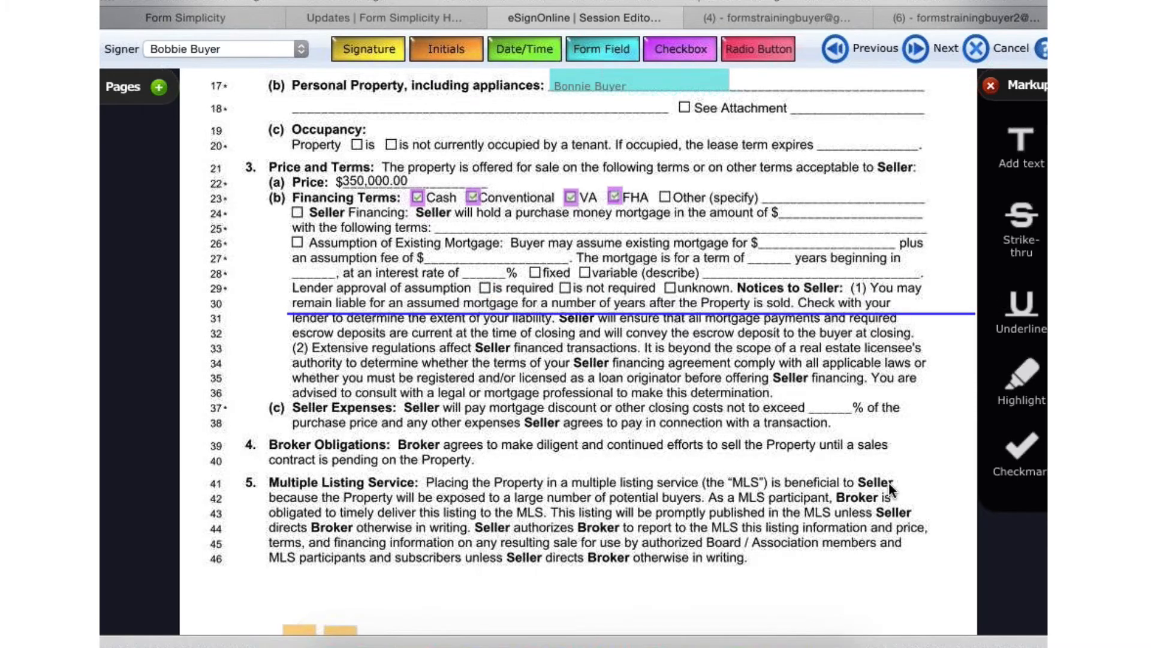
{"action": "left_click_drag", "start_coordinate": [1021, 217], "coordinate": [862, 352]}
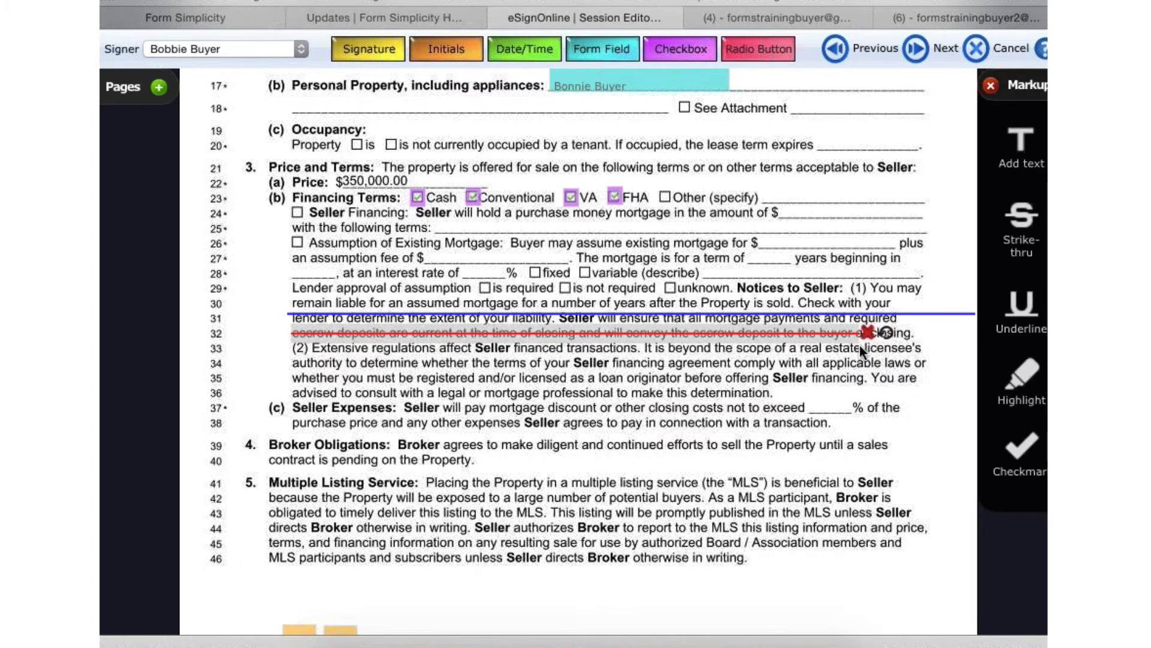
{"action": "left_click", "coordinate": [860, 380]}
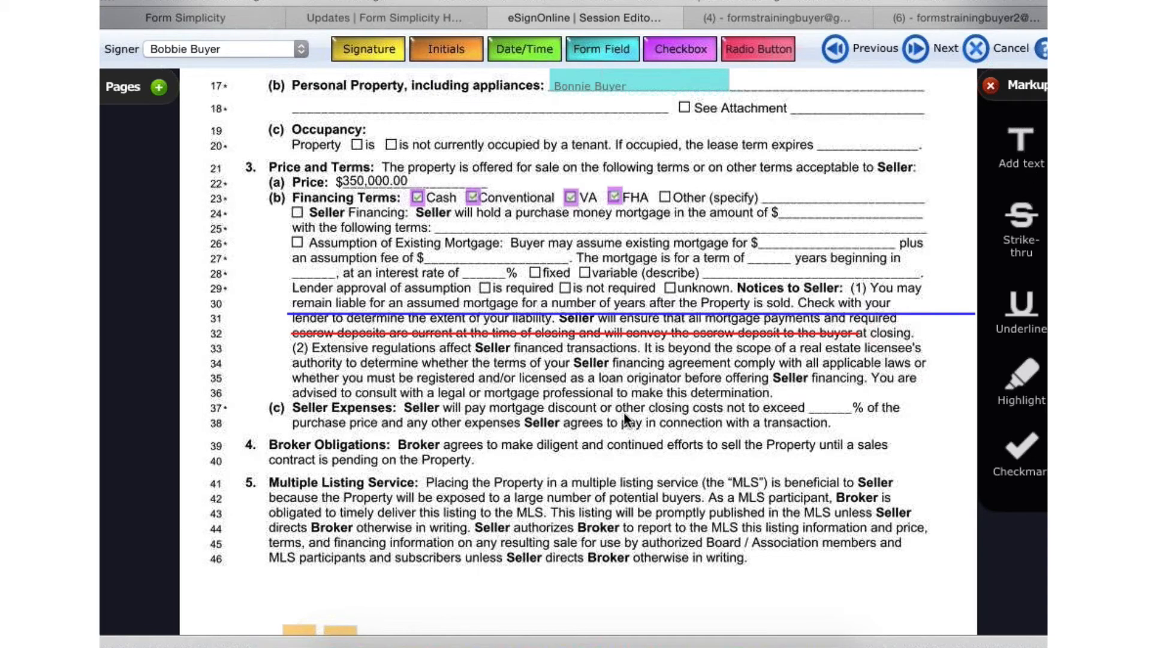
- Move the strikethrough onto the Price line and shorten it to cover only the 350,000.00 amount
{"action": "scroll", "coordinate": [660, 418], "scroll_direction": "up", "scroll_amount": 3}
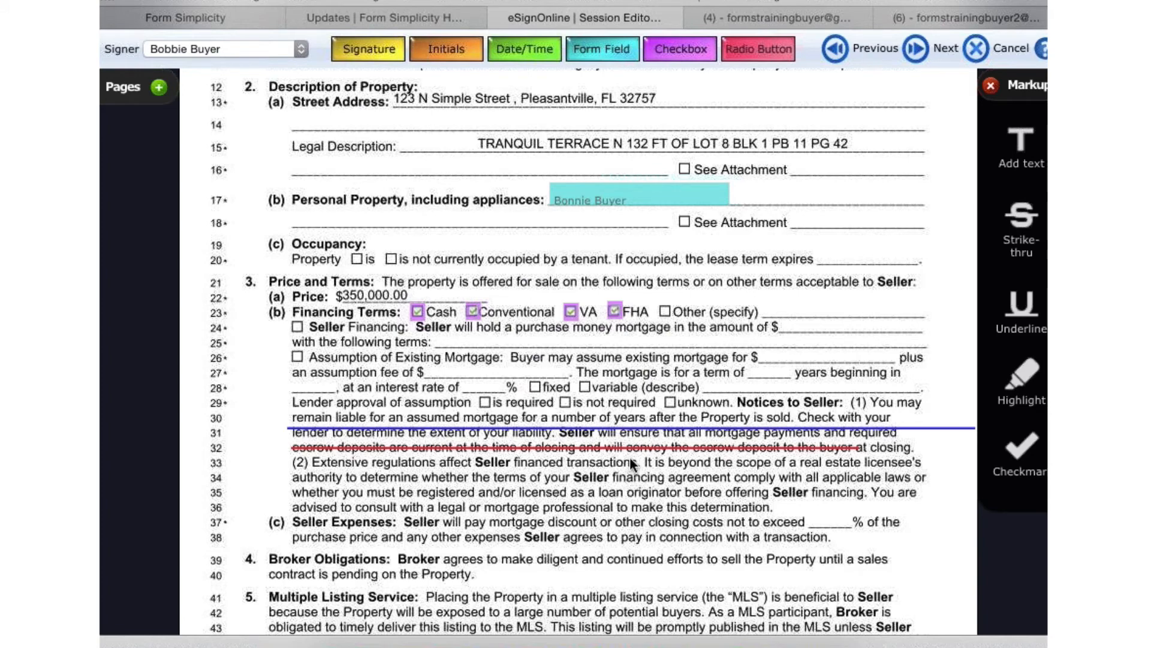
{"action": "mouse_move", "coordinate": [637, 455]}
{"action": "left_click_drag", "start_coordinate": [638, 442], "coordinate": [692, 289]}
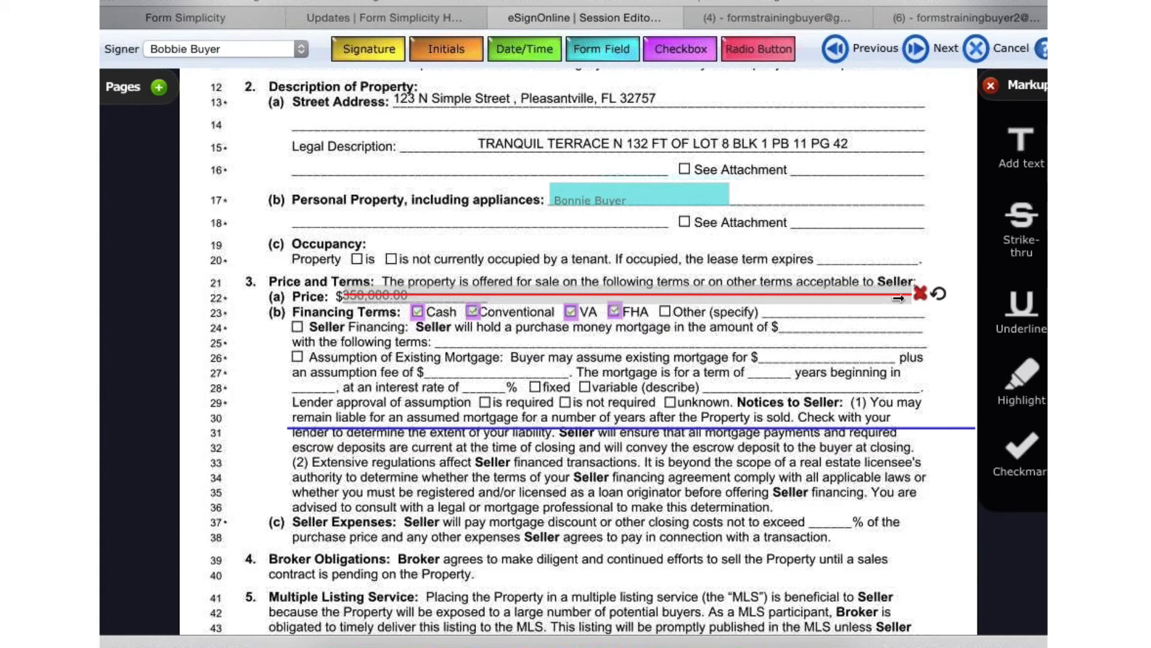
{"action": "left_click_drag", "start_coordinate": [898, 298], "coordinate": [408, 296]}
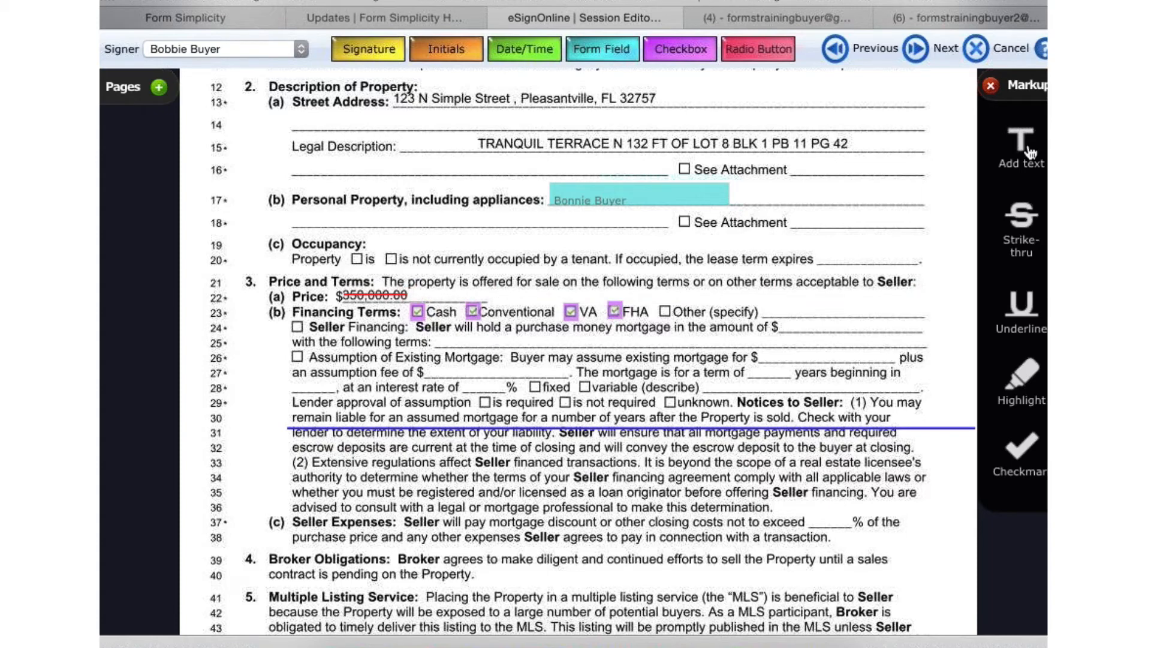
- Add a text markup reading $450,000.00 directly beside the struck-out price
{"action": "left_click_drag", "start_coordinate": [1030, 151], "coordinate": [621, 309]}
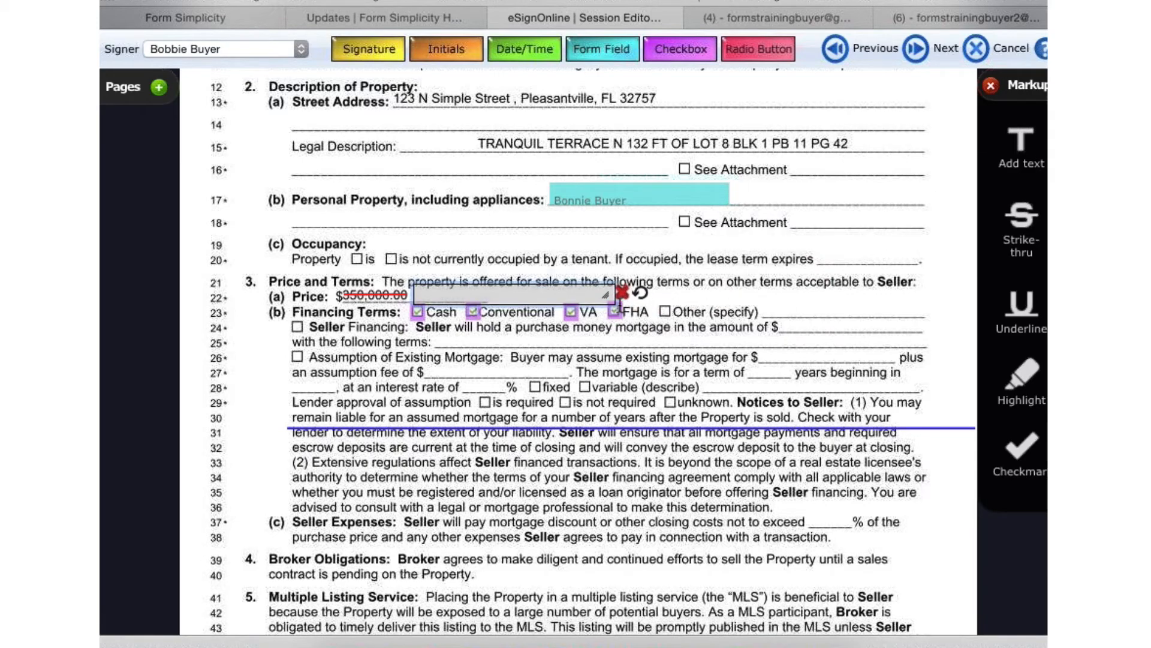
{"action": "type", "text": "$450,000.00"}
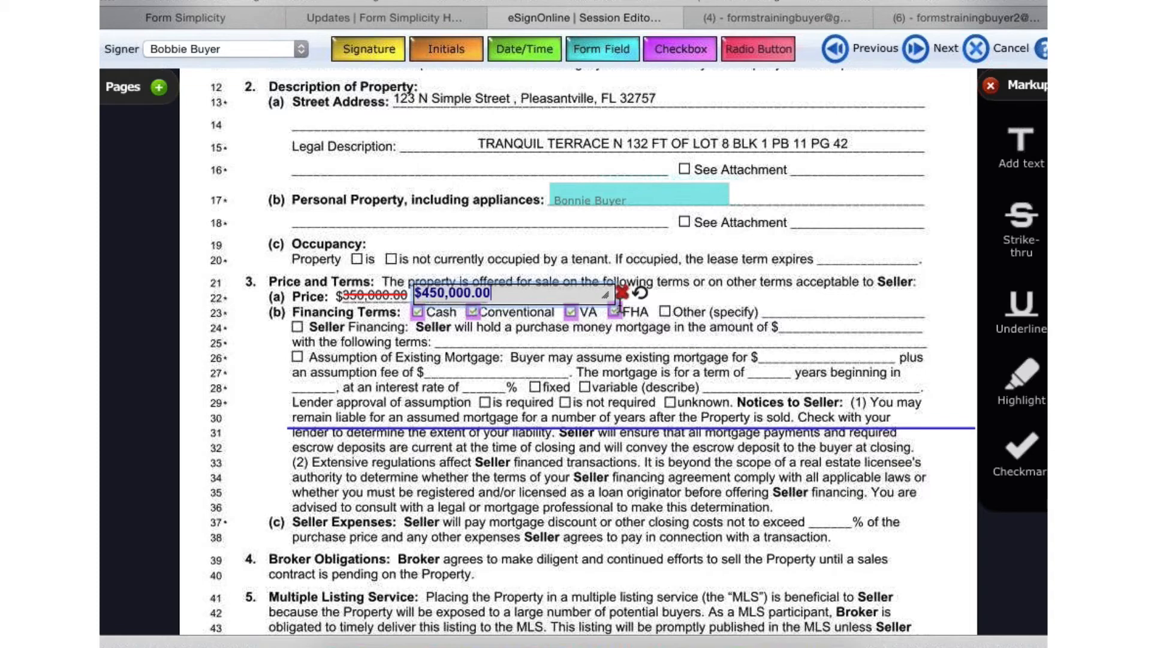
{"action": "left_click", "coordinate": [528, 347]}
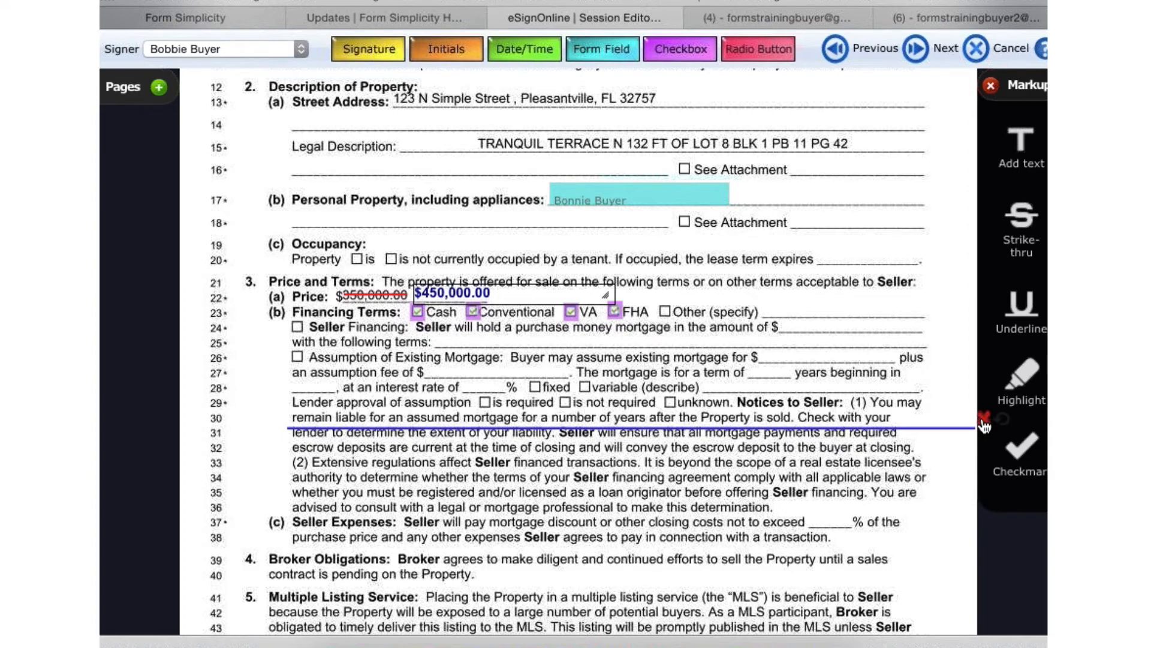
- Delete the underline below line 30 and narrow the replacement price's text box to fit its amount
{"action": "left_click", "coordinate": [983, 420]}
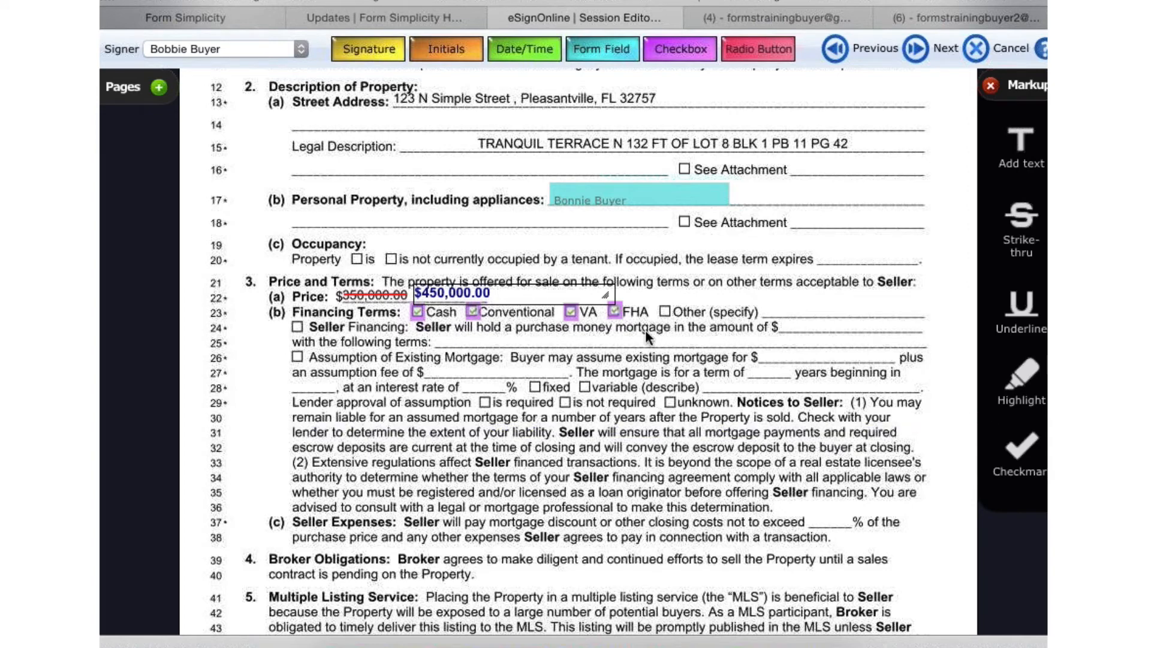
{"action": "mouse_move", "coordinate": [615, 298]}
{"action": "left_click_drag", "start_coordinate": [616, 300], "coordinate": [495, 297]}
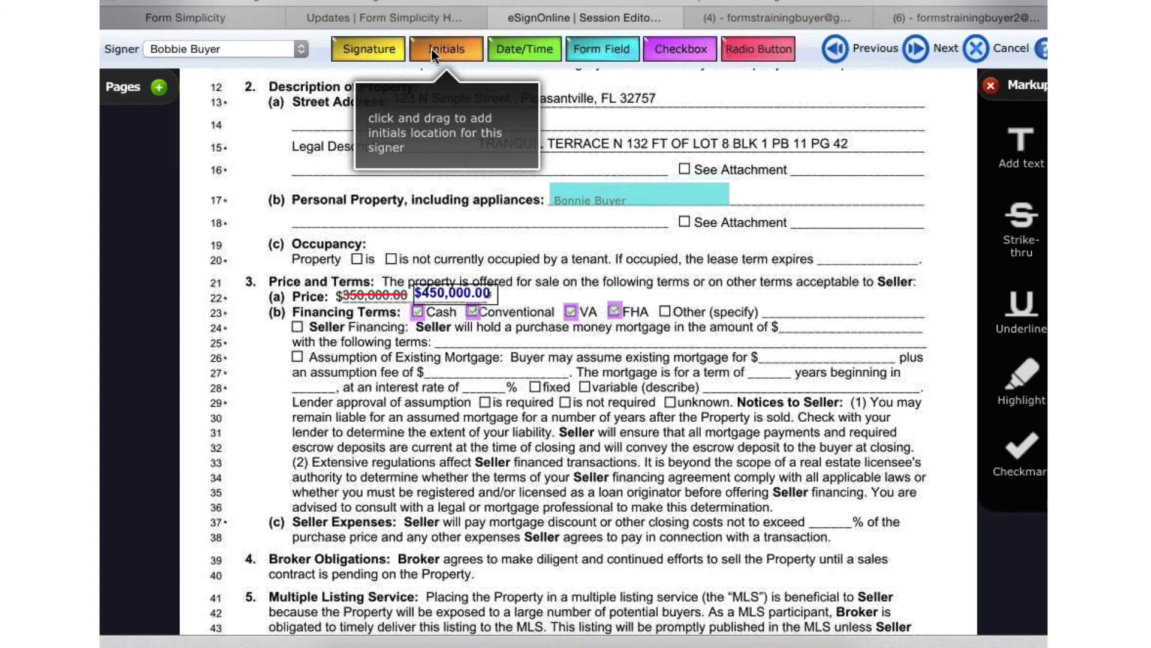
- Place initials locations for the second seller and the first seller side by side, right after the replacement price
{"action": "left_click_drag", "start_coordinate": [444, 49], "coordinate": [493, 309]}
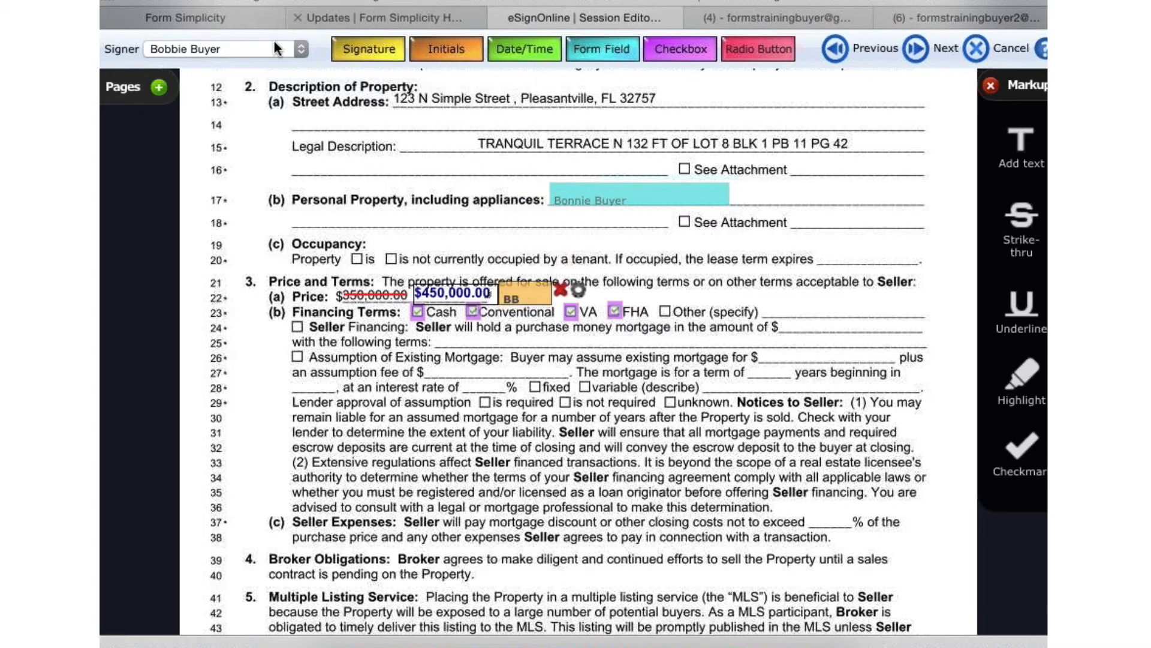
{"action": "left_click", "coordinate": [251, 46]}
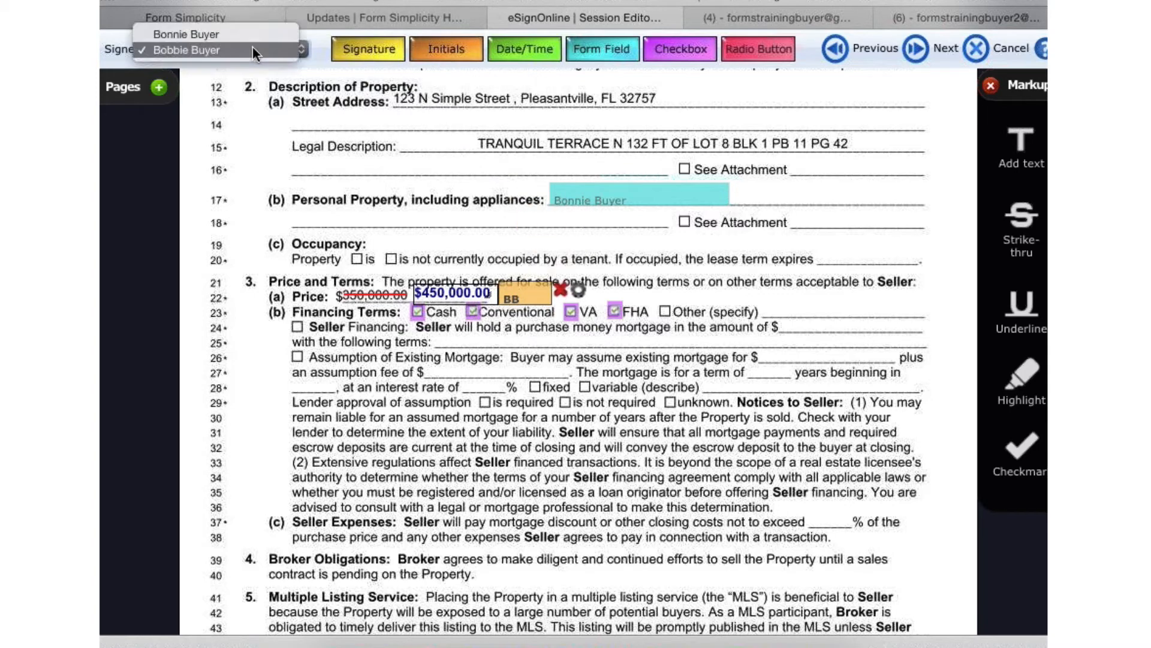
{"action": "left_click", "coordinate": [201, 34]}
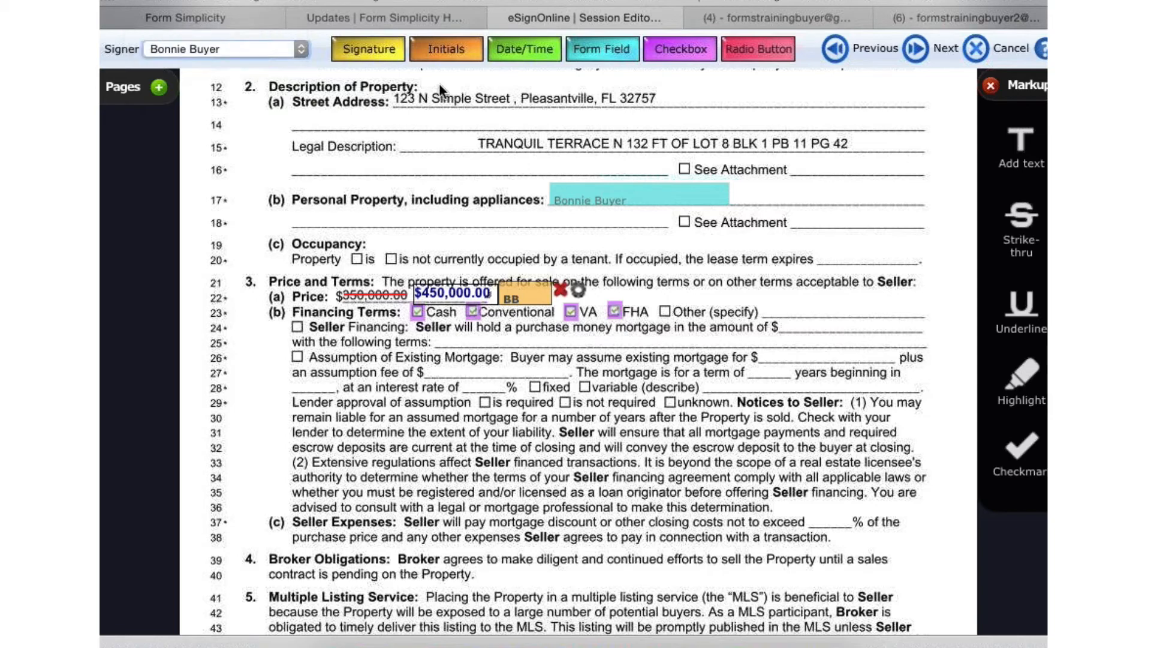
{"action": "left_click", "coordinate": [462, 51]}
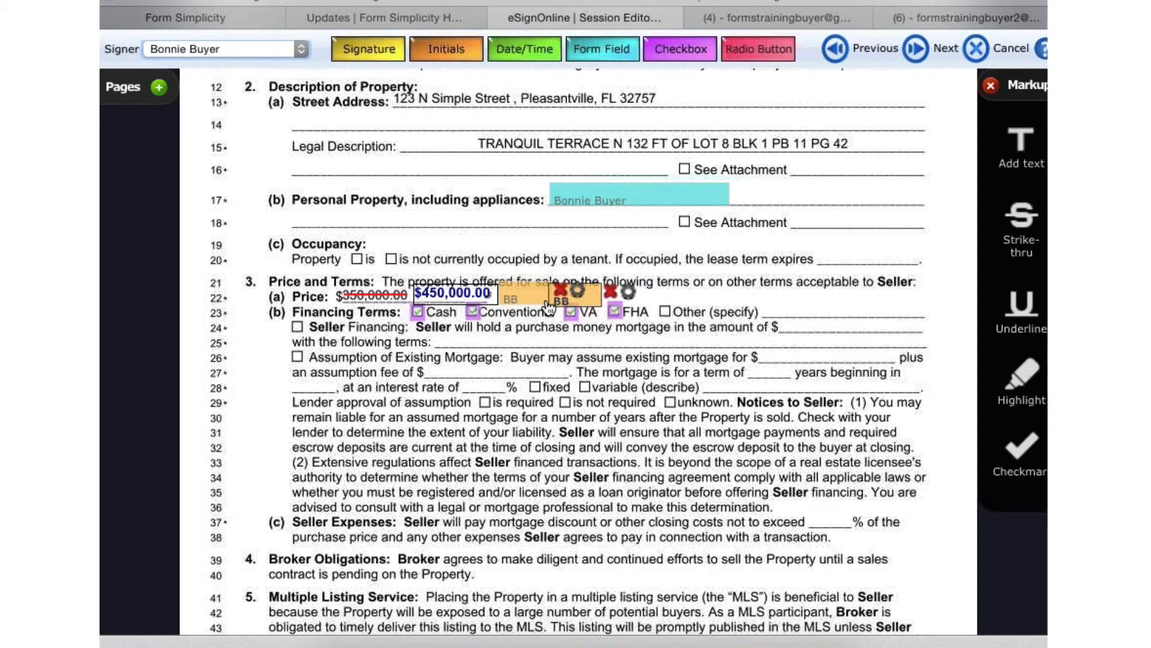
{"action": "left_click", "coordinate": [551, 299]}
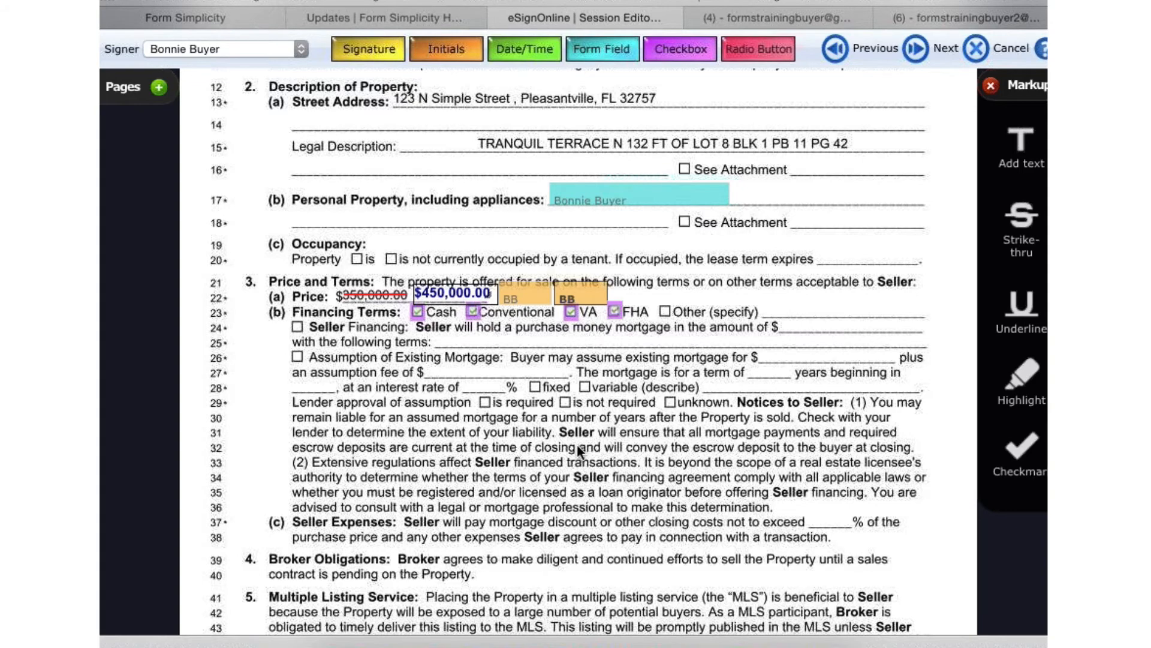
{"action": "scroll", "coordinate": [576, 444], "scroll_direction": "down", "scroll_amount": 3}
{"action": "scroll", "coordinate": [577, 444], "scroll_direction": "down", "scroll_amount": 1}
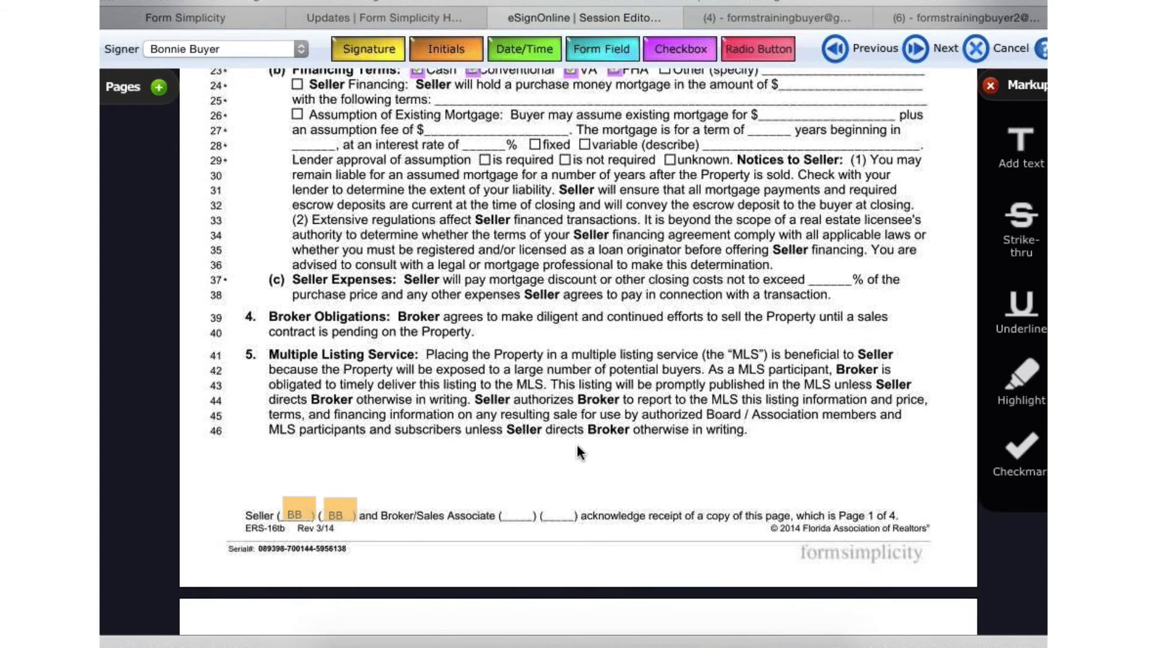
{"action": "scroll", "coordinate": [577, 443], "scroll_direction": "up", "scroll_amount": 1}
{"action": "scroll", "coordinate": [576, 444], "scroll_direction": "up", "scroll_amount": 1}
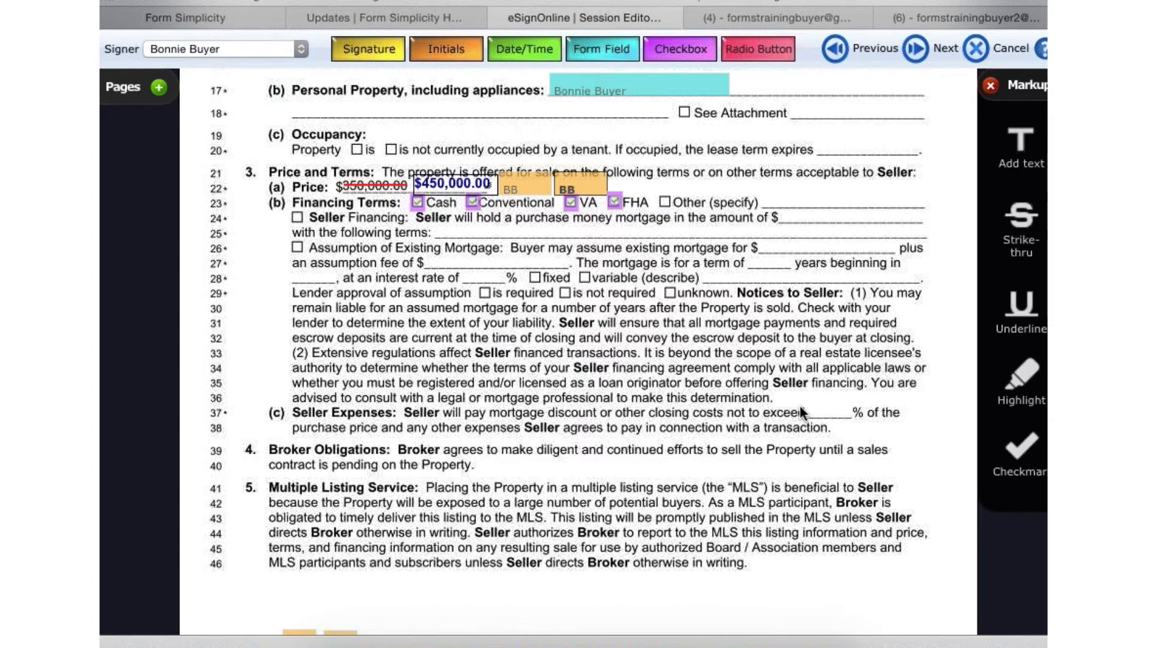
{"action": "scroll", "coordinate": [821, 401], "scroll_direction": "up", "scroll_amount": 2}
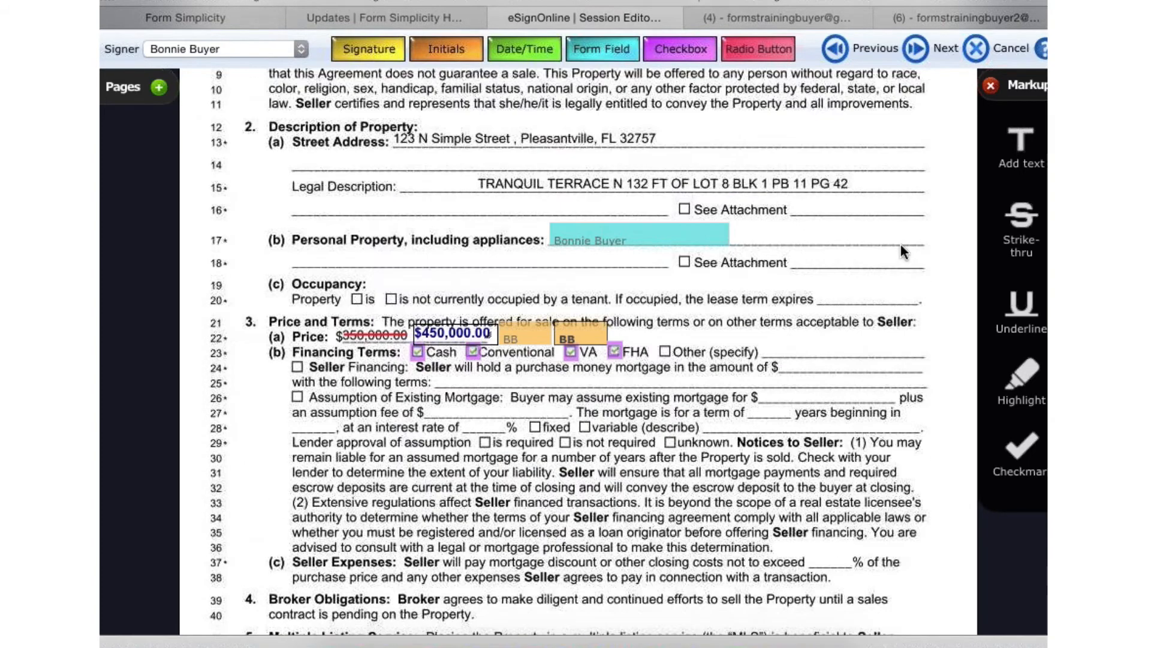
{"action": "left_click", "coordinate": [991, 85]}
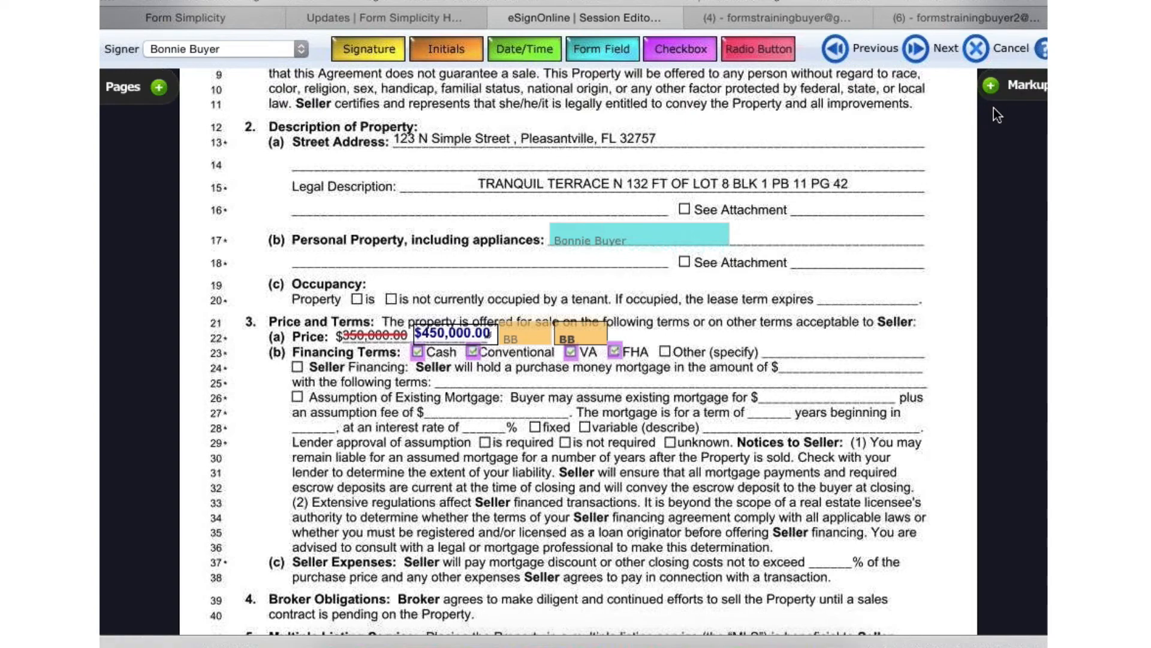
{"action": "left_click", "coordinate": [992, 87]}
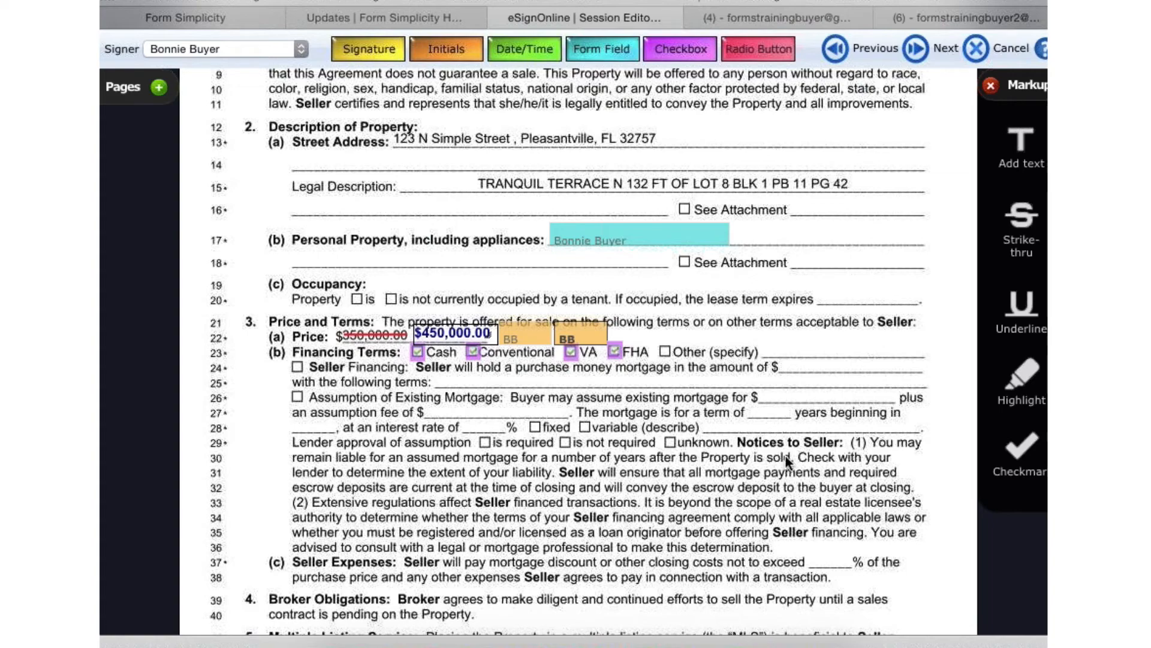
- Delete both initials locations on the Initials of Seller line in the Broker Authority section
{"action": "scroll", "coordinate": [787, 405], "scroll_direction": "down", "scroll_amount": 10}
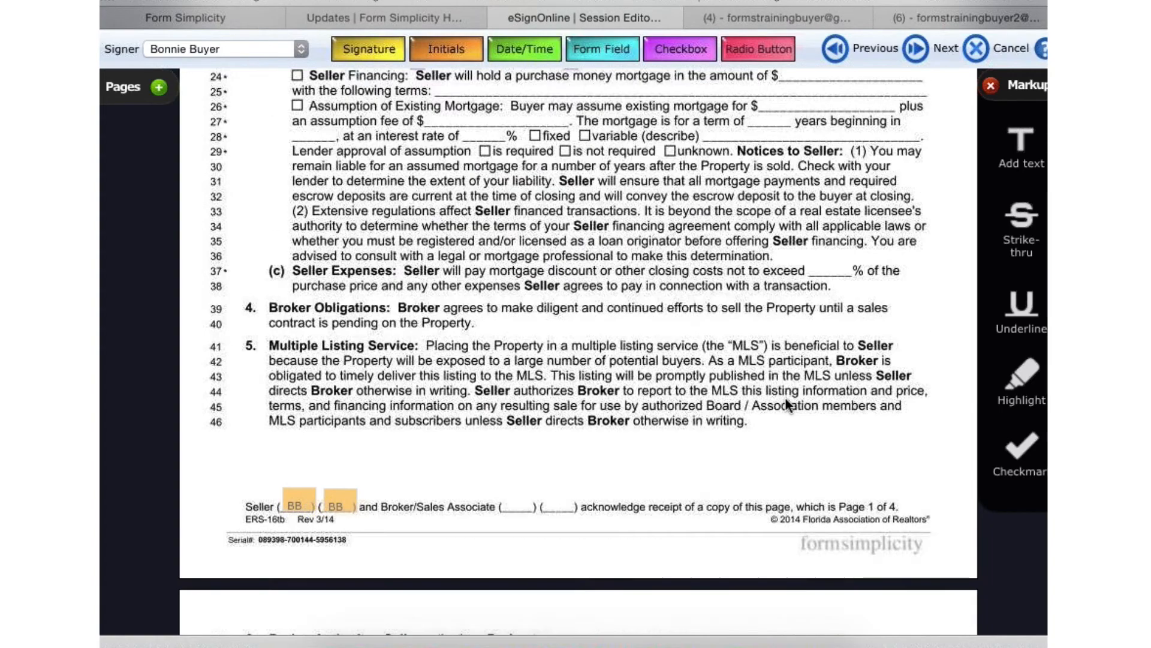
{"action": "scroll", "coordinate": [786, 398], "scroll_direction": "down", "scroll_amount": 3}
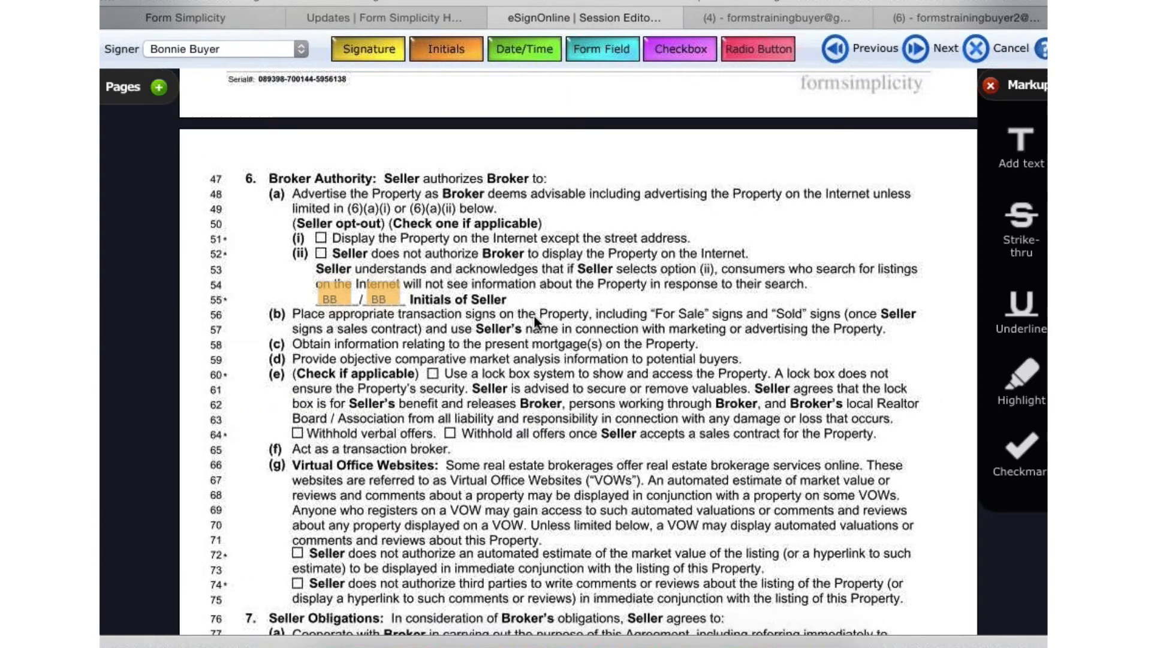
{"action": "scroll", "coordinate": [495, 318], "scroll_direction": "down", "scroll_amount": 1}
{"action": "scroll", "coordinate": [495, 318], "scroll_direction": "down", "scroll_amount": 3}
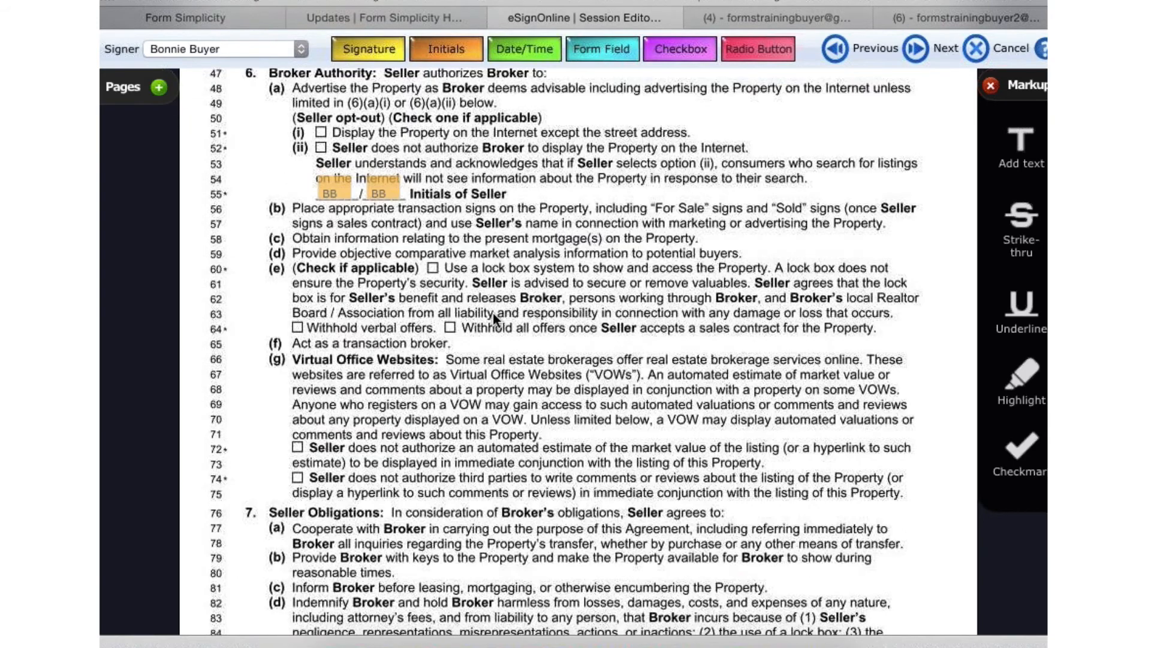
{"action": "scroll", "coordinate": [496, 318], "scroll_direction": "up", "scroll_amount": 3}
{"action": "mouse_move", "coordinate": [382, 285]}
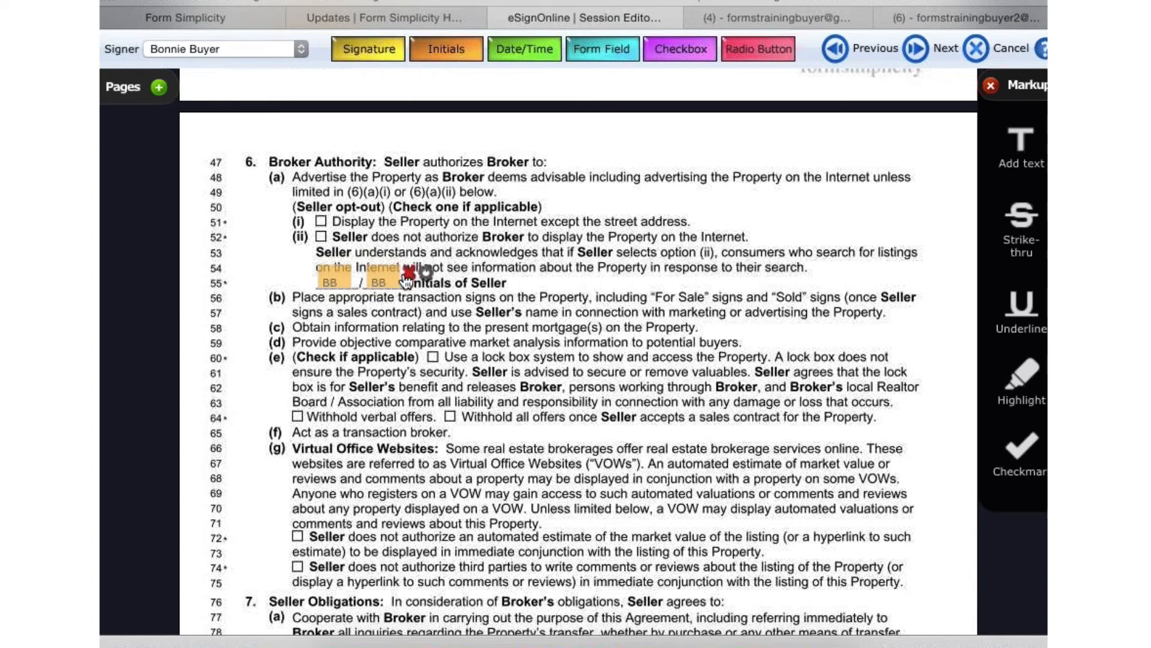
{"action": "left_click", "coordinate": [408, 274]}
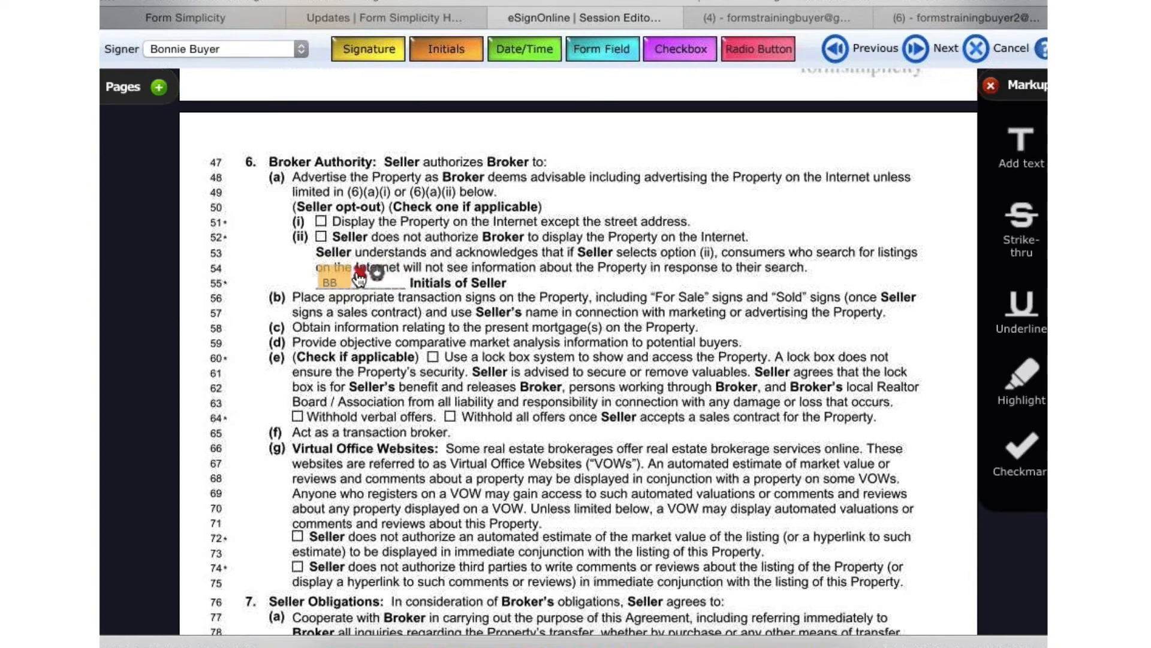
- Delete the two seller initials locations in the Arbitration clause on line 144
{"action": "scroll", "coordinate": [544, 370], "scroll_direction": "down", "scroll_amount": 10}
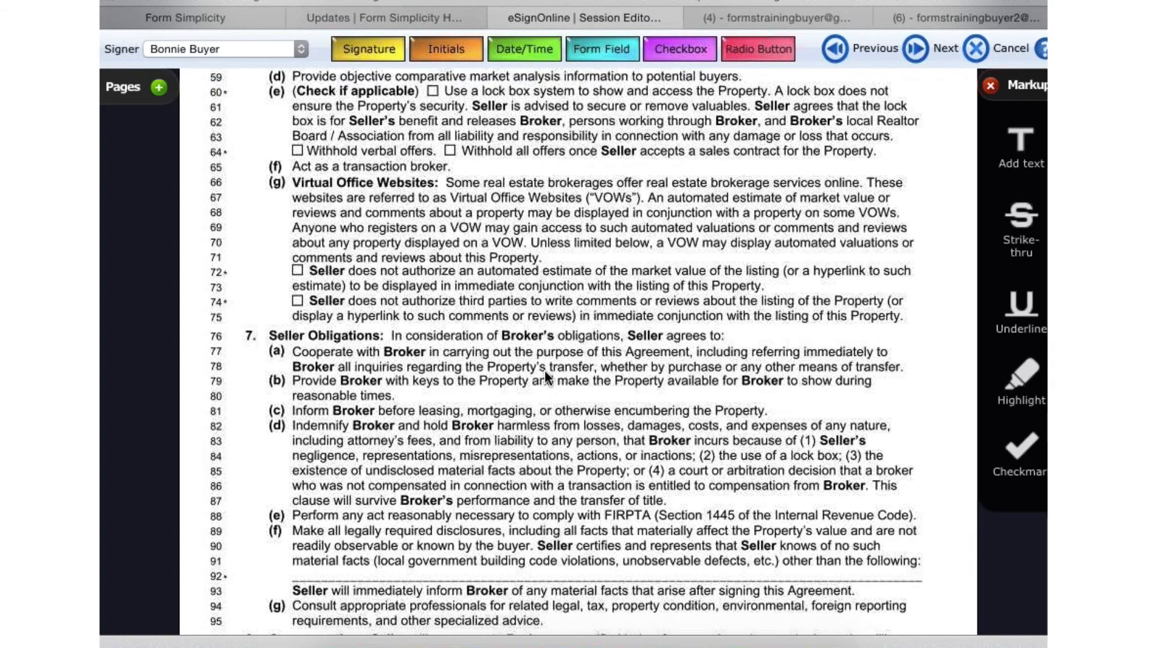
{"action": "scroll", "coordinate": [546, 376], "scroll_direction": "down", "scroll_amount": 10}
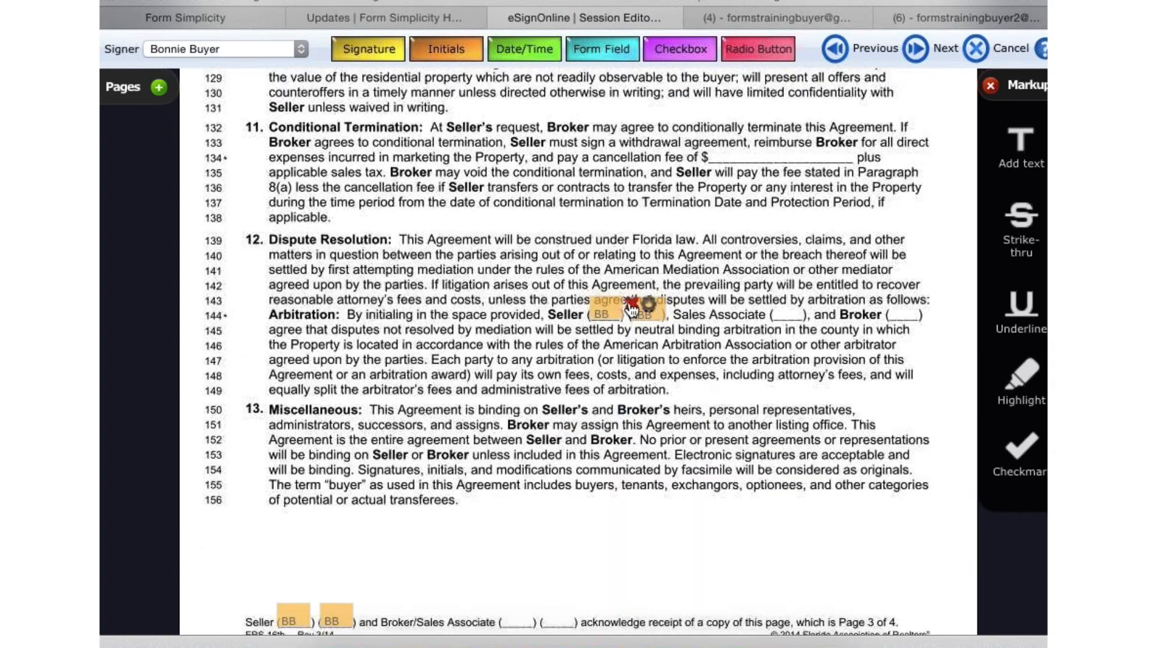
{"action": "left_click", "coordinate": [653, 363]}
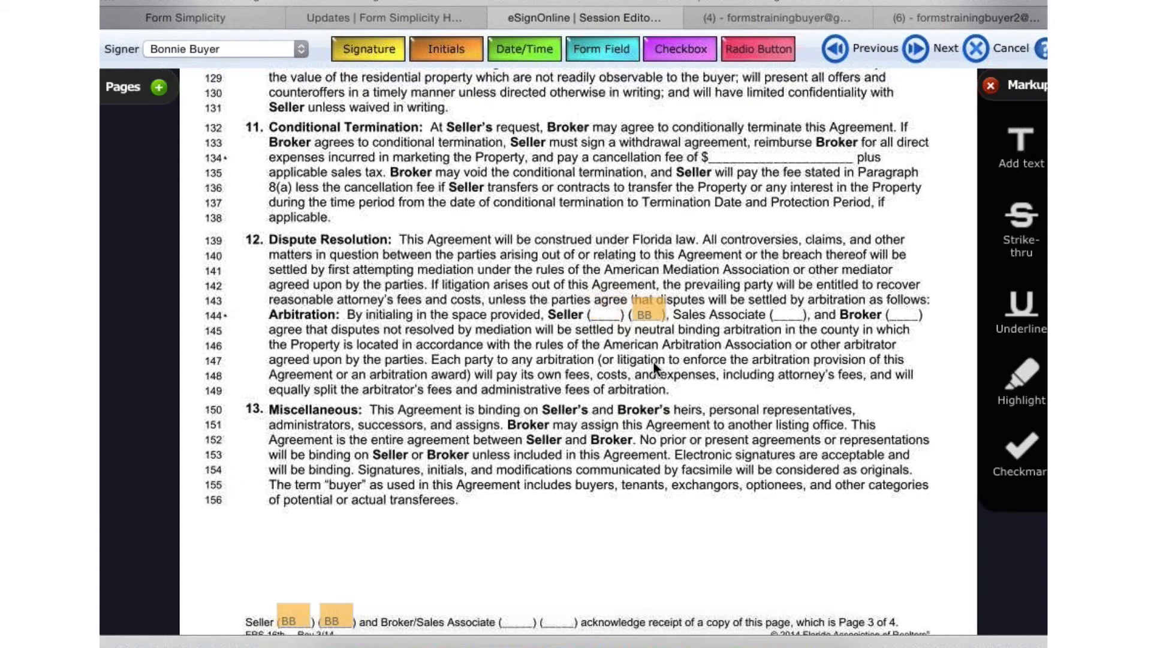
{"action": "left_click", "coordinate": [684, 309]}
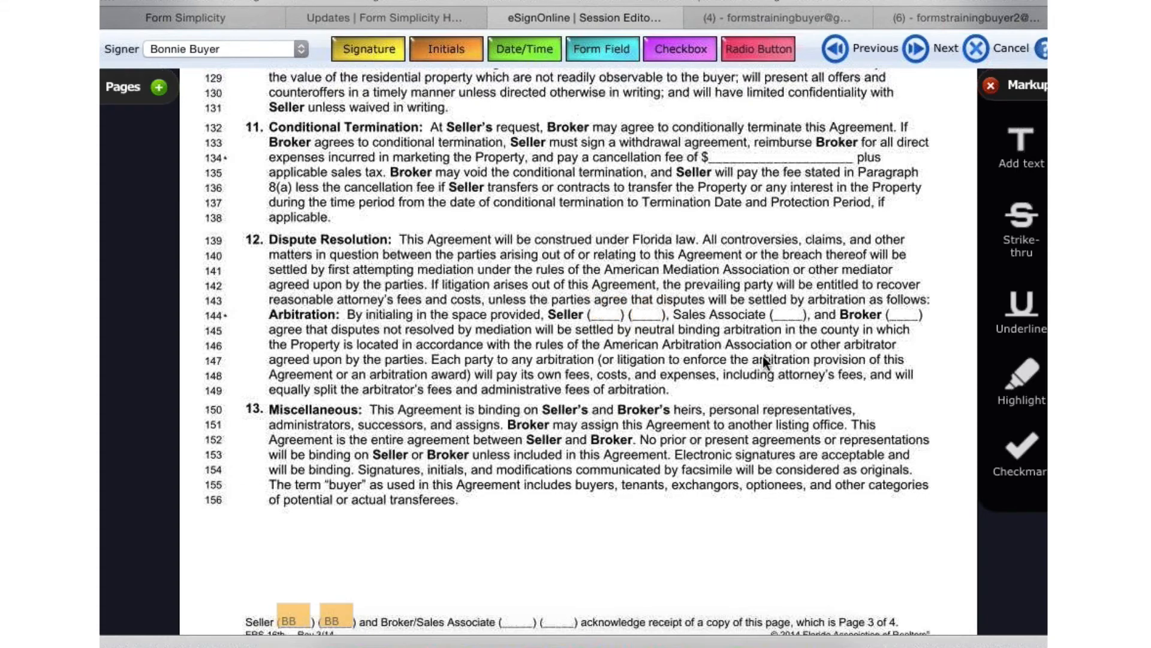
- Review the additional terms, signature, date and initials locations on the agreement's last page, and the start of the Buyer's Acknowledgment and Disclosure
{"action": "scroll", "coordinate": [764, 360], "scroll_direction": "down", "scroll_amount": 12}
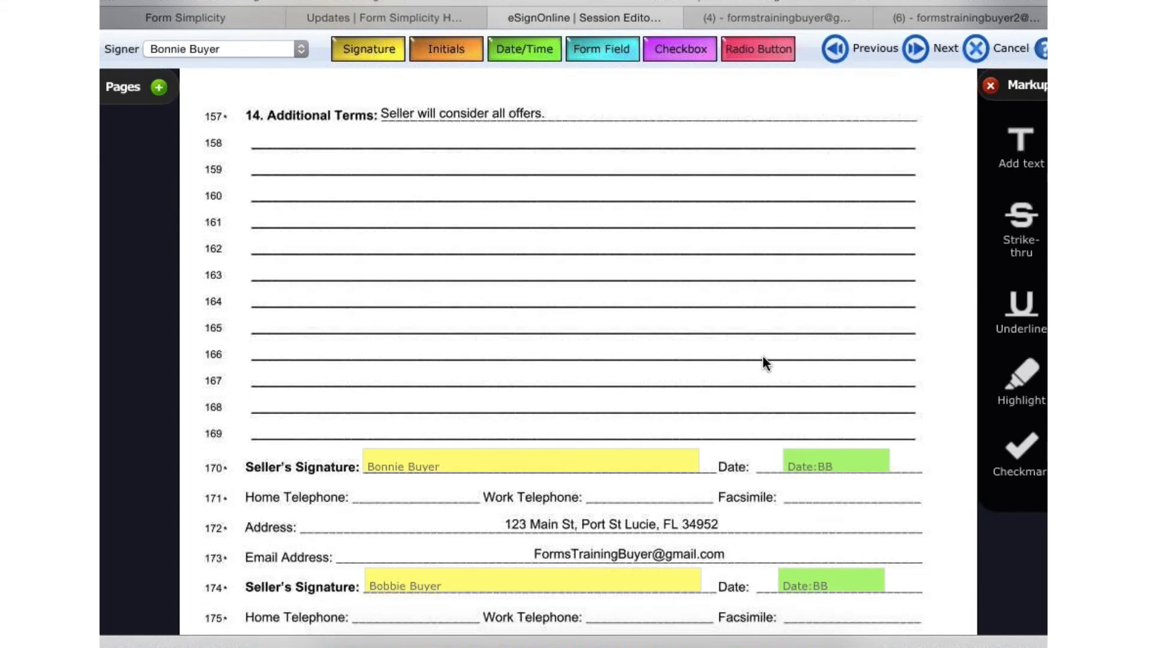
{"action": "scroll", "coordinate": [687, 296], "scroll_direction": "up", "scroll_amount": 1}
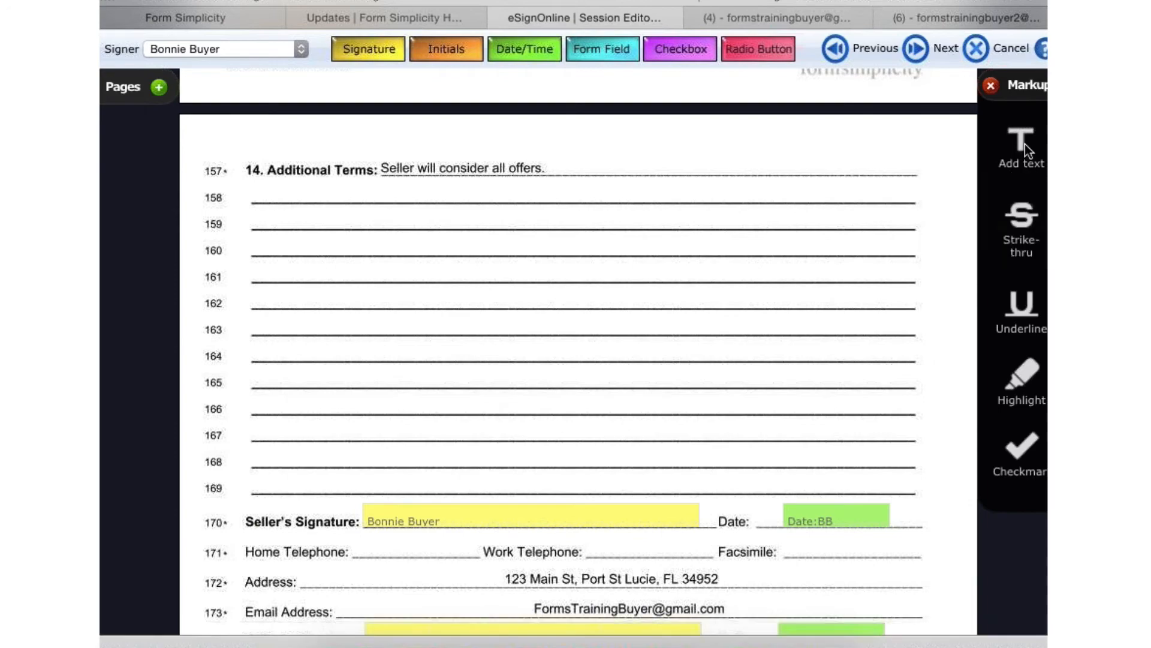
{"action": "scroll", "coordinate": [685, 319], "scroll_direction": "down", "scroll_amount": 5}
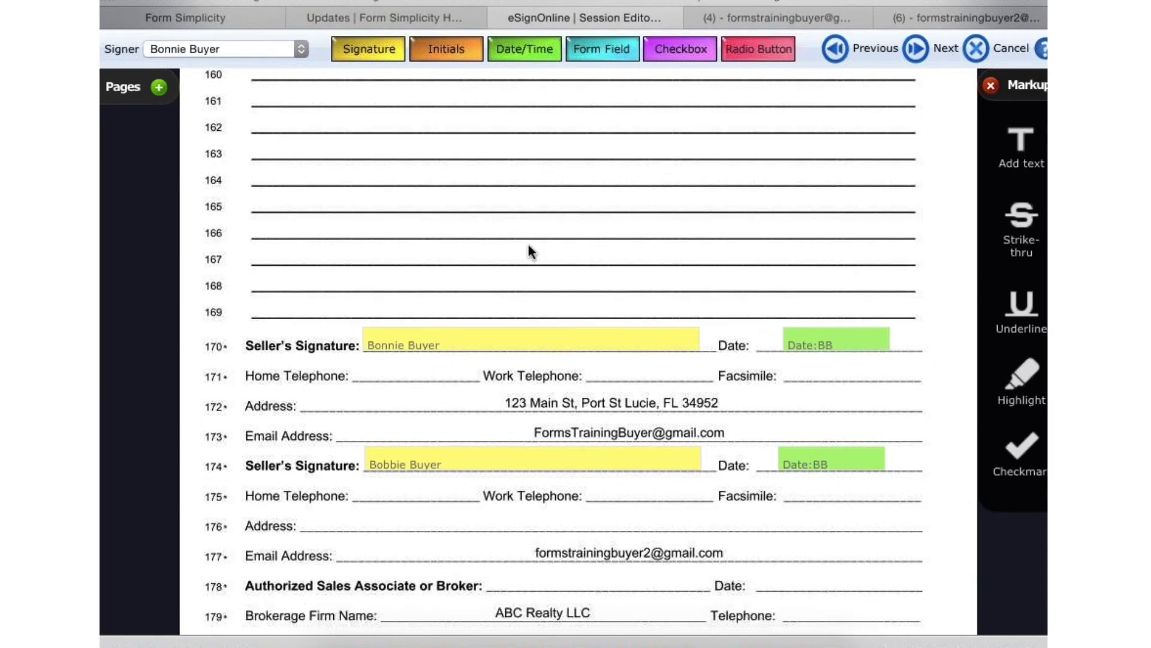
{"action": "mouse_move", "coordinate": [405, 263]}
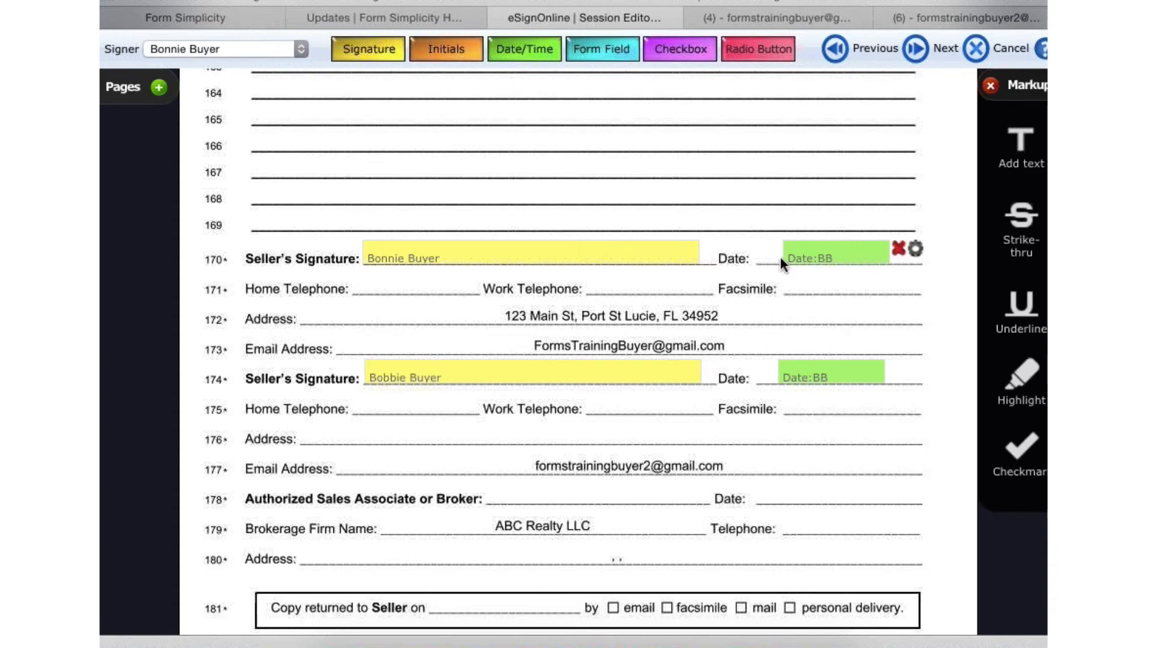
{"action": "scroll", "coordinate": [713, 407], "scroll_direction": "down", "scroll_amount": 15}
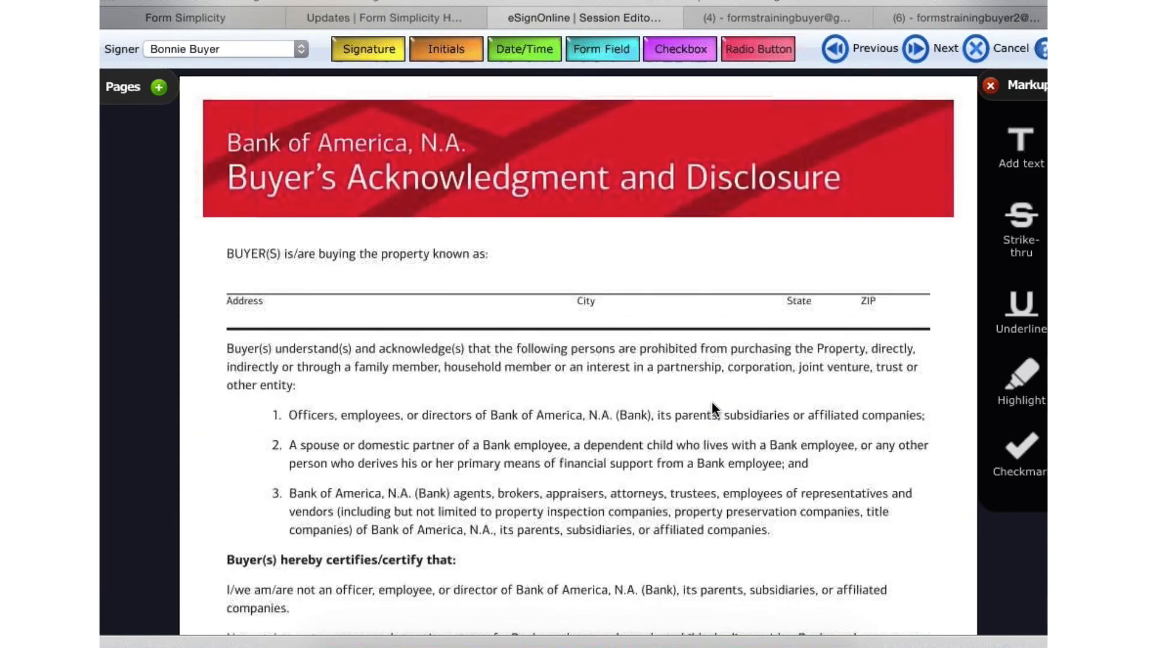
{"action": "scroll", "coordinate": [711, 400], "scroll_direction": "down", "scroll_amount": 1}
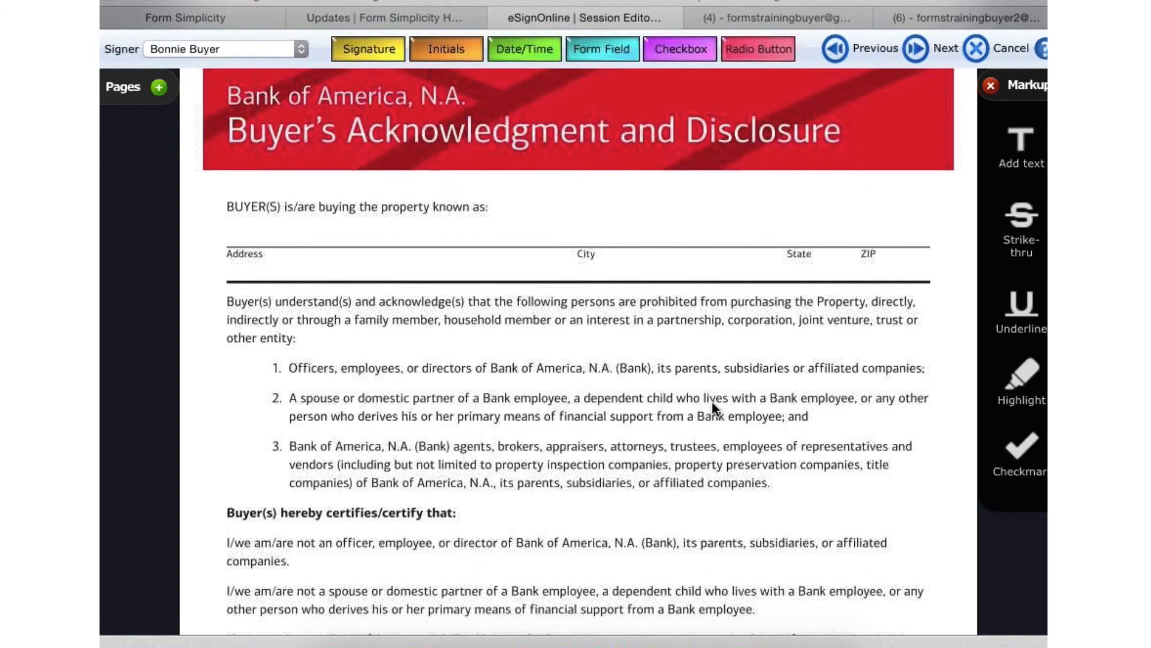
{"action": "scroll", "coordinate": [711, 400], "scroll_direction": "up", "scroll_amount": 6}
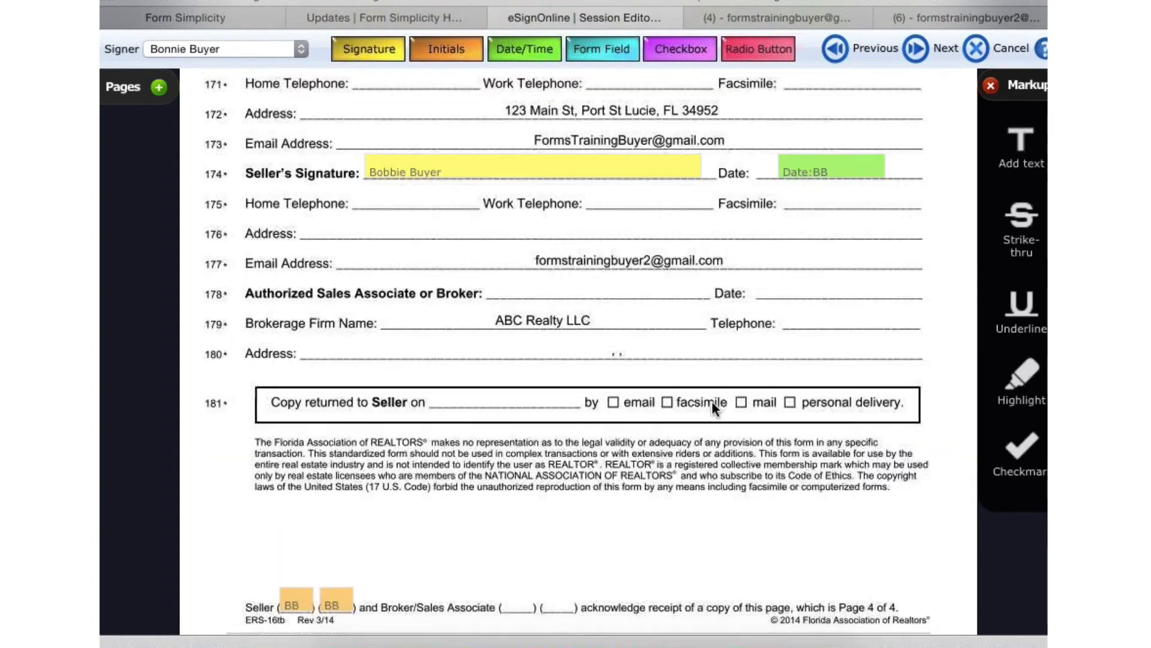
{"action": "scroll", "coordinate": [711, 401], "scroll_direction": "up", "scroll_amount": 1}
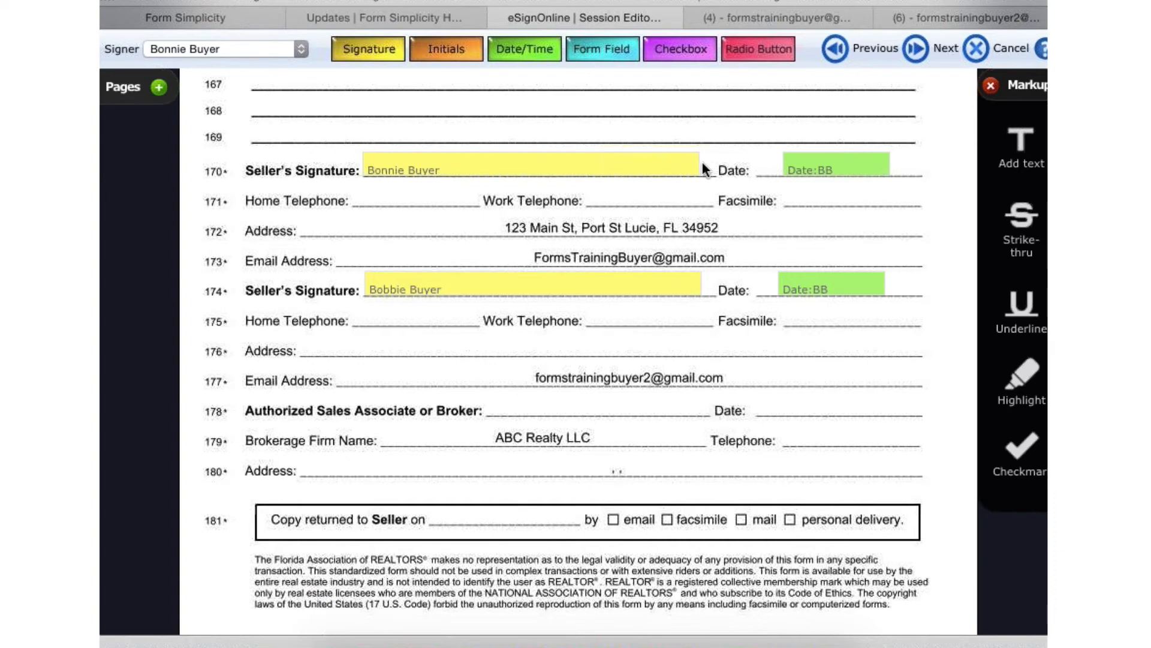
{"action": "mouse_move", "coordinate": [575, 167]}
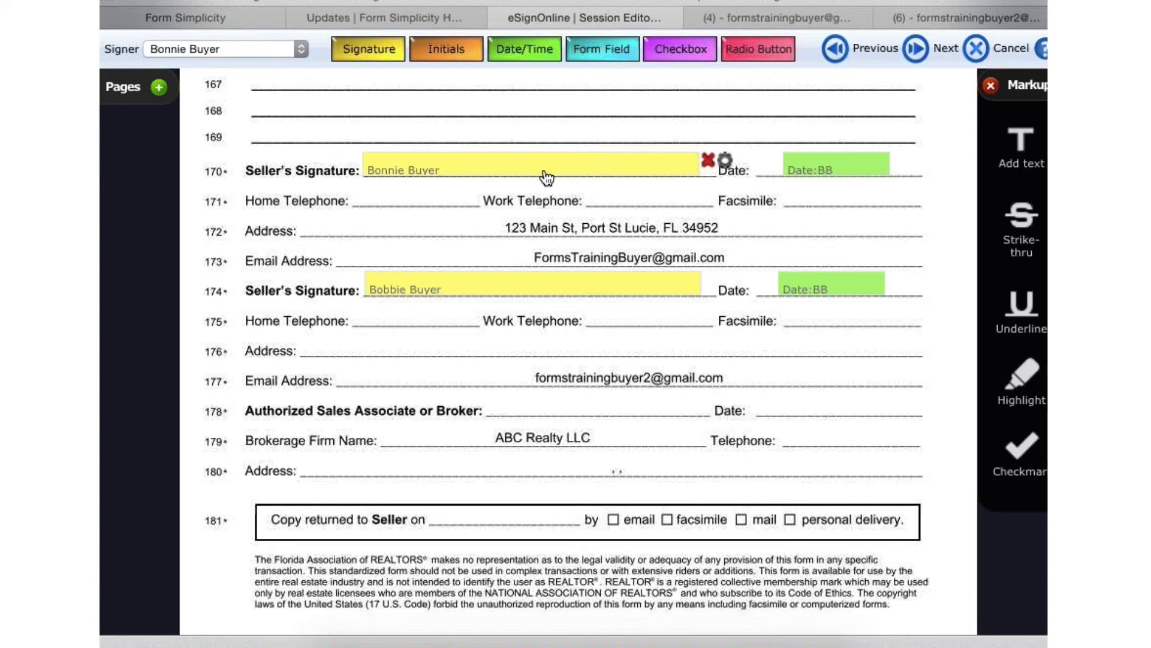
{"action": "scroll", "coordinate": [547, 178], "scroll_direction": "down", "scroll_amount": 10}
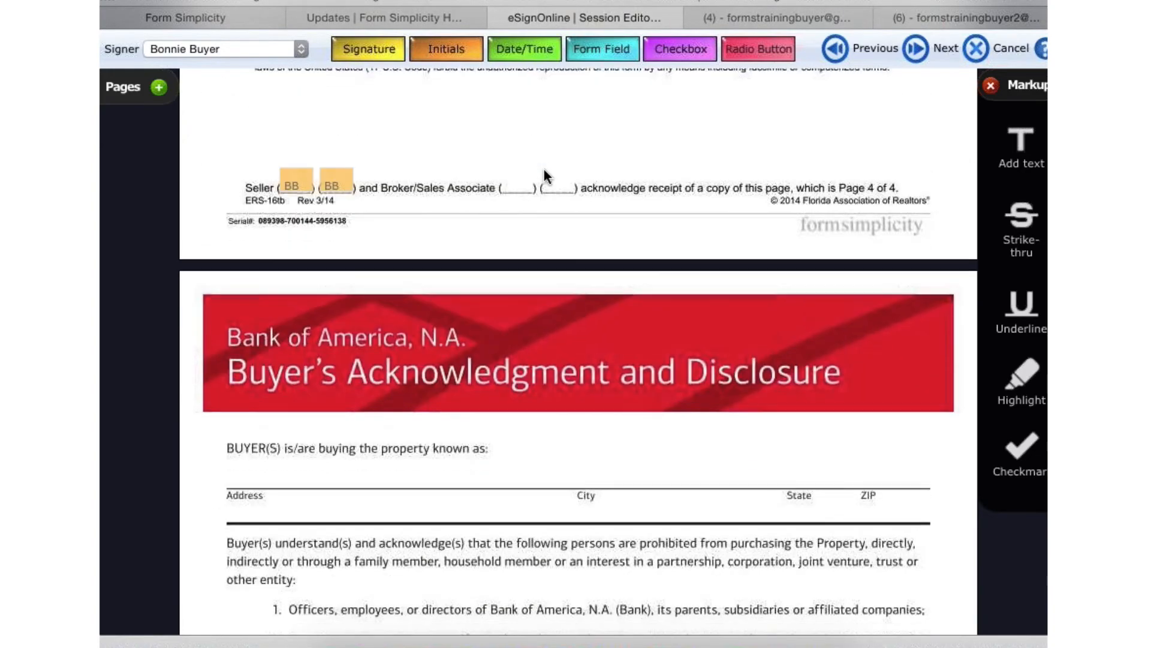
{"action": "scroll", "coordinate": [611, 300], "scroll_direction": "down", "scroll_amount": 3}
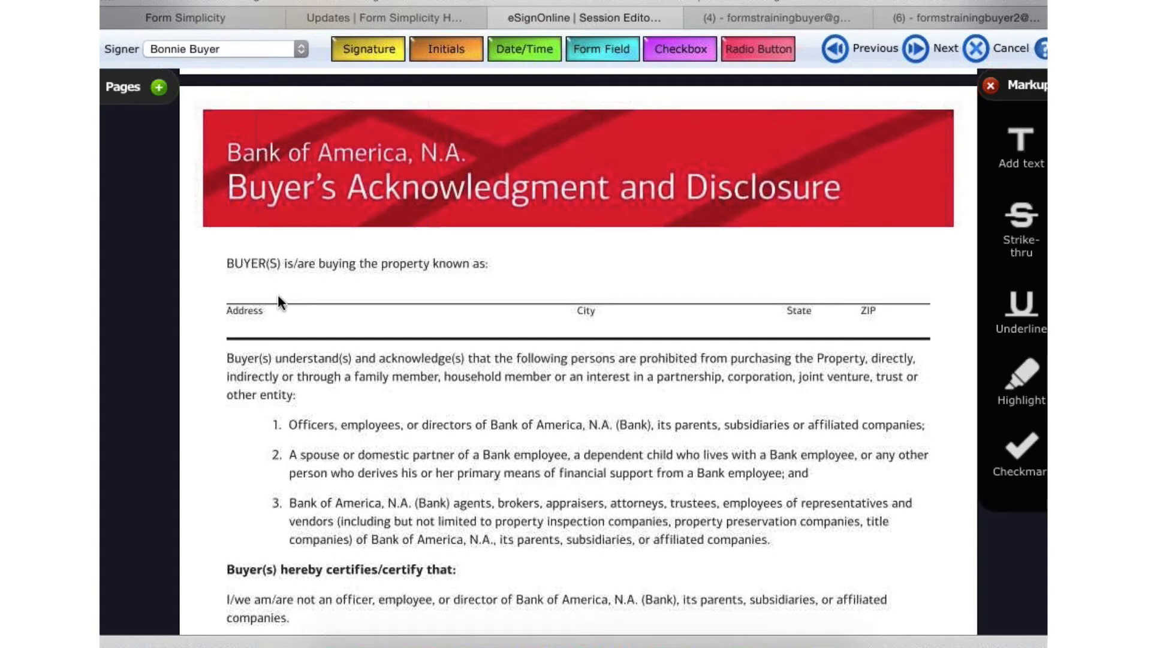
- Try a form field for the first signer stretched across the disclosure's property address line, and remove it
{"action": "scroll", "coordinate": [278, 298], "scroll_direction": "down", "scroll_amount": 1}
{"action": "scroll", "coordinate": [321, 252], "scroll_direction": "down", "scroll_amount": 1}
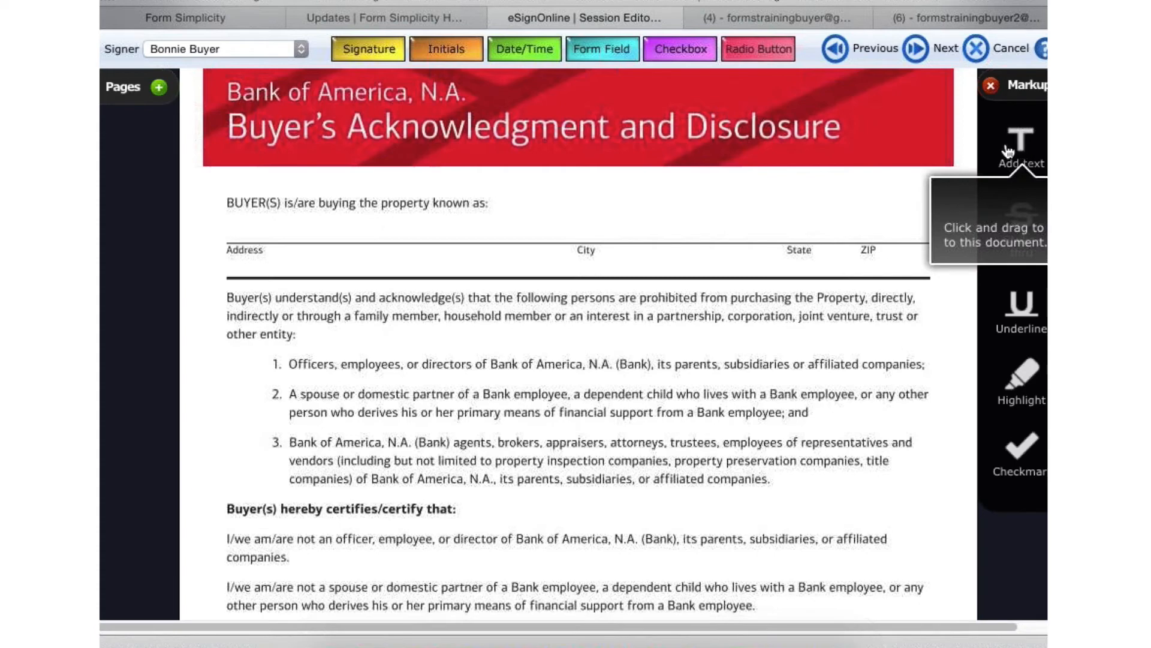
{"action": "left_click_drag", "start_coordinate": [602, 50], "coordinate": [216, 233]}
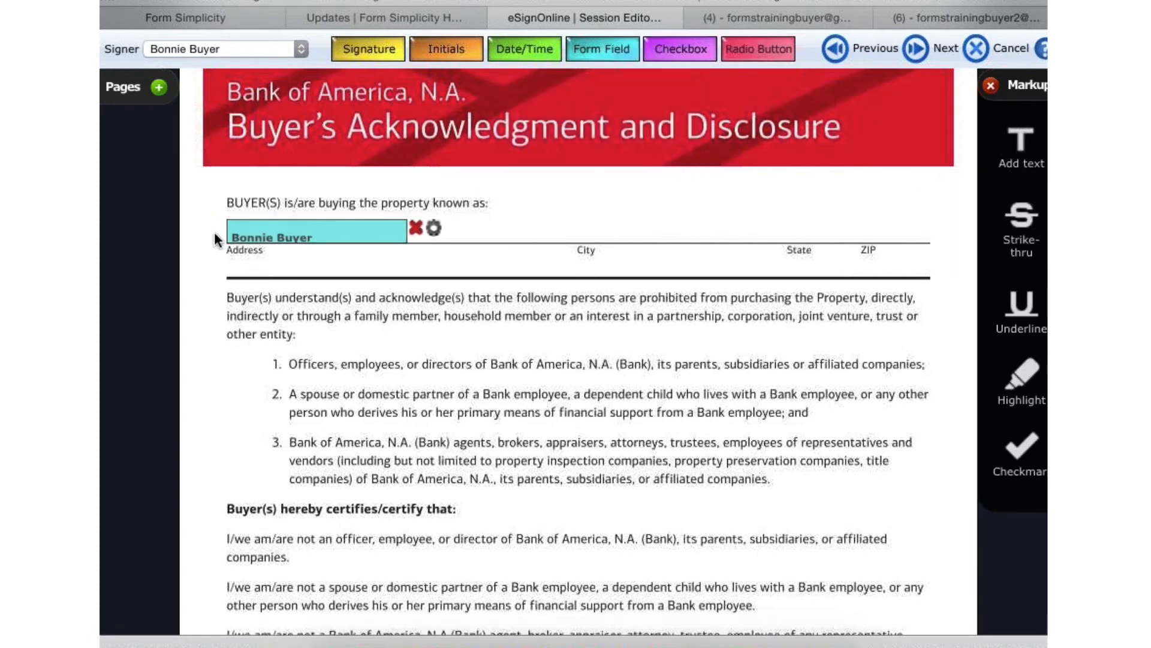
{"action": "left_click_drag", "start_coordinate": [406, 240], "coordinate": [915, 238]}
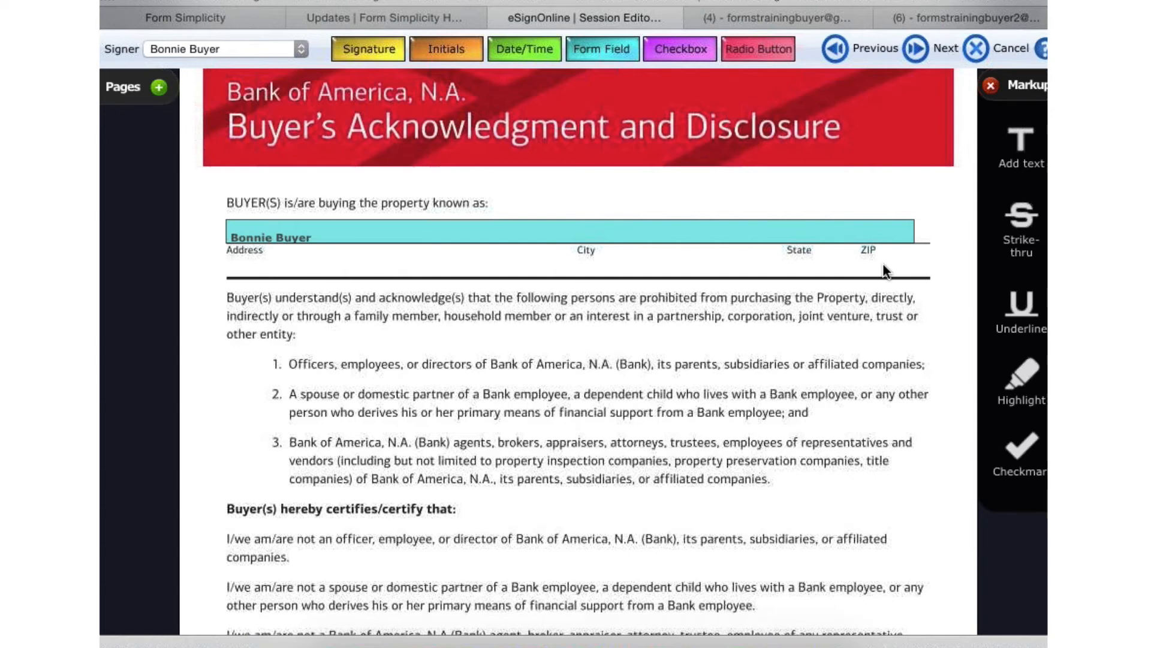
{"action": "left_click", "coordinate": [924, 235]}
- Add a text markup spanning the disclosure's property address line from Address to ZIP and enter the street address
{"action": "left_click_drag", "start_coordinate": [1024, 161], "coordinate": [1027, 157]}
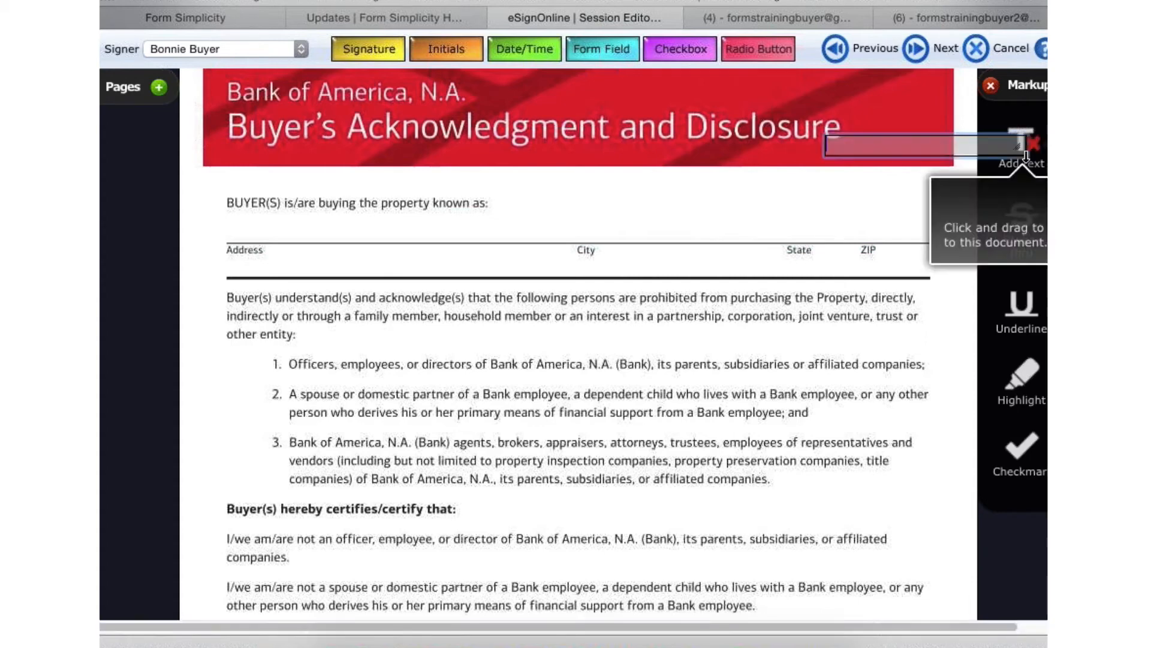
{"action": "left_click_drag", "start_coordinate": [940, 152], "coordinate": [329, 234]}
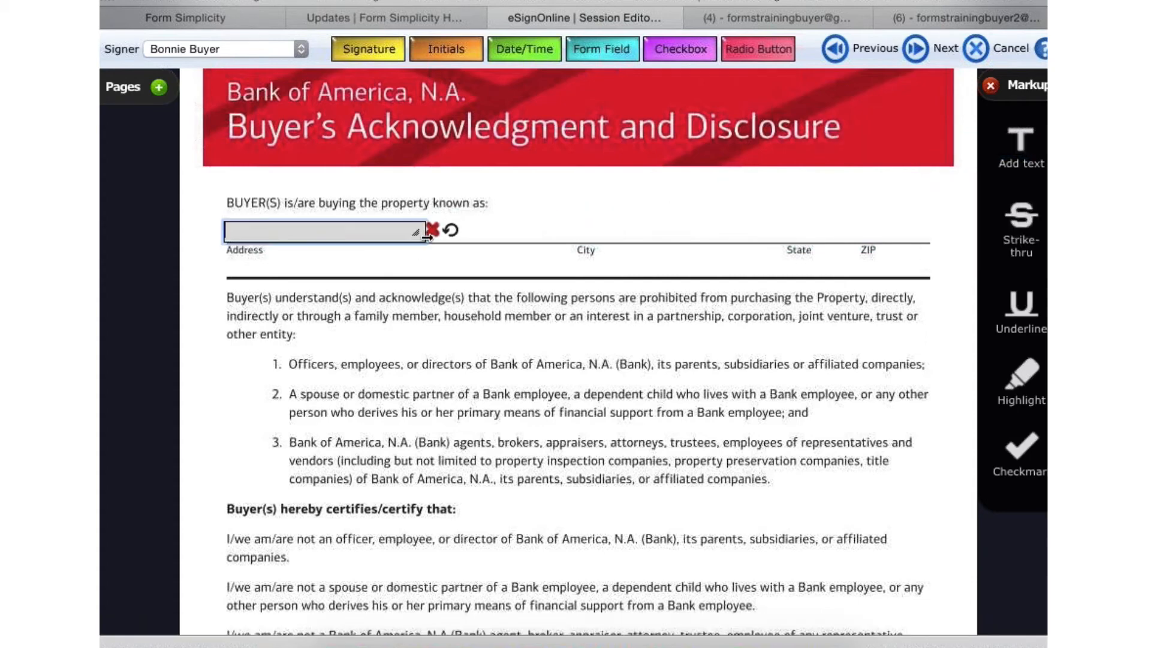
{"action": "left_click_drag", "start_coordinate": [427, 239], "coordinate": [933, 235]}
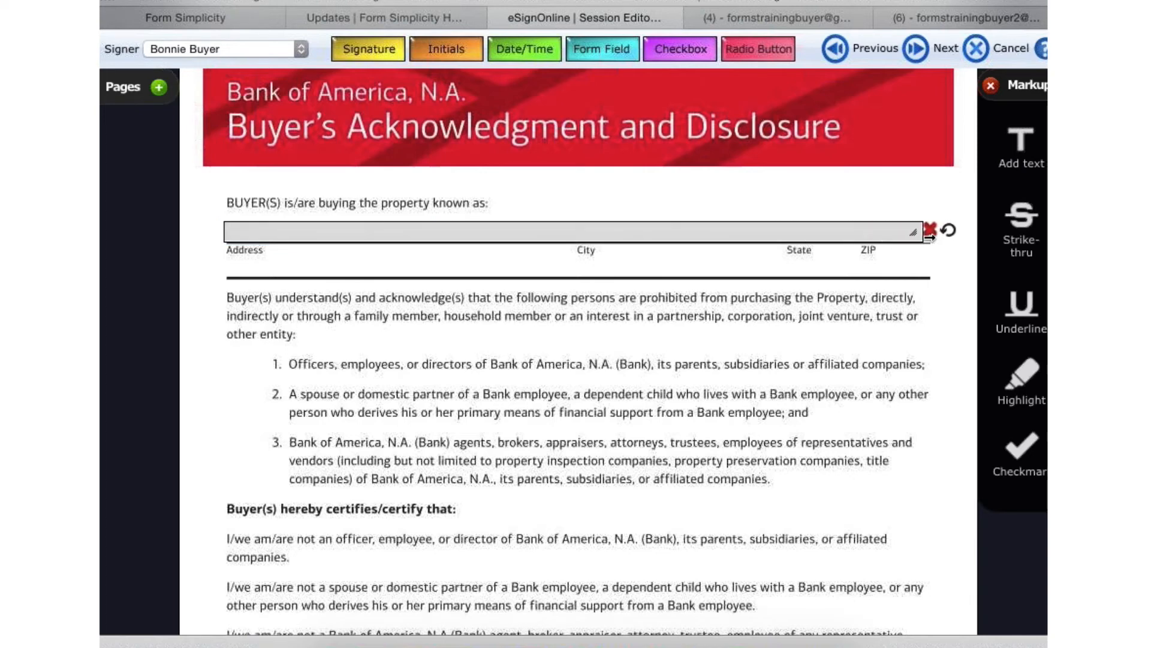
{"action": "left_click", "coordinate": [268, 234]}
{"action": "type", "text": "123 M"}
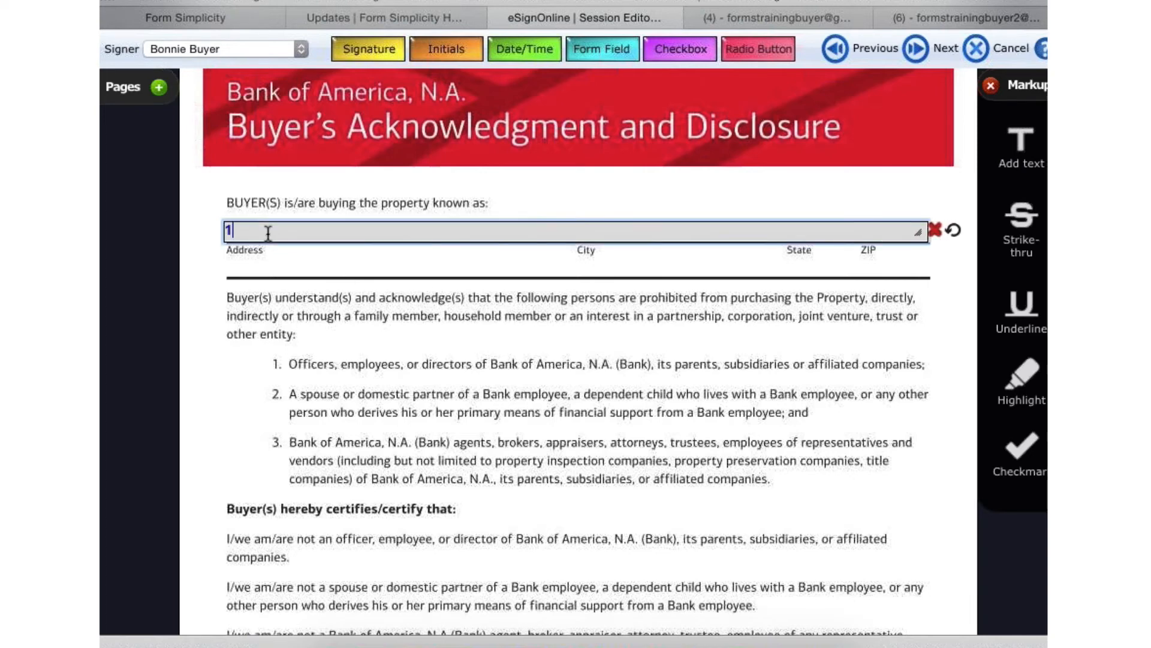
{"action": "type", "text": "ain St"}
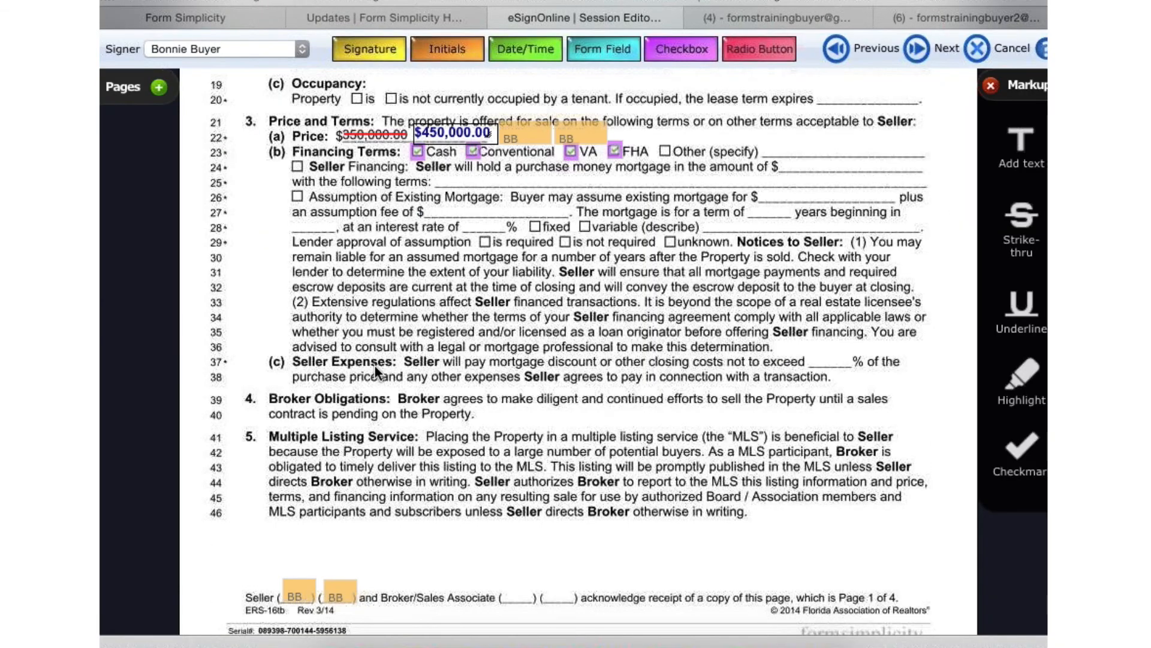
- Complete the address text markup with the property's city, state and ZIP code, spaced to sit above their matching labels
{"action": "scroll", "coordinate": [374, 365], "scroll_direction": "down", "scroll_amount": 20}
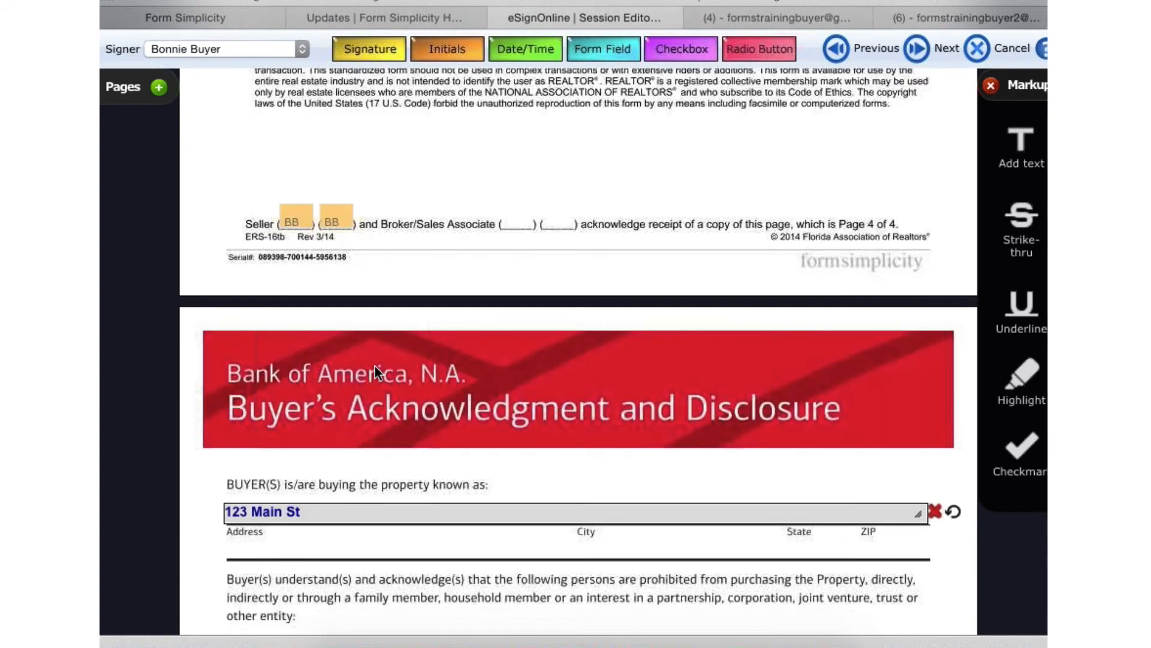
{"action": "scroll", "coordinate": [375, 365], "scroll_direction": "down", "scroll_amount": 3}
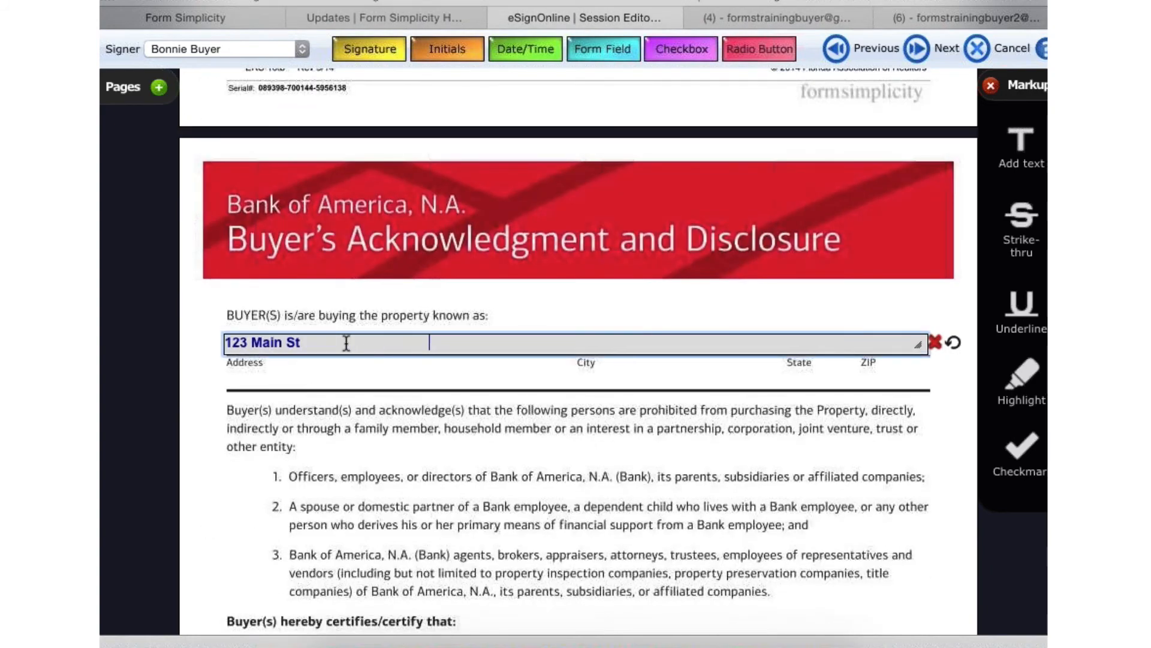
{"action": "type", "text": "Pr"}
{"action": "key", "text": "BackSpace"}
{"action": "type", "text": "ort St "}
{"action": "type", "text": "Luc"}
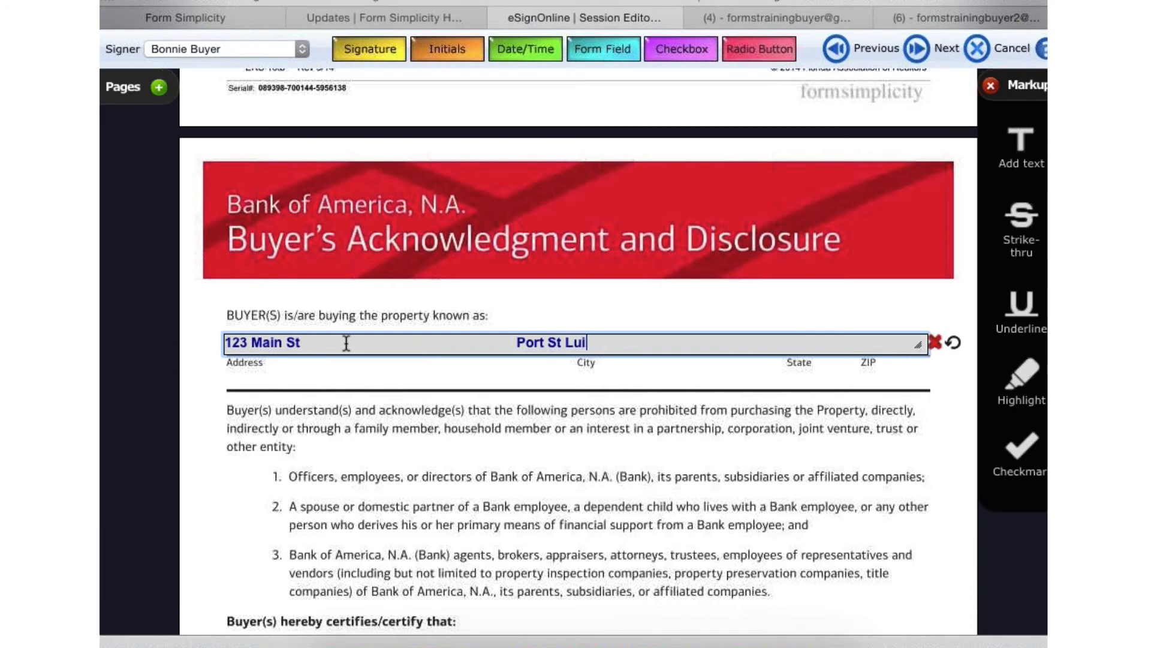
{"action": "type", "text": "ie                                          FL                 34952"}
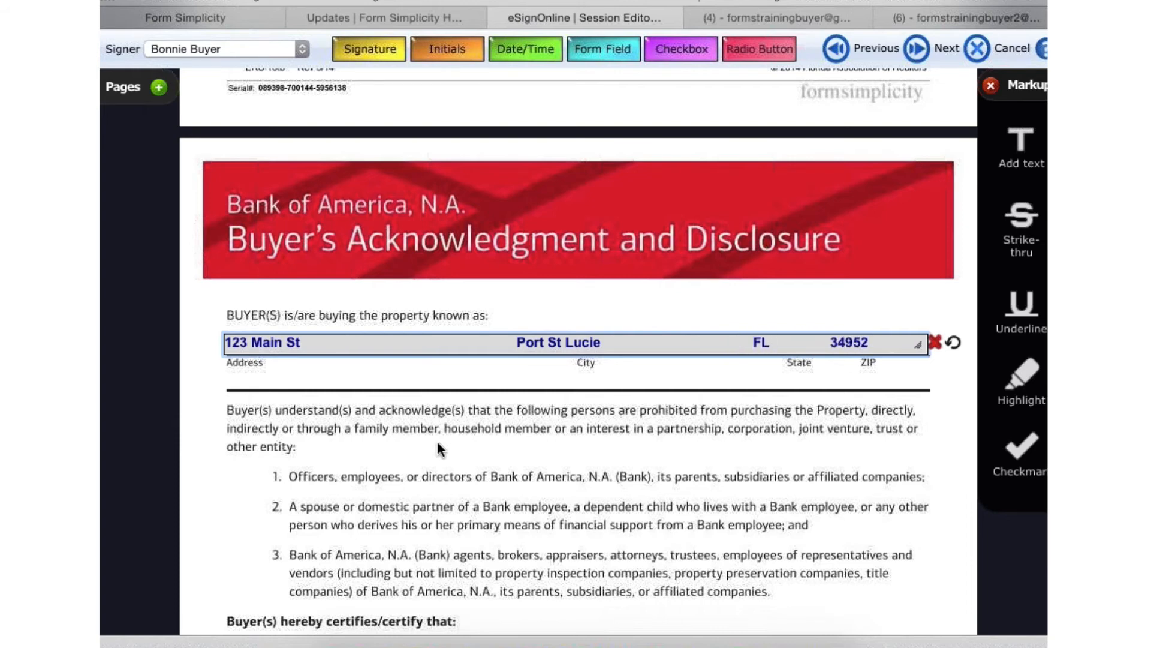
{"action": "left_click", "coordinate": [526, 447]}
- Place the first signer's date/time location on the purchase and sale agreement date blank, and try a form field on the first Buyer's Name line
{"action": "scroll", "coordinate": [526, 447], "scroll_direction": "down", "scroll_amount": 8}
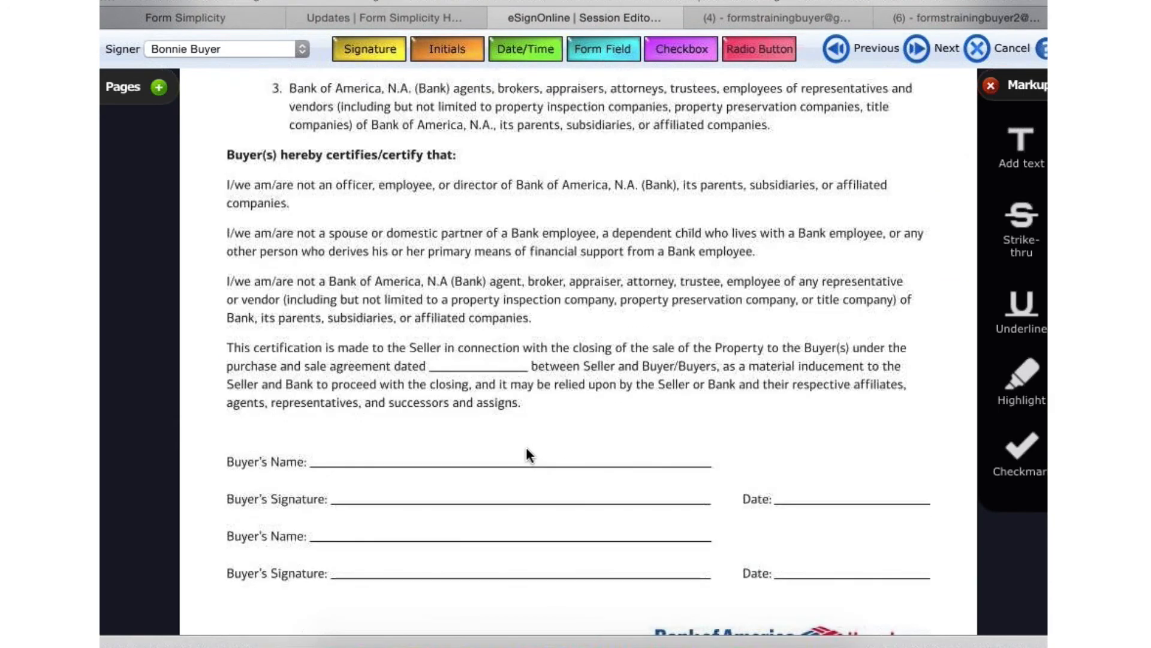
{"action": "scroll", "coordinate": [526, 449], "scroll_direction": "down", "scroll_amount": 1}
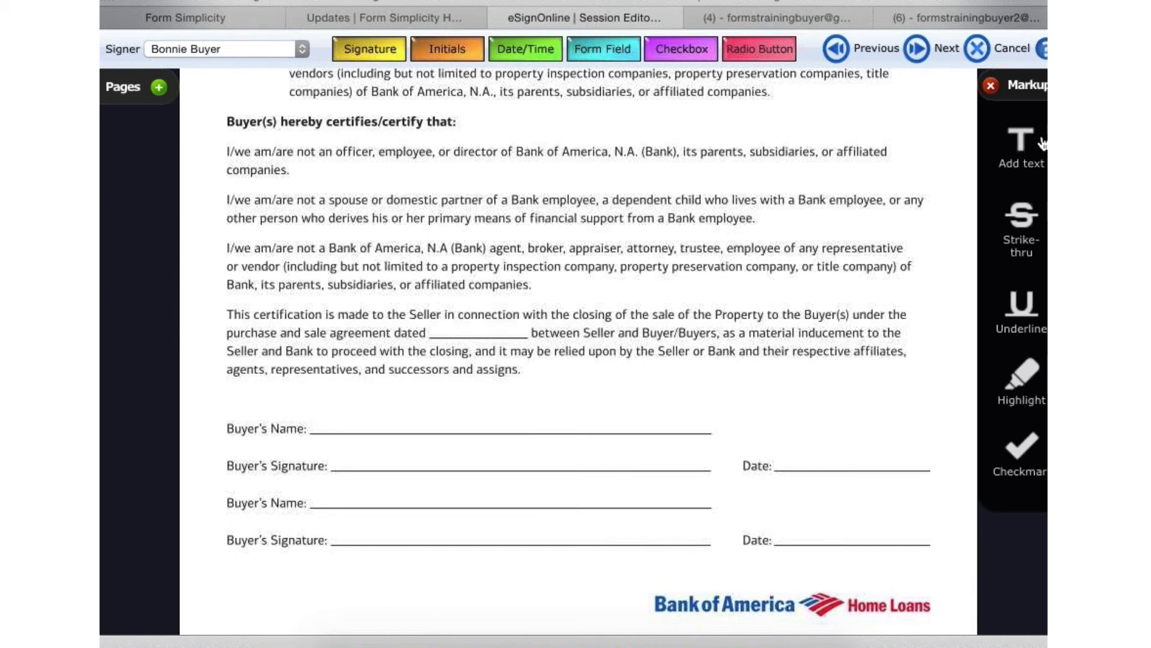
{"action": "left_click_drag", "start_coordinate": [1023, 144], "coordinate": [630, 324]}
{"action": "left_click_drag", "start_coordinate": [538, 50], "coordinate": [428, 329]}
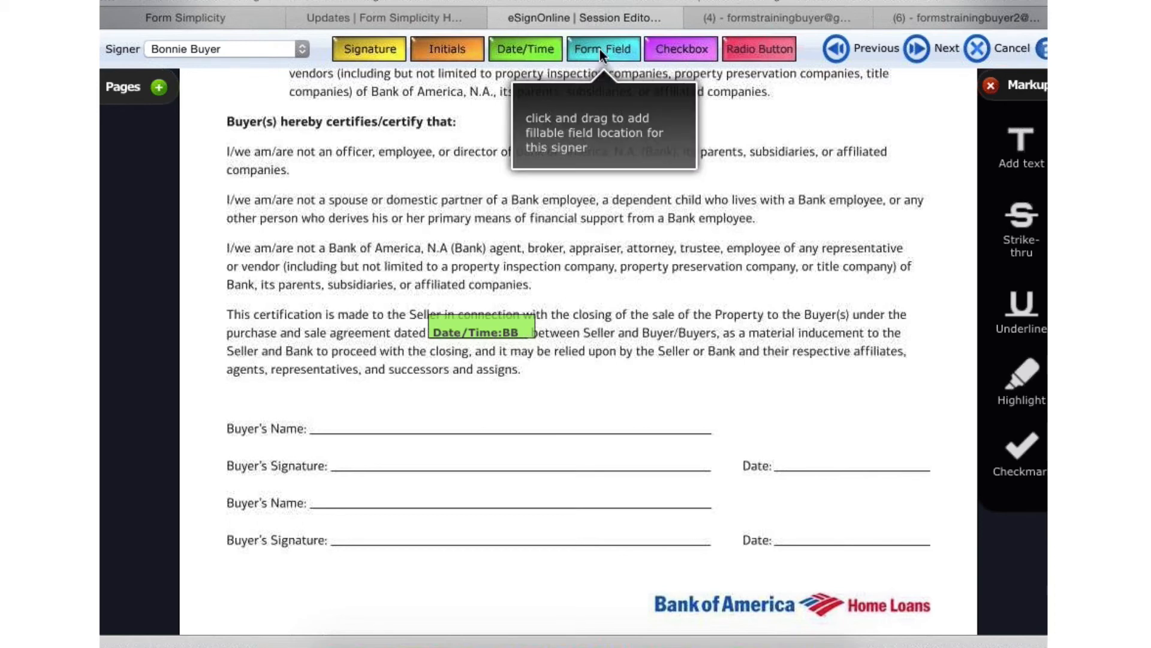
{"action": "left_click_drag", "start_coordinate": [600, 49], "coordinate": [306, 424]}
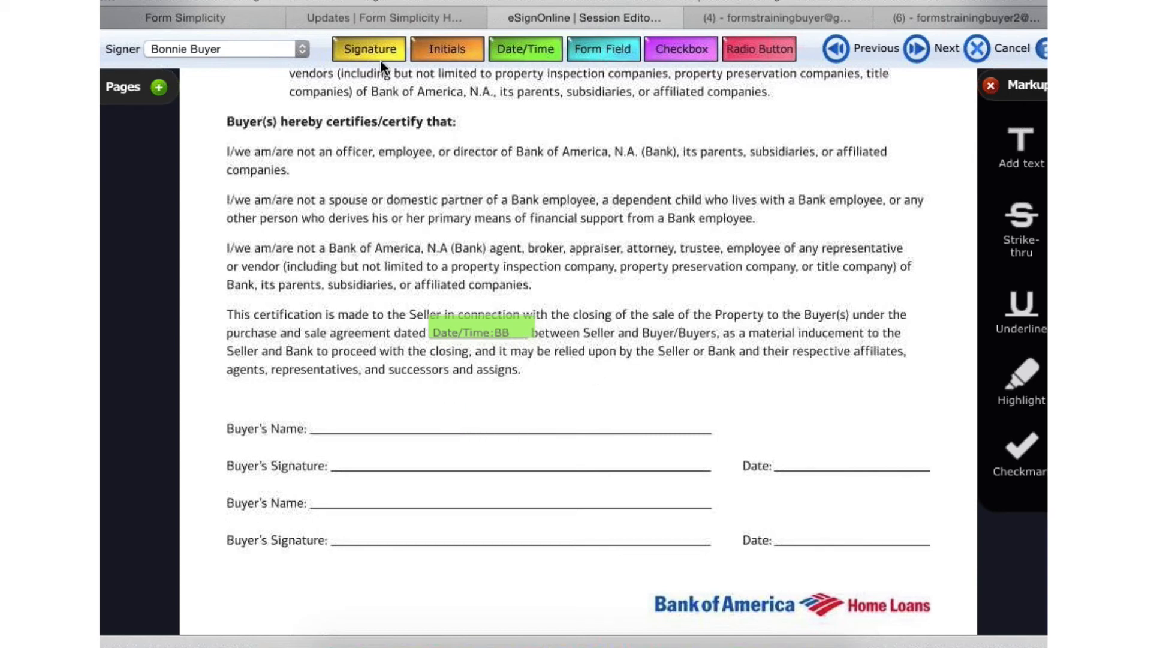
- Place the first signer's signature location on the first Buyer's Signature line and their date/time location on the matching Date line
{"action": "mouse_move", "coordinate": [374, 48]}
{"action": "left_mouse_down"}
{"action": "mouse_move", "coordinate": [412, 236]}
{"action": "mouse_move", "coordinate": [387, 420]}
{"action": "mouse_move", "coordinate": [329, 462]}
{"action": "left_mouse_up"}
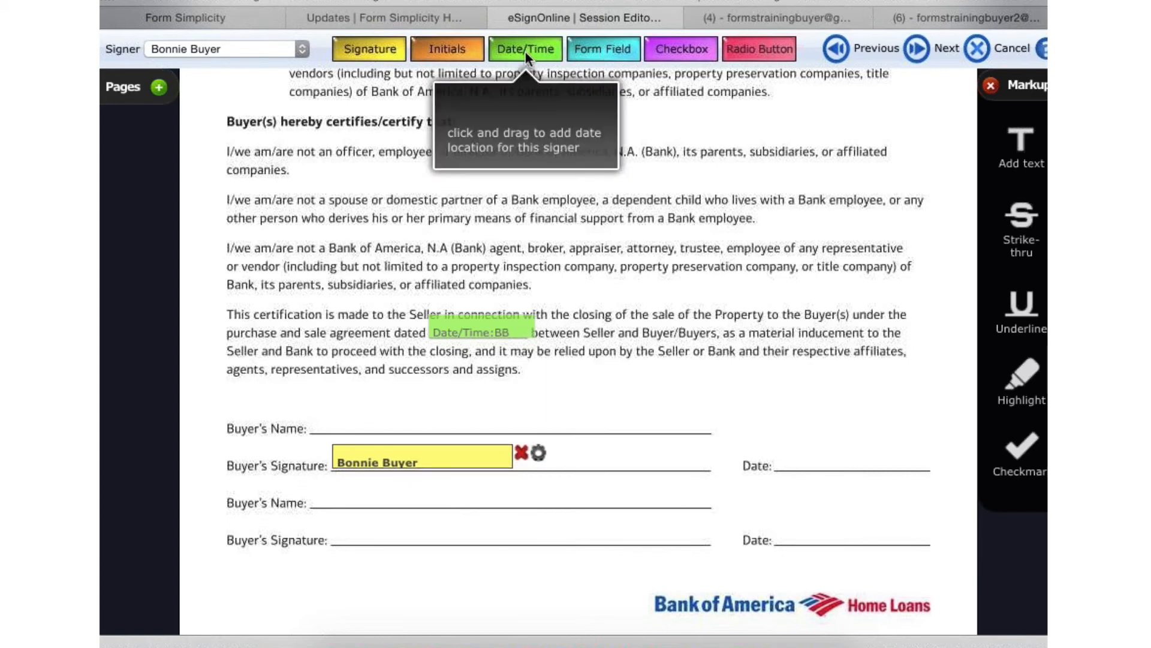
{"action": "left_click_drag", "start_coordinate": [525, 50], "coordinate": [787, 329]}
{"action": "left_click_drag", "start_coordinate": [776, 456], "coordinate": [775, 462]}
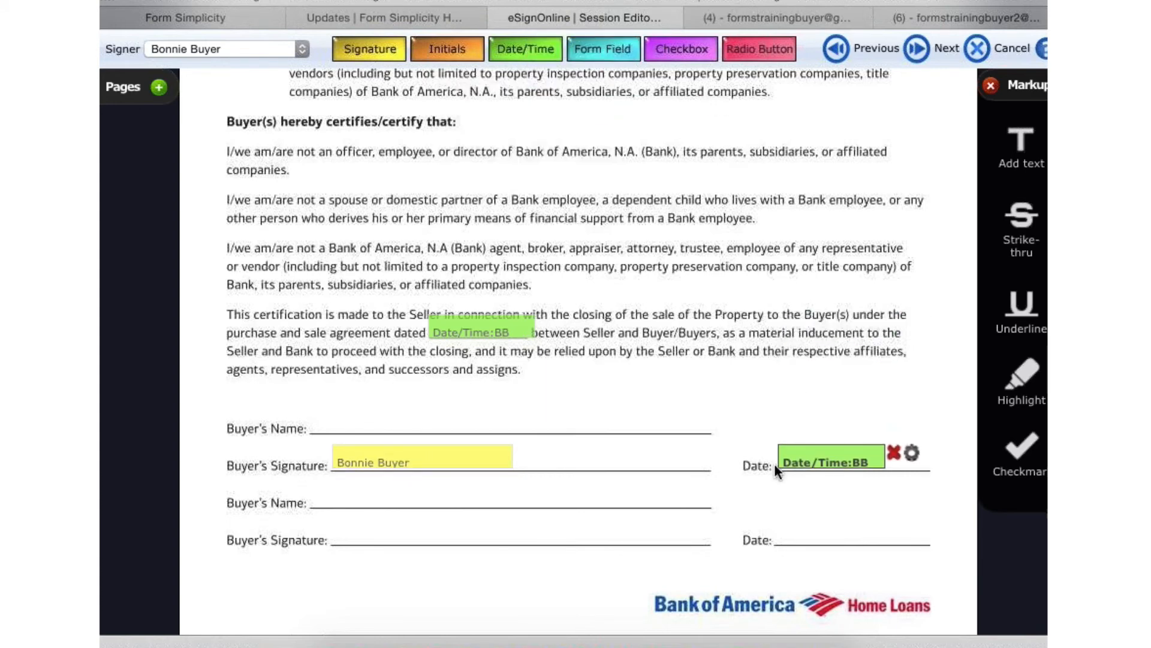
- Switch to the second signer and place their signature and date/time locations on the second Buyer's Signature and Date lines
{"action": "left_click", "coordinate": [205, 42]}
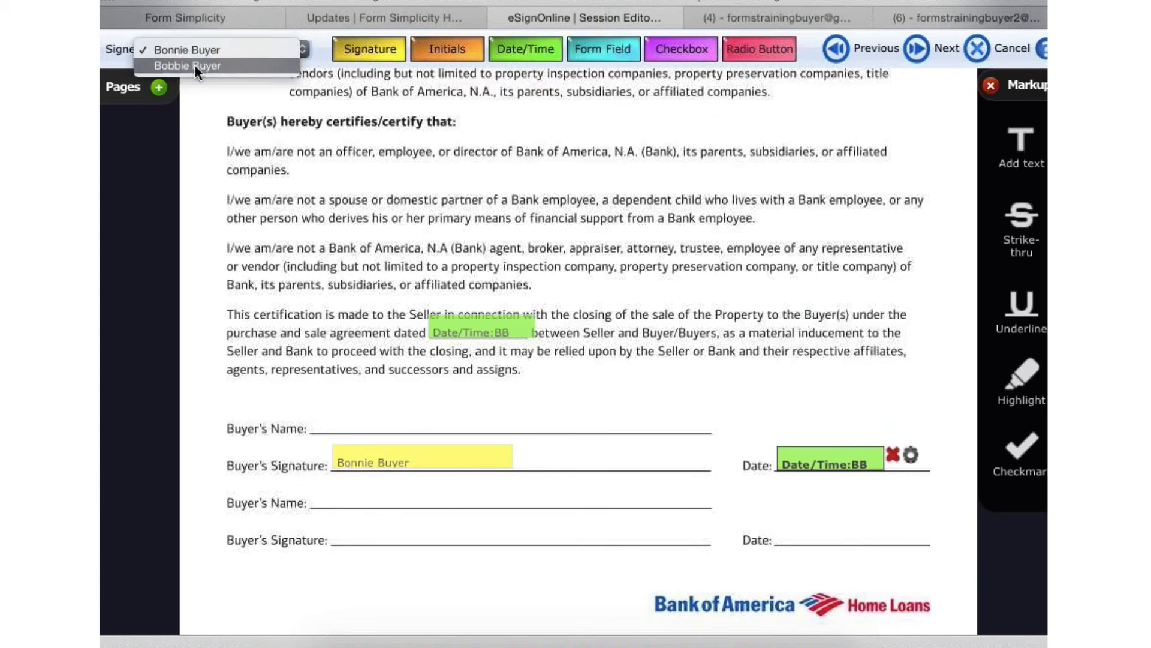
{"action": "left_click", "coordinate": [194, 63]}
{"action": "left_click_drag", "start_coordinate": [380, 51], "coordinate": [327, 537]}
{"action": "mouse_move", "coordinate": [529, 55]}
{"action": "left_mouse_down"}
{"action": "mouse_move", "coordinate": [786, 337]}
{"action": "mouse_move", "coordinate": [766, 517]}
{"action": "mouse_move", "coordinate": [777, 535]}
{"action": "left_mouse_up"}
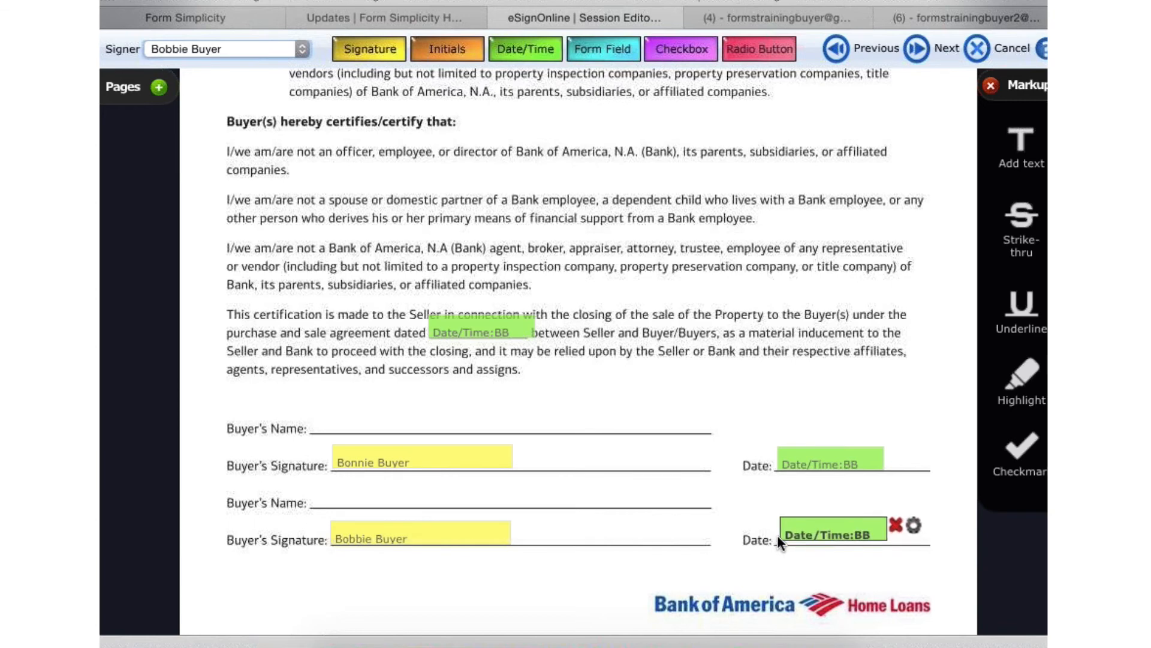
- Finish placing locations and accept that the markups will permanently modify the original document
{"action": "scroll", "coordinate": [696, 307], "scroll_direction": "down", "scroll_amount": 1}
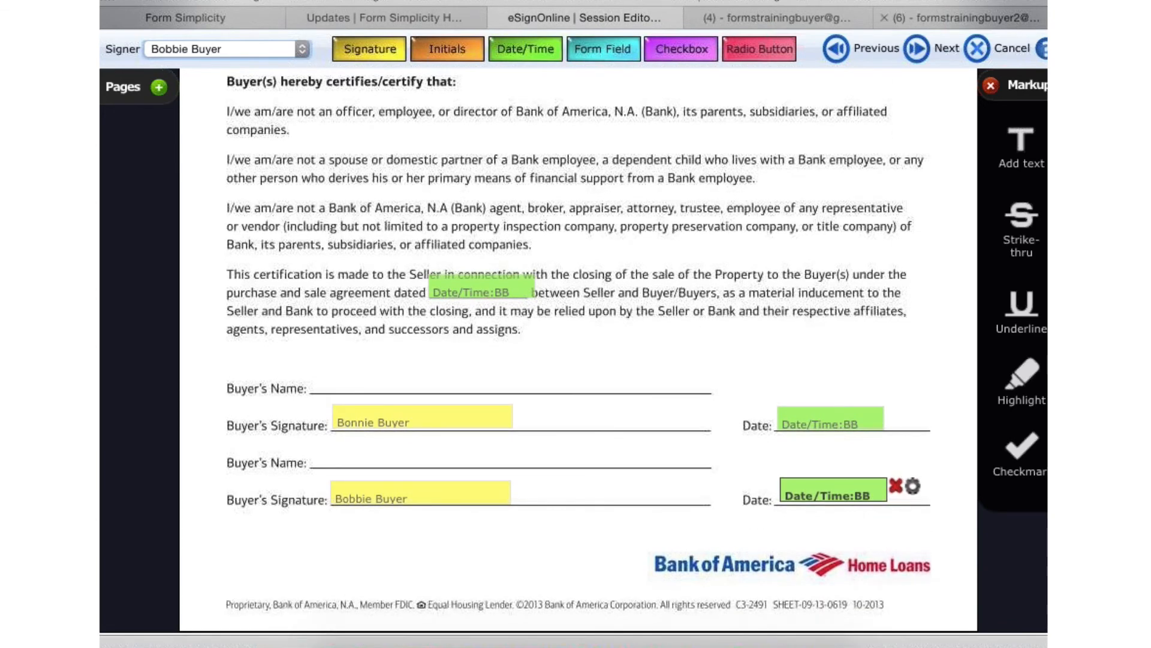
{"action": "left_click", "coordinate": [926, 48]}
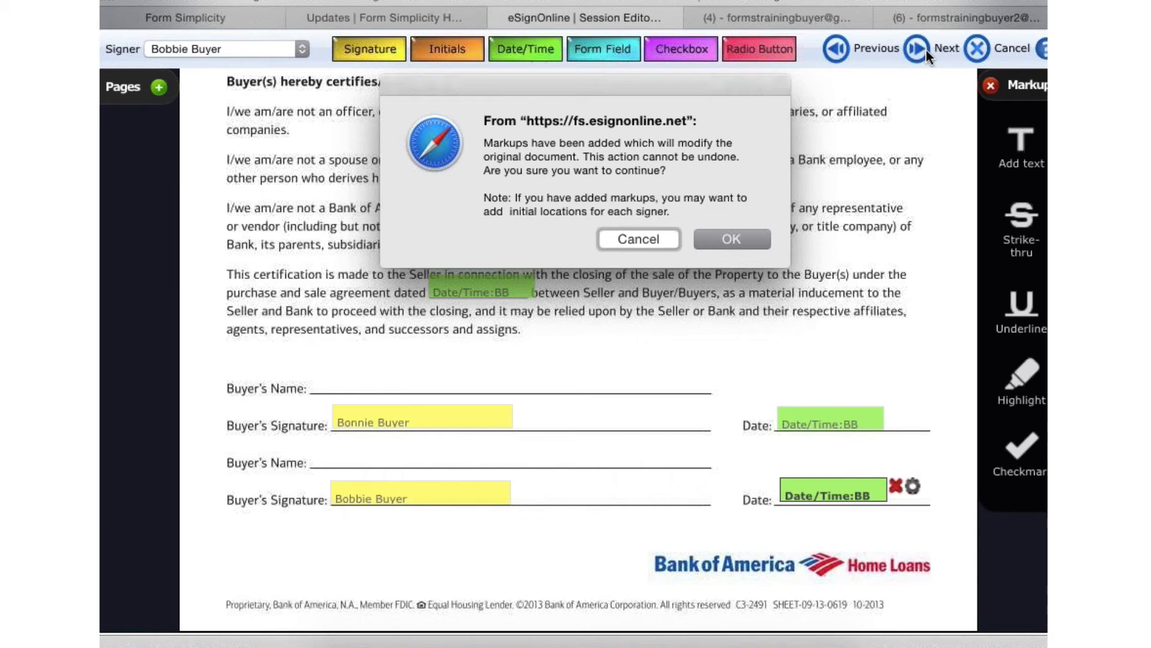
{"action": "left_click", "coordinate": [733, 239]}
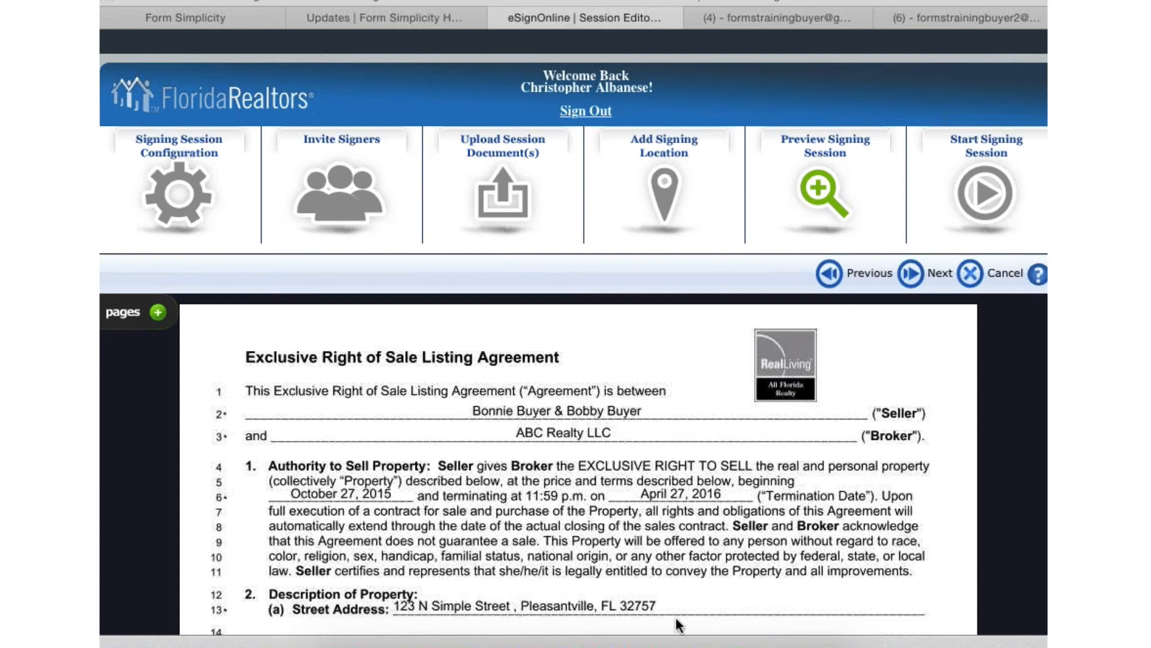
- Check the previewed listing agreement and disclosure through to the last page, and proceed to the Start Signing Session stage
{"action": "scroll", "coordinate": [675, 617], "scroll_direction": "down", "scroll_amount": 10}
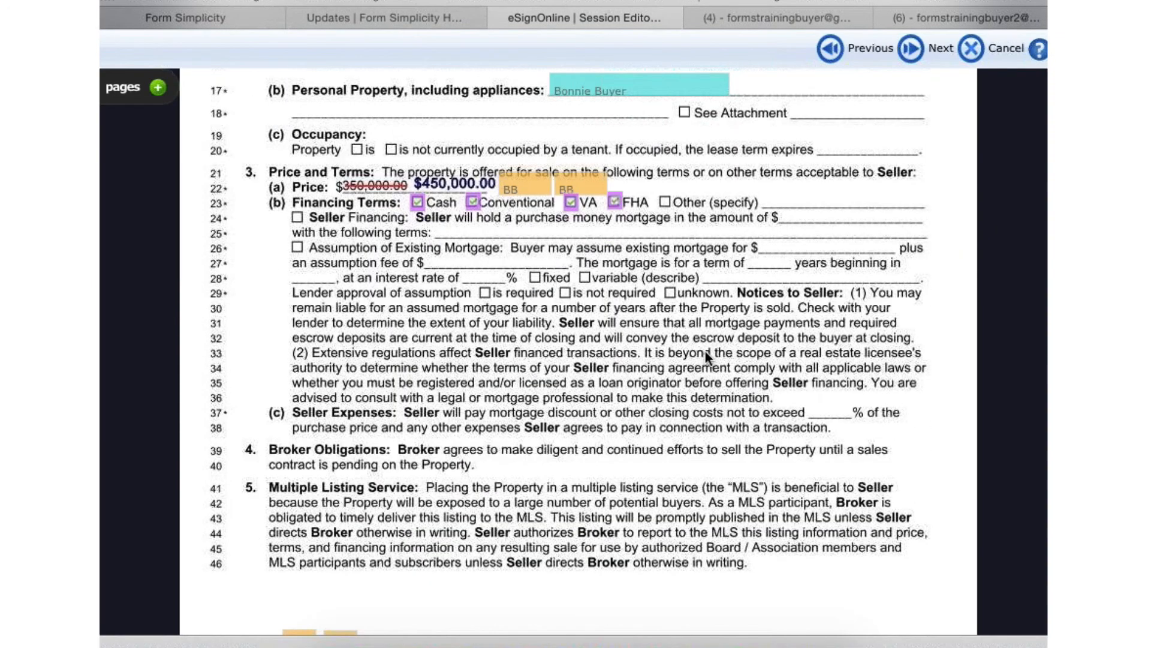
{"action": "scroll", "coordinate": [705, 351], "scroll_direction": "down", "scroll_amount": 10}
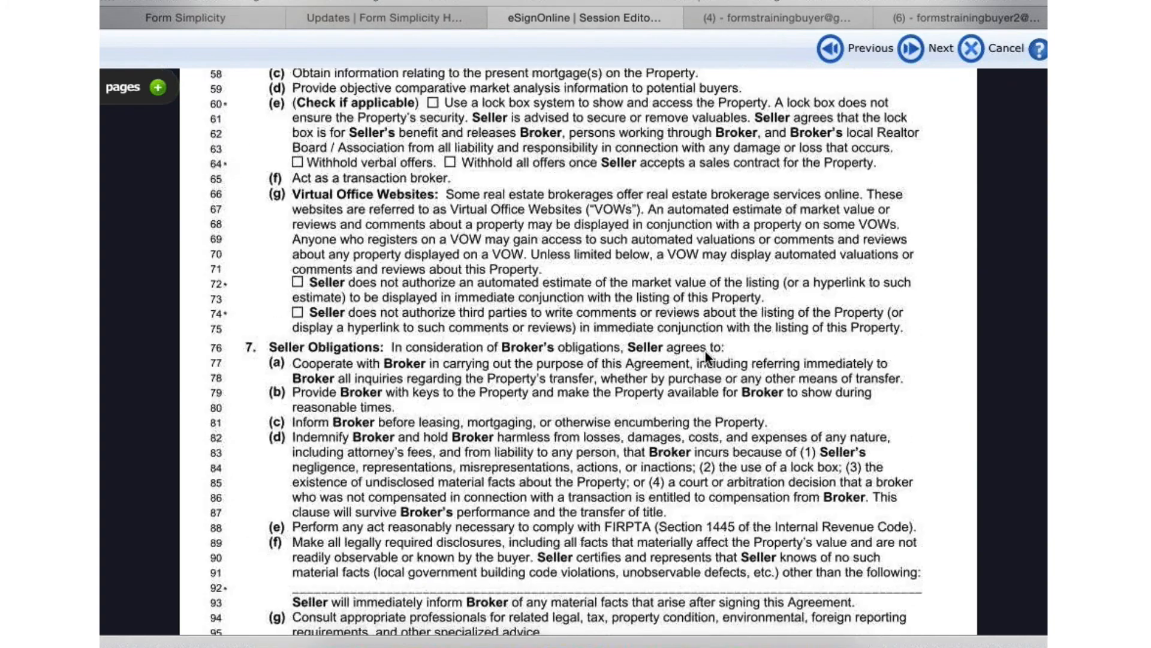
{"action": "scroll", "coordinate": [705, 351], "scroll_direction": "down", "scroll_amount": 10}
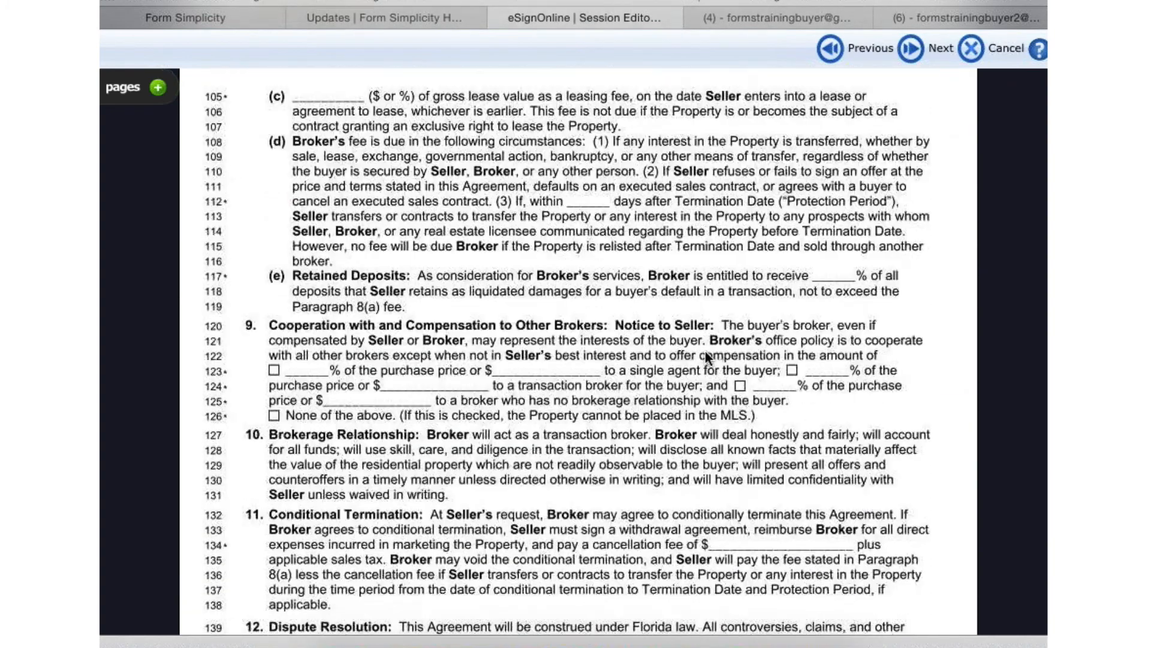
{"action": "scroll", "coordinate": [705, 354], "scroll_direction": "down", "scroll_amount": 20}
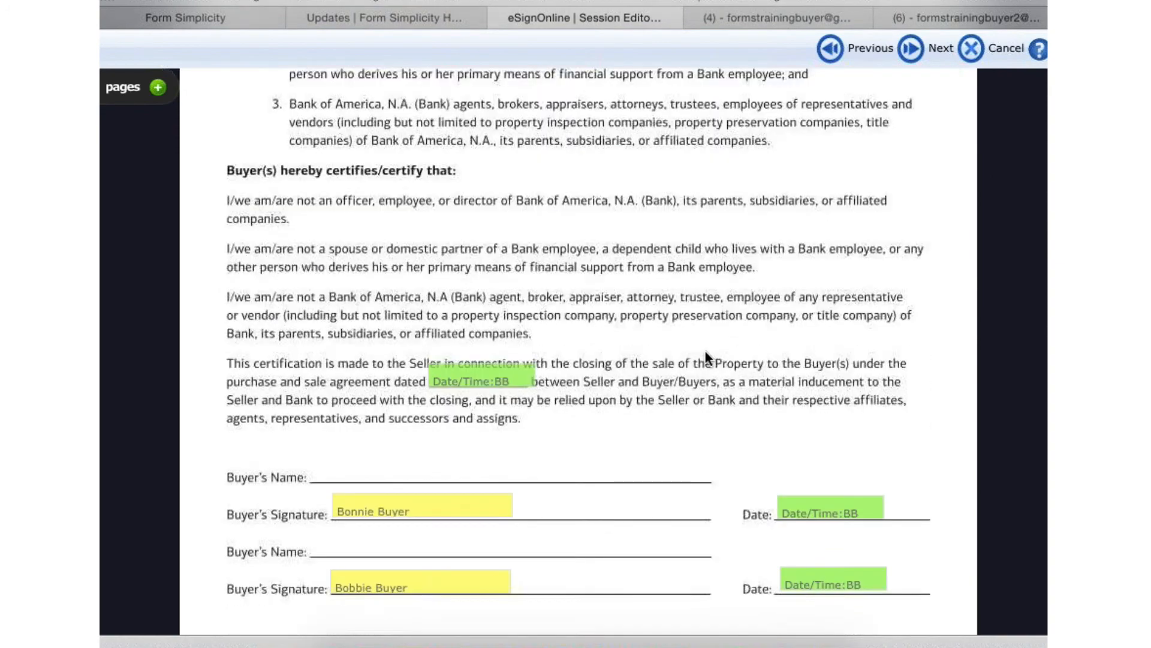
{"action": "scroll", "coordinate": [705, 354], "scroll_direction": "down", "scroll_amount": 2}
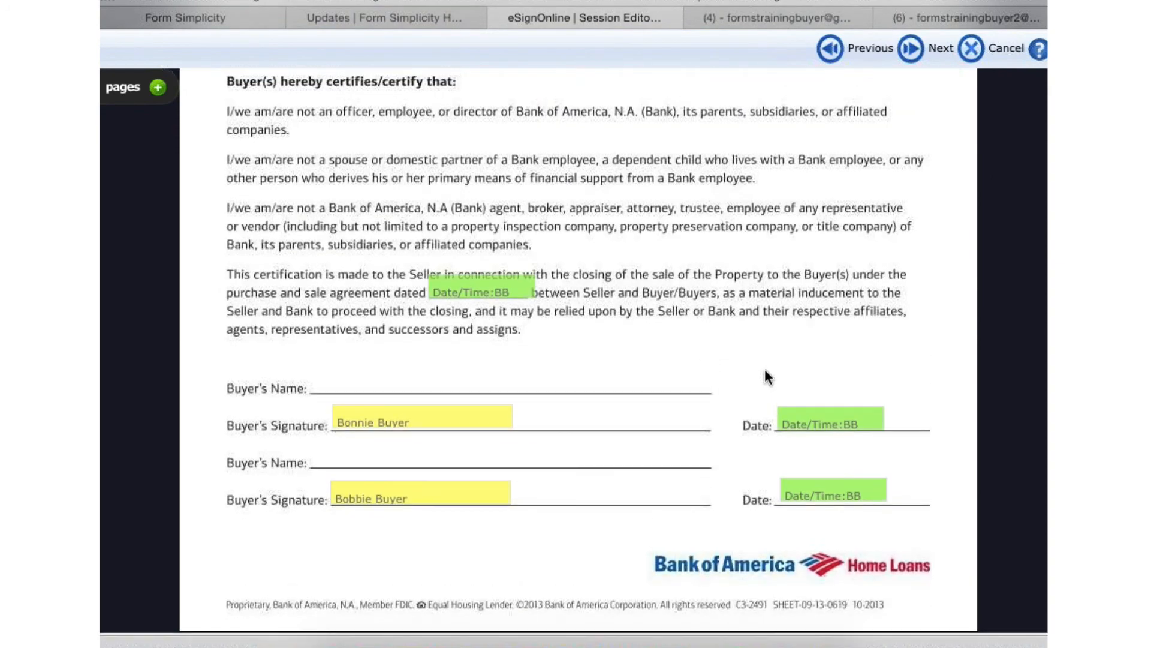
{"action": "left_click", "coordinate": [940, 46]}
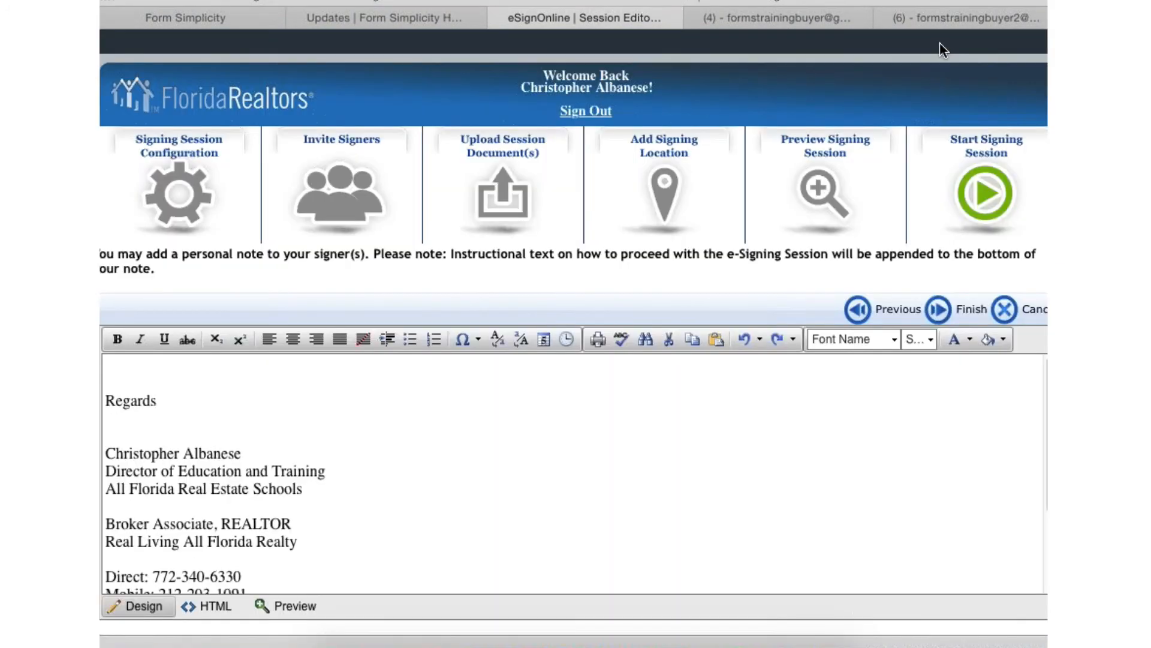
- Add the note "Please follow the on screen instructions." to the signer message, on the blank line above Regards
{"action": "left_click", "coordinate": [120, 384]}
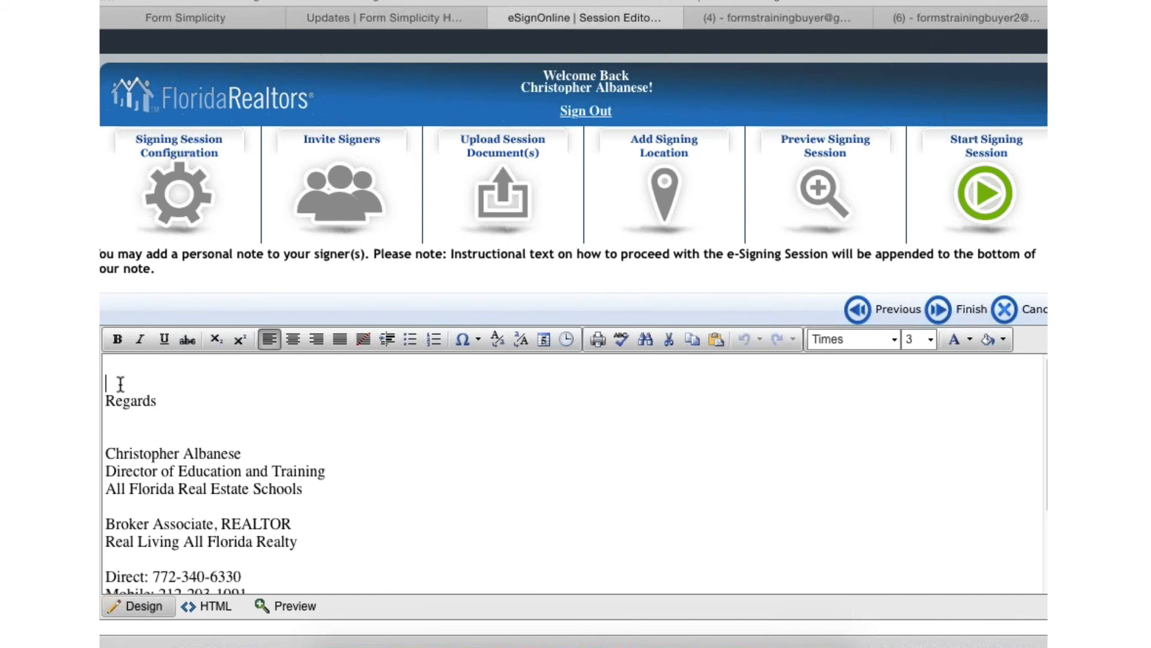
{"action": "type", "text": "Please follow the on"}
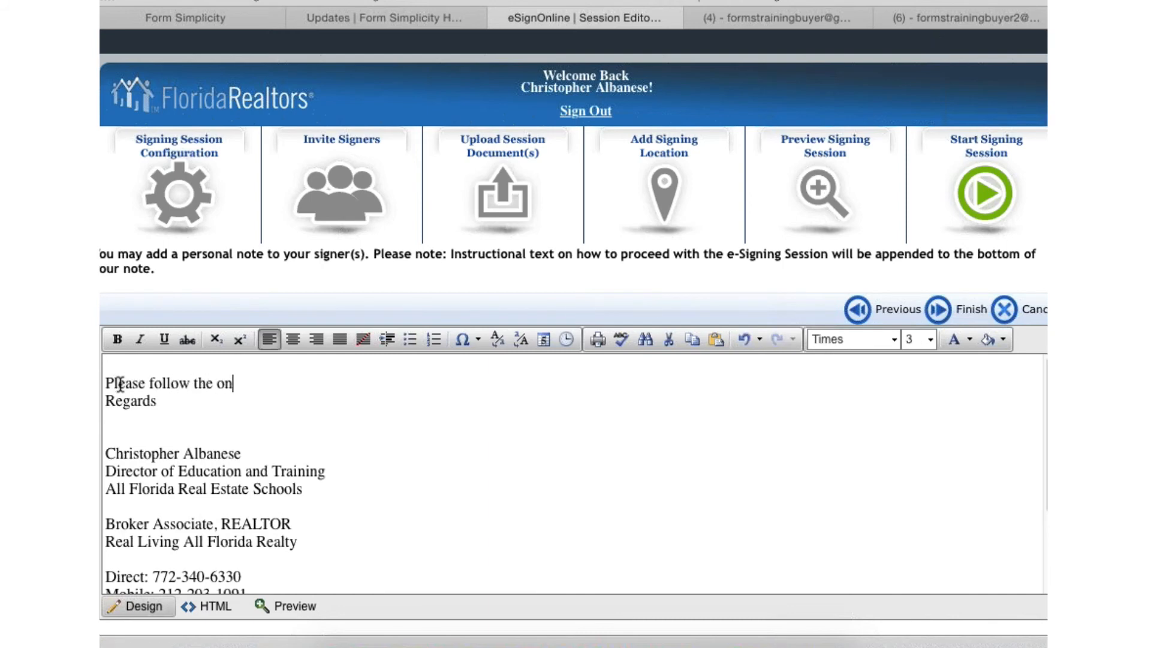
{"action": "type", "text": " screen instructions"}
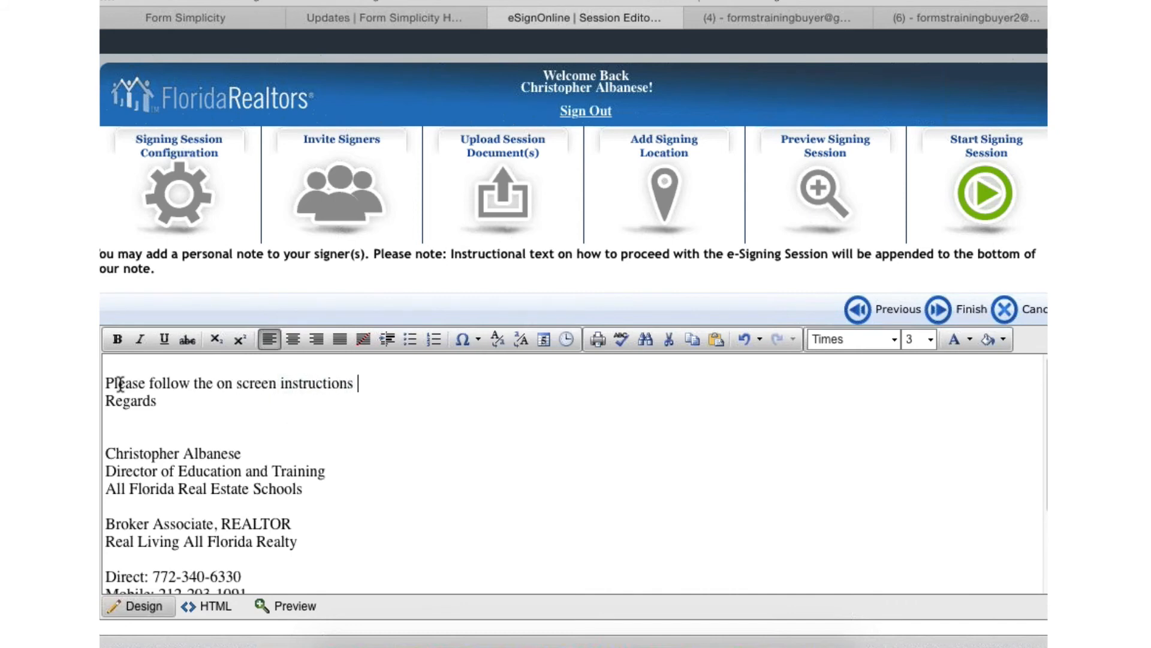
{"action": "key", "text": "BackSpace"}
{"action": "type", "text": "."}
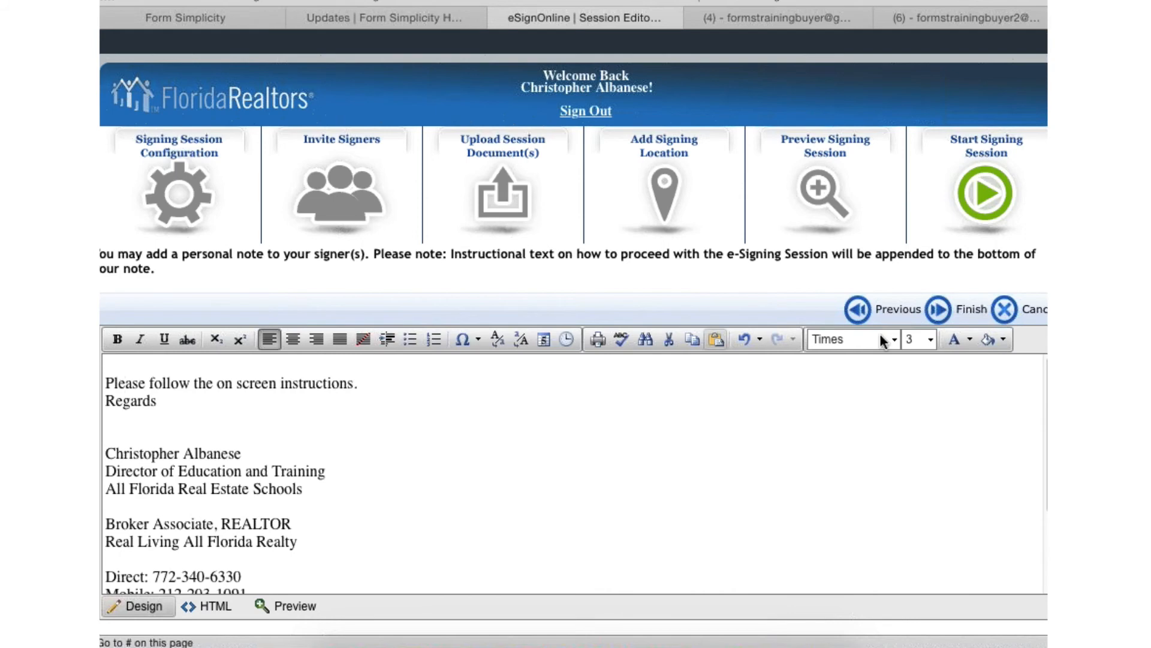
- Finish the session setup to send the invitations, and review the session's signers, documents and activity log
{"action": "left_click", "coordinate": [947, 310]}
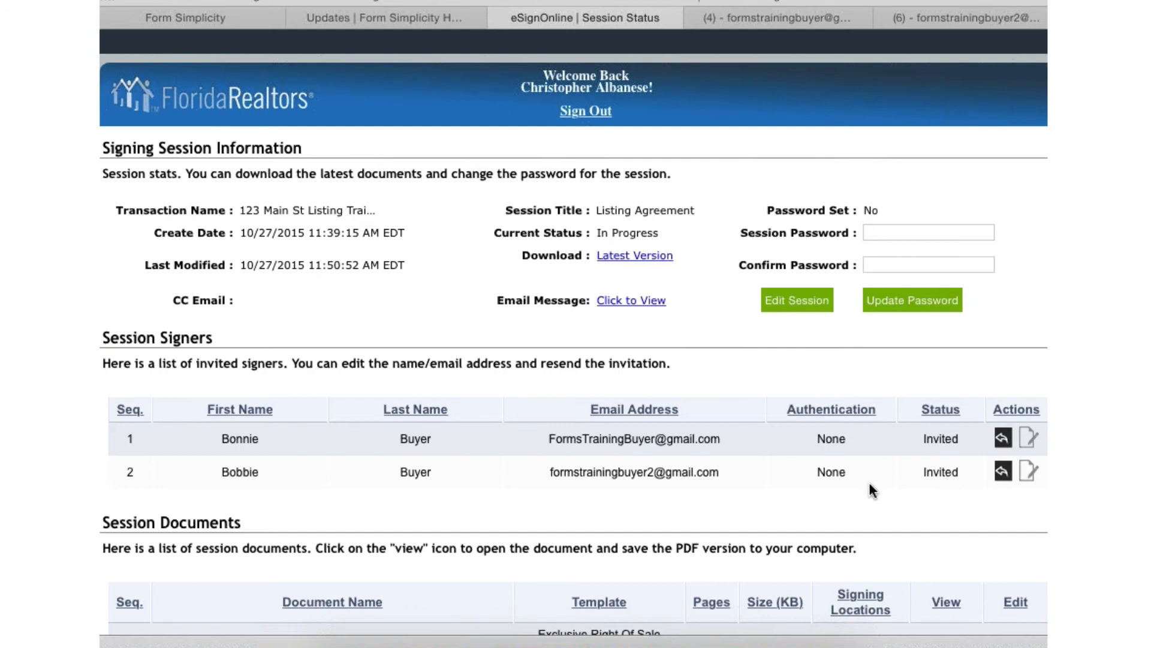
{"action": "scroll", "coordinate": [872, 490], "scroll_direction": "down", "scroll_amount": 3}
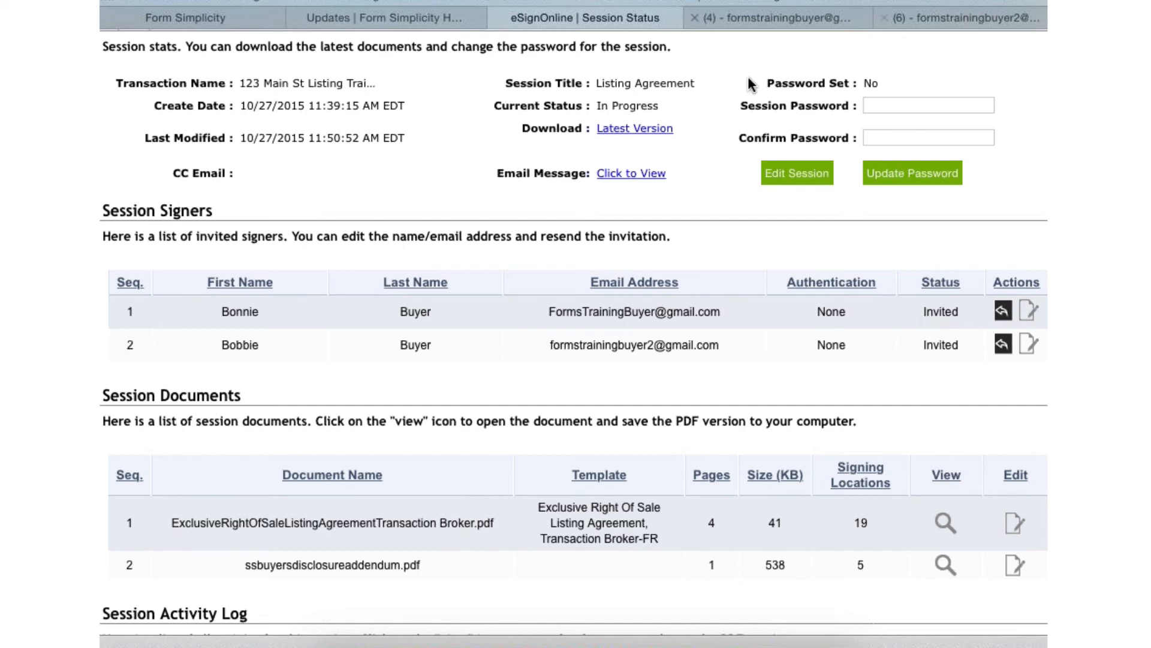
{"action": "scroll", "coordinate": [600, 383], "scroll_direction": "down", "scroll_amount": 5}
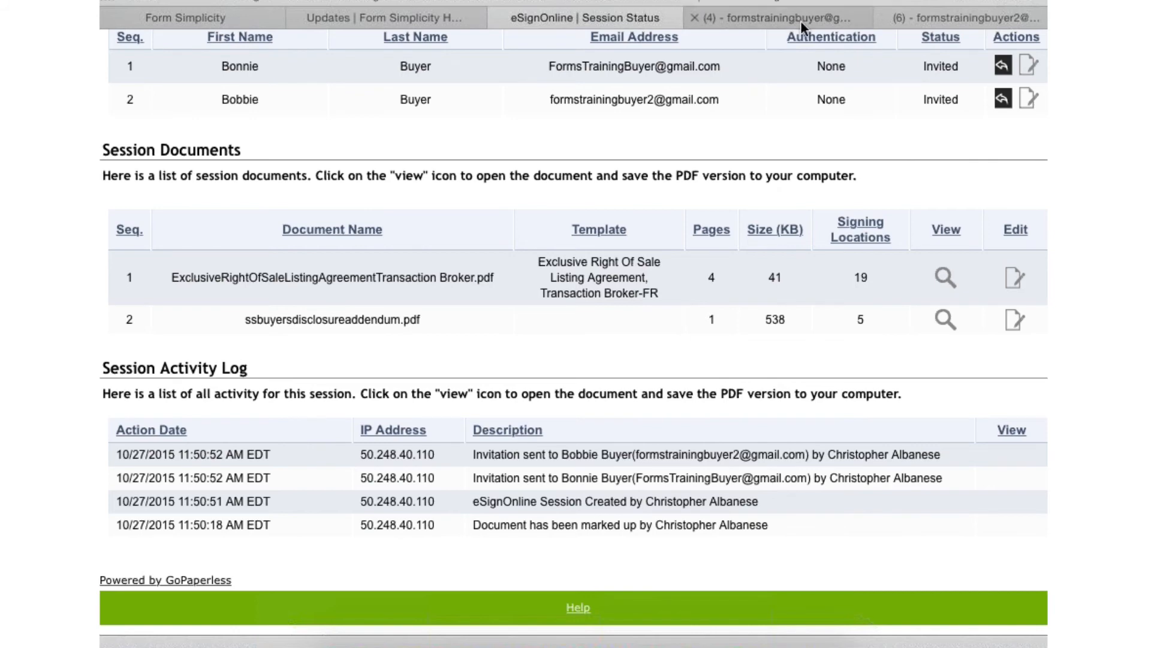
- Switch to the first signer's Gmail inbox, refresh it and open the Listing Agreement invitation
{"action": "left_click", "coordinate": [767, 18]}
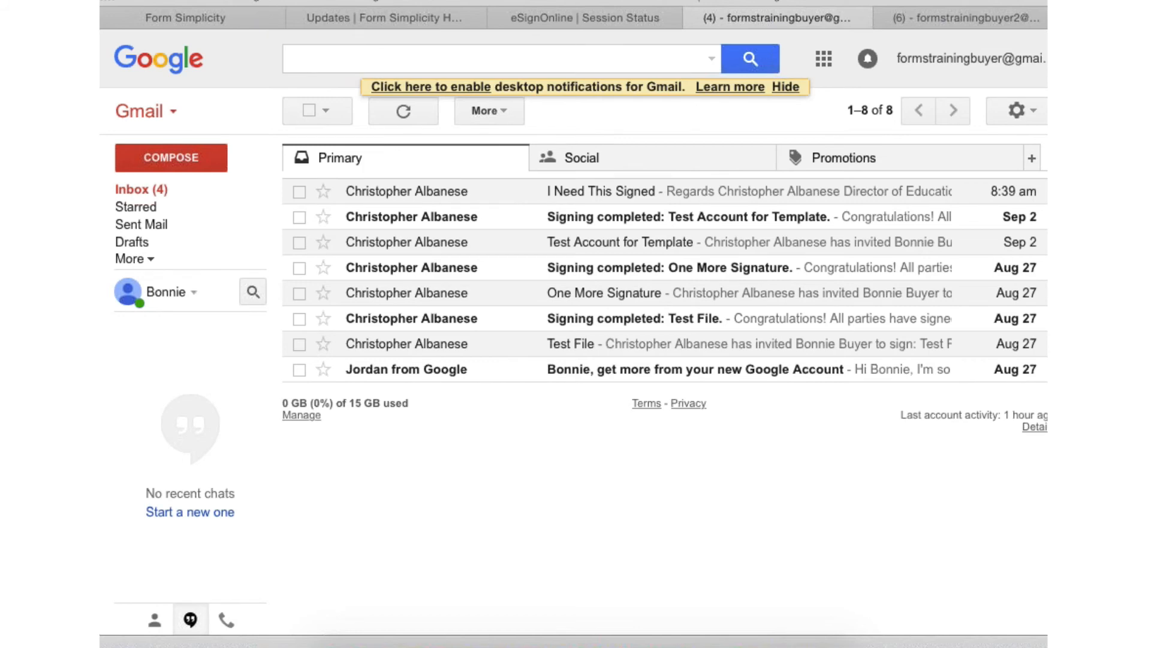
{"action": "key", "text": "super+r"}
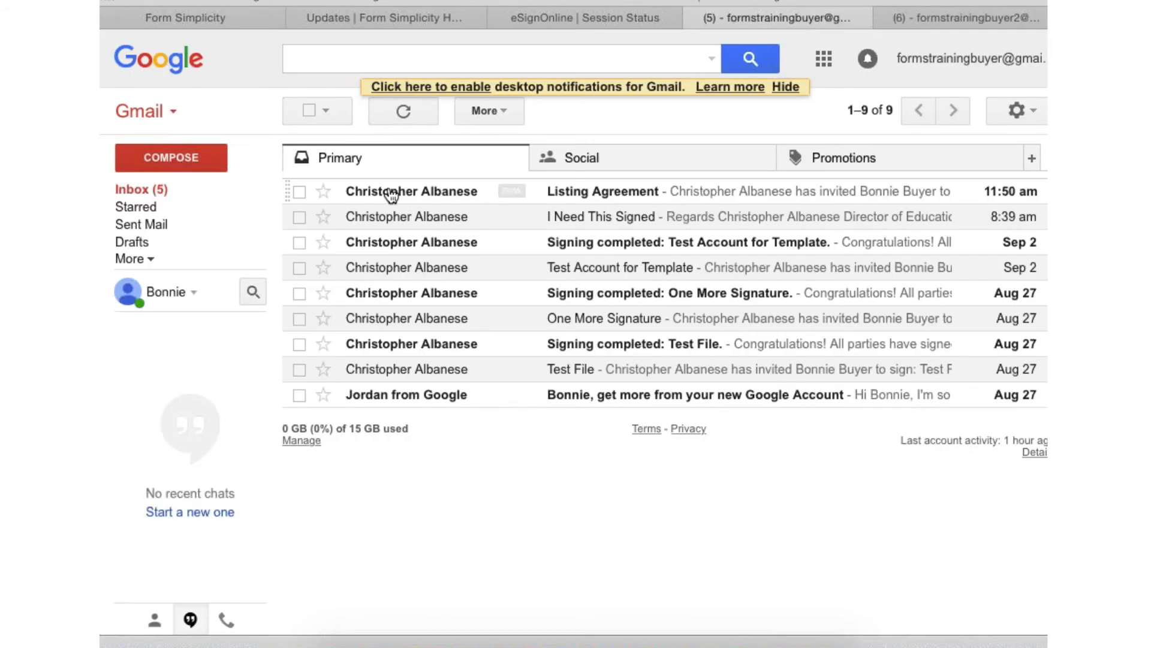
{"action": "mouse_move", "coordinate": [397, 195]}
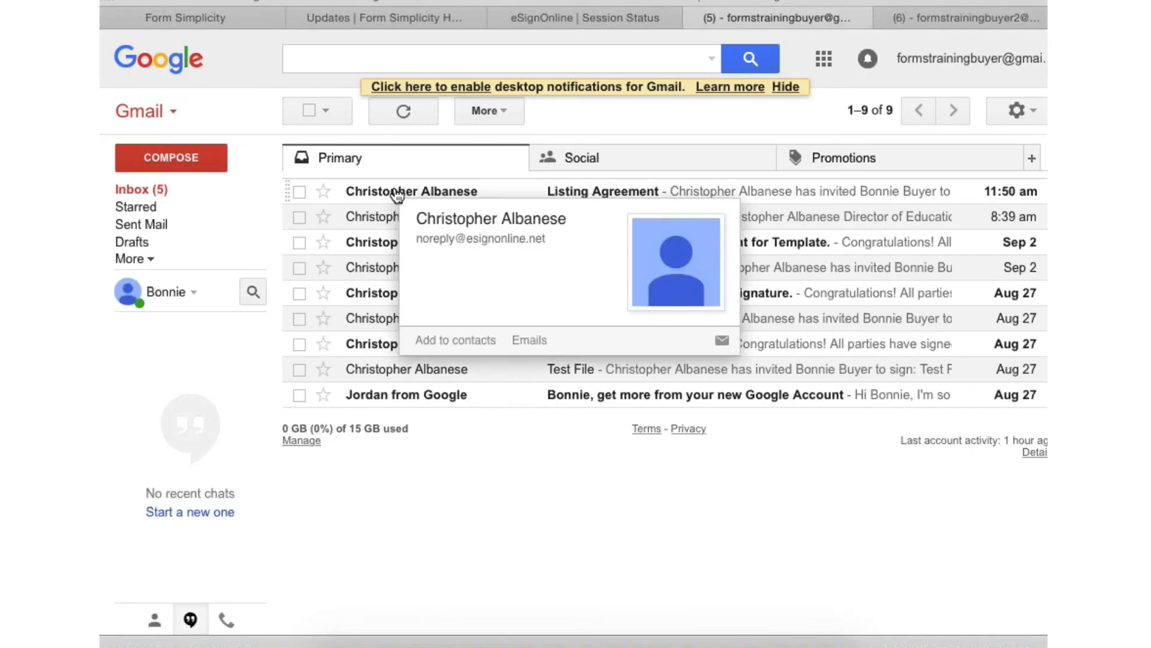
{"action": "left_click", "coordinate": [624, 191]}
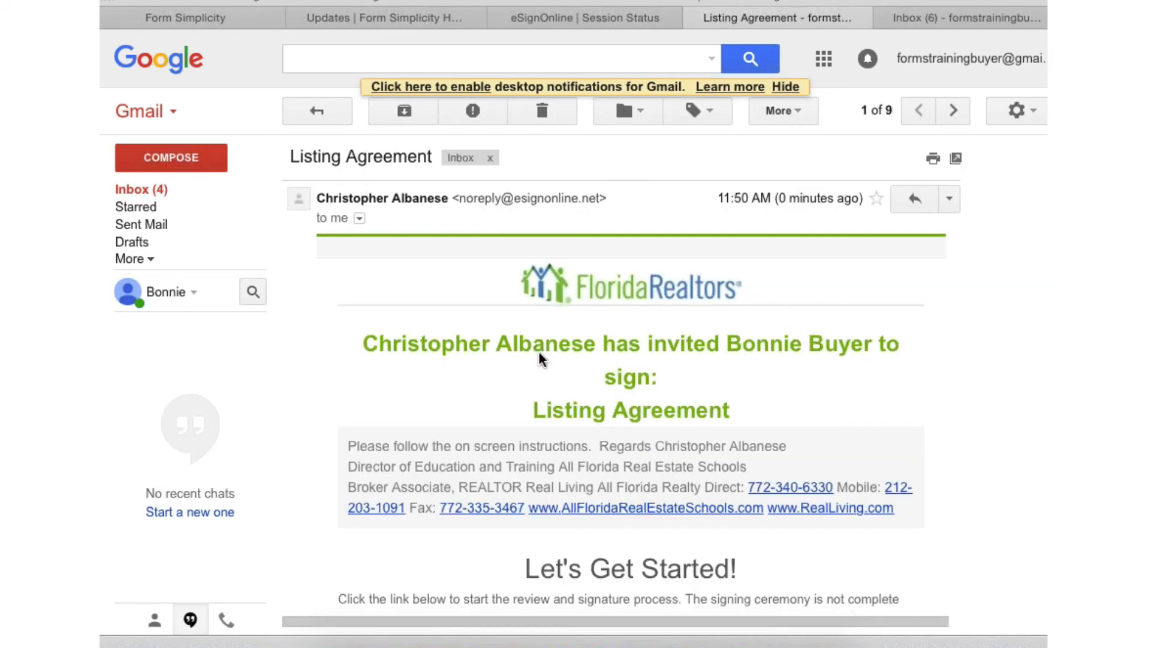
- Read through the invitation message and open its Review & Sign link
{"action": "scroll", "coordinate": [855, 359], "scroll_direction": "down", "scroll_amount": 3}
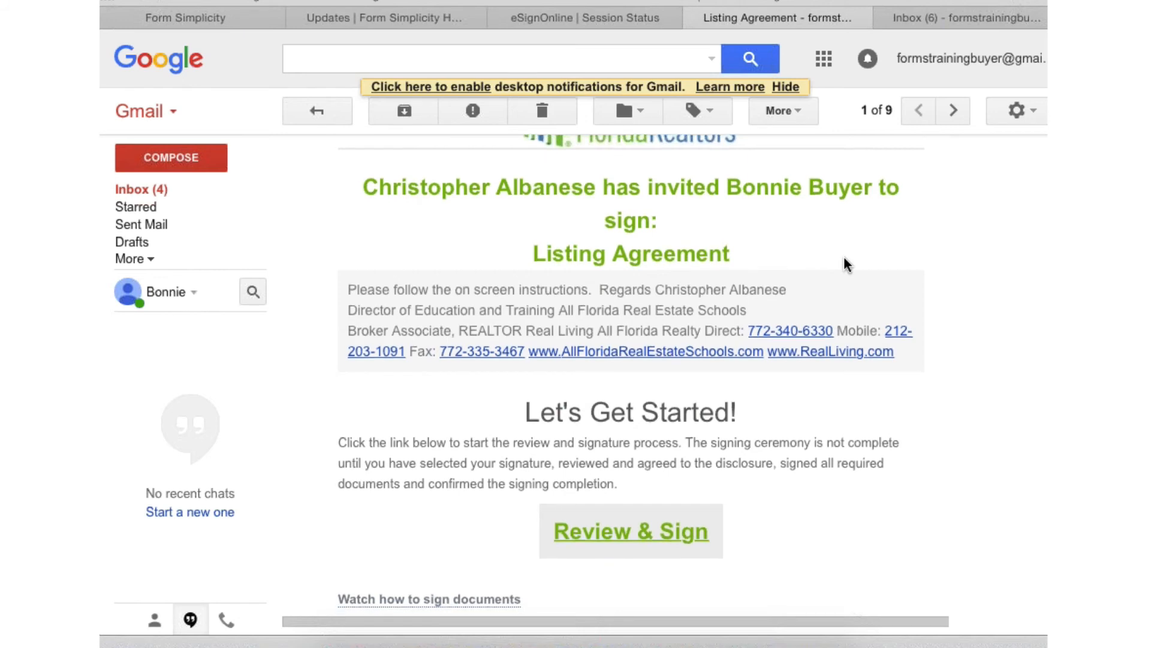
{"action": "scroll", "coordinate": [845, 264], "scroll_direction": "down", "scroll_amount": 1}
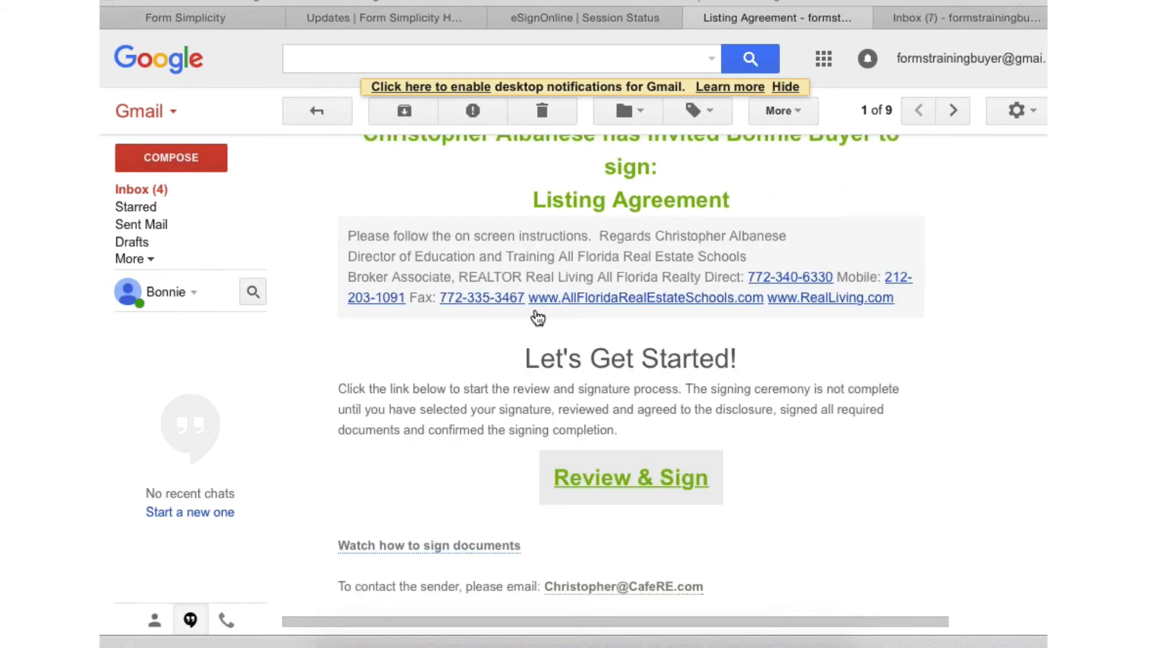
{"action": "left_click", "coordinate": [642, 476]}
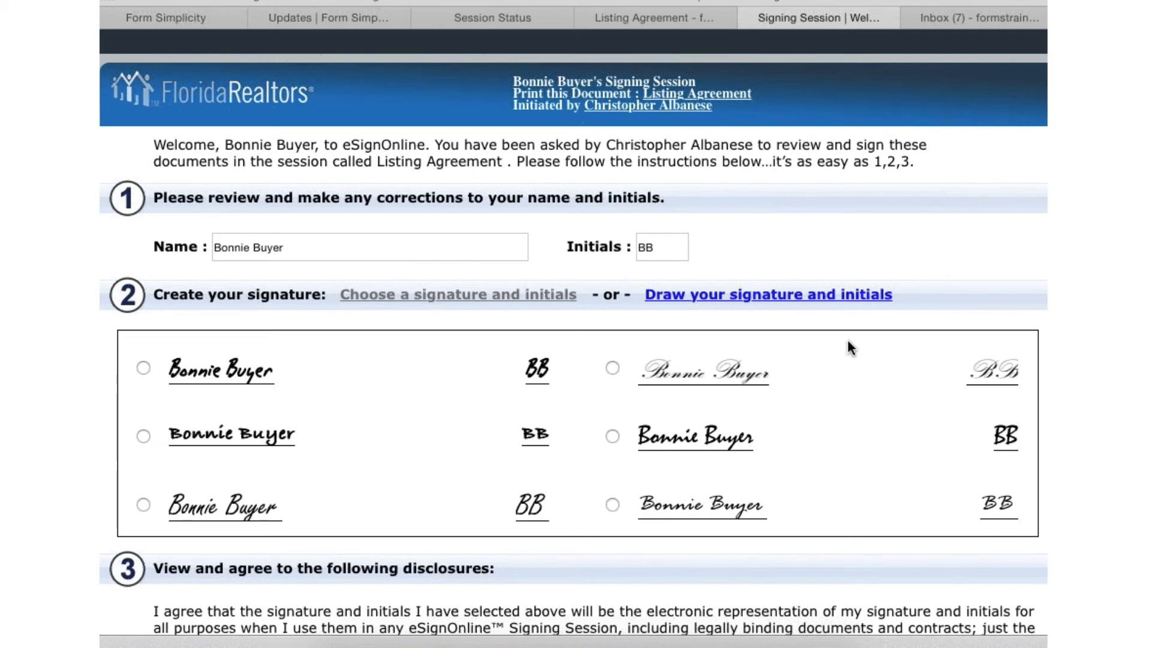
- Try drawing the first signer's signature freehand in the signature box
{"action": "scroll", "coordinate": [847, 340], "scroll_direction": "down", "scroll_amount": 3}
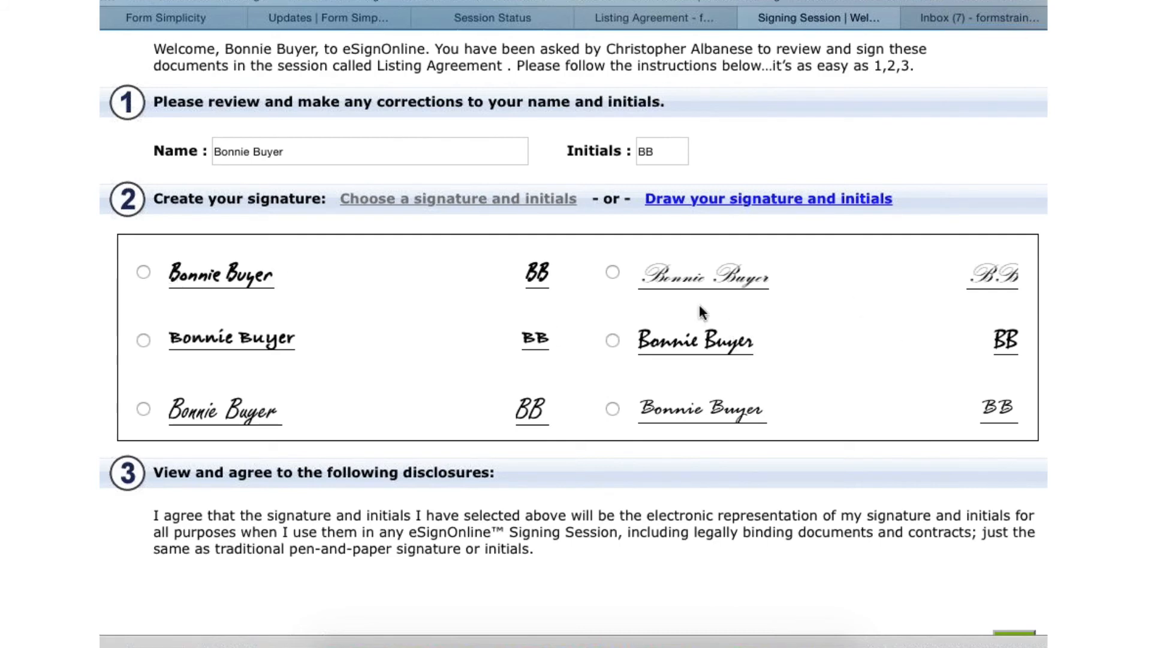
{"action": "left_click", "coordinate": [760, 199]}
{"action": "left_click_drag", "start_coordinate": [289, 385], "coordinate": [286, 412]}
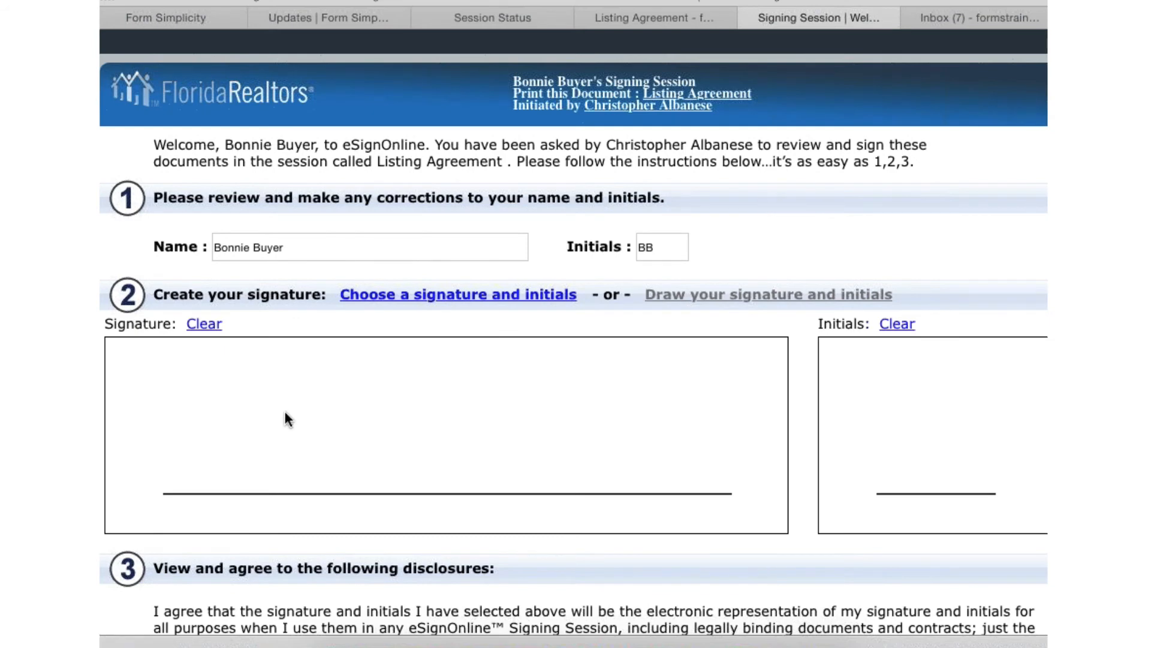
{"action": "mouse_move", "coordinate": [204, 423]}
{"action": "left_mouse_down"}
{"action": "mouse_move", "coordinate": [218, 484]}
{"action": "mouse_move", "coordinate": [297, 412]}
{"action": "mouse_move", "coordinate": [281, 437]}
{"action": "left_mouse_up"}
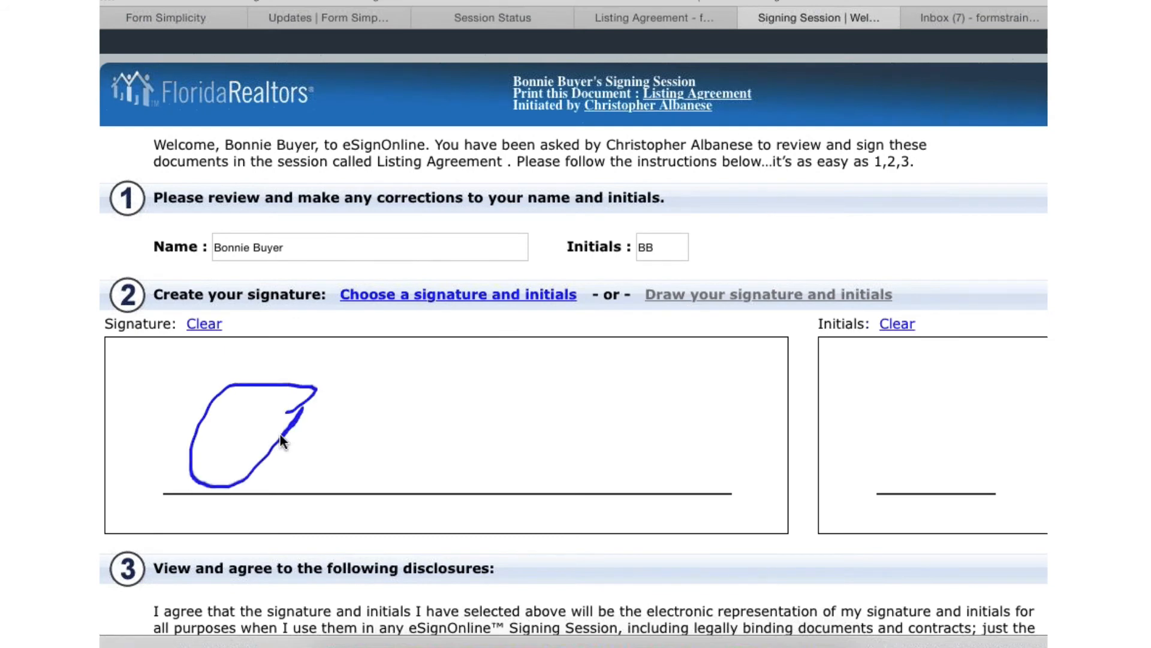
{"action": "mouse_move", "coordinate": [337, 405]}
{"action": "left_mouse_down"}
{"action": "mouse_move", "coordinate": [362, 388]}
{"action": "mouse_move", "coordinate": [328, 478]}
{"action": "mouse_move", "coordinate": [403, 470]}
{"action": "left_mouse_up"}
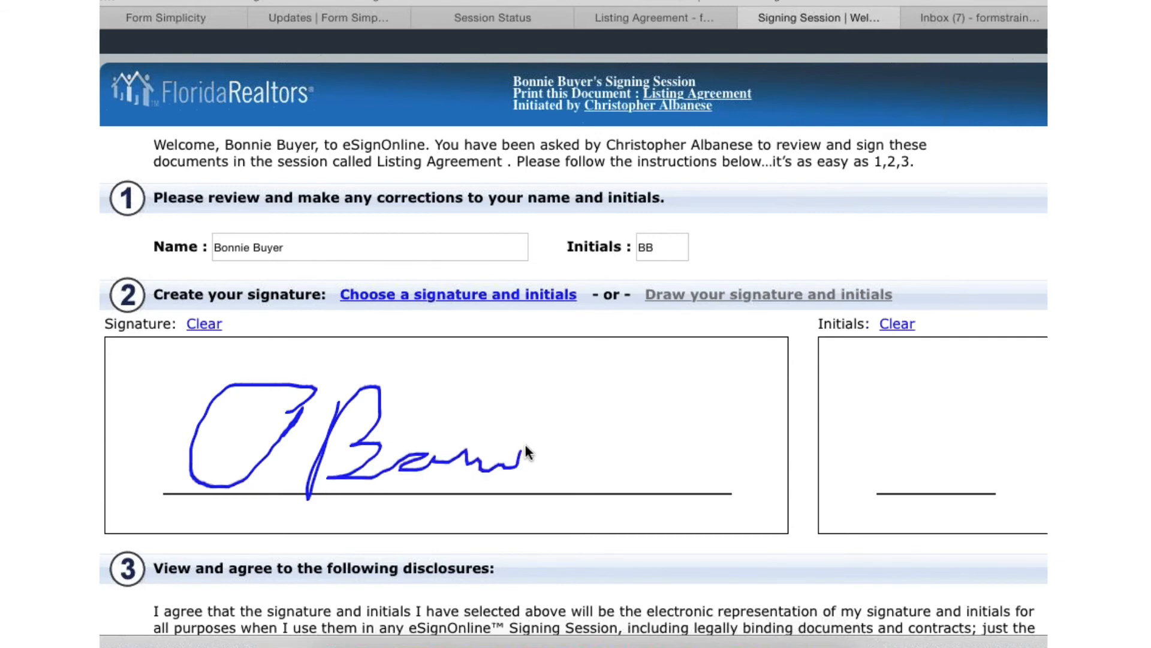
{"action": "mouse_move", "coordinate": [524, 444]}
{"action": "left_mouse_down"}
{"action": "mouse_move", "coordinate": [590, 394]}
{"action": "mouse_move", "coordinate": [609, 344]}
{"action": "left_mouse_up"}
{"action": "scroll", "coordinate": [699, 324], "scroll_direction": "down", "scroll_amount": 3}
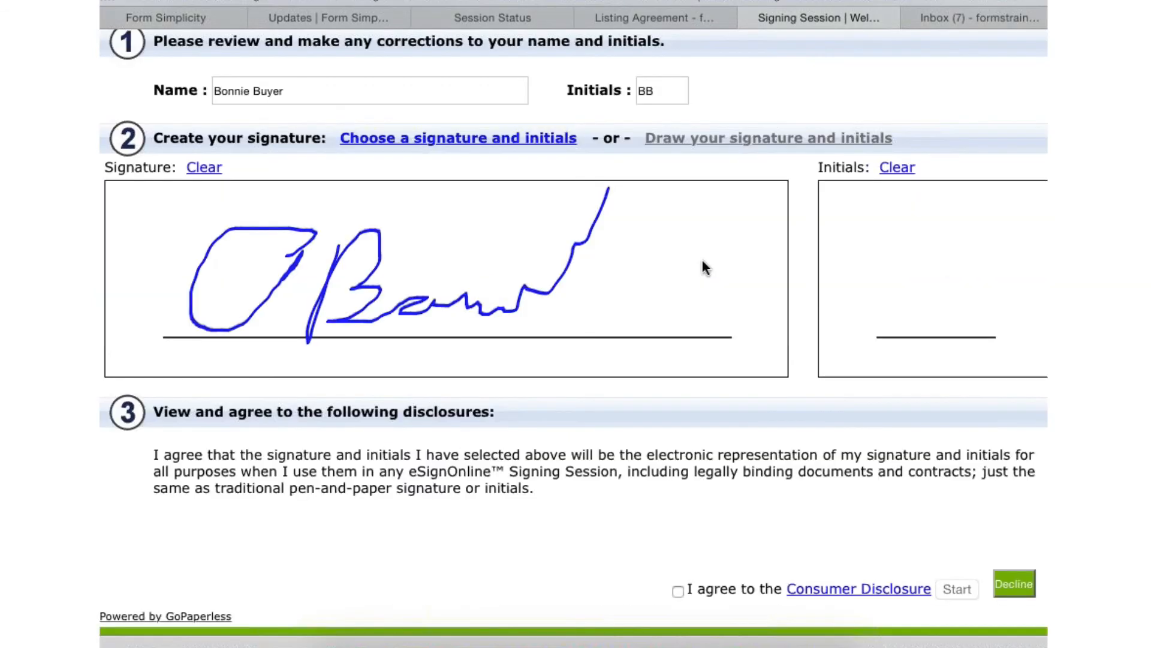
{"action": "scroll", "coordinate": [703, 267], "scroll_direction": "down", "scroll_amount": 1}
{"action": "scroll", "coordinate": [702, 267], "scroll_direction": "up", "scroll_amount": 4}
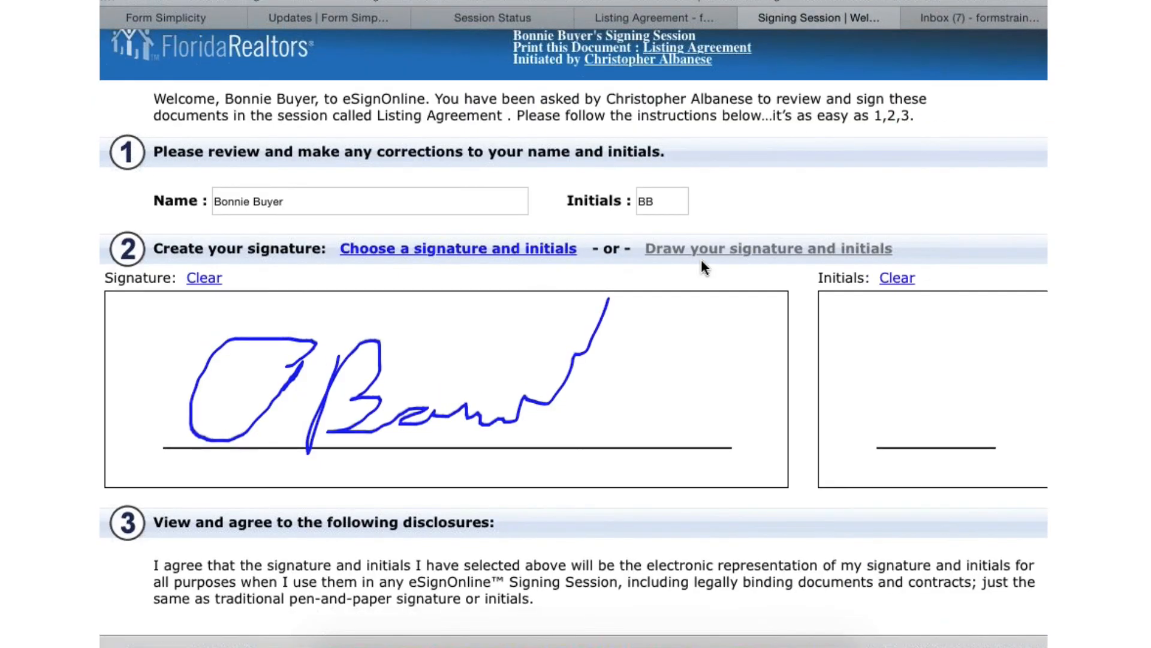
- Choose the ornate script style from the preset signatures and initials, and start signing with the Consumer Disclosure agreed to
{"action": "left_click", "coordinate": [454, 250]}
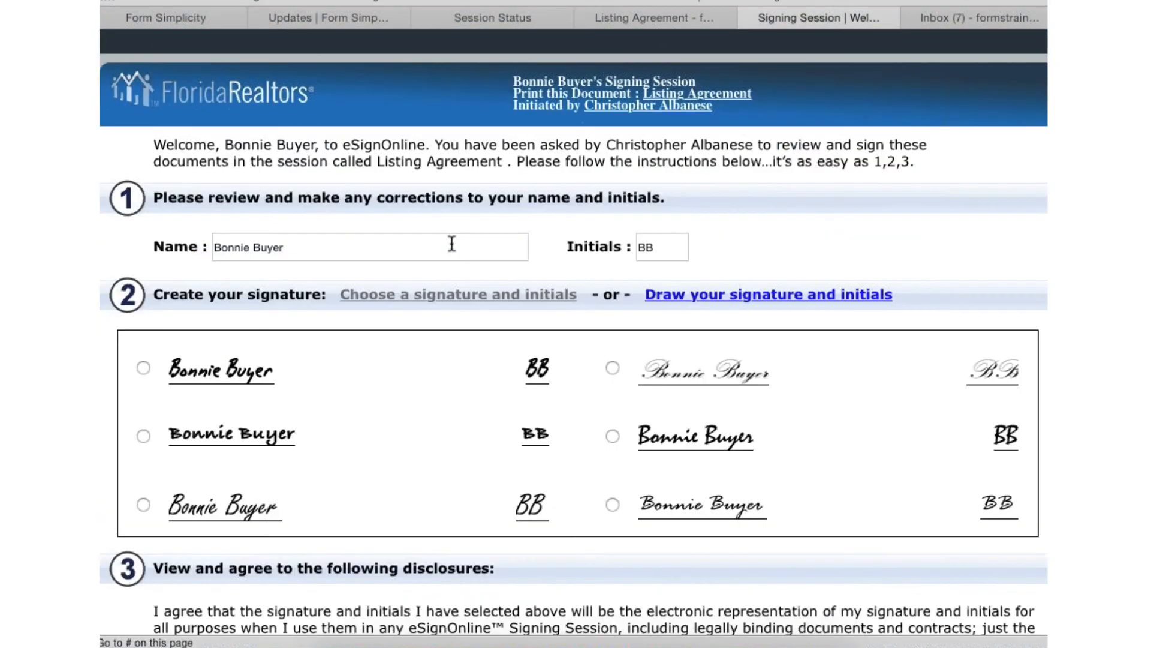
{"action": "left_click", "coordinate": [611, 367]}
{"action": "scroll", "coordinate": [666, 582], "scroll_direction": "down", "scroll_amount": 4}
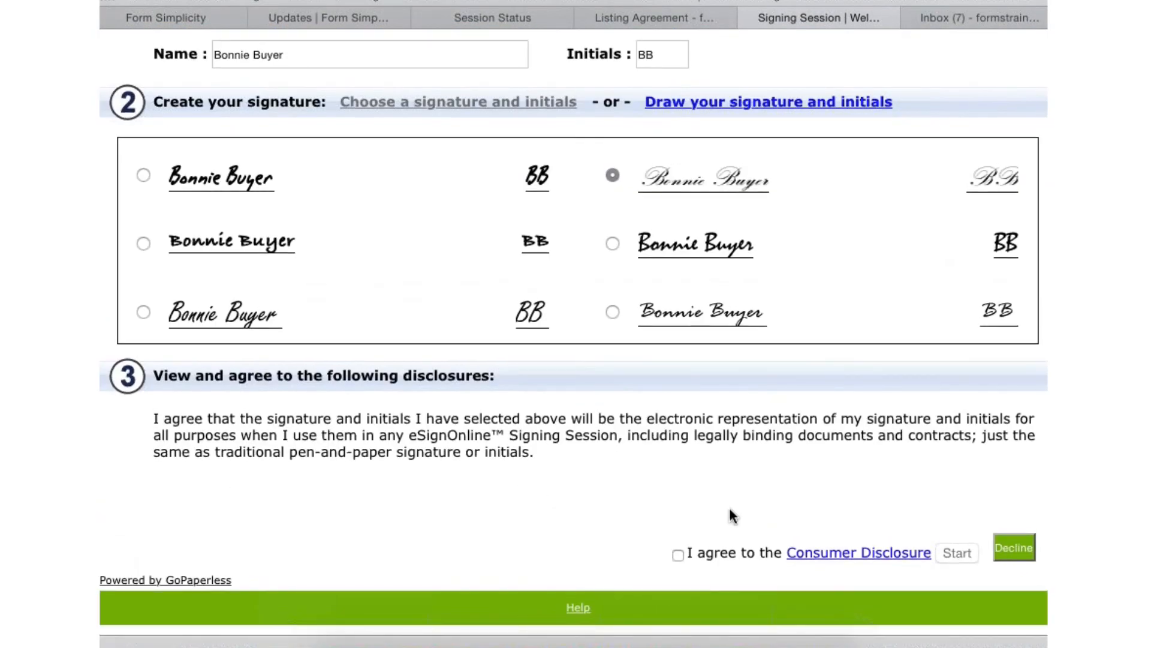
{"action": "left_click", "coordinate": [681, 554]}
{"action": "left_click", "coordinate": [954, 553]}
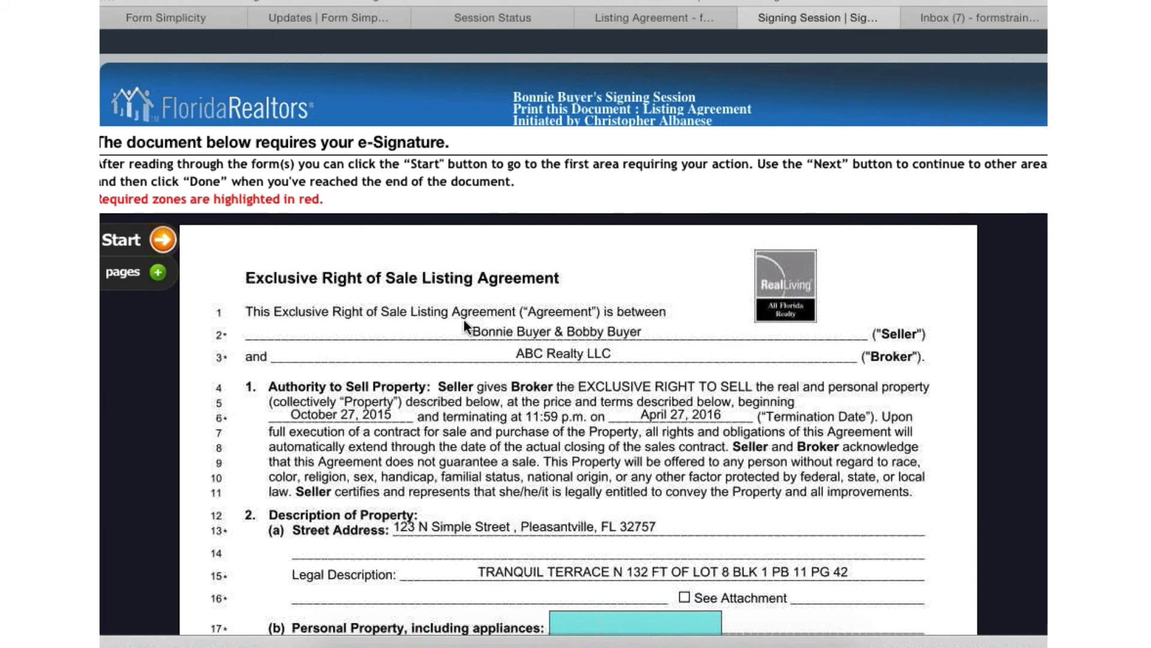
- Start the signing walkthrough and enter "washer and dryer will convey" as the personal property included
{"action": "left_click", "coordinate": [180, 241]}
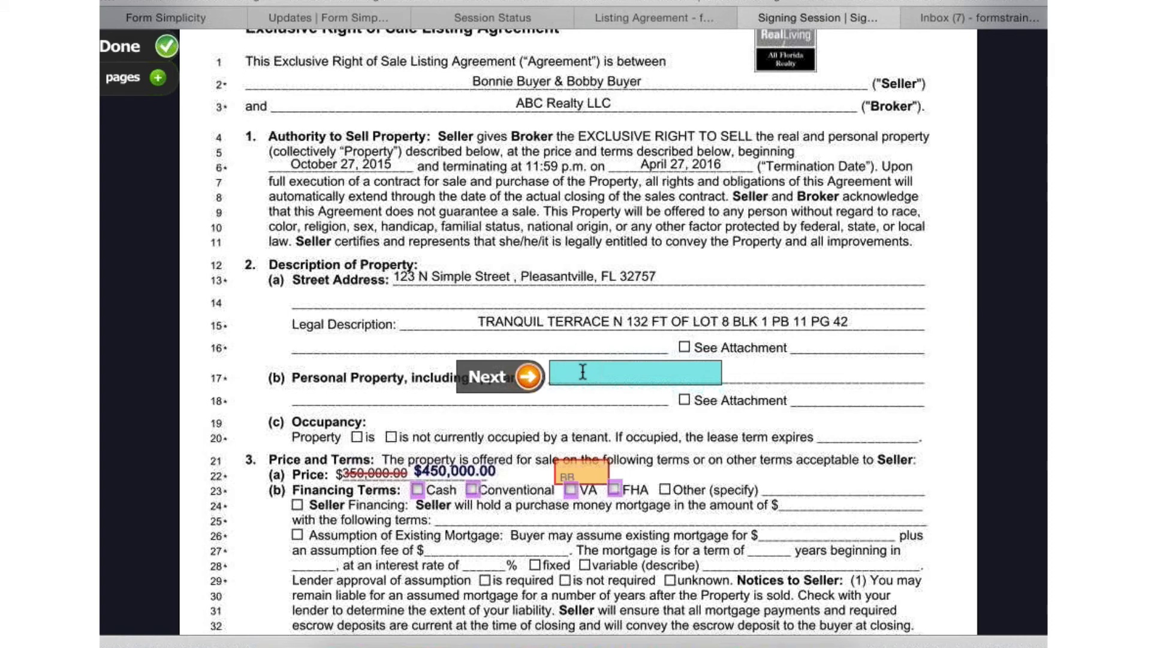
{"action": "type", "text": "washer and dryer wil"}
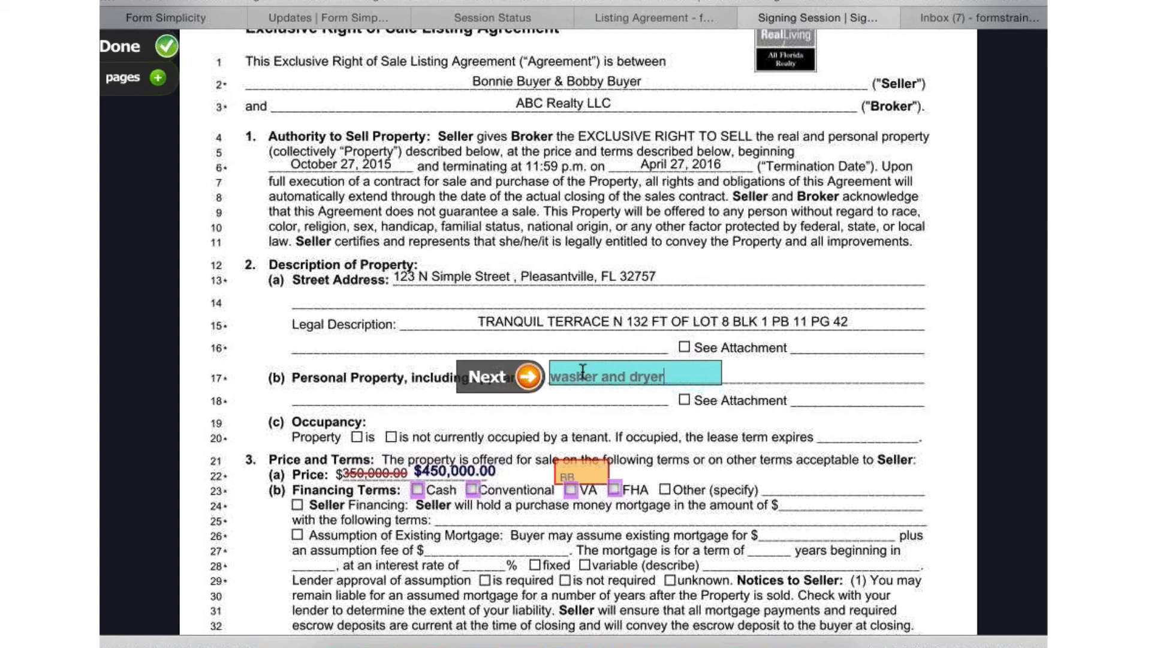
{"action": "type", "text": "l convey"}
{"action": "left_click", "coordinate": [528, 376]}
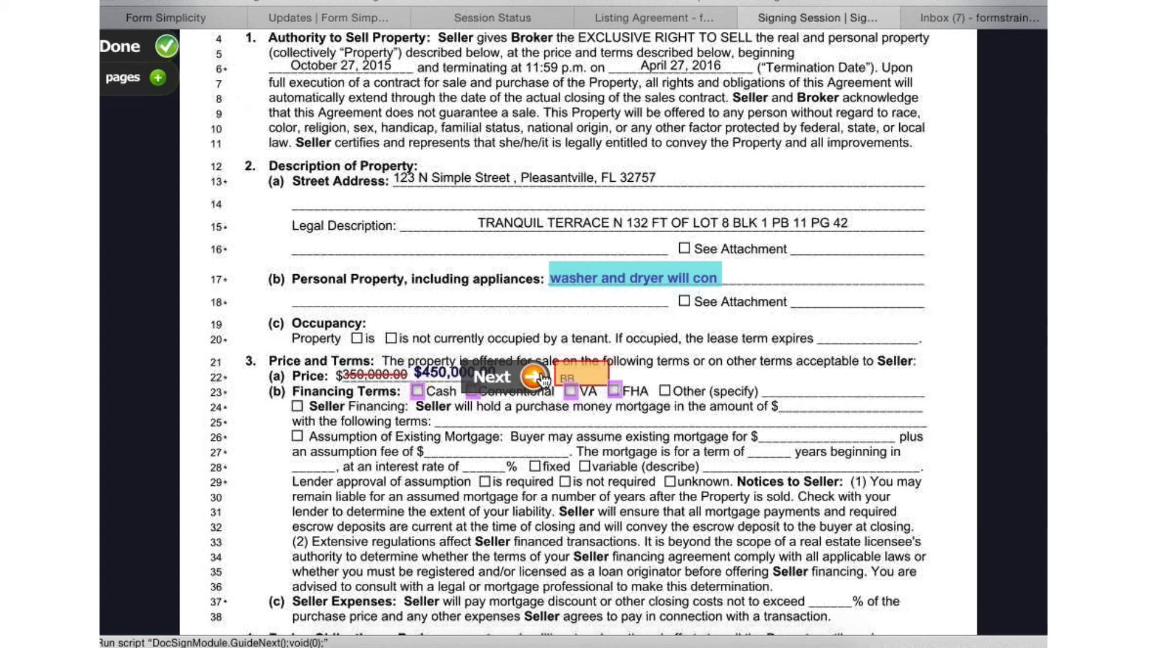
- Initial the price change to $450,000.00 and select Cash and Conventional as the financing terms
{"action": "left_click", "coordinate": [581, 376]}
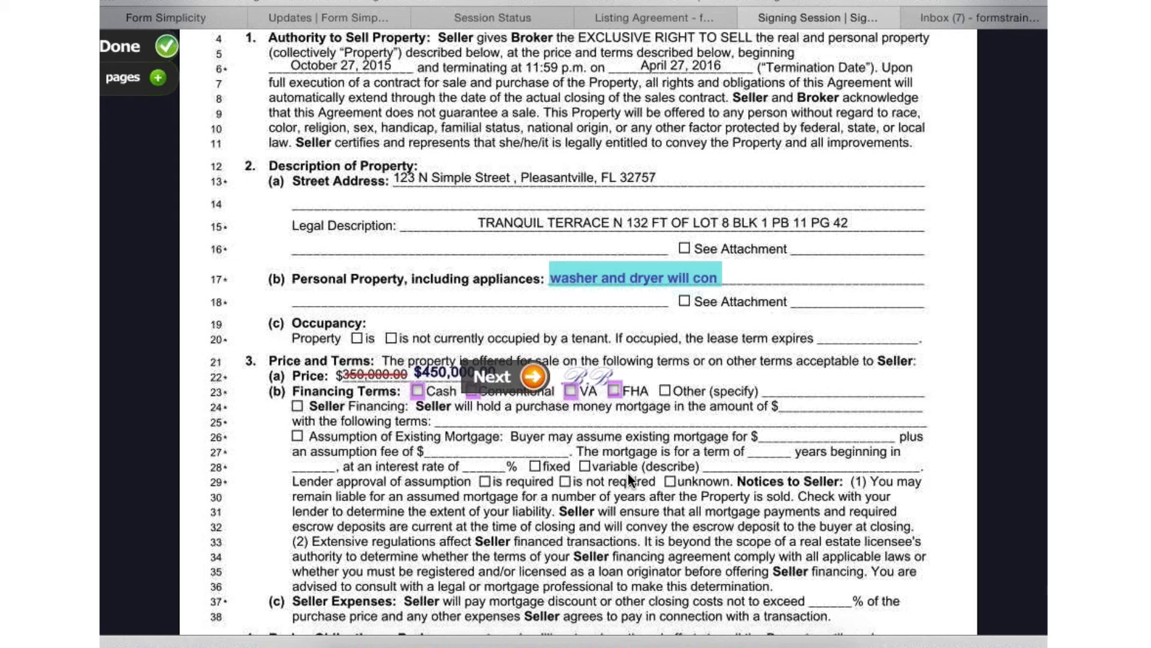
{"action": "left_click", "coordinate": [537, 377]}
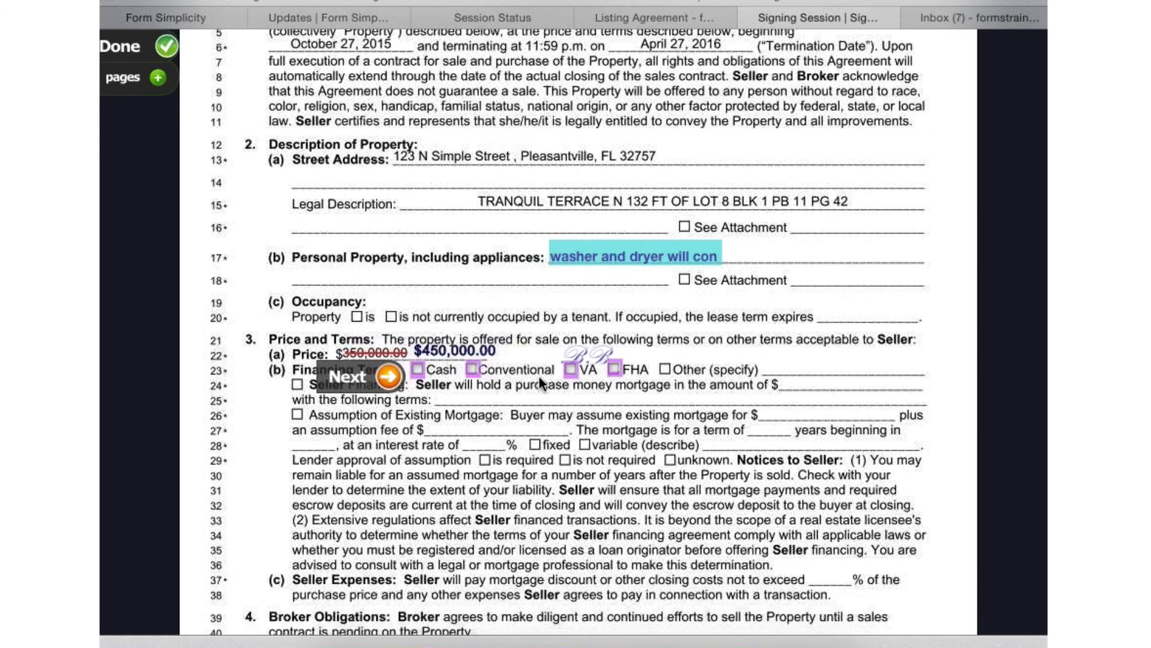
{"action": "left_click", "coordinate": [420, 370]}
{"action": "left_click", "coordinate": [394, 386]}
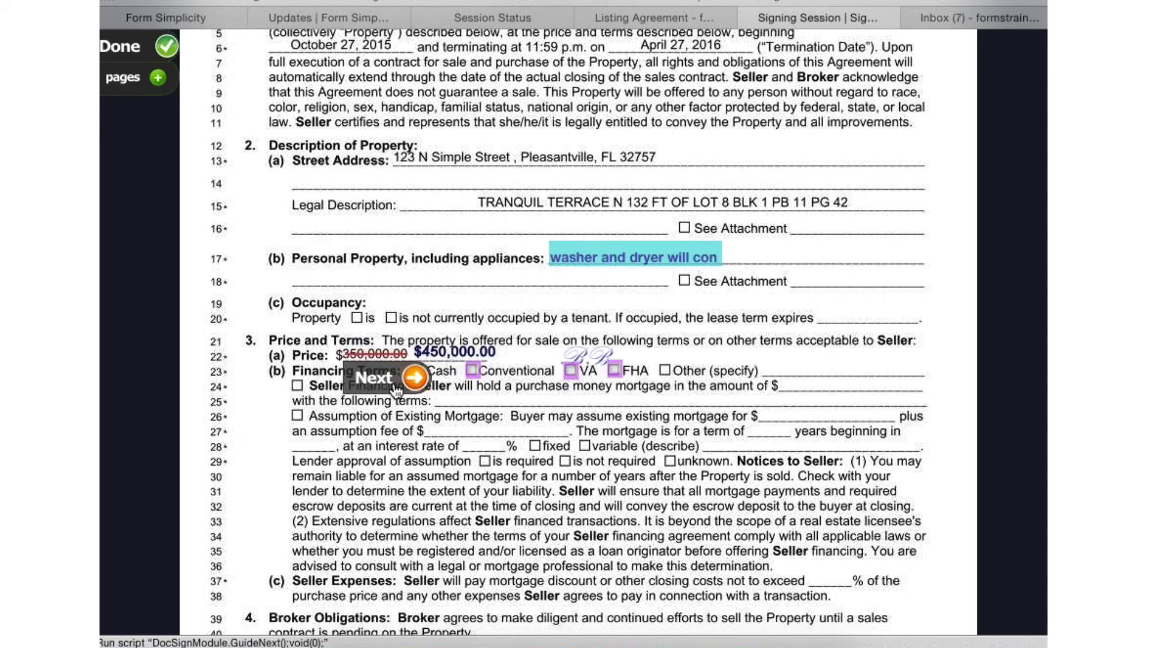
{"action": "left_click", "coordinate": [471, 371]}
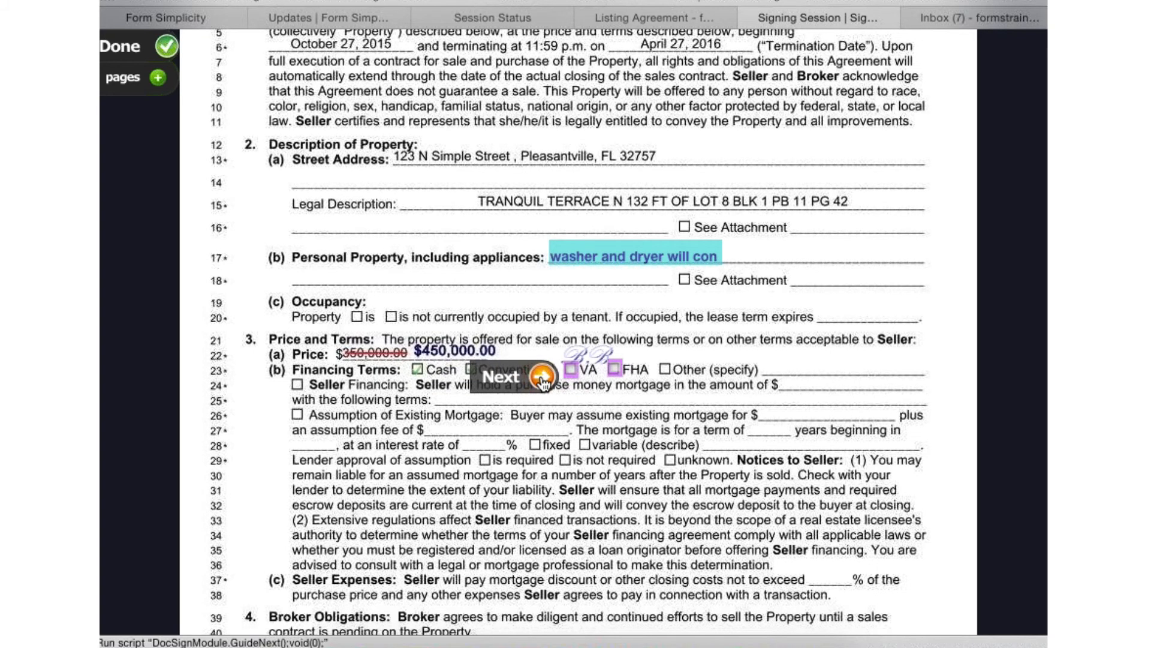
{"action": "left_click", "coordinate": [544, 379]}
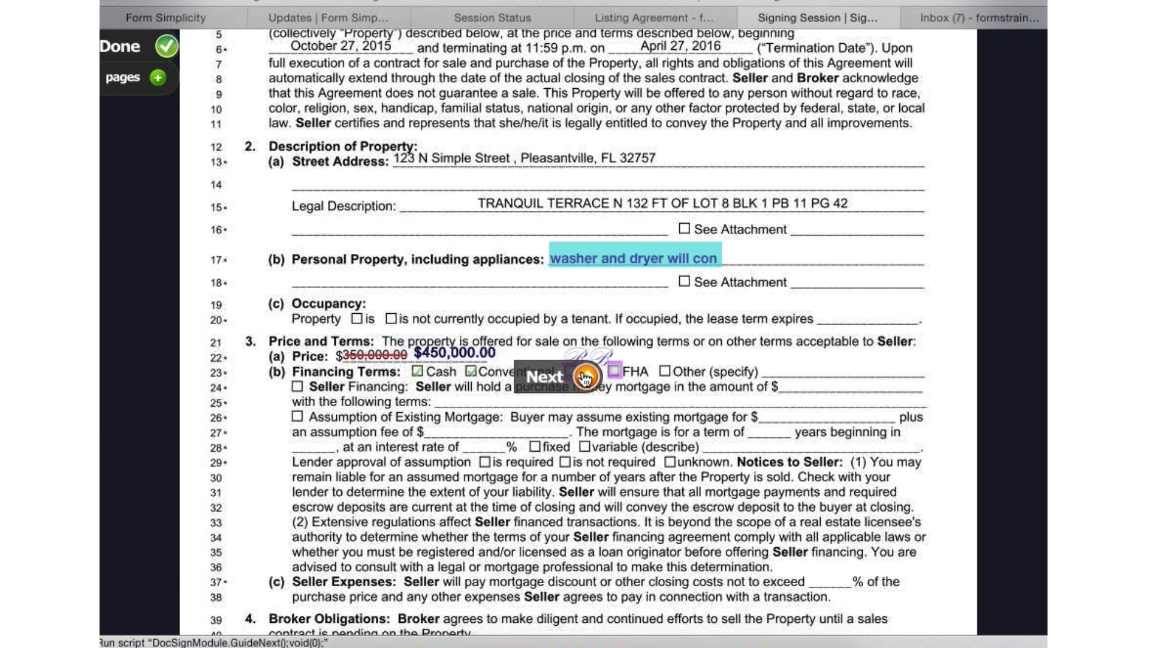
{"action": "left_click", "coordinate": [586, 377]}
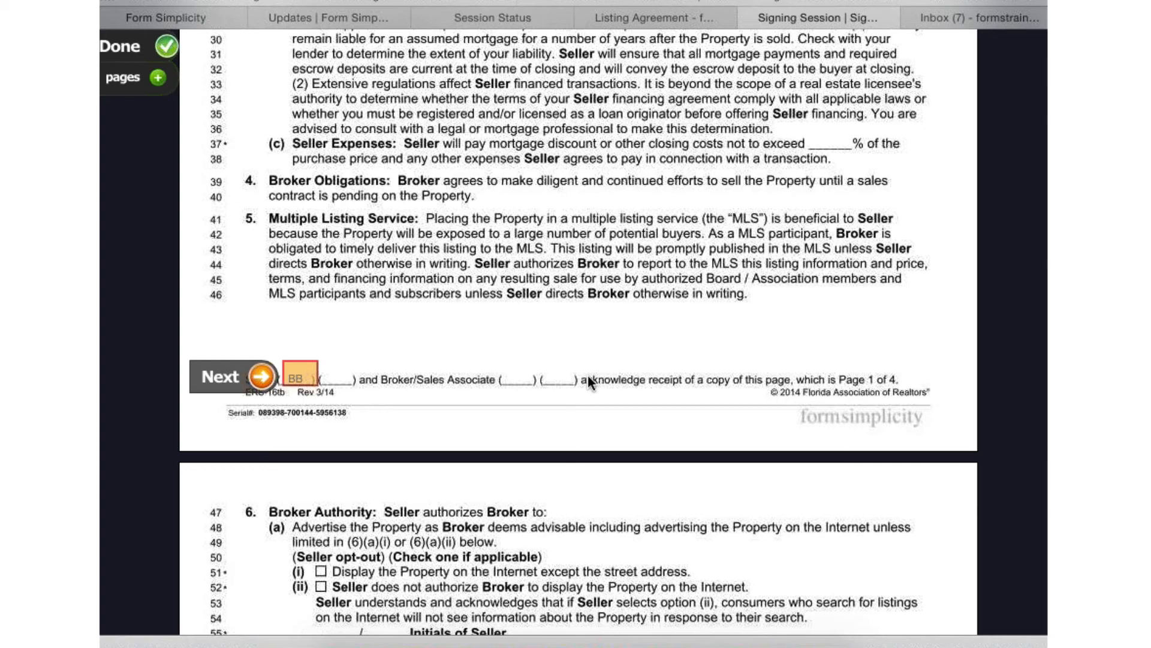
- Initial the seller acknowledgments at the end of pages 1, 2 and 3 of the listing agreement
{"action": "left_click", "coordinate": [299, 379]}
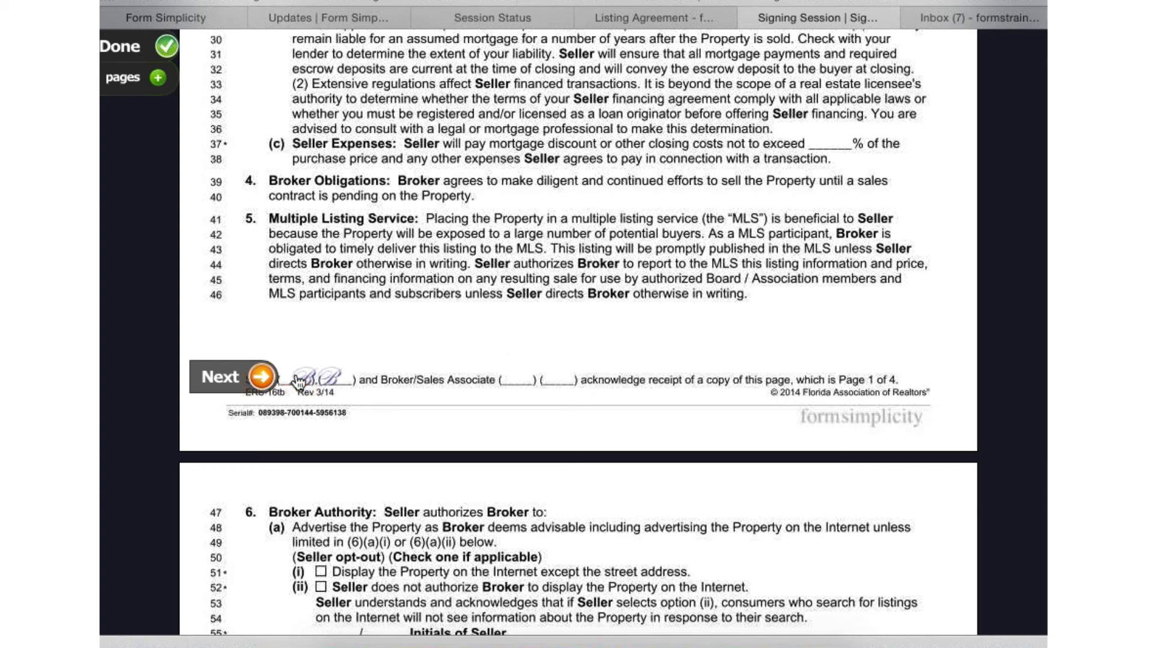
{"action": "left_click", "coordinate": [264, 377]}
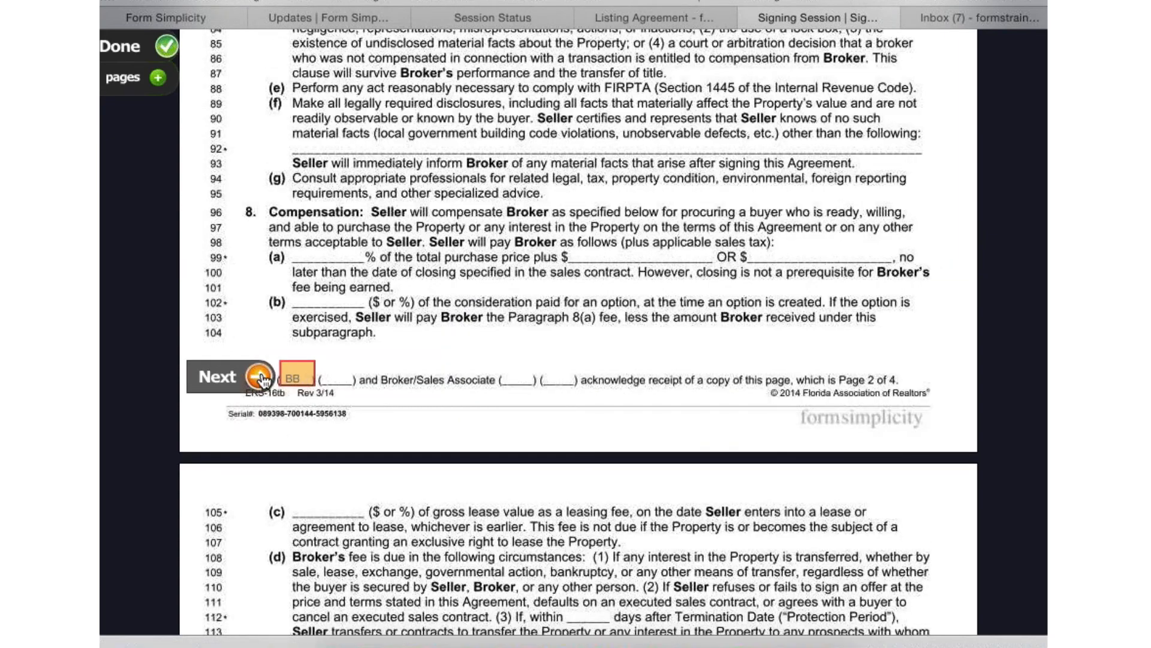
{"action": "left_click", "coordinate": [263, 378]}
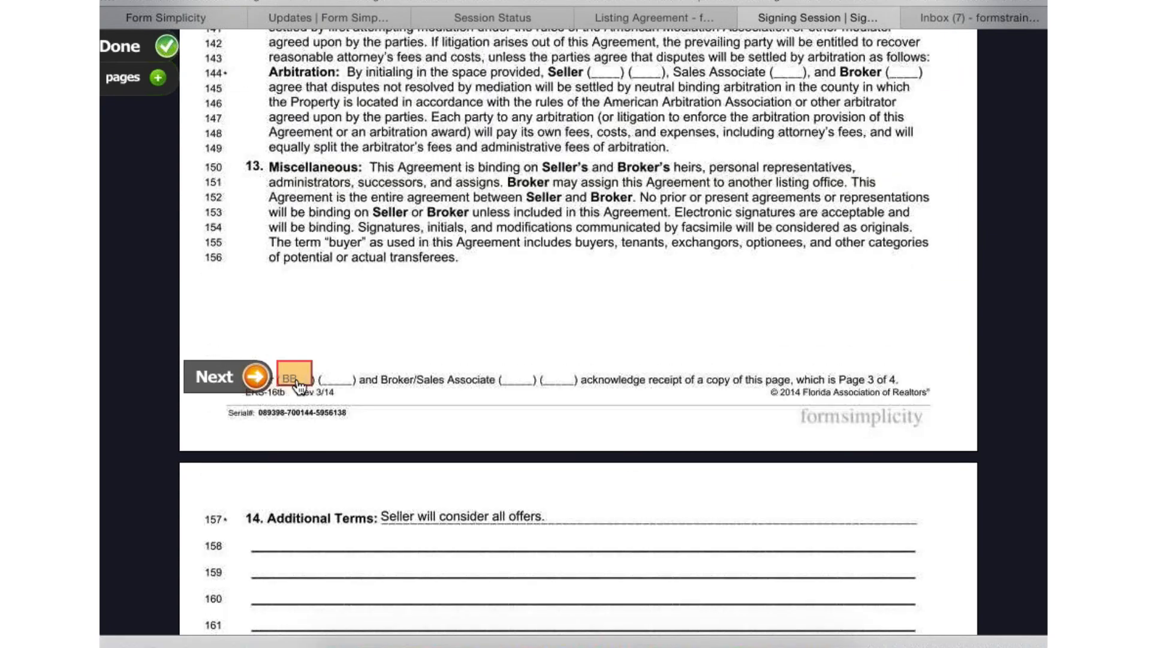
{"action": "left_click", "coordinate": [289, 381]}
{"action": "left_click", "coordinate": [256, 376]}
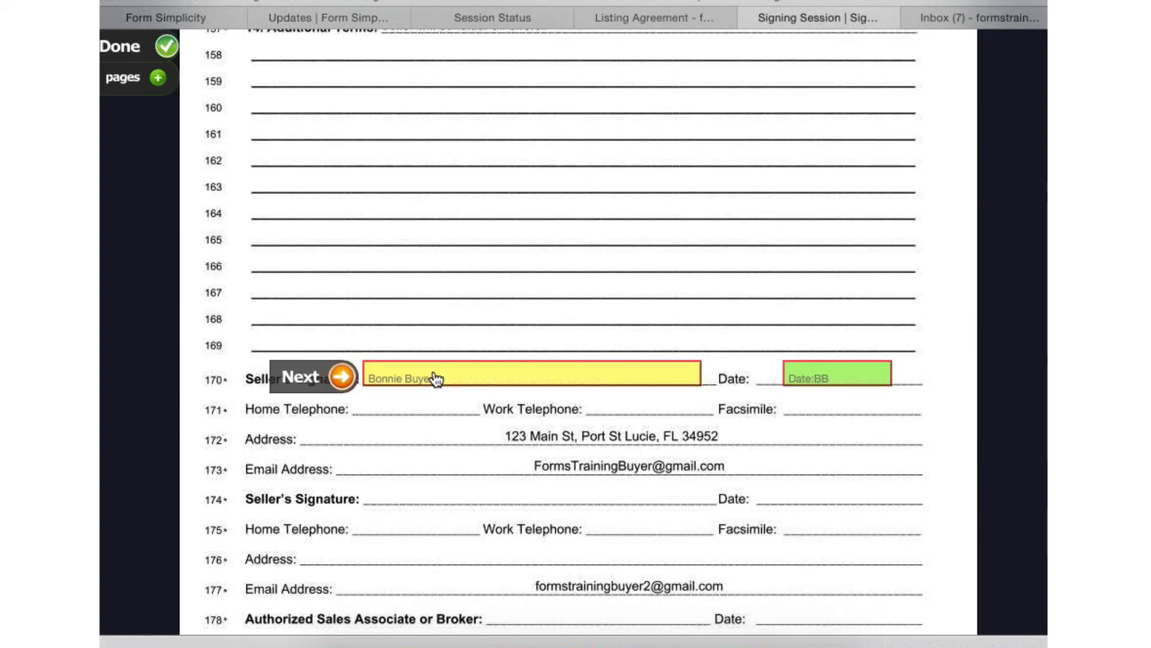
- Sign and date the first seller's signature line on page 4 and initial that page's acknowledgment
{"action": "left_click", "coordinate": [436, 379]}
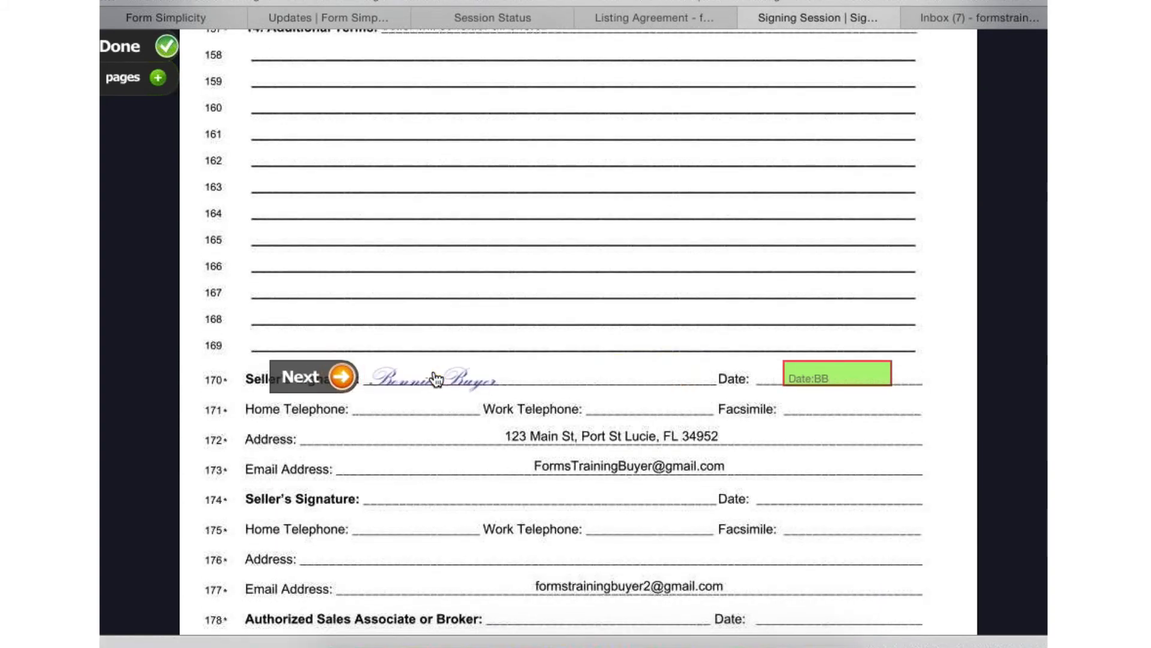
{"action": "left_click", "coordinate": [331, 378]}
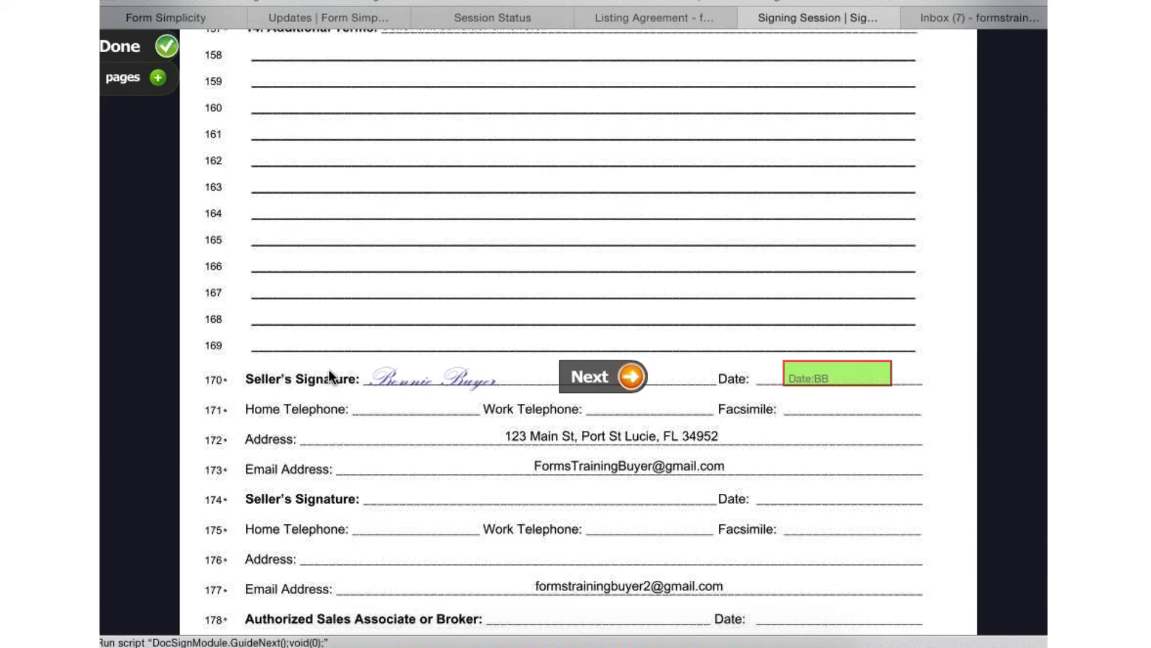
{"action": "left_click", "coordinate": [855, 379]}
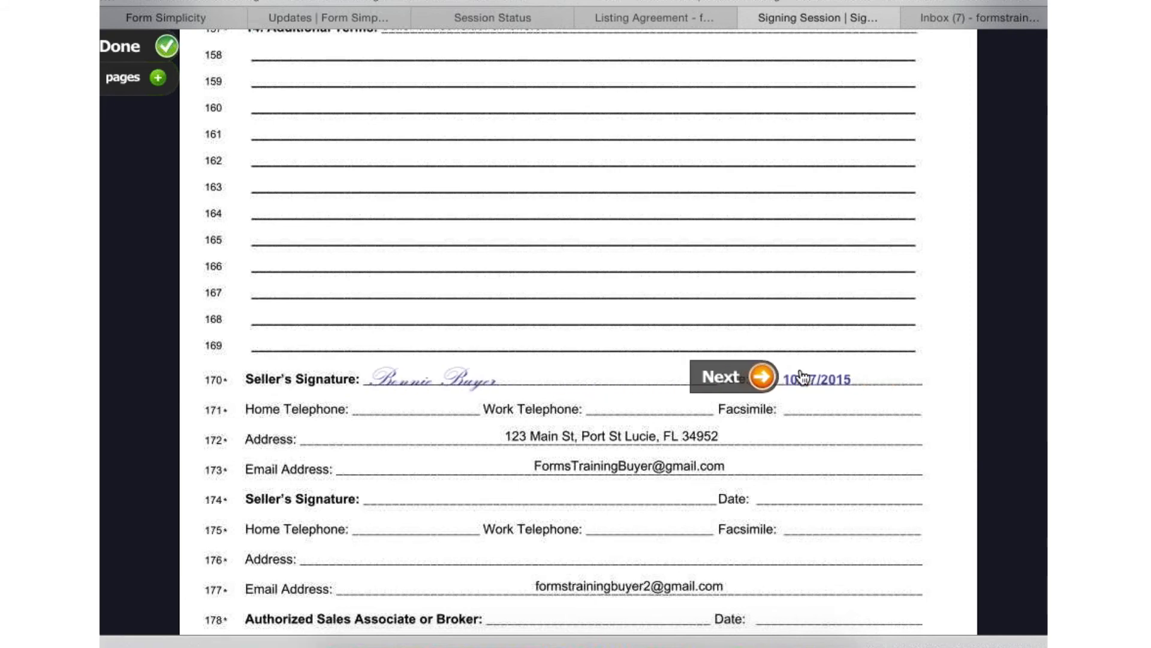
{"action": "left_click", "coordinate": [761, 377]}
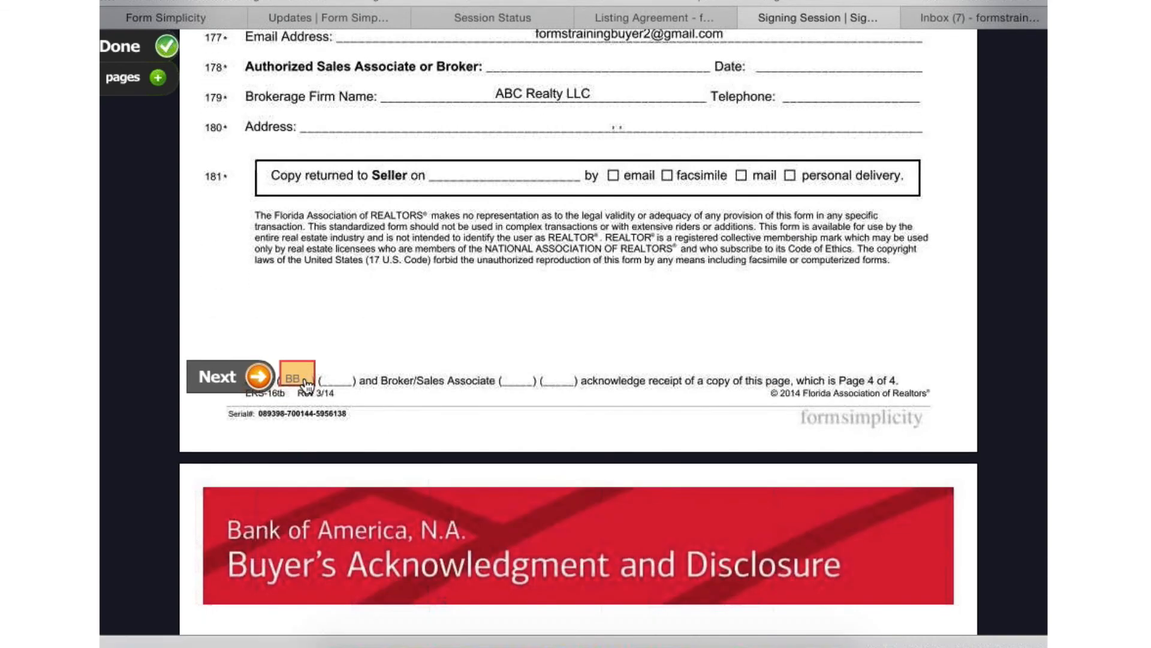
{"action": "left_click", "coordinate": [305, 379]}
{"action": "left_click", "coordinate": [259, 375]}
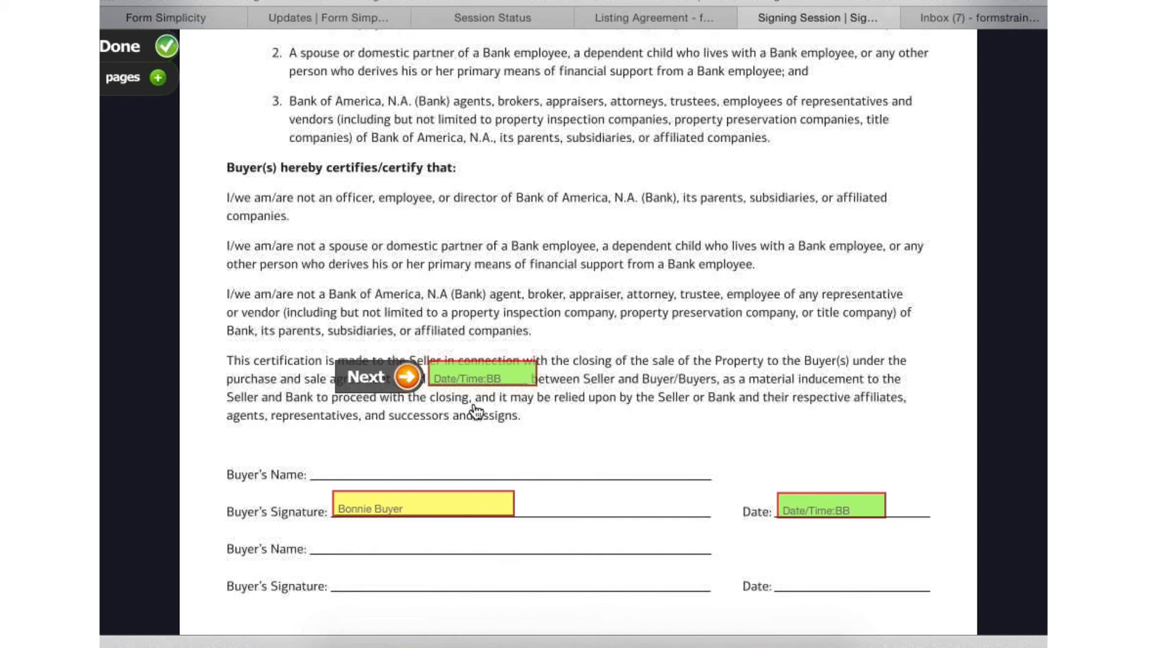
- Fill in both date fields and the buyer's signature on the bank disclosure, and complete the signing session
{"action": "left_click", "coordinate": [511, 379]}
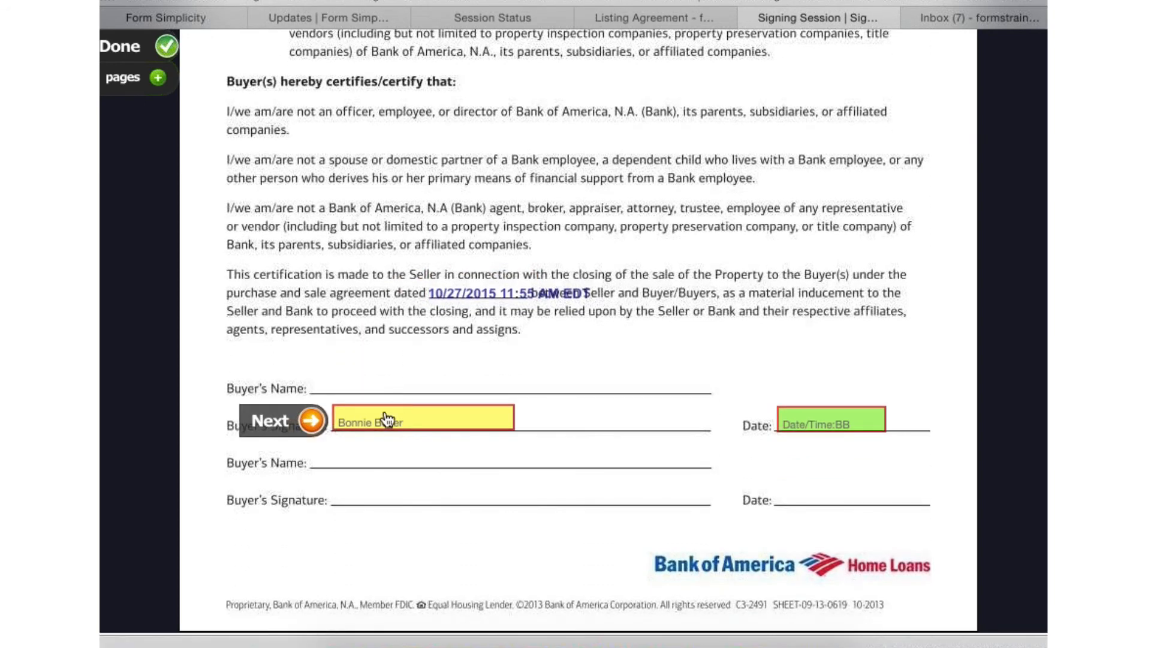
{"action": "left_click", "coordinate": [386, 419]}
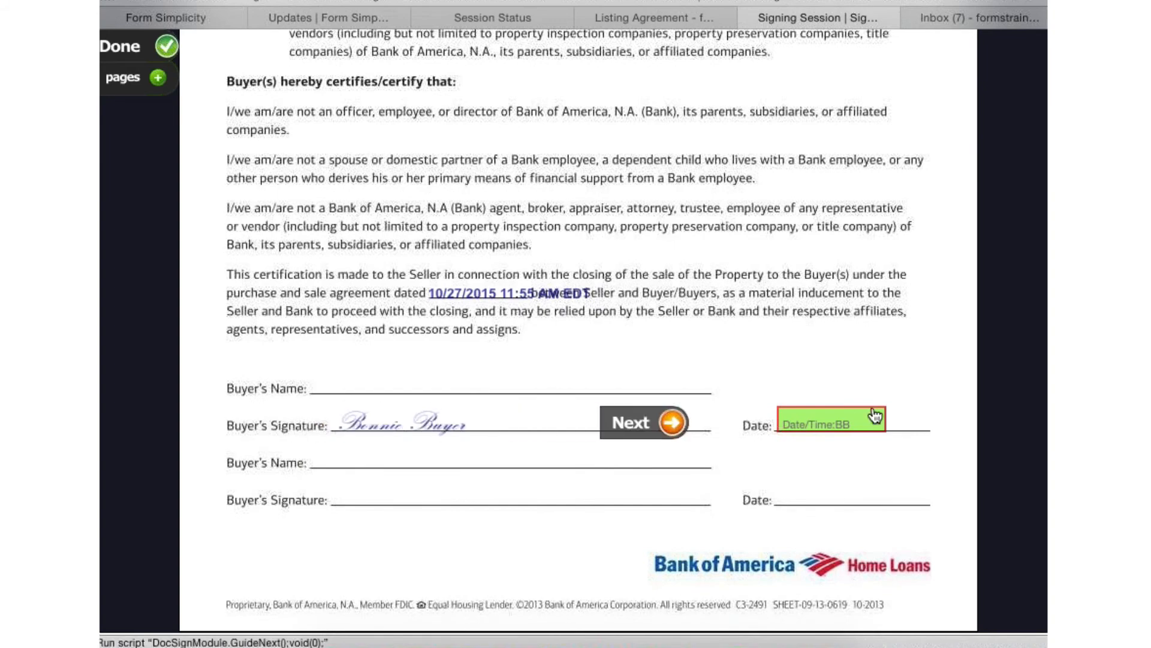
{"action": "left_click", "coordinate": [845, 424]}
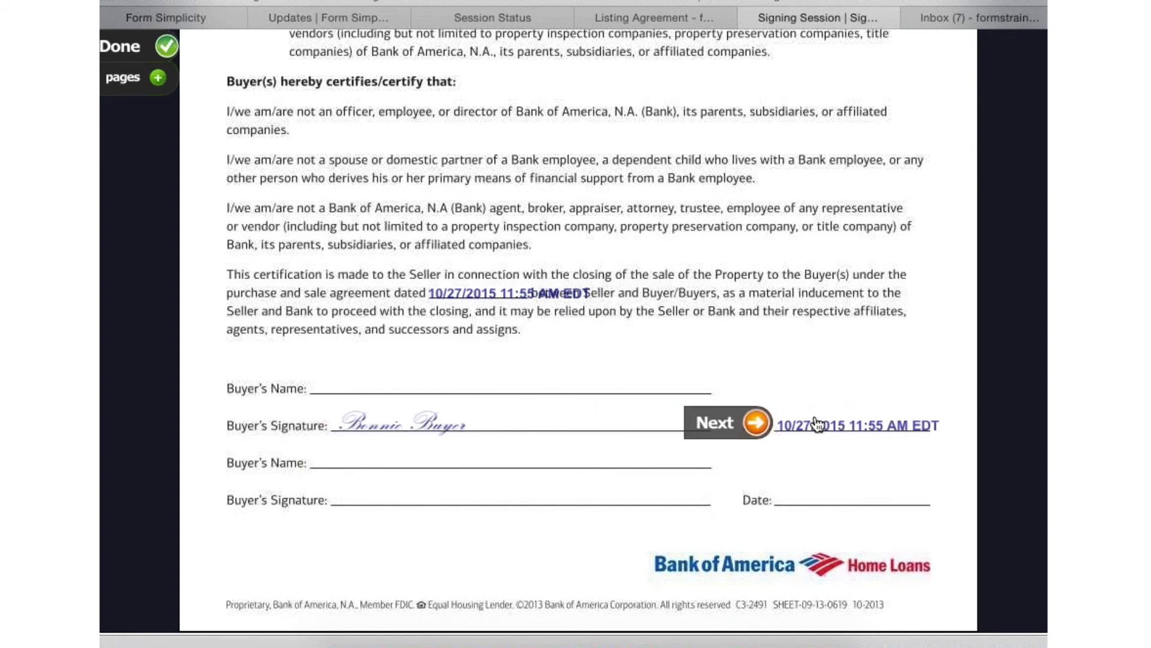
{"action": "left_click", "coordinate": [754, 423]}
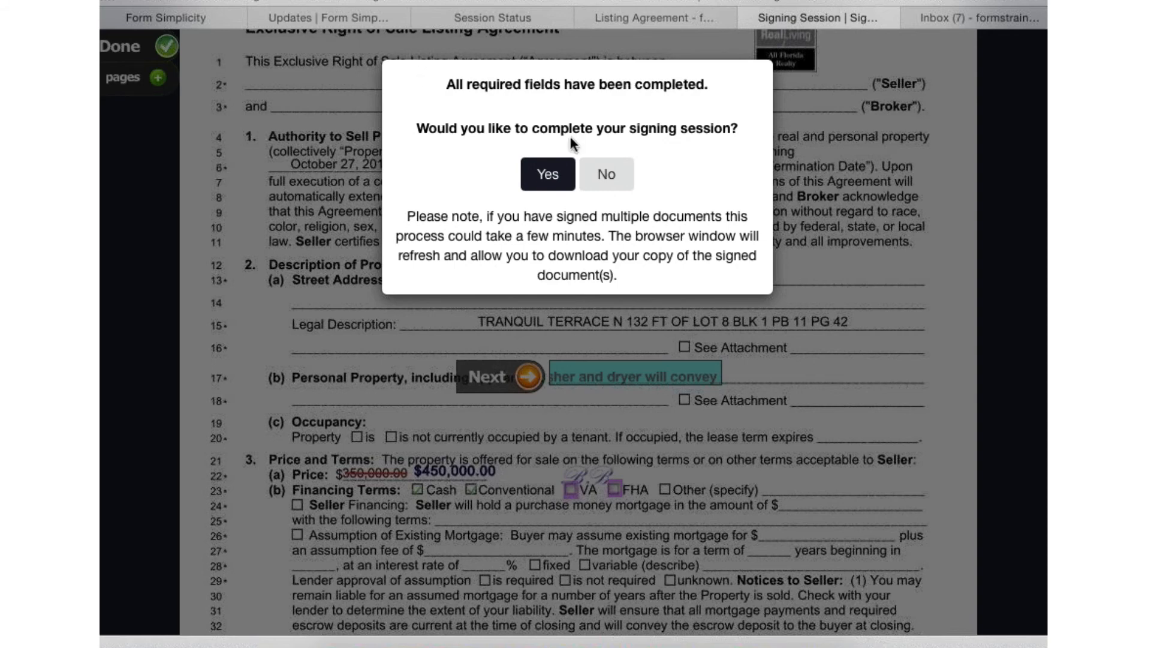
{"action": "left_click", "coordinate": [550, 170]}
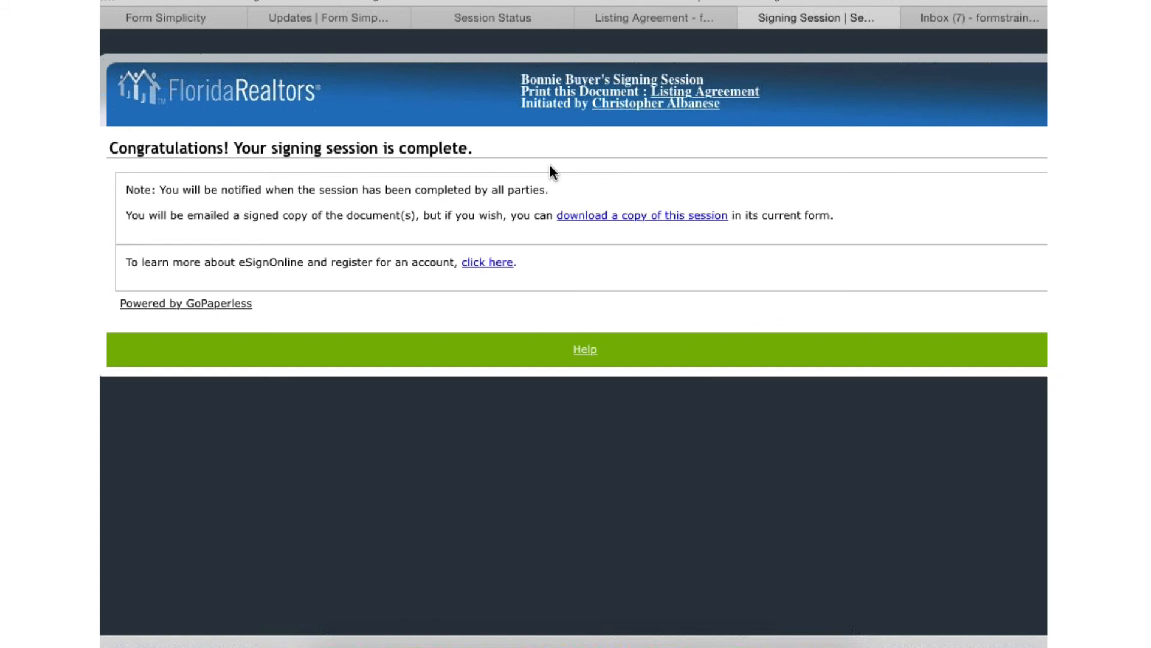
- Close the completed signing session and review the signer statuses and activity log on the Session Status page
{"action": "left_click", "coordinate": [749, 17]}
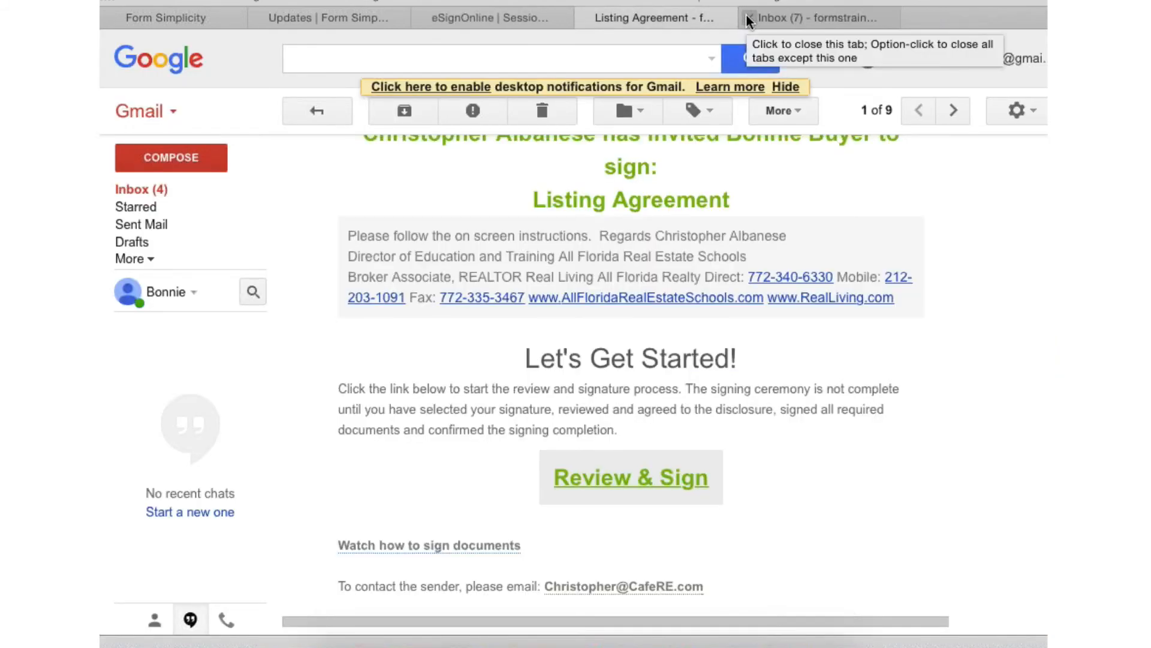
{"action": "left_click", "coordinate": [517, 15]}
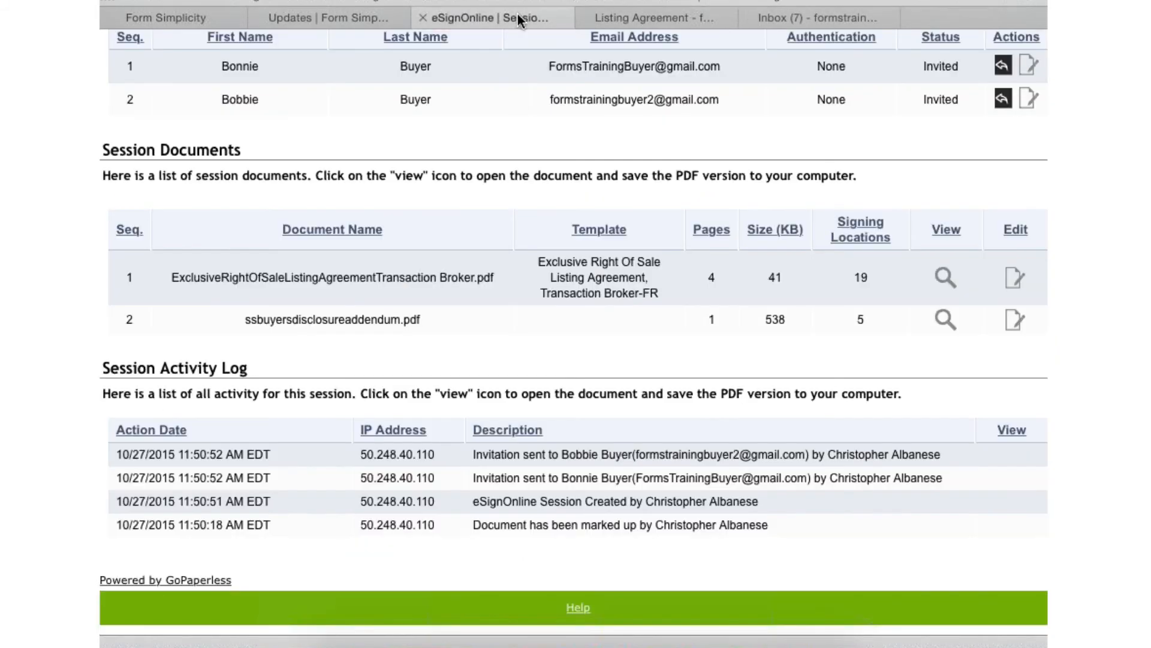
{"action": "scroll", "coordinate": [783, 188], "scroll_direction": "up", "scroll_amount": 6}
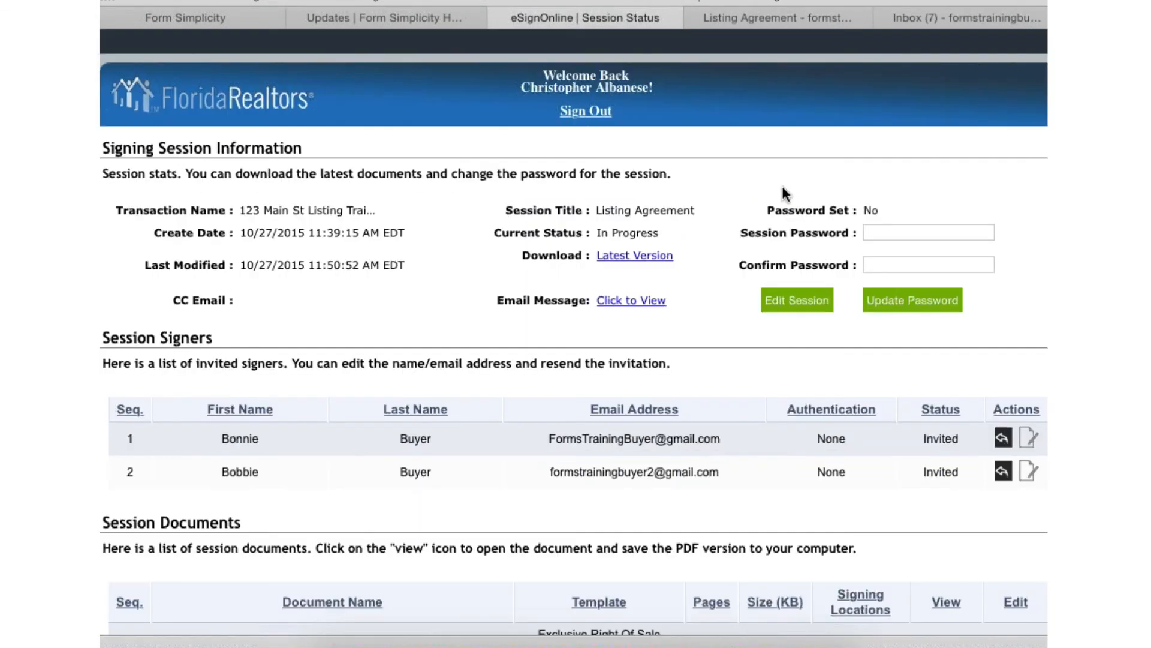
{"action": "scroll", "coordinate": [772, 241], "scroll_direction": "down", "scroll_amount": 1}
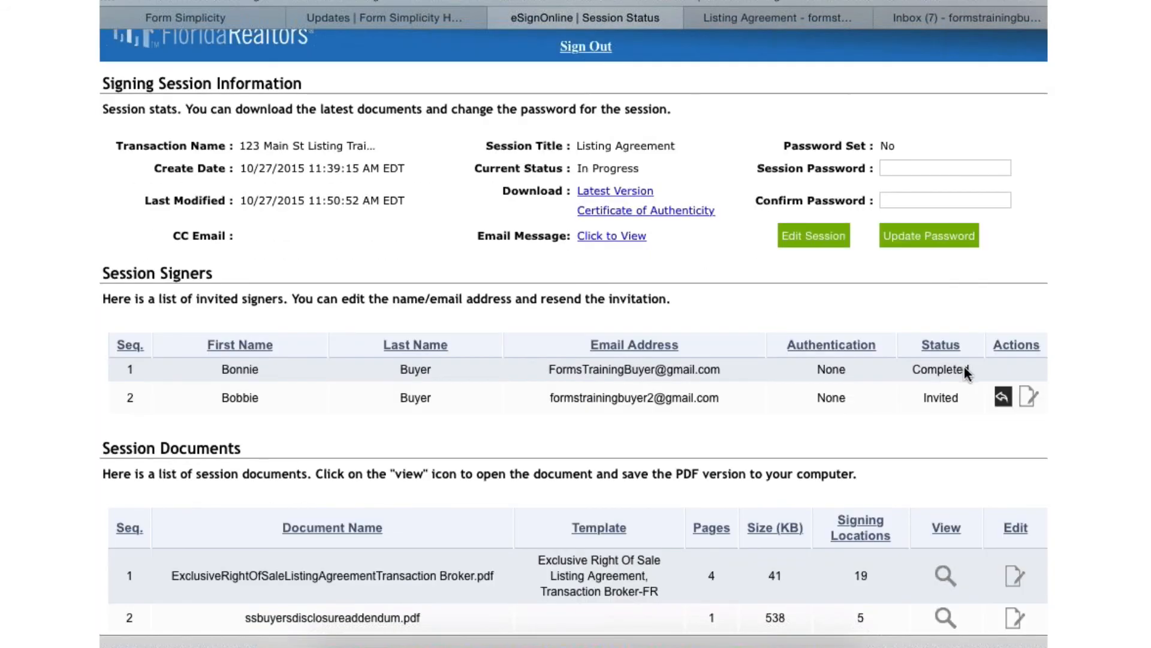
{"action": "scroll", "coordinate": [964, 367], "scroll_direction": "down", "scroll_amount": 6}
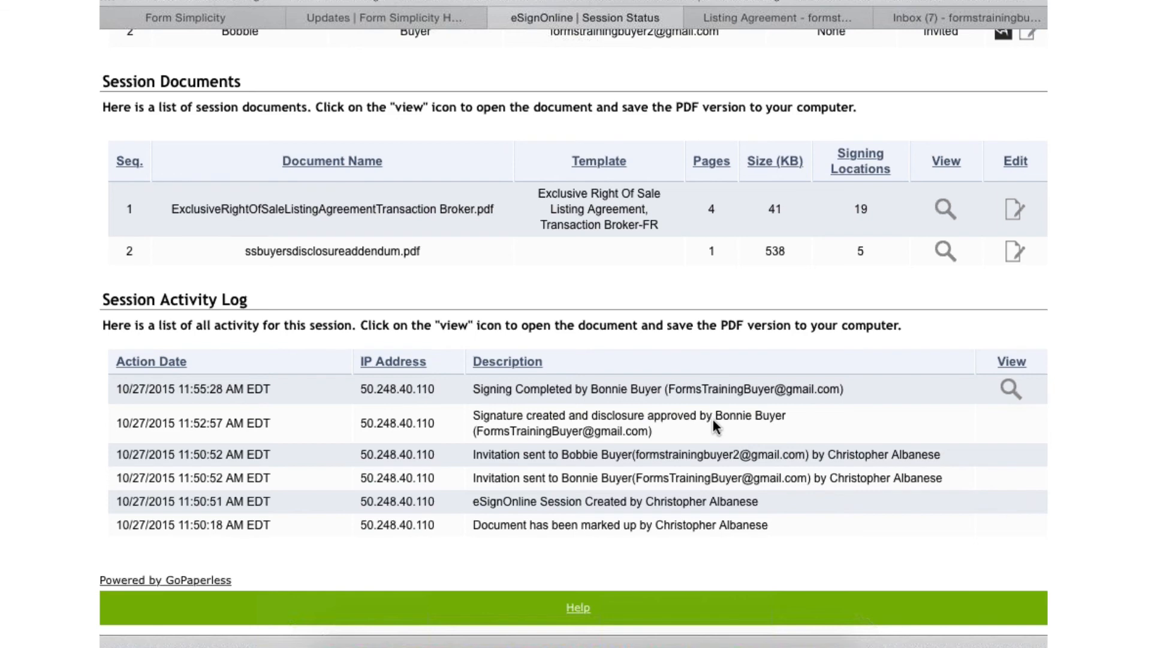
{"action": "scroll", "coordinate": [713, 419], "scroll_direction": "up", "scroll_amount": 8}
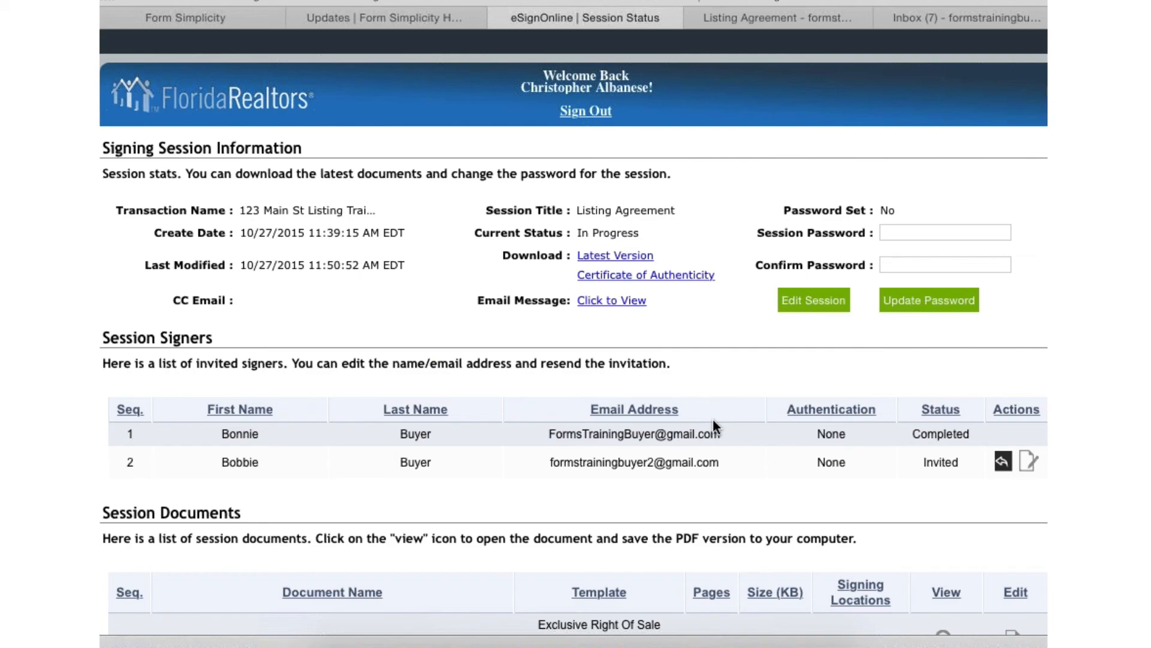
{"action": "key", "text": "F4"}
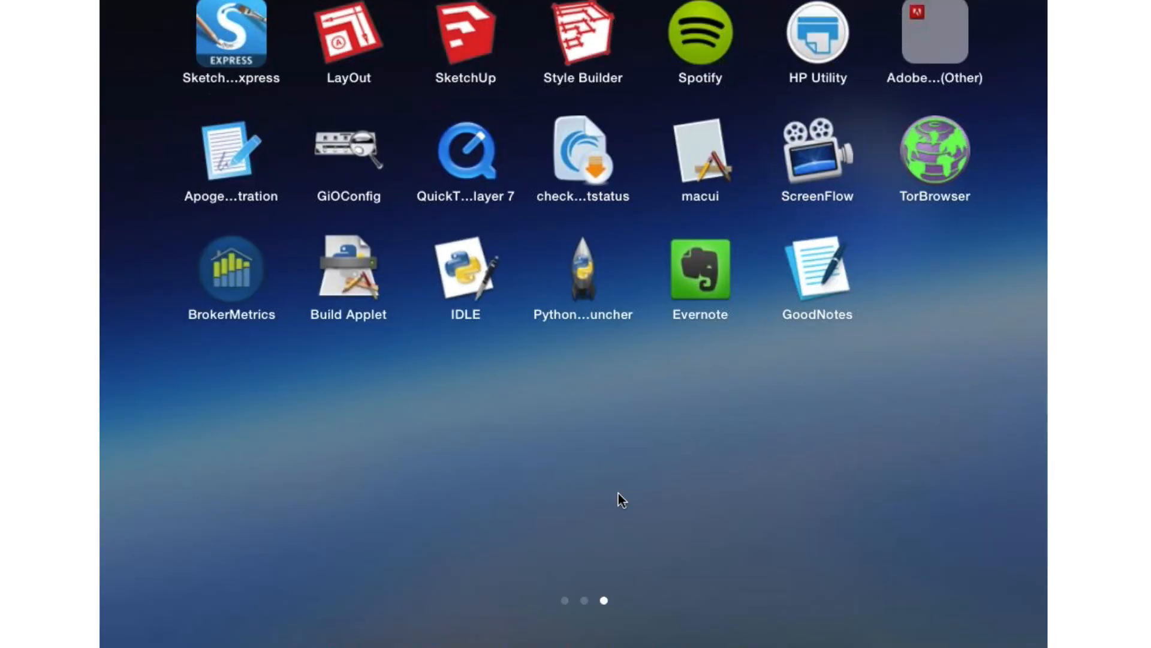
{"action": "key", "text": "F3"}
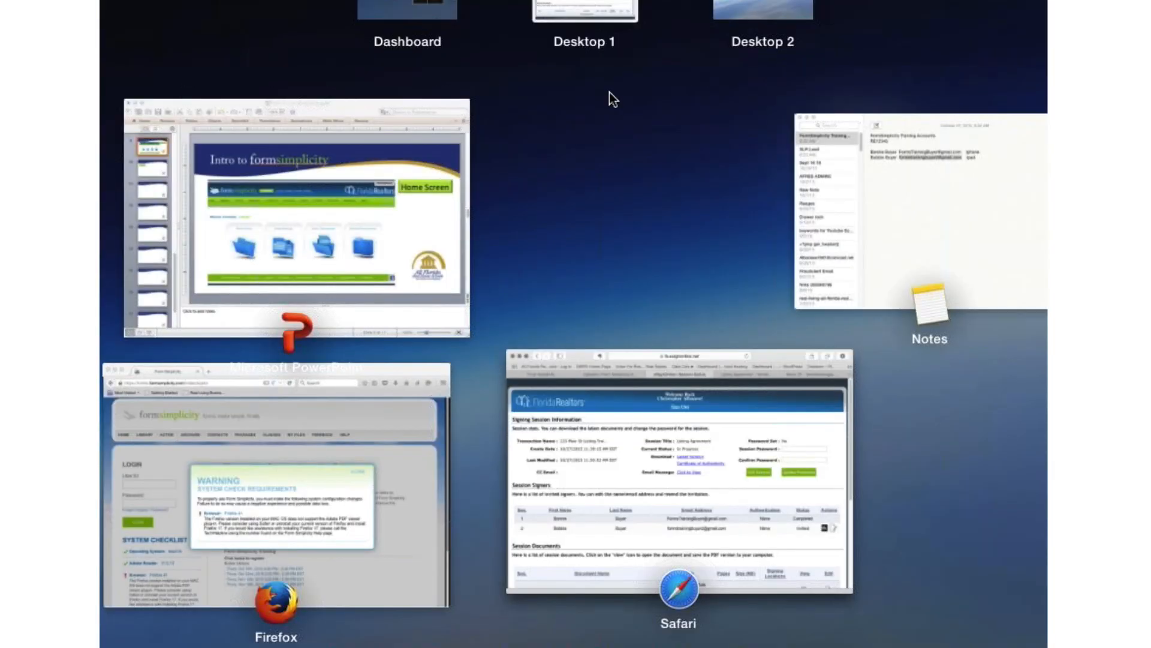
{"action": "left_click", "coordinate": [595, 282]}
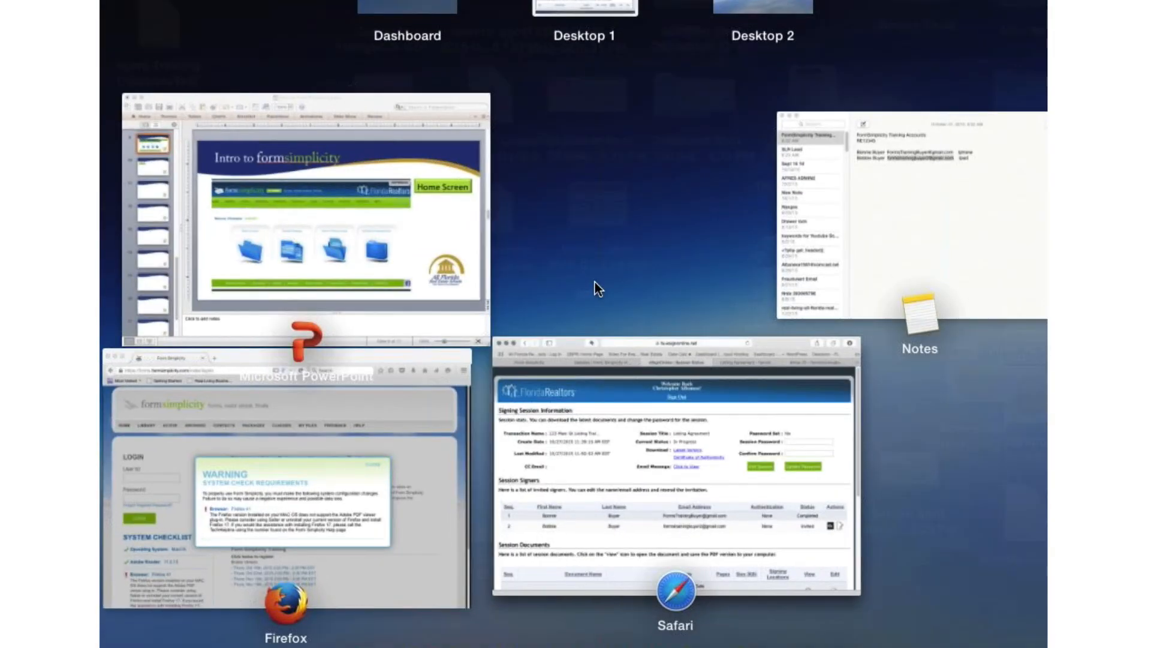
{"action": "key", "text": "F3"}
- Switch to QuickTime Player and start a new recording that shows the second signer's signing session
{"action": "key", "text": "F4"}
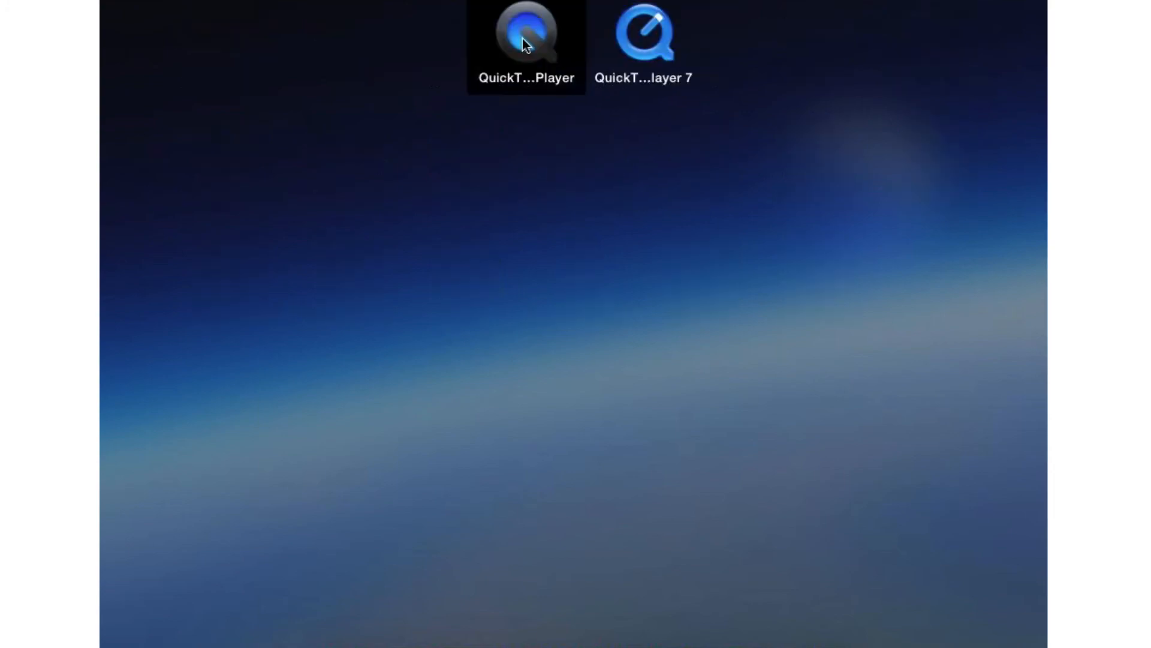
{"action": "left_click", "coordinate": [524, 36]}
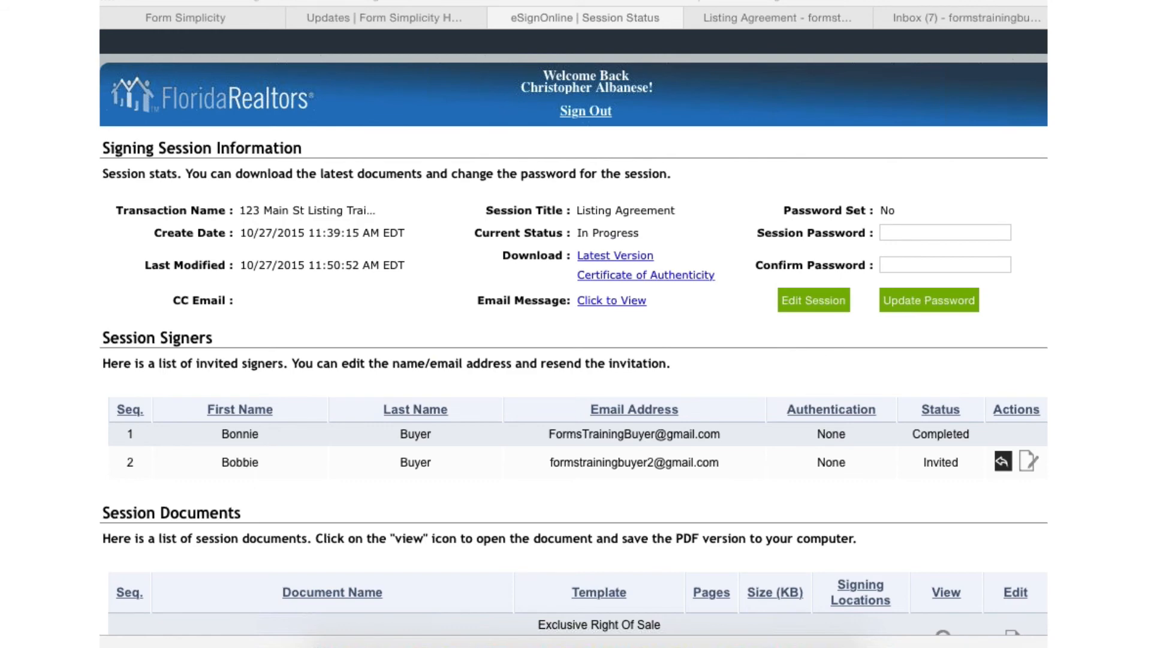
{"action": "left_click", "coordinate": [186, 0]}
{"action": "mouse_move", "coordinate": [289, 0]}
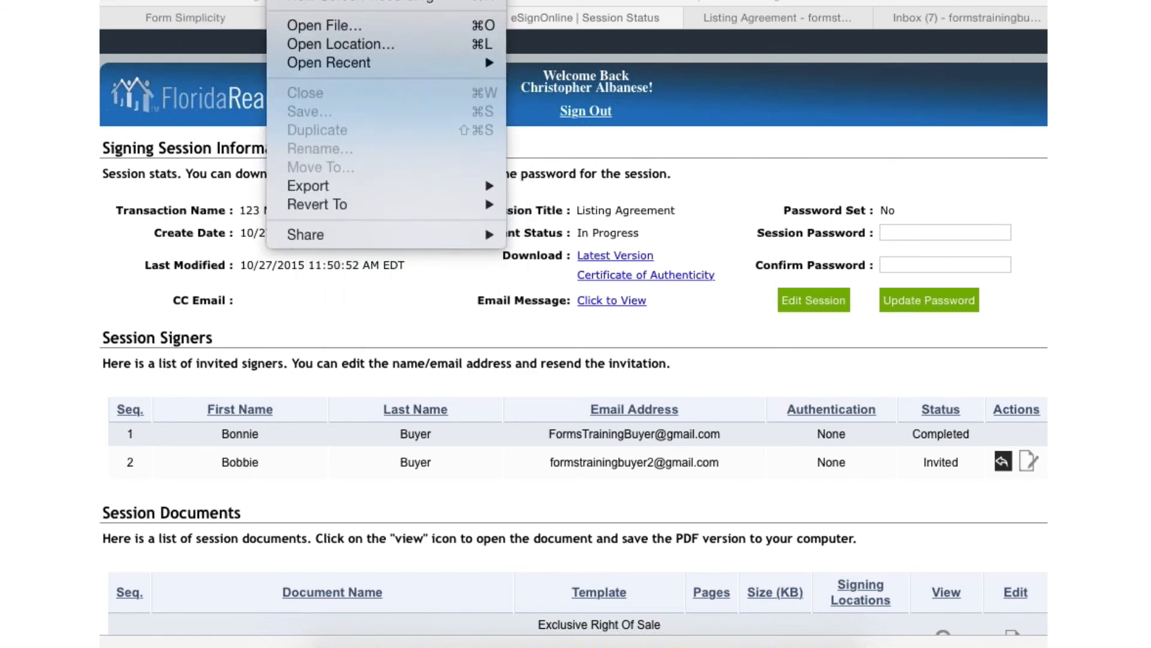
{"action": "left_click", "coordinate": [324, 1]}
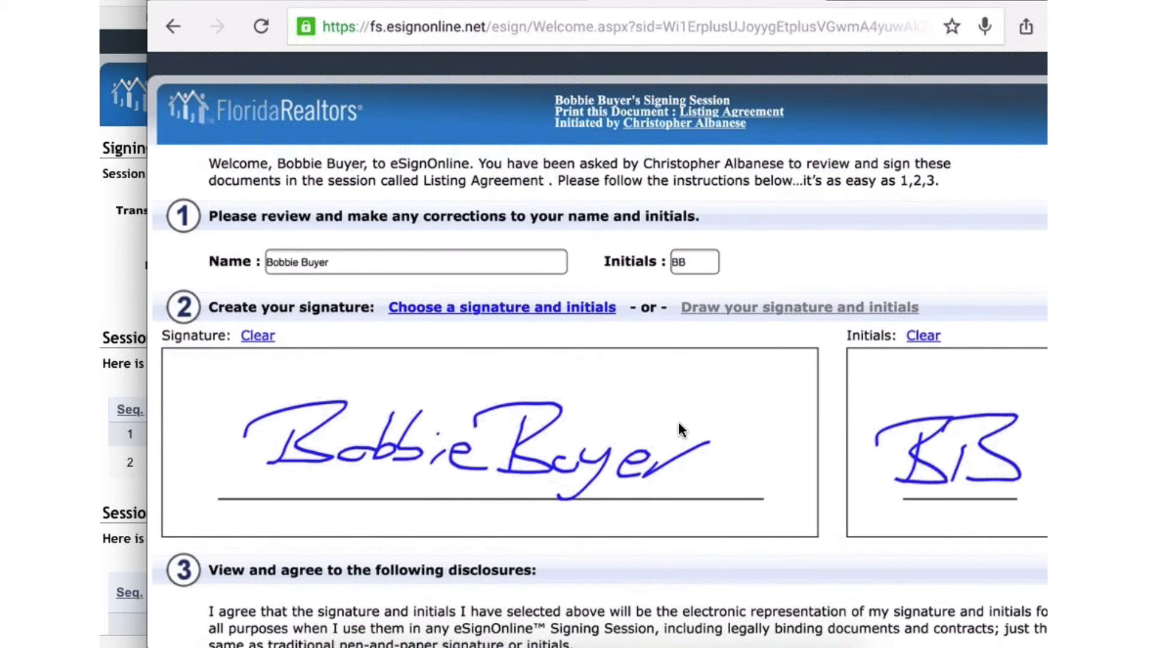
- Look over the second signer's drawn signature and initials down to the Consumer Disclosure agreement
{"action": "scroll", "coordinate": [681, 429], "scroll_direction": "down", "scroll_amount": 5}
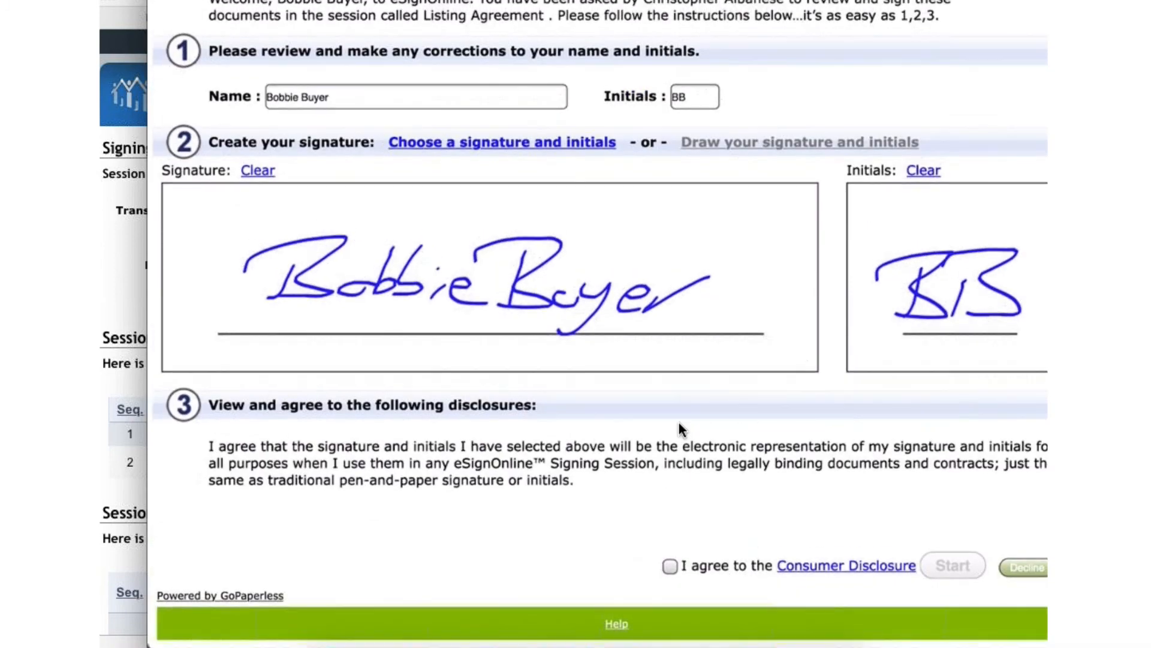
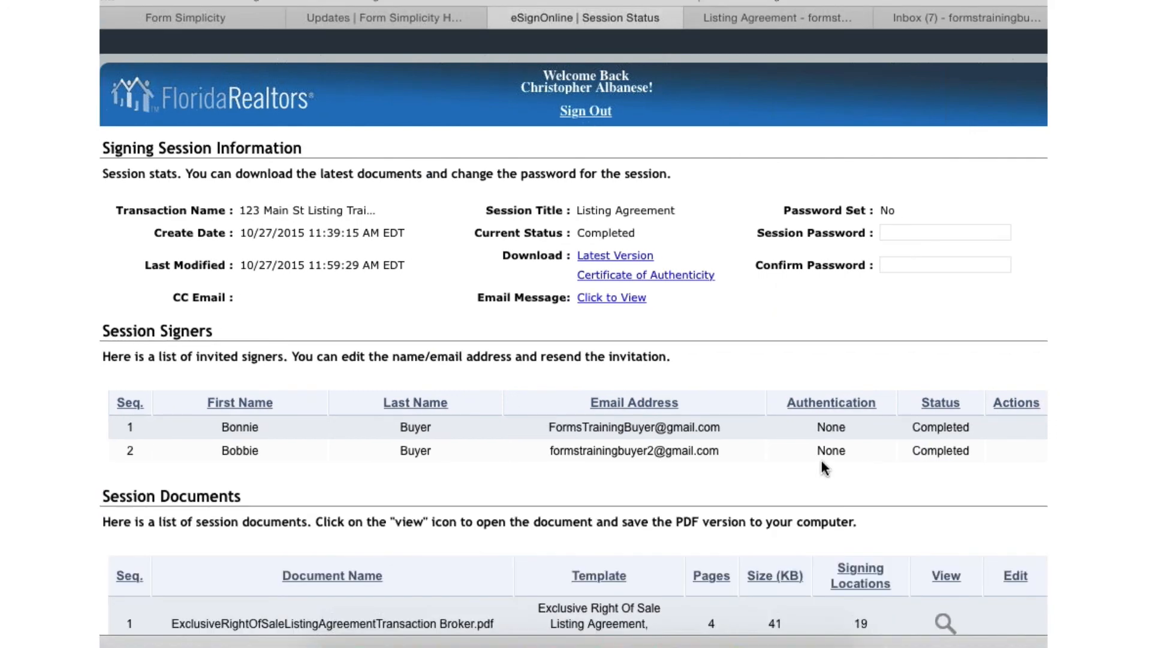
- Leave the Session Status page, return to the 123 Main St Listing Training transaction and bring its Files list into view
{"action": "scroll", "coordinate": [822, 460], "scroll_direction": "down", "scroll_amount": 2}
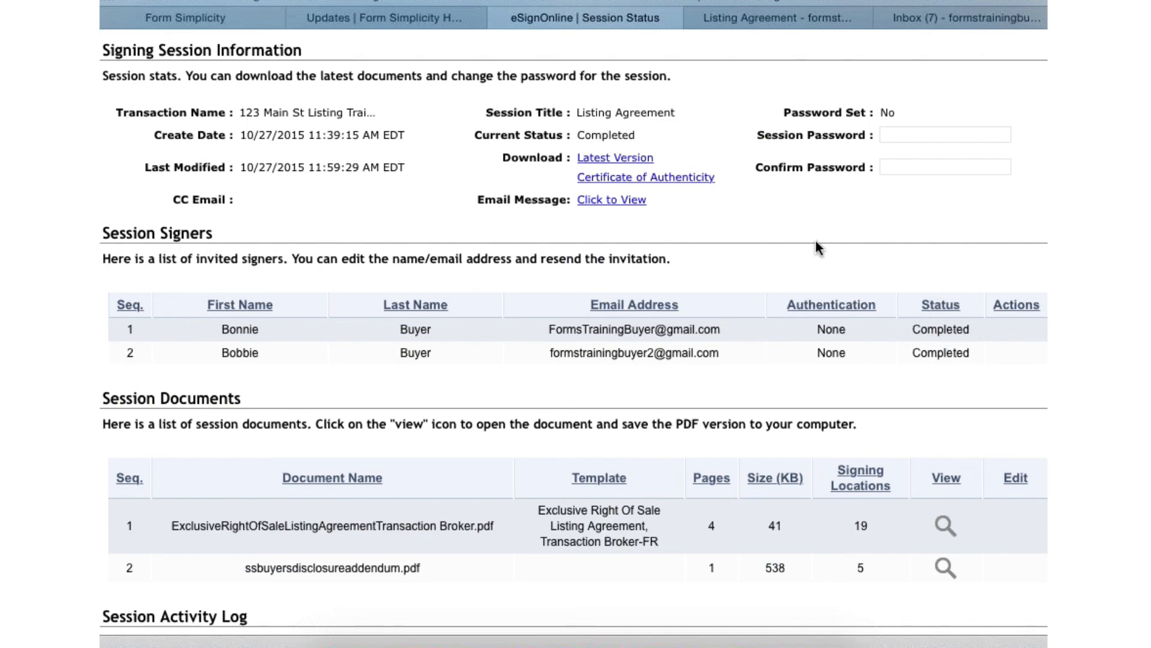
{"action": "scroll", "coordinate": [639, 295], "scroll_direction": "up", "scroll_amount": 2}
{"action": "left_click", "coordinate": [190, 20]}
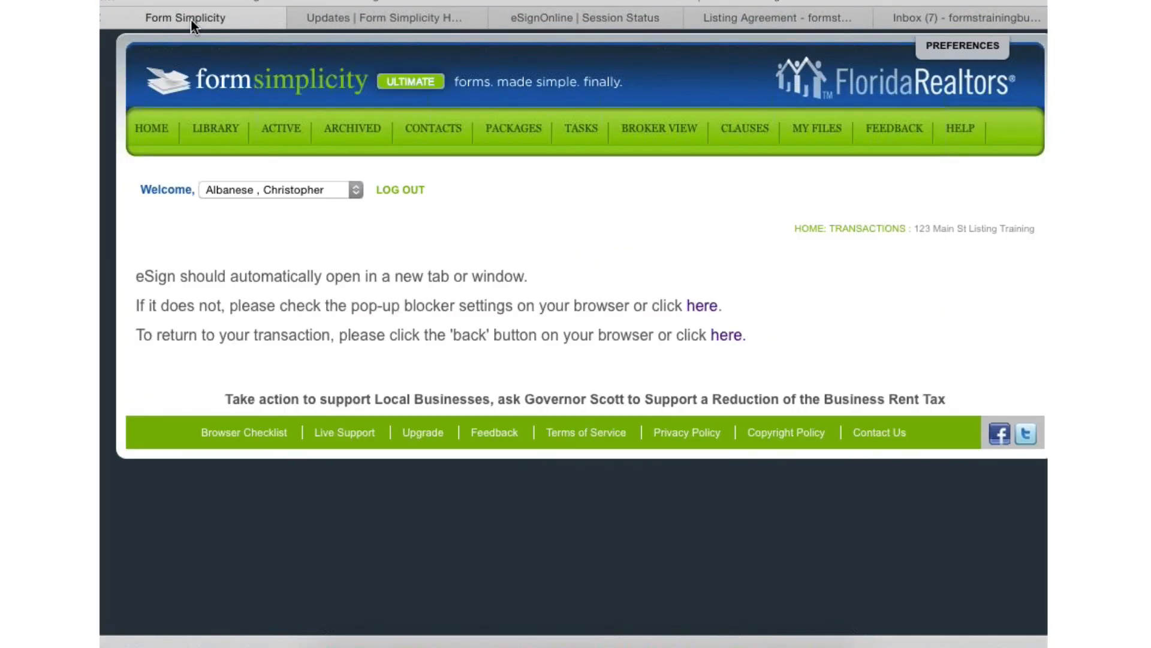
{"action": "left_click", "coordinate": [701, 307]}
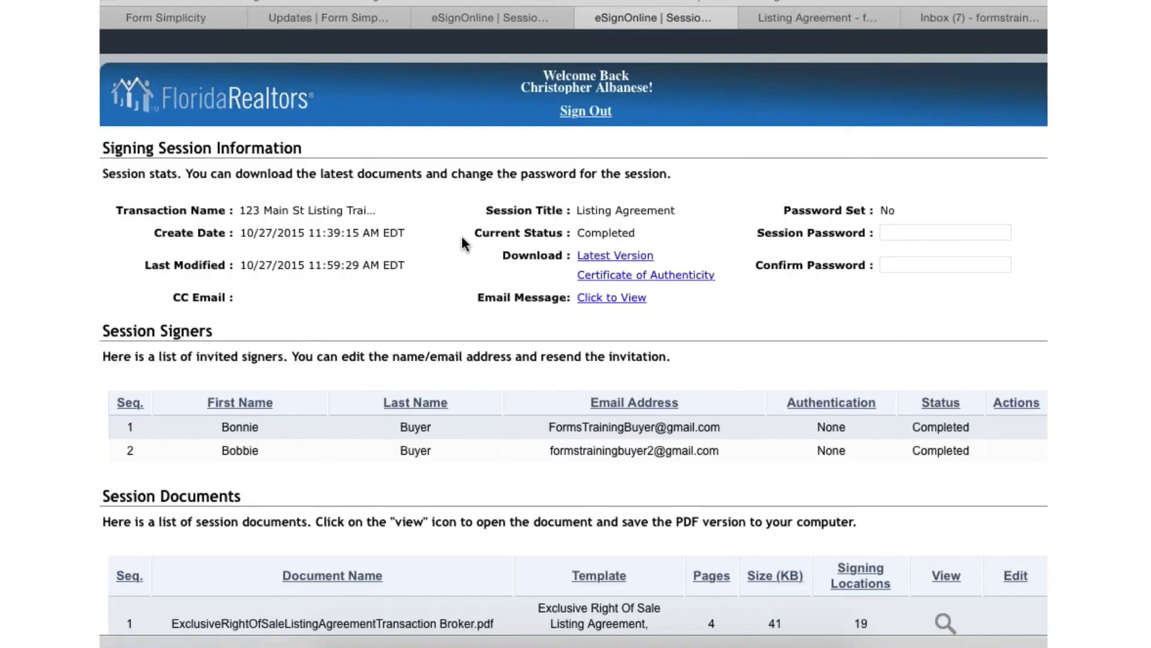
{"action": "left_click", "coordinate": [193, 18]}
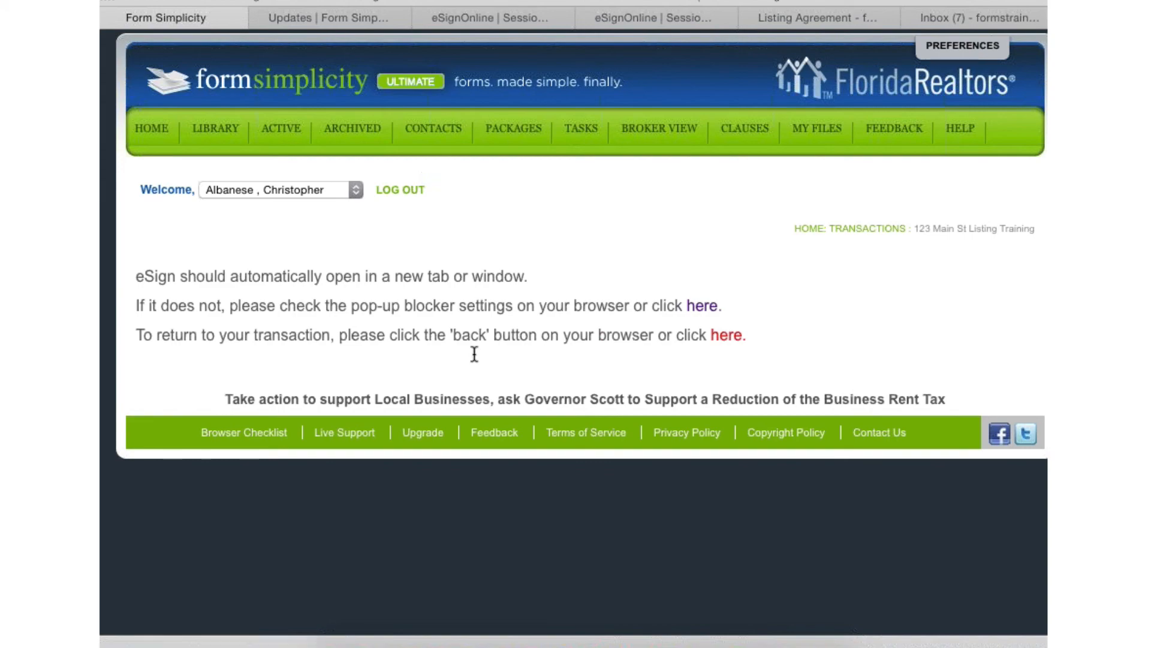
{"action": "scroll", "coordinate": [545, 284], "scroll_direction": "down", "scroll_amount": 5}
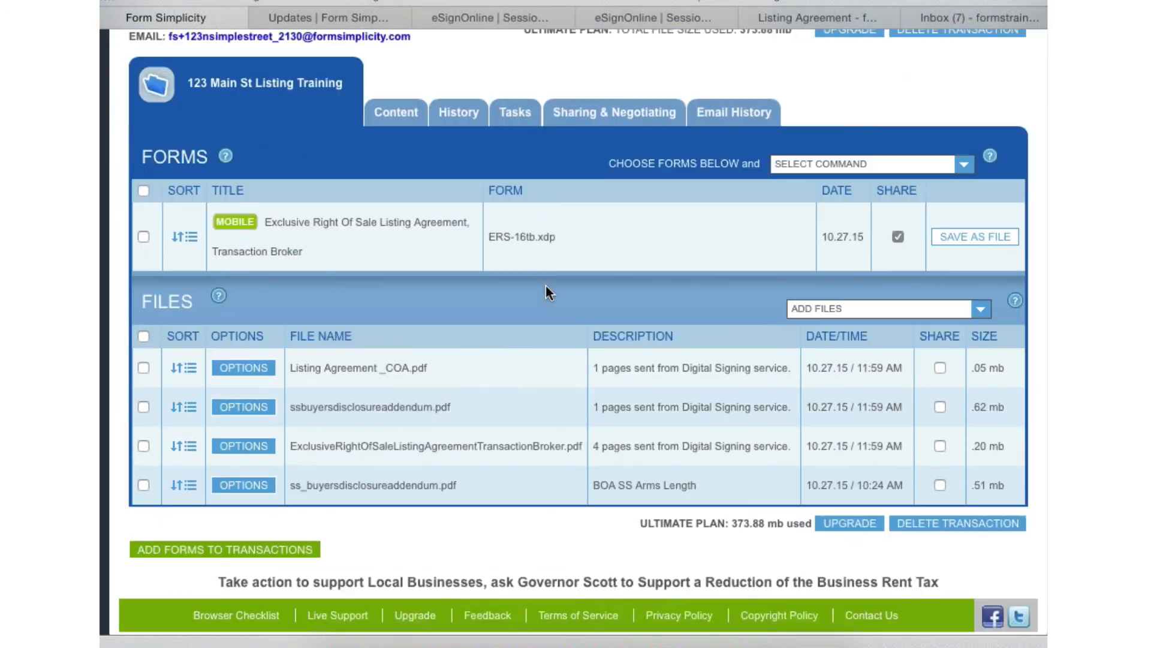
{"action": "scroll", "coordinate": [546, 284], "scroll_direction": "down", "scroll_amount": 1}
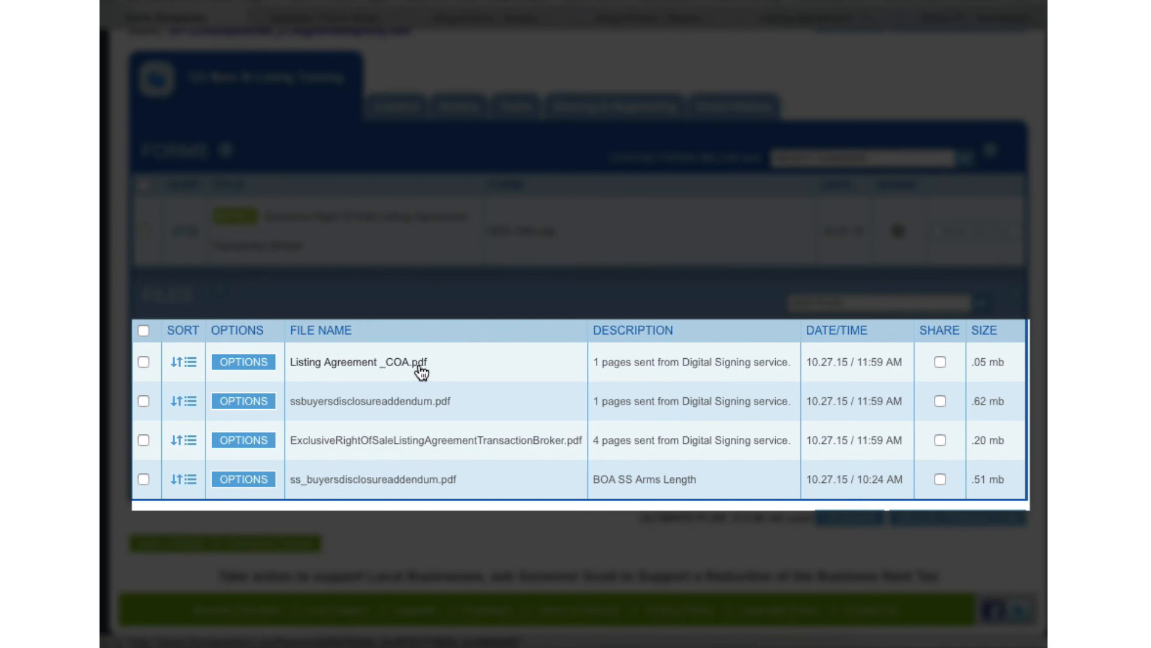
- Open ExclusiveRightOfSaleListingAgreementTransactionBroker.pdf, check the signers' markings and the session ID line on its pages, and close it
{"action": "left_click", "coordinate": [358, 440]}
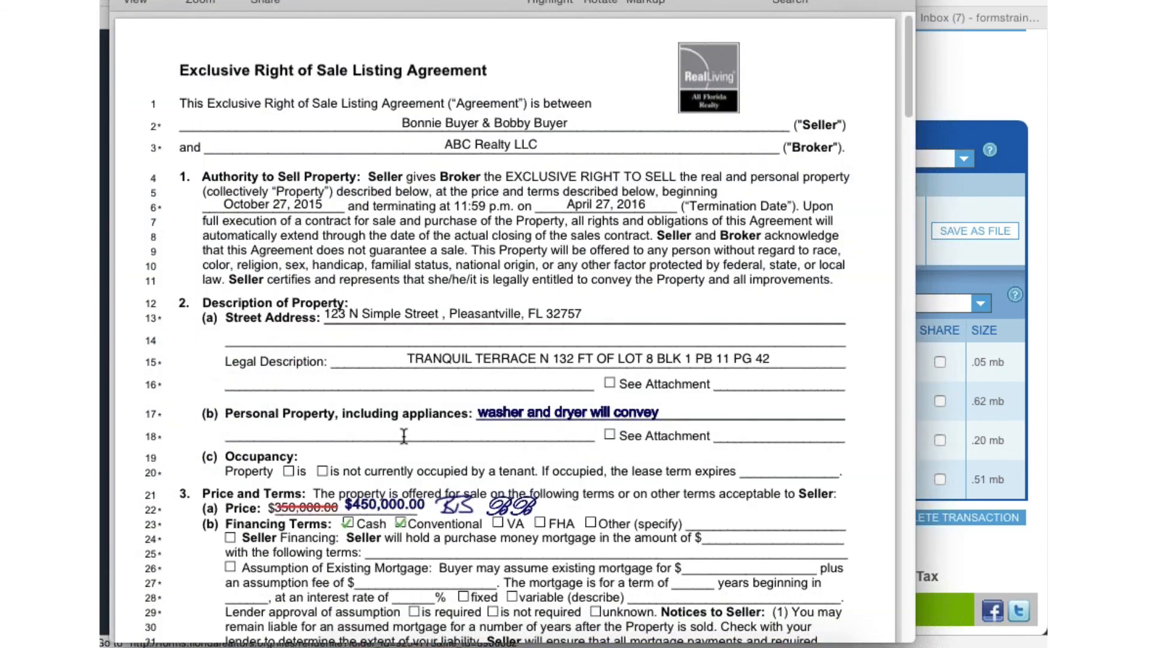
{"action": "scroll", "coordinate": [499, 468], "scroll_direction": "down", "scroll_amount": 10}
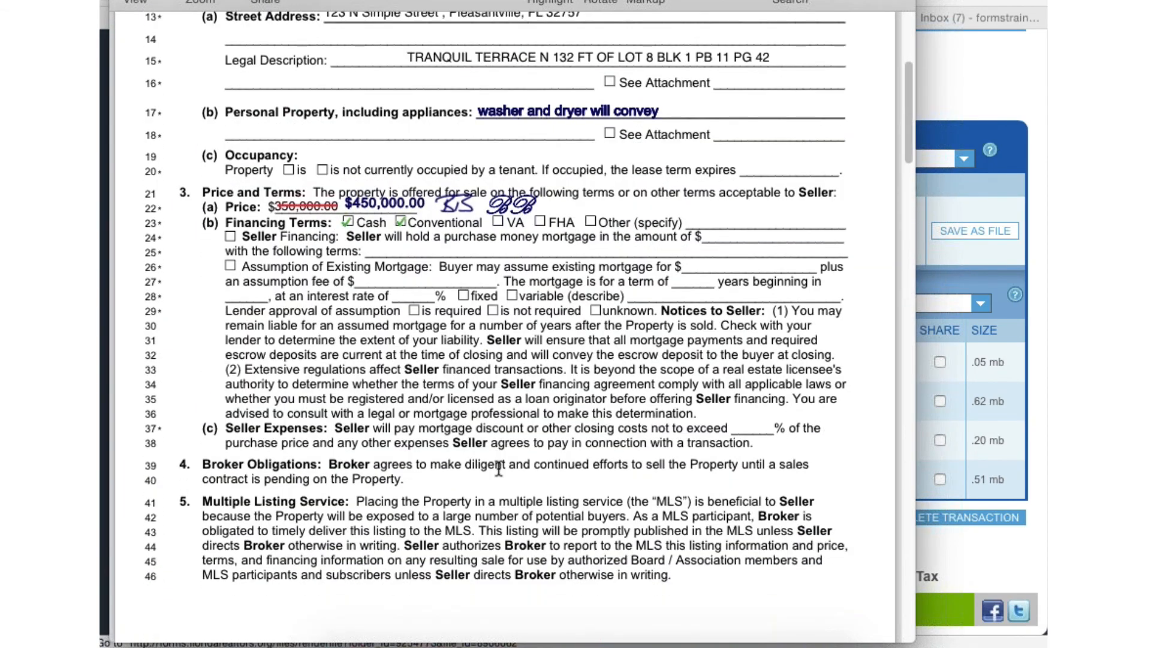
{"action": "scroll", "coordinate": [499, 467], "scroll_direction": "down", "scroll_amount": 12}
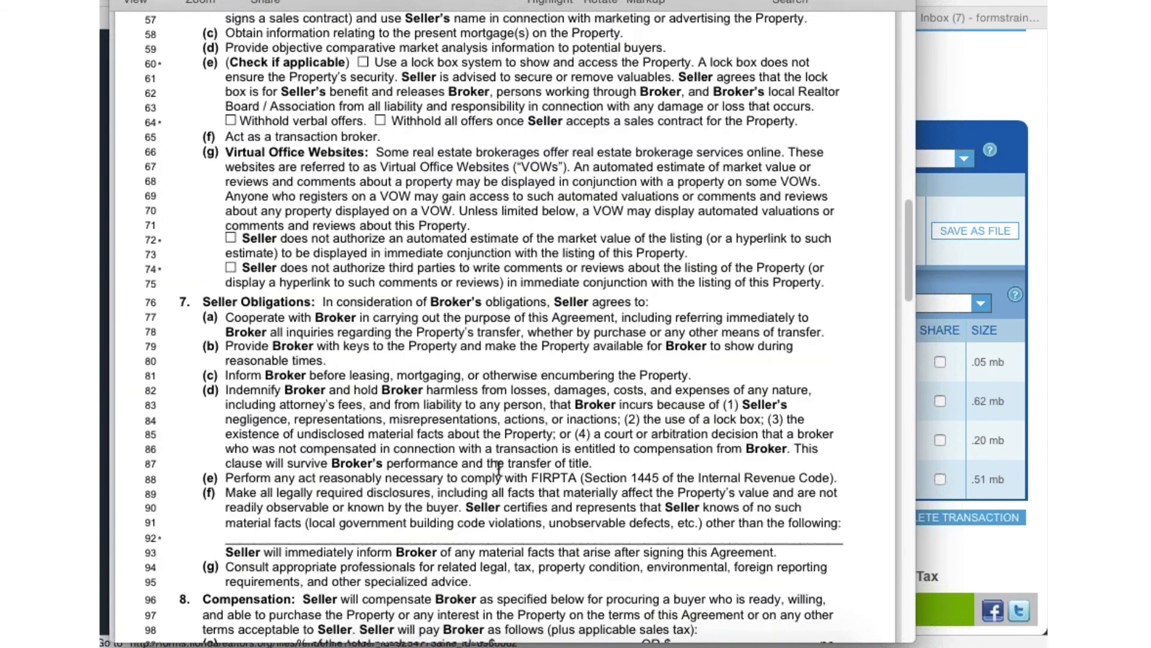
{"action": "scroll", "coordinate": [498, 467], "scroll_direction": "down", "scroll_amount": 8}
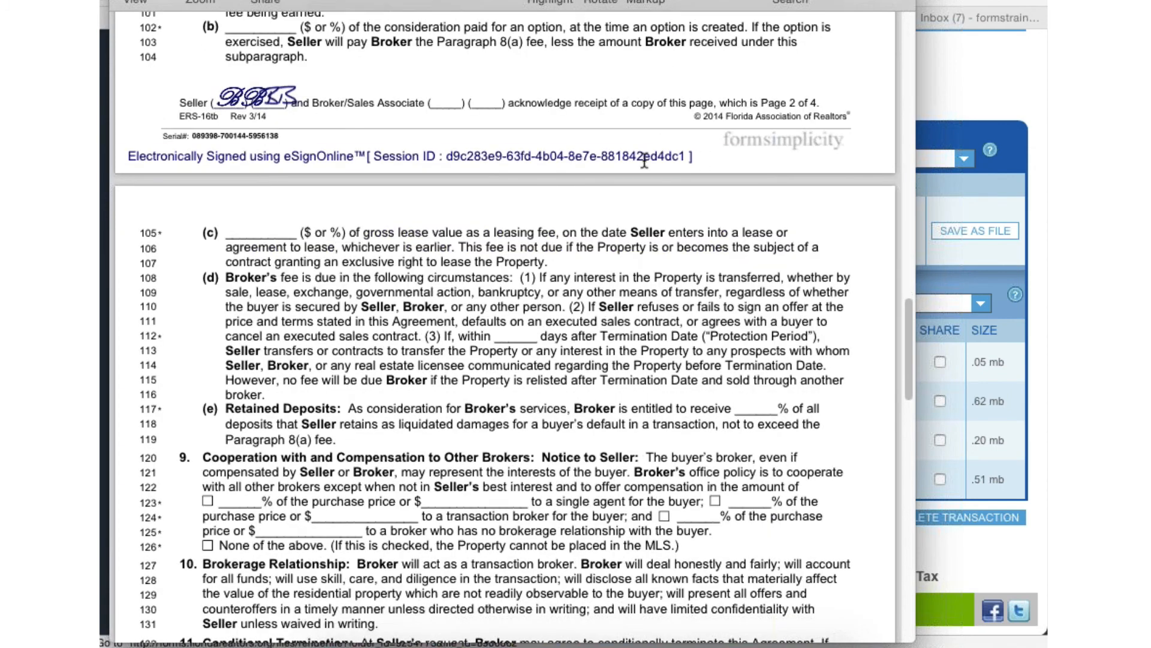
{"action": "left_click_drag", "start_coordinate": [702, 159], "coordinate": [271, 160]}
{"action": "left_click", "coordinate": [271, 161]}
{"action": "scroll", "coordinate": [580, 304], "scroll_direction": "down", "scroll_amount": 5}
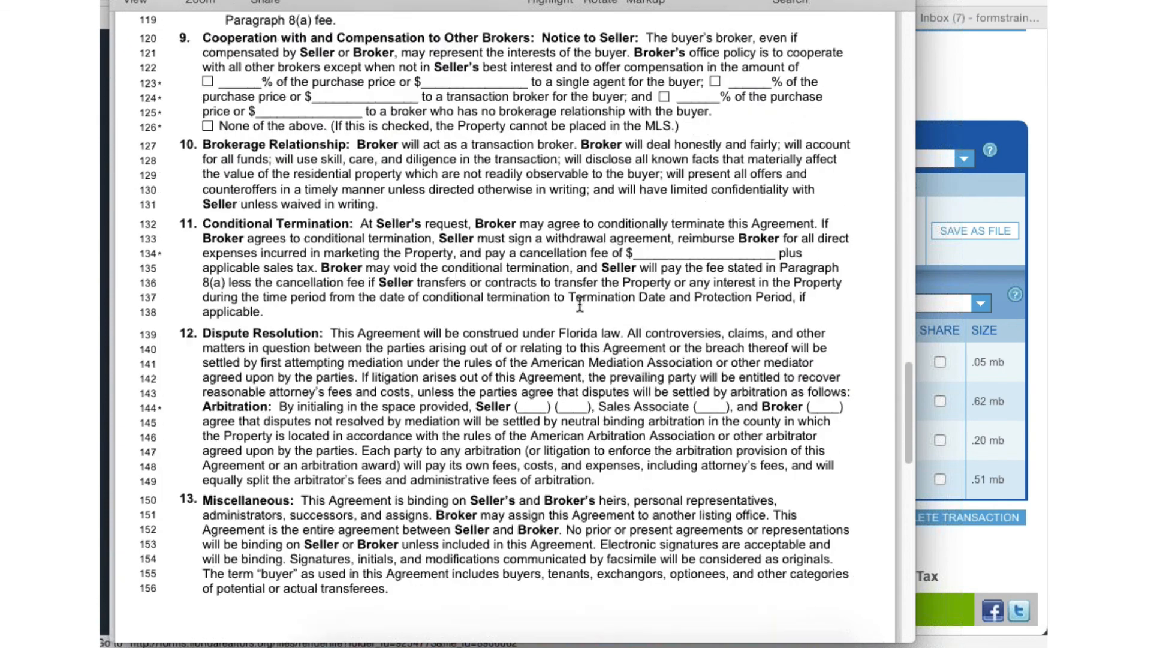
{"action": "scroll", "coordinate": [580, 304], "scroll_direction": "down", "scroll_amount": 8}
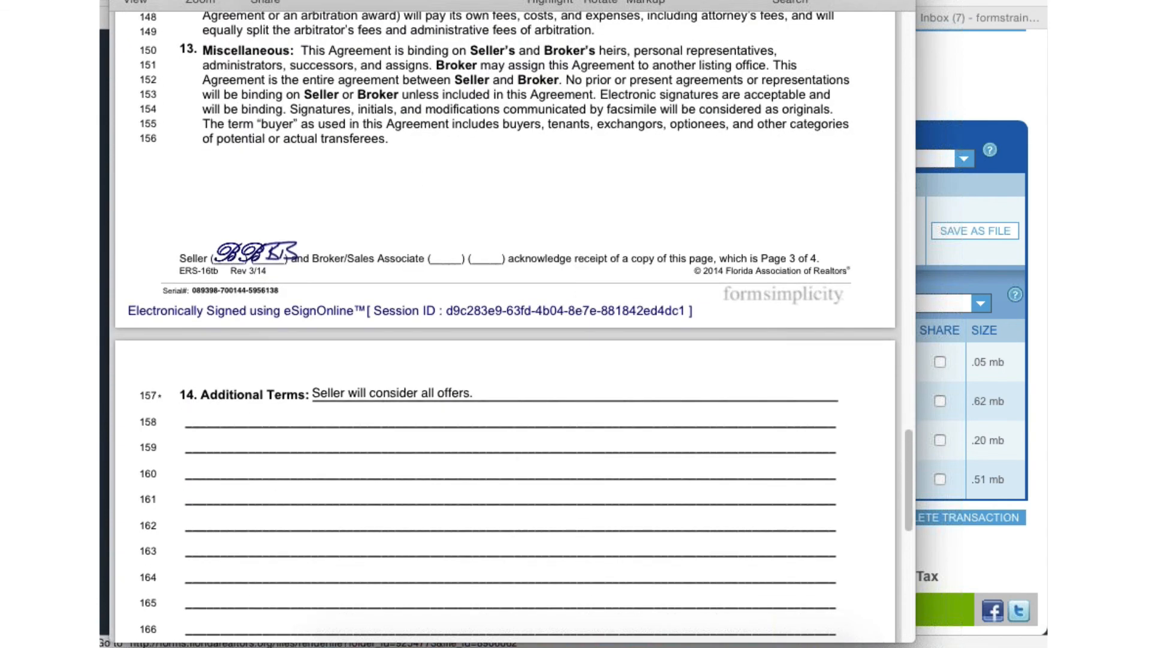
{"action": "key", "text": "super+w"}
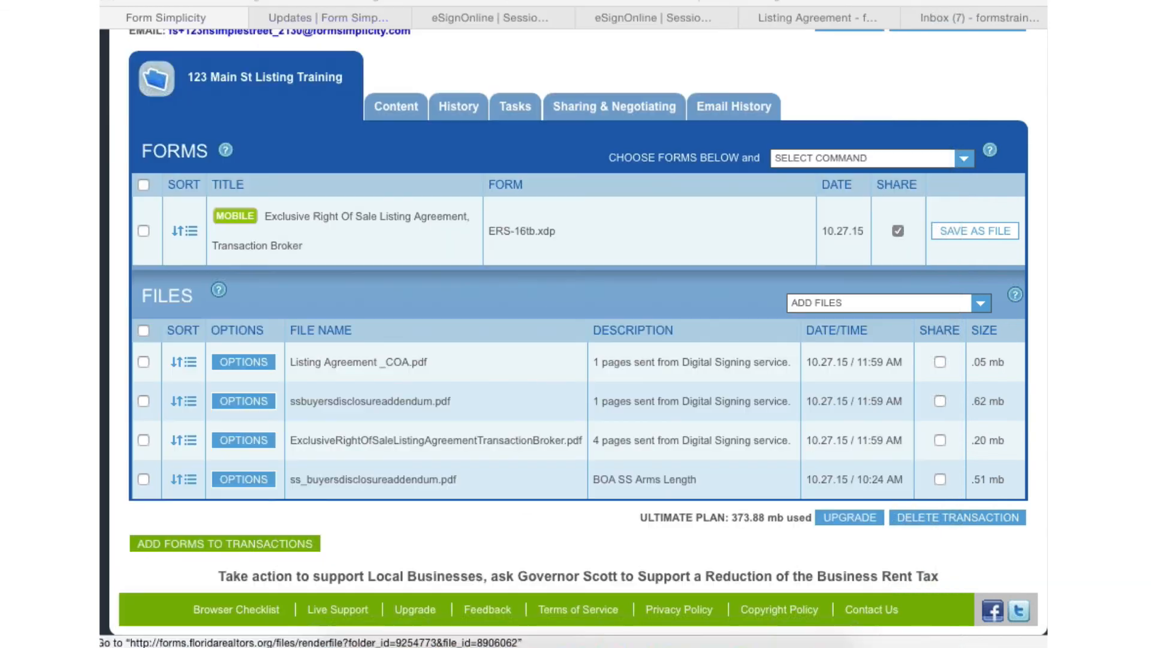
- Select all transaction files except ss_buyersdisclosureaddendum.pdf and show the commands available for them
{"action": "left_click", "coordinate": [144, 330]}
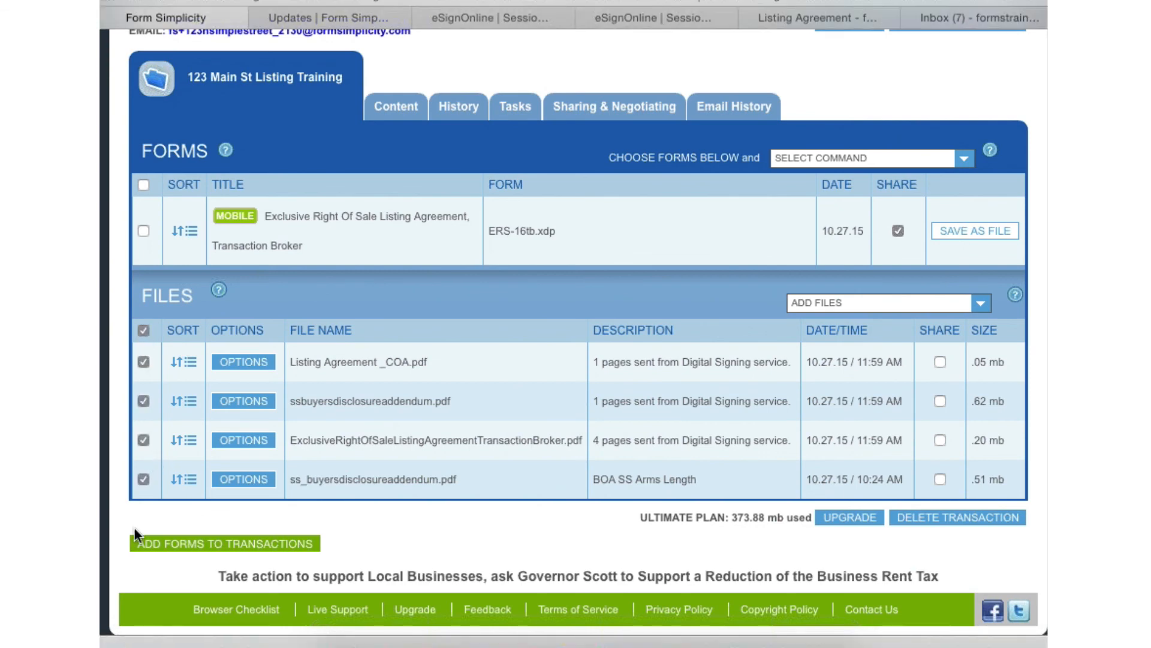
{"action": "left_click", "coordinate": [143, 479]}
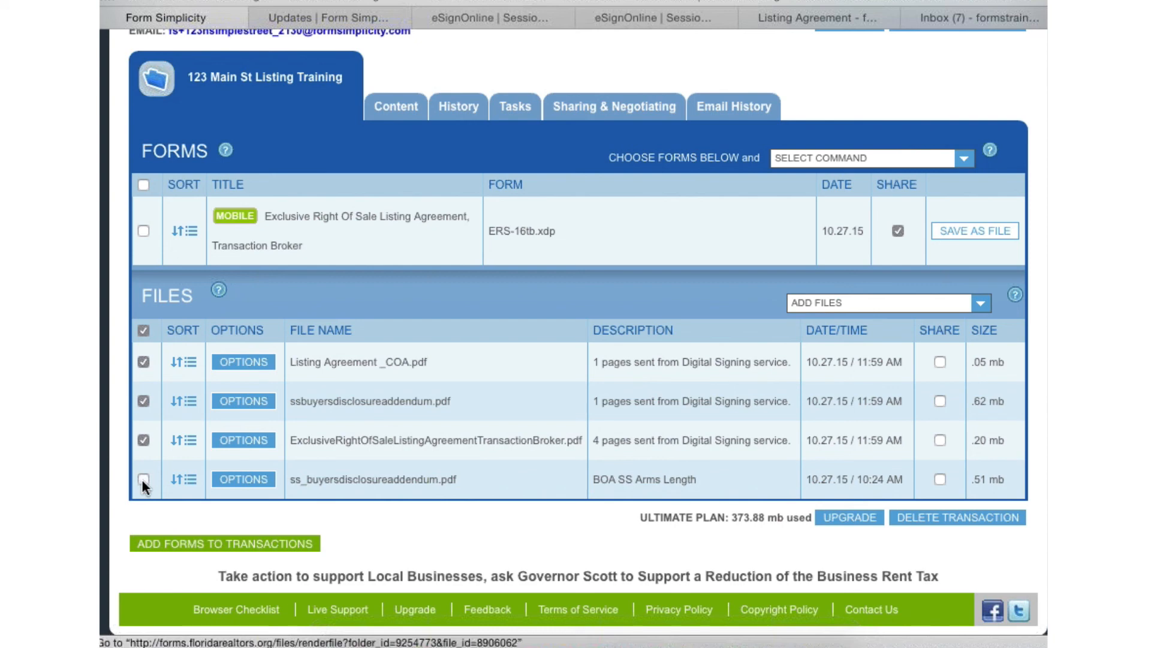
{"action": "left_click", "coordinate": [873, 159]}
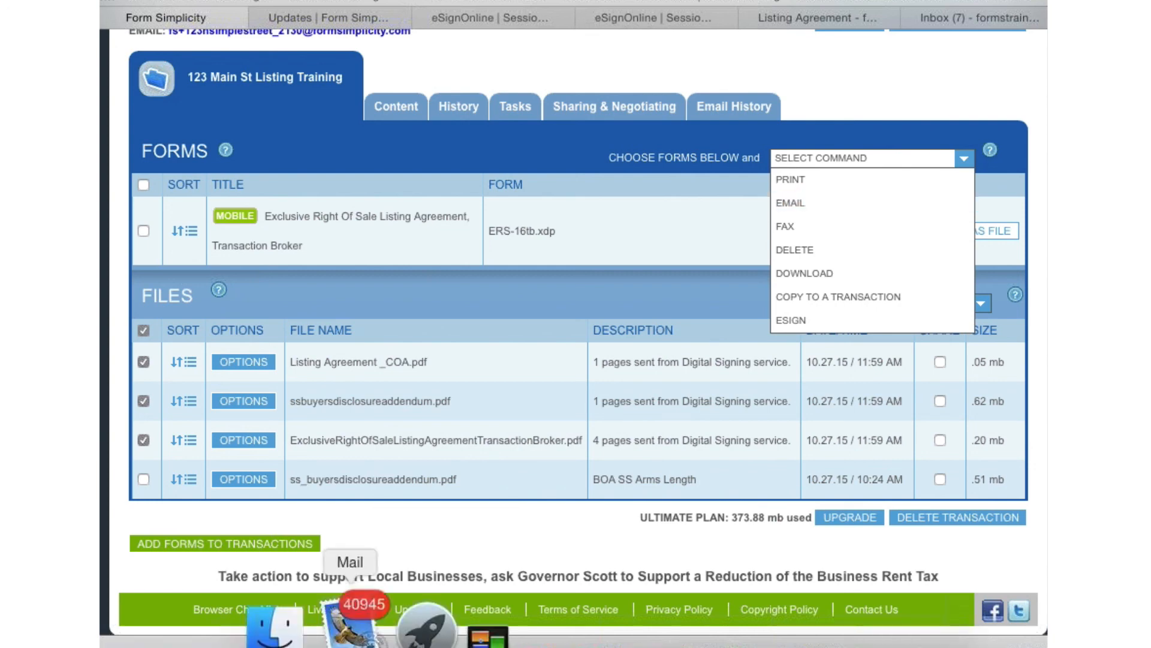
- Switch to Mail, open the "Signing completed: Listing Agreement" message and read through it
{"action": "left_click", "coordinate": [376, 643]}
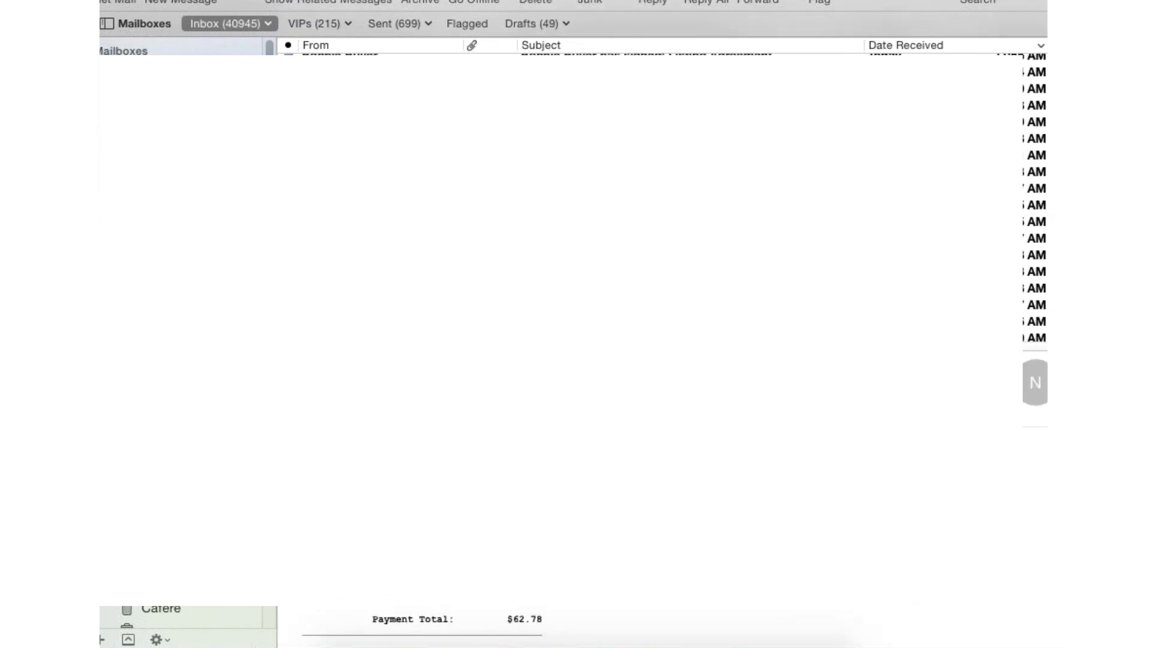
{"action": "double_click", "coordinate": [425, 69]}
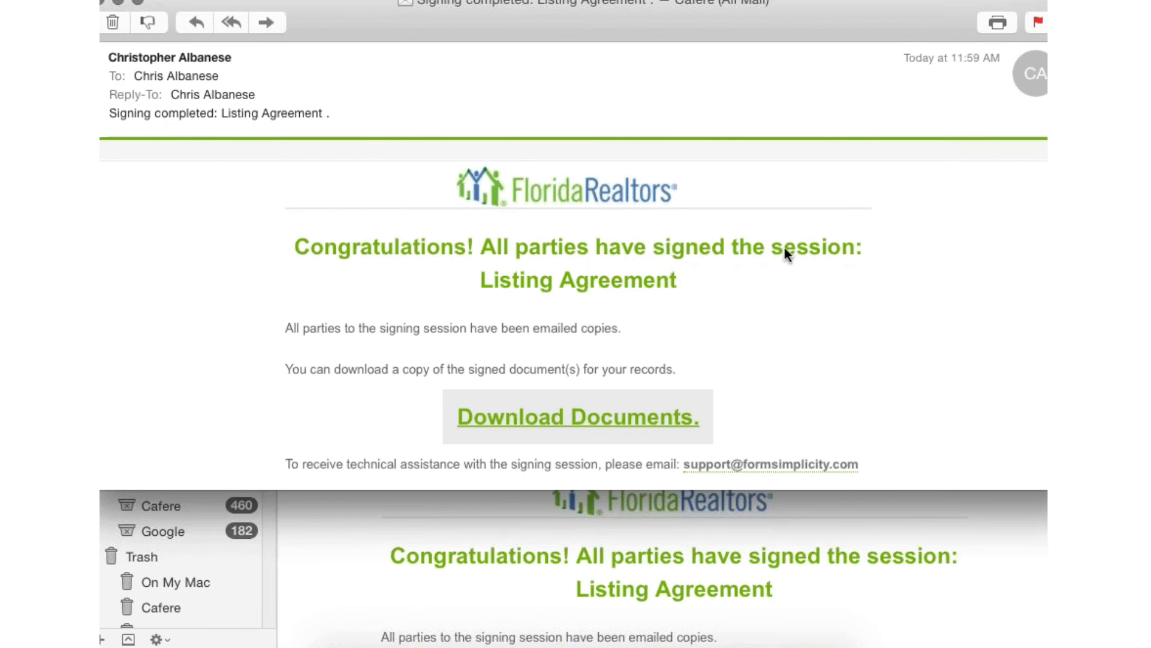
{"action": "scroll", "coordinate": [785, 248], "scroll_direction": "down", "scroll_amount": 4}
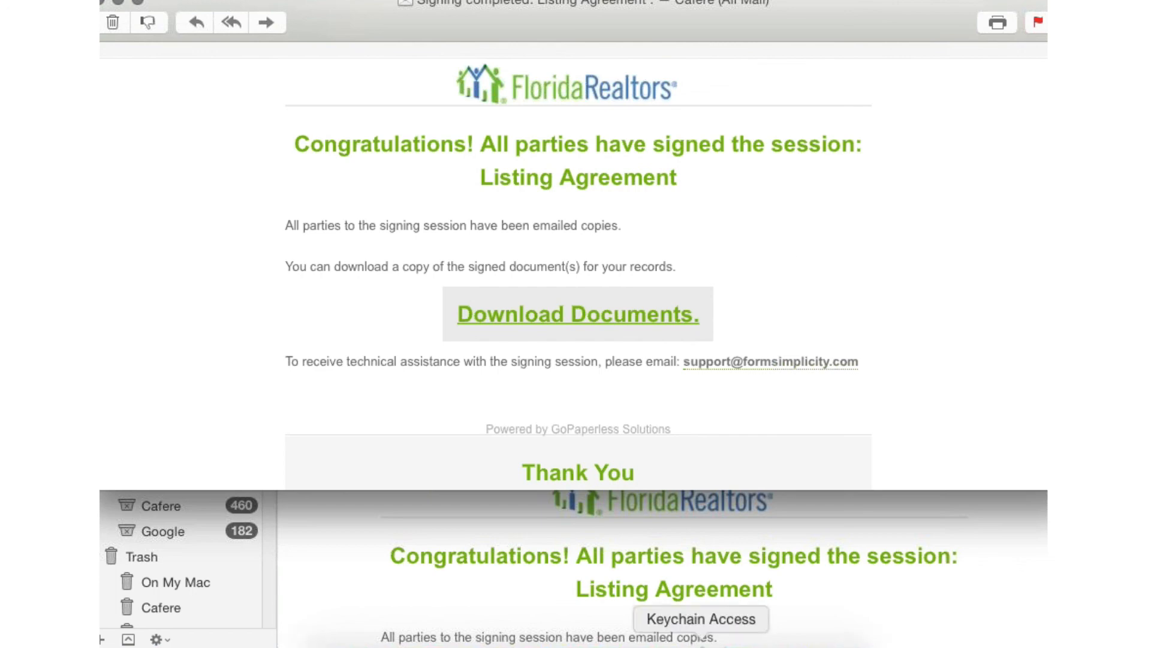
- Switch back to Safari and choose the eSign command for the selected files
{"action": "left_click", "coordinate": [618, 642]}
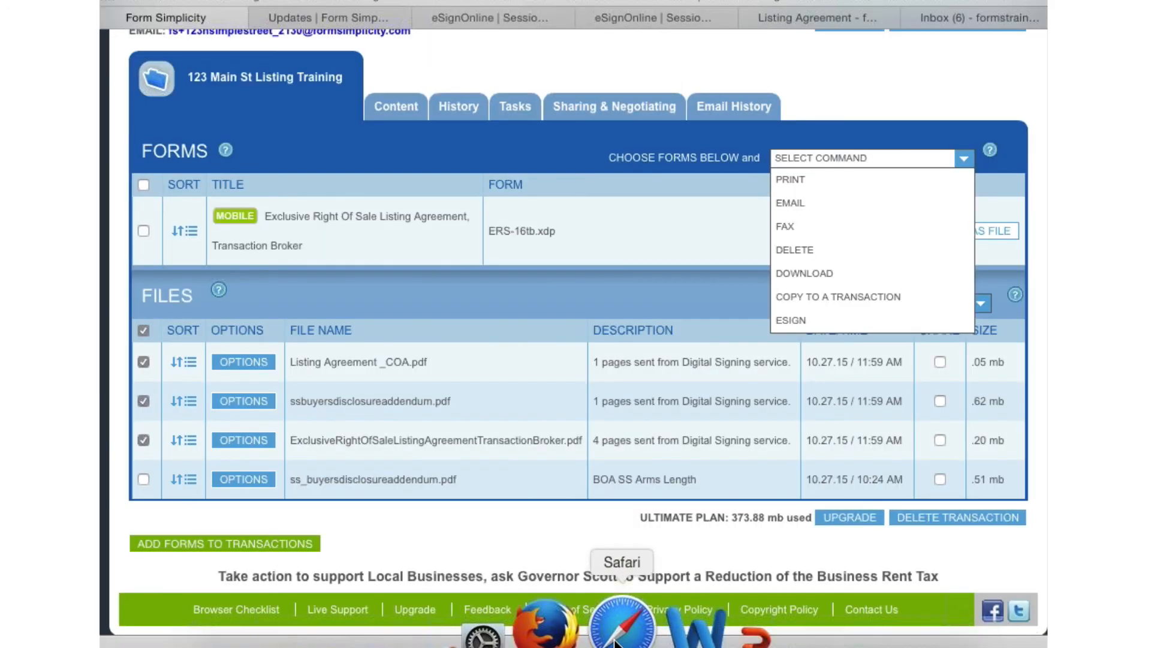
{"action": "left_click", "coordinate": [799, 321]}
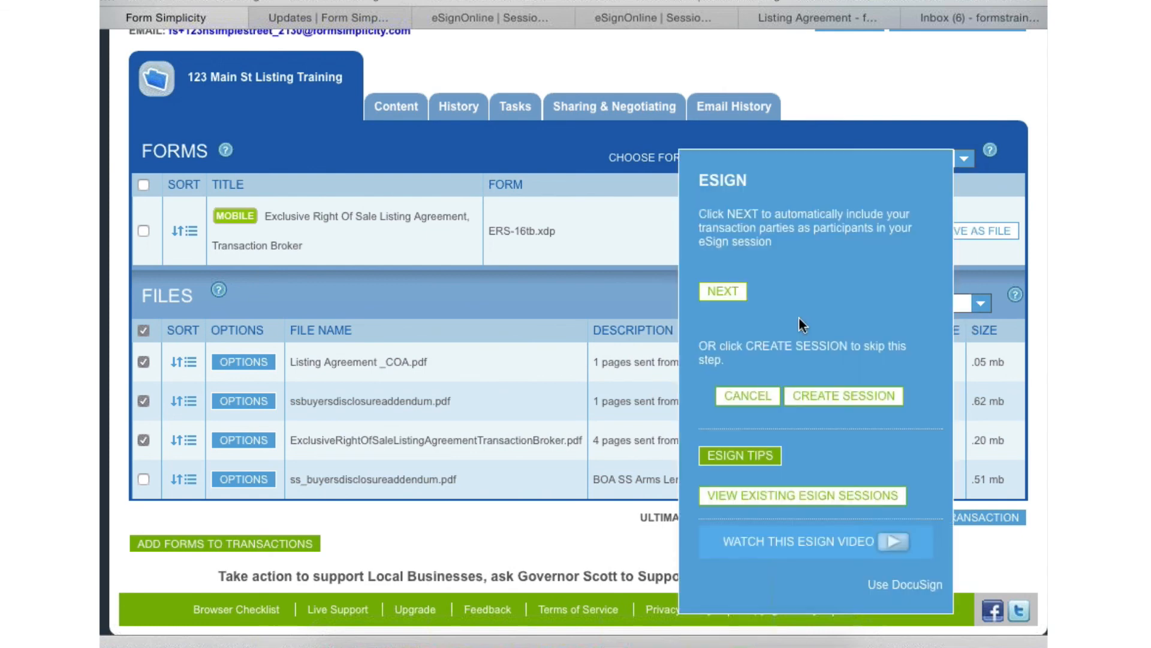
- Open Listing Agreement _COA.pdf and examine the certificate's session information, signer information, session documents, activity timestamps and consumer disclosure
{"action": "scroll", "coordinate": [840, 328], "scroll_direction": "down", "scroll_amount": 1}
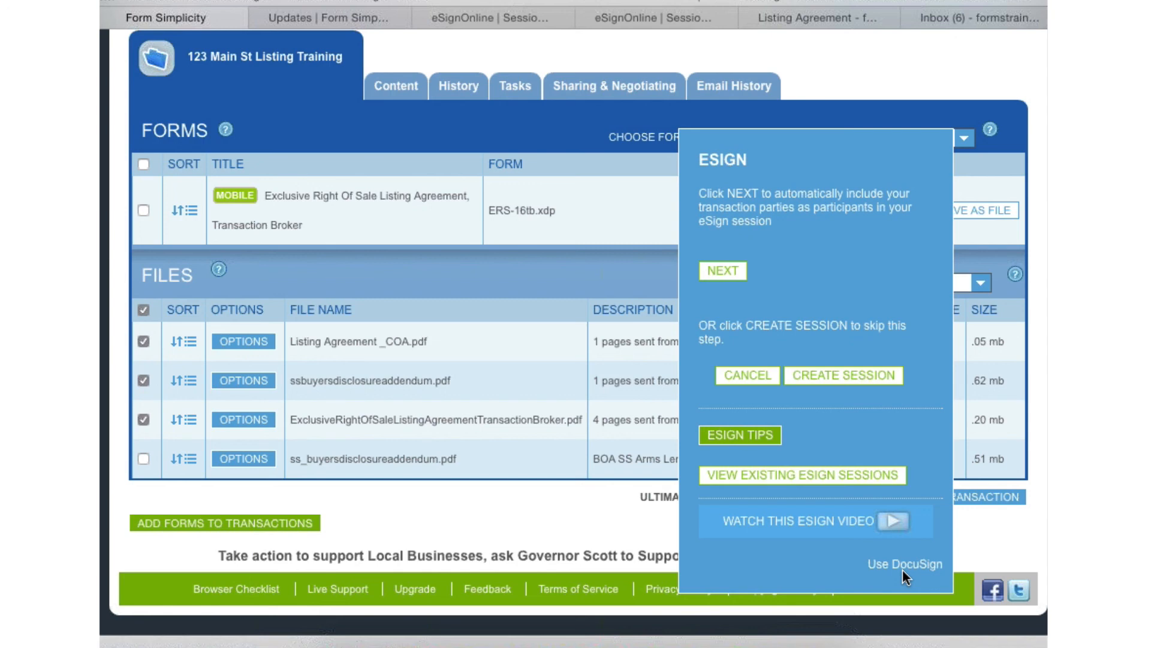
{"action": "left_click", "coordinate": [349, 341]}
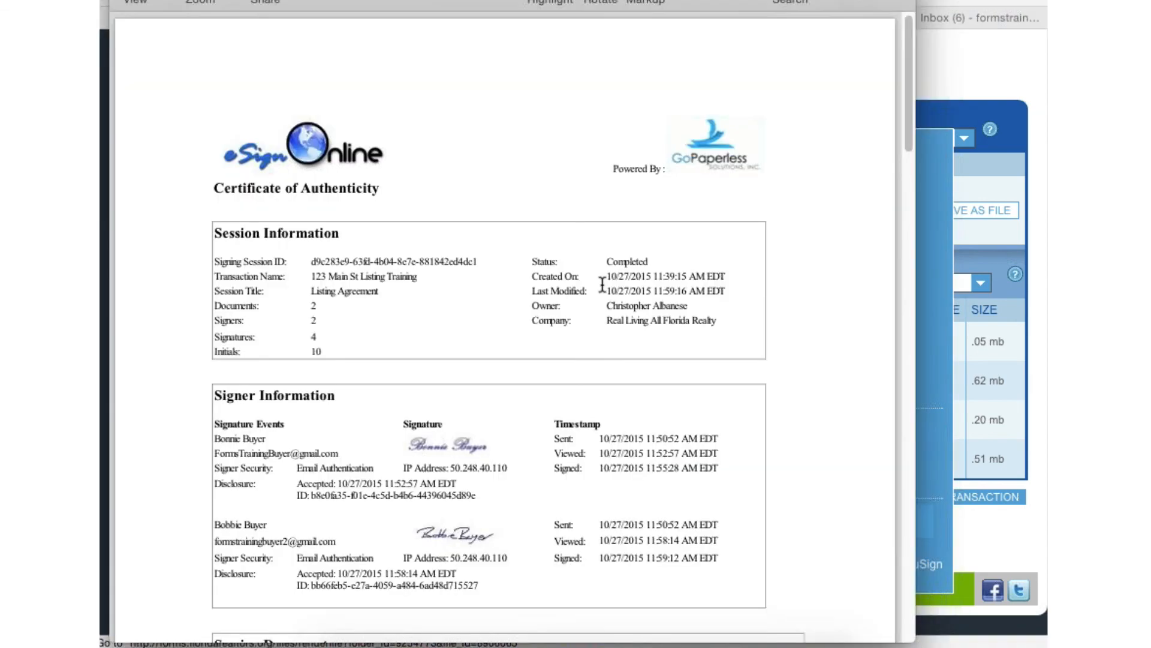
{"action": "scroll", "coordinate": [602, 284], "scroll_direction": "down", "scroll_amount": 5}
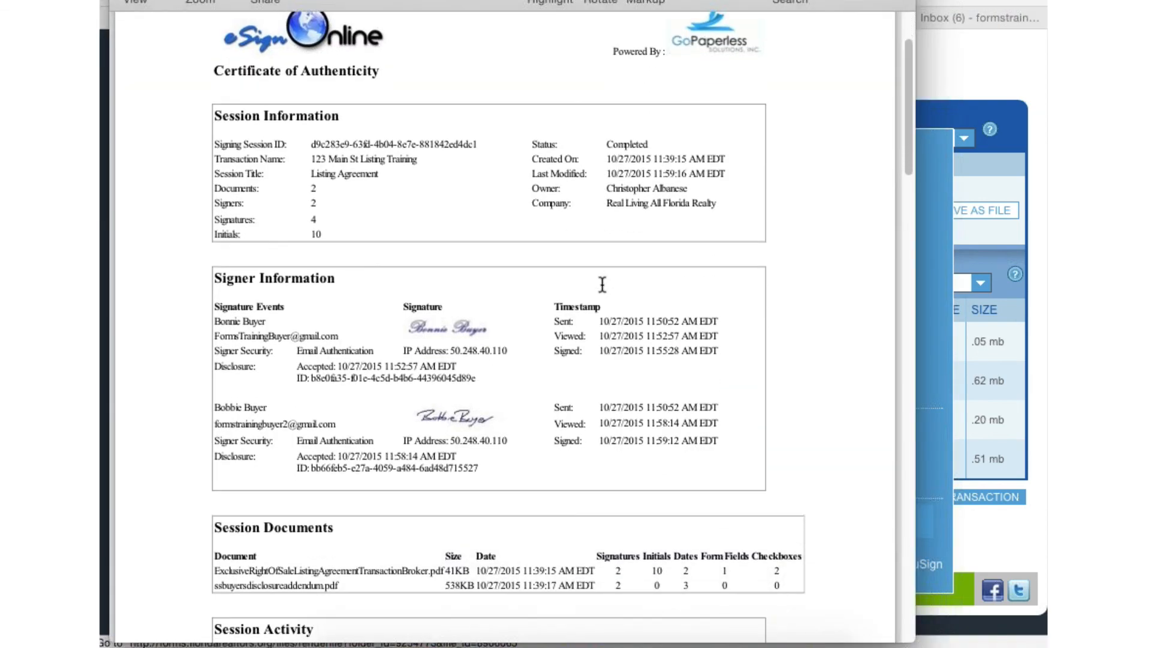
{"action": "scroll", "coordinate": [602, 284], "scroll_direction": "down", "scroll_amount": 7}
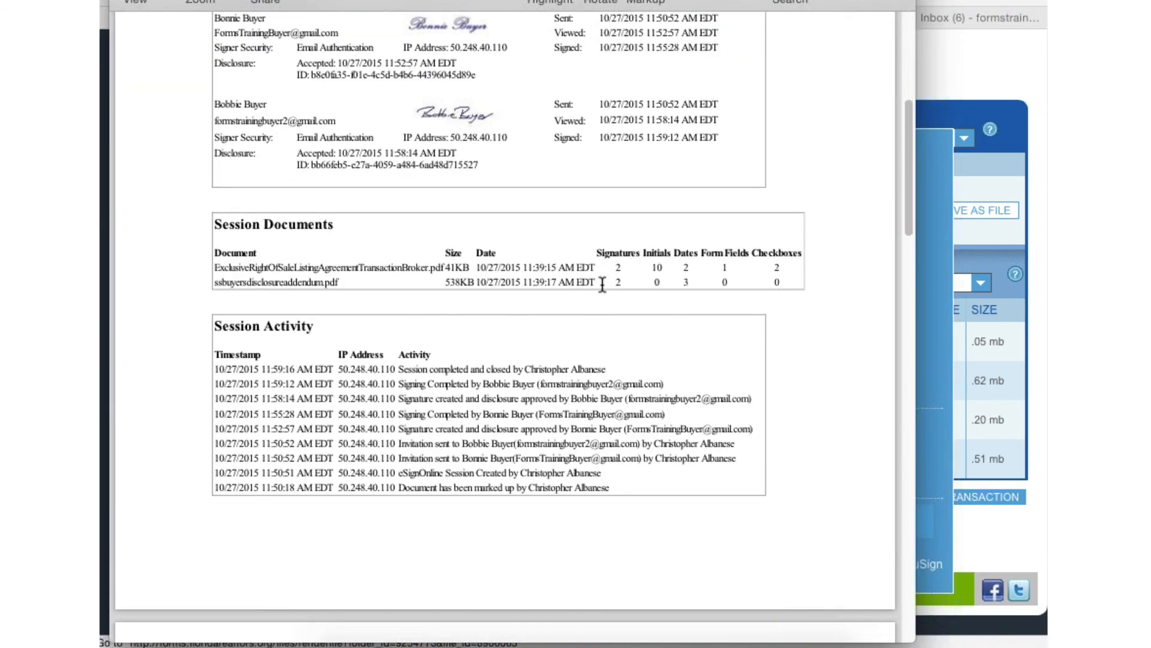
{"action": "scroll", "coordinate": [602, 285], "scroll_direction": "down", "scroll_amount": 4}
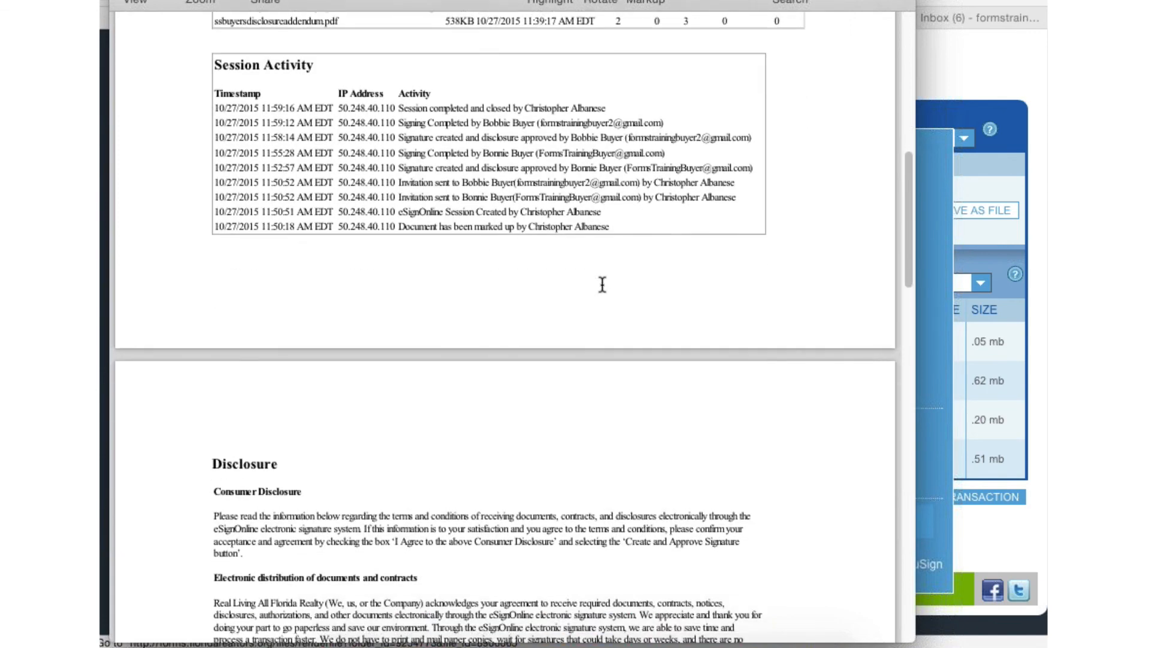
{"action": "scroll", "coordinate": [602, 284], "scroll_direction": "down", "scroll_amount": 1}
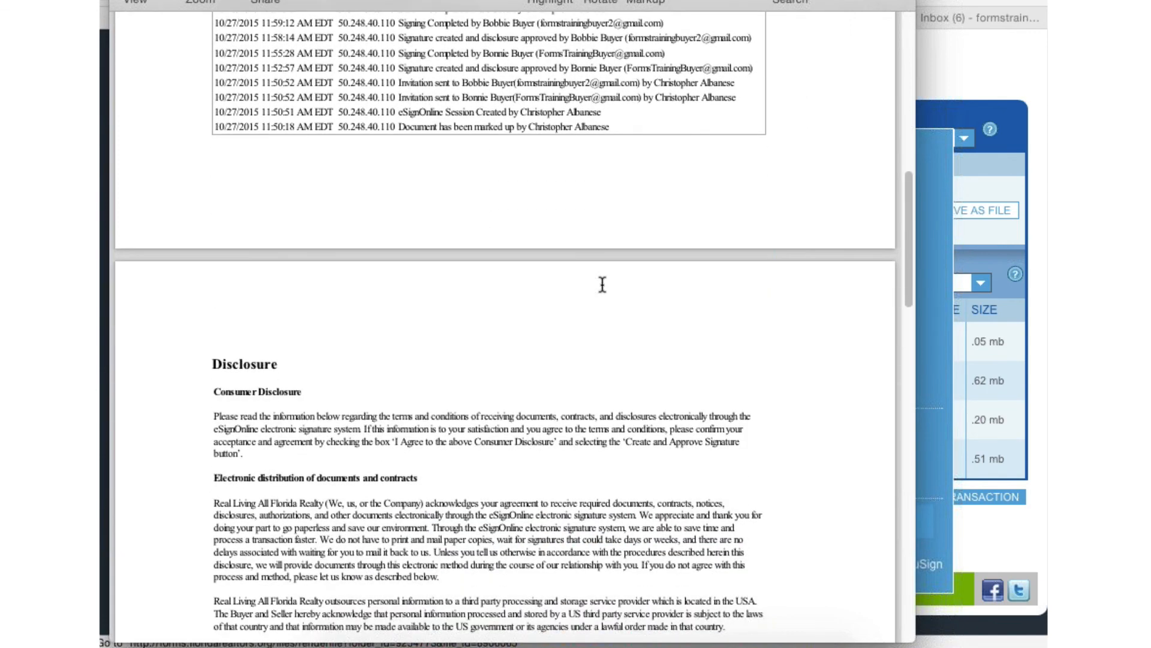
{"action": "scroll", "coordinate": [602, 285], "scroll_direction": "down", "scroll_amount": 1}
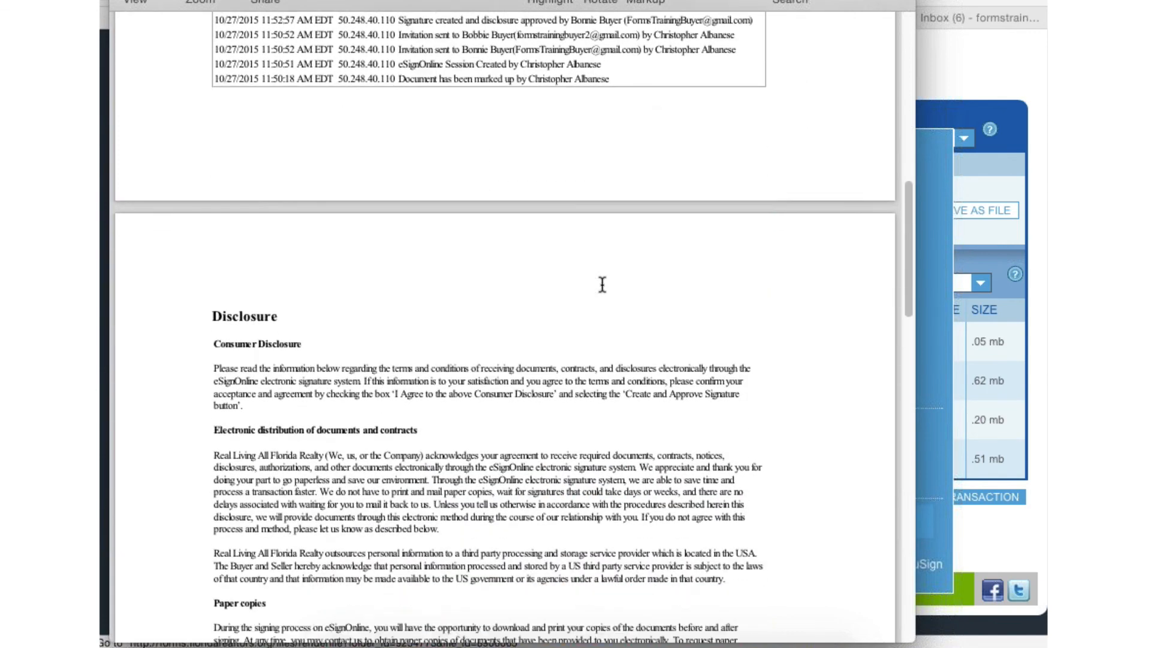
{"action": "scroll", "coordinate": [589, 278], "scroll_direction": "up", "scroll_amount": 5}
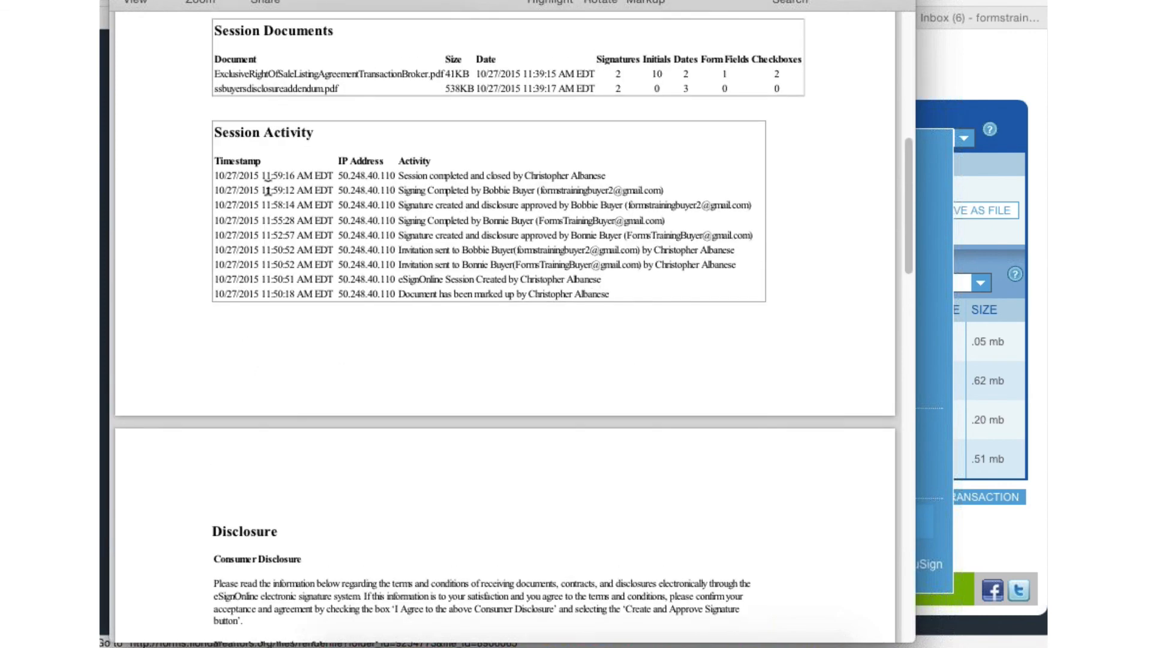